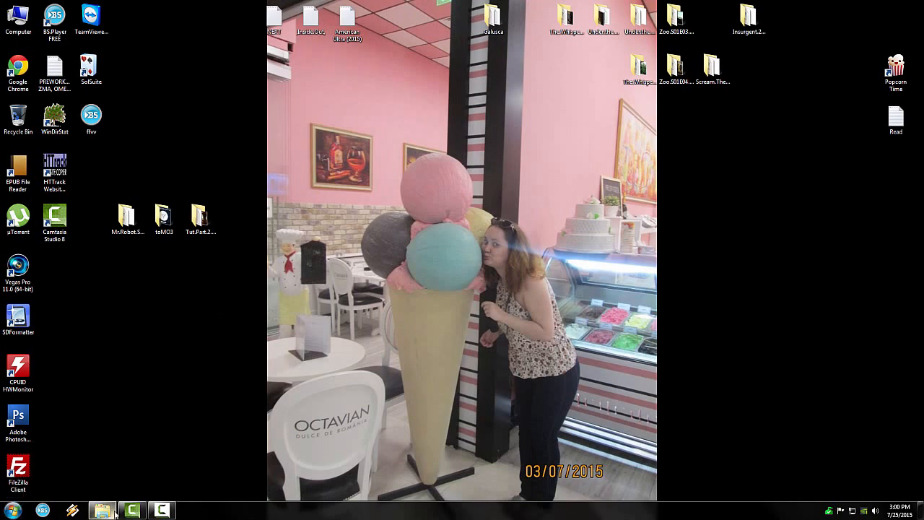
# Open Google Chrome and search Google for "preplin's charst"
pyautogui.doubleClick(18, 71)
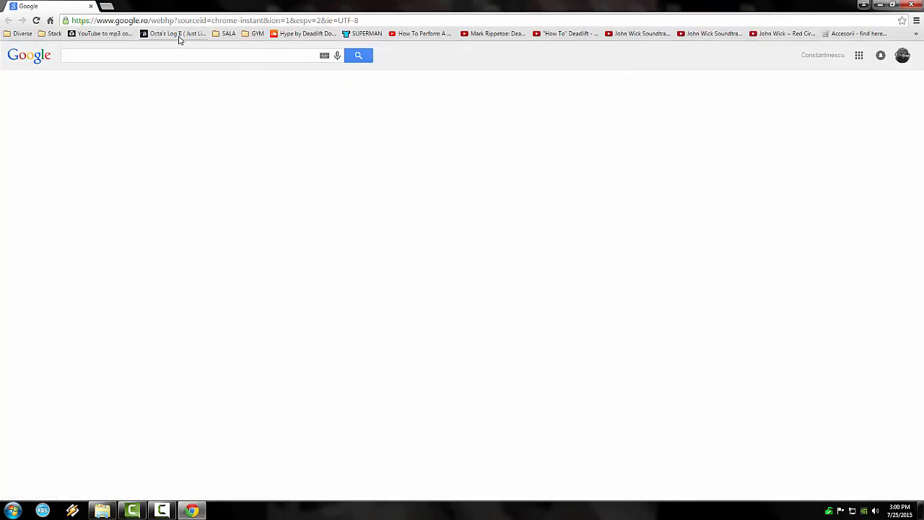
pyautogui.click(157, 58)
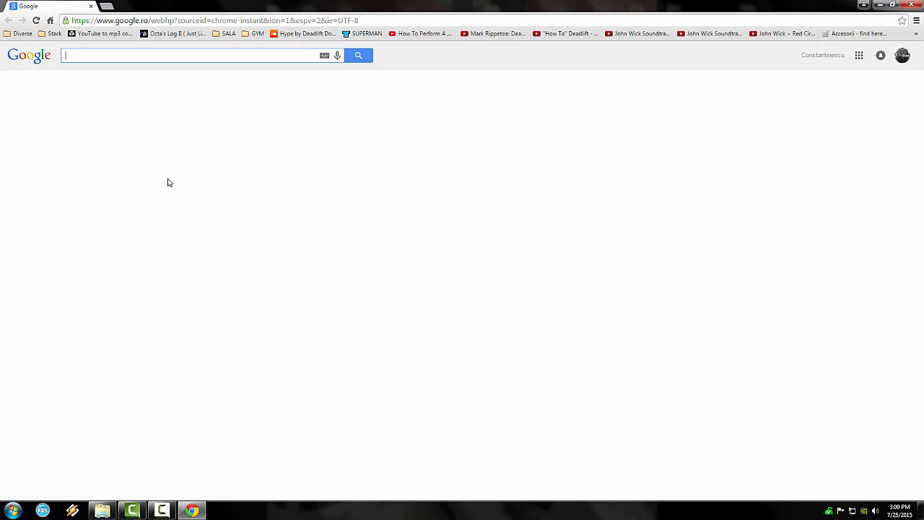
pyautogui.write("preplin's ")
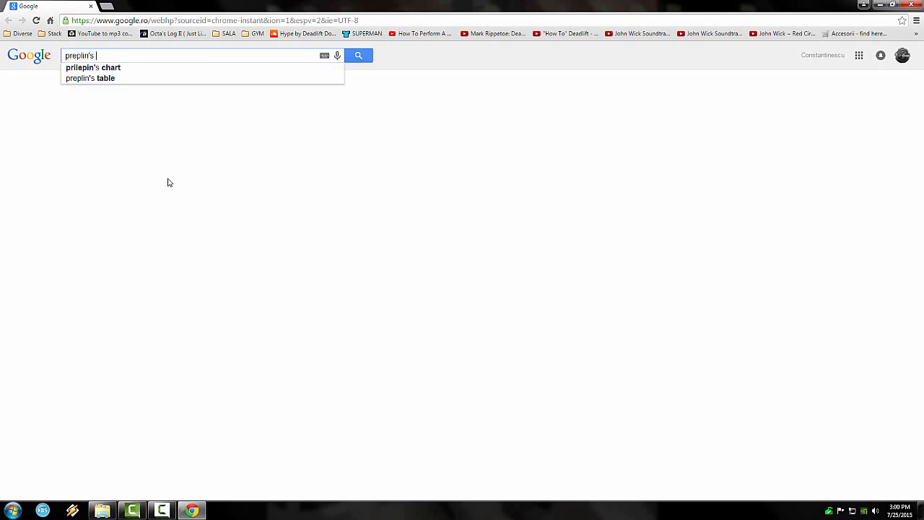
pyautogui.write('charst')
pyautogui.press('Return')
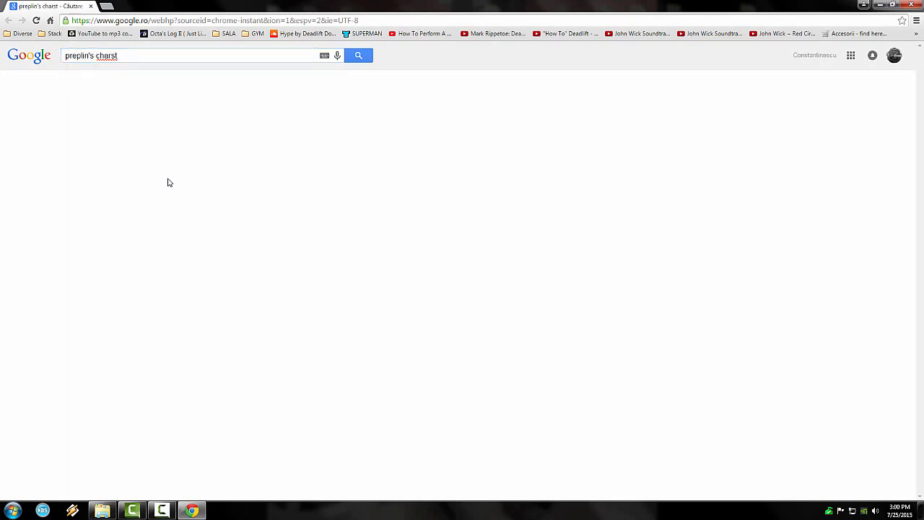
# Correct the Google search to "preplin's chart" and open the Prilepin's Chart image from 70's Big
pyautogui.click(146, 56)
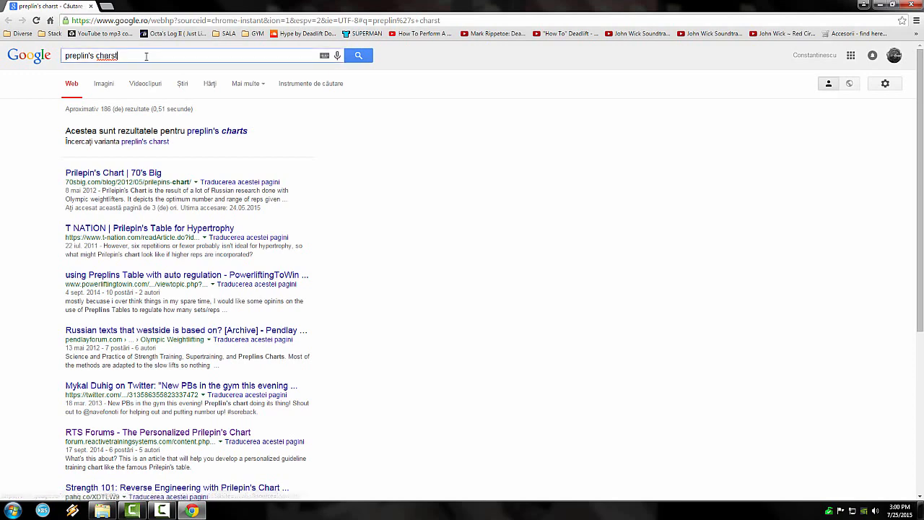
pyautogui.press('BackSpace')
pyautogui.press('BackSpace')
pyautogui.write('t')
pyautogui.press('Return')
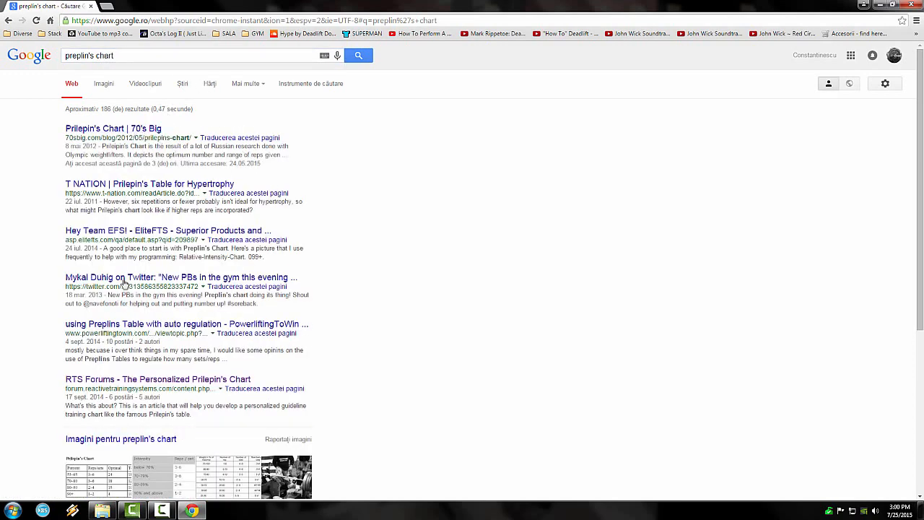
pyautogui.scroll(-3, 127, 349)
pyautogui.click(103, 342)
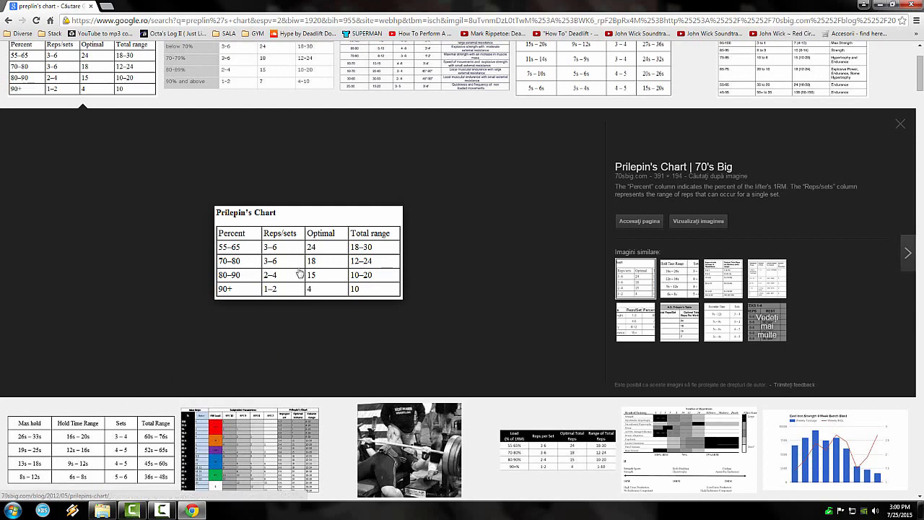
# Open Microsoft Excel 2010 with a blank workbook and close the Office activation wizard
pyautogui.press('super')
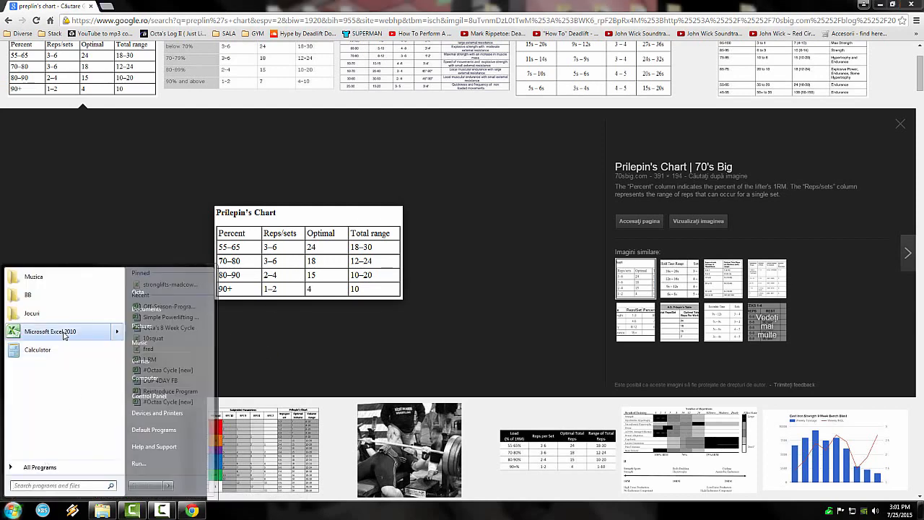
pyautogui.click(65, 331)
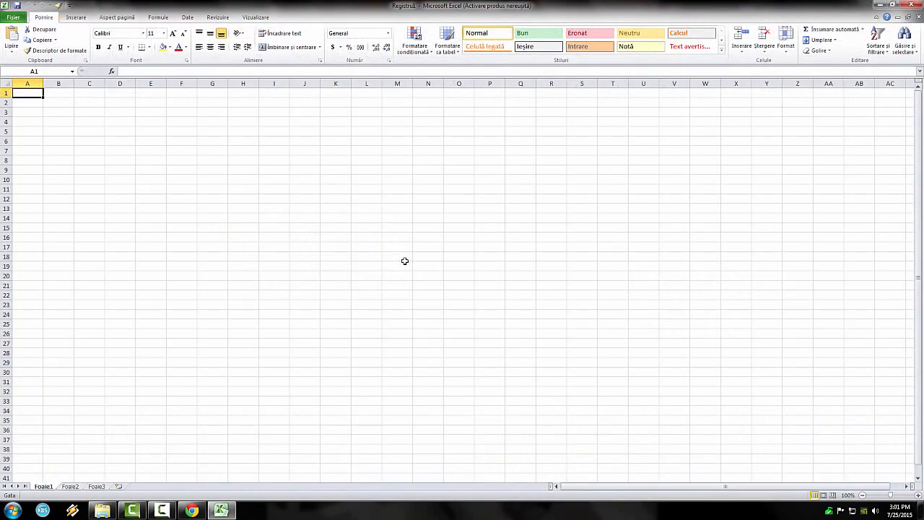
pyautogui.press('Right')
pyautogui.press('Right')
pyautogui.press('Right')
pyautogui.press('Right')
pyautogui.press('Down')
pyautogui.press('Down')
pyautogui.click(243, 247)
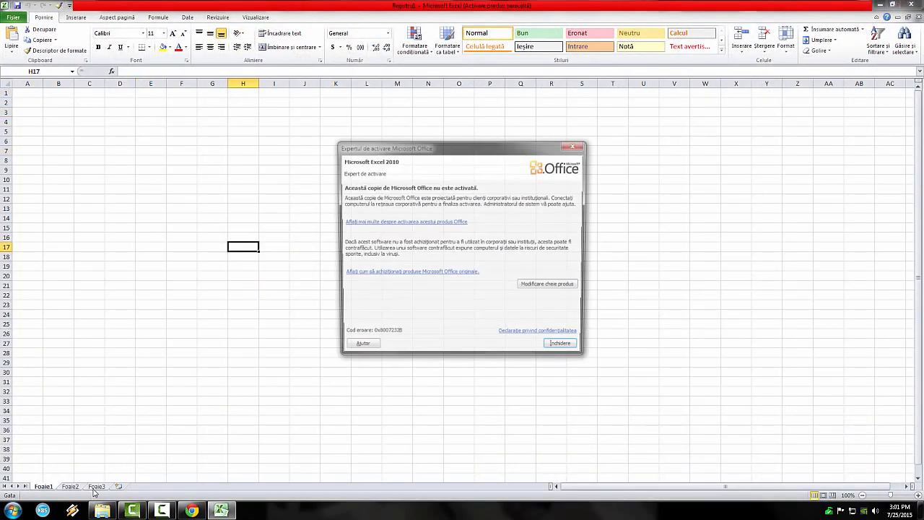
pyautogui.click(565, 358)
# Delete the worksheets Foaie3 and Foaie2 from the workbook
pyautogui.click(101, 487)
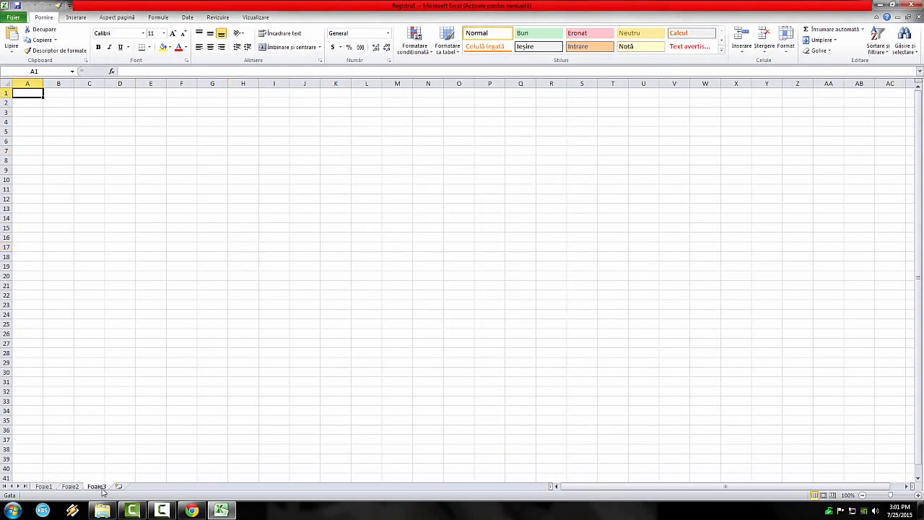
pyautogui.rightClick(101, 488)
pyautogui.click(152, 397)
pyautogui.rightClick(69, 487)
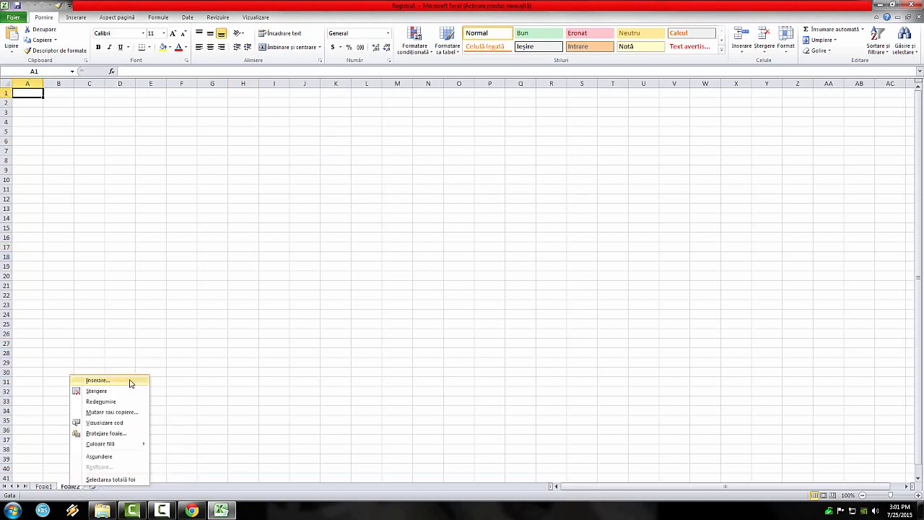
pyautogui.click(128, 391)
# Rename the remaining worksheet Foaie1 as "Program Powerlifting 1"
pyautogui.rightClick(42, 490)
pyautogui.click(116, 403)
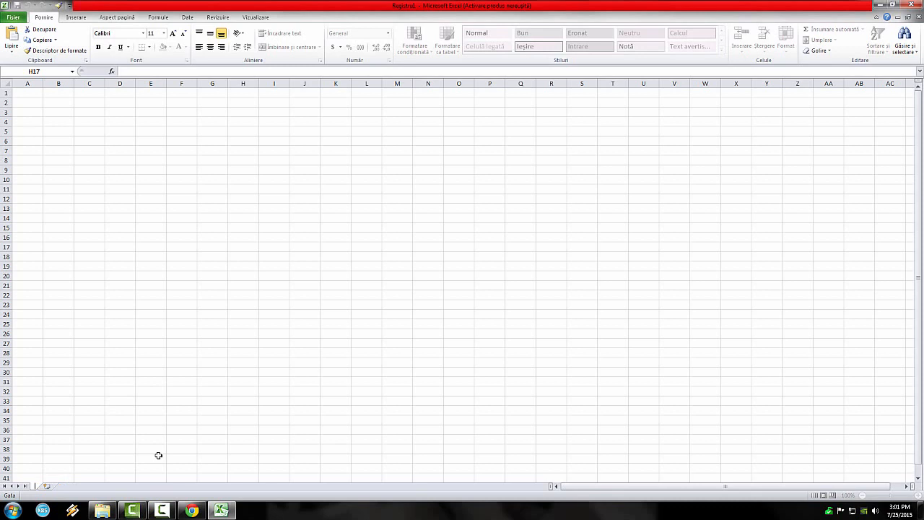
pyautogui.write('Program Powerlifti')
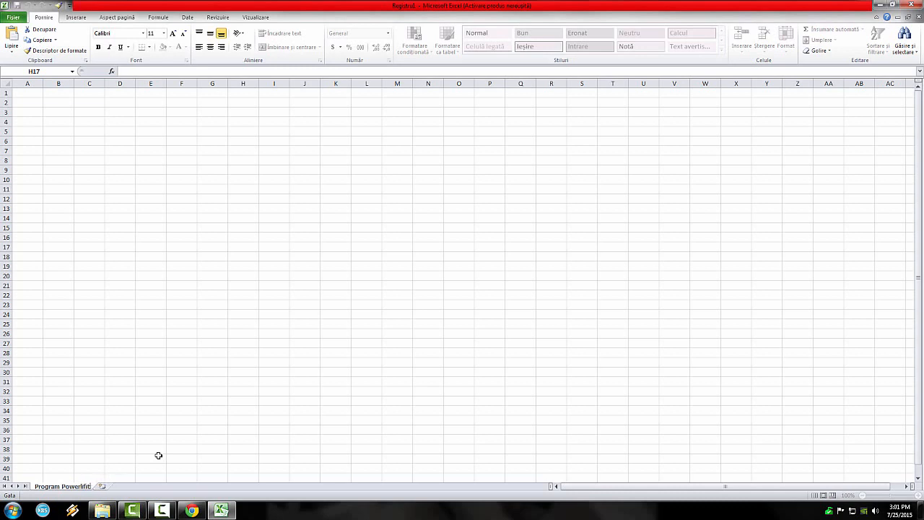
pyautogui.write('ng 1')
pyautogui.press('Return')
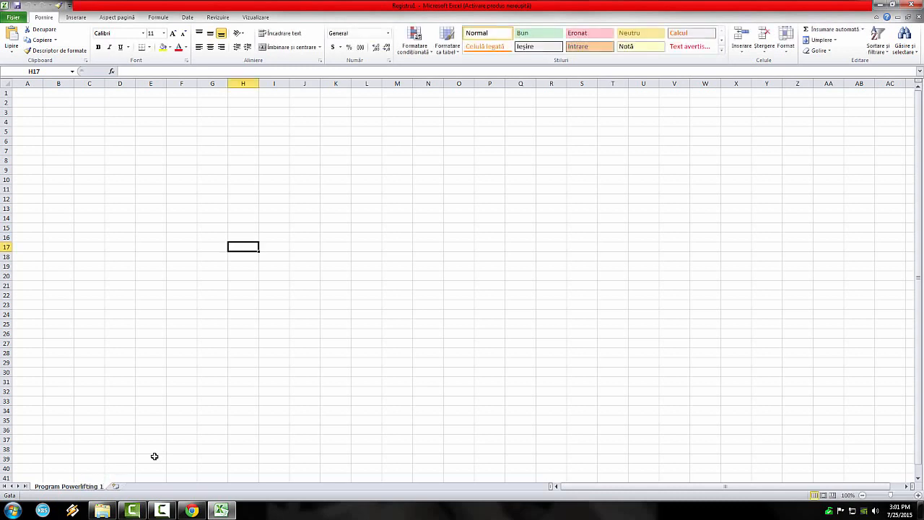
pyautogui.click(225, 240)
pyautogui.click(153, 172)
pyautogui.moveTo(345, 141); pyautogui.dragTo(356, 141)
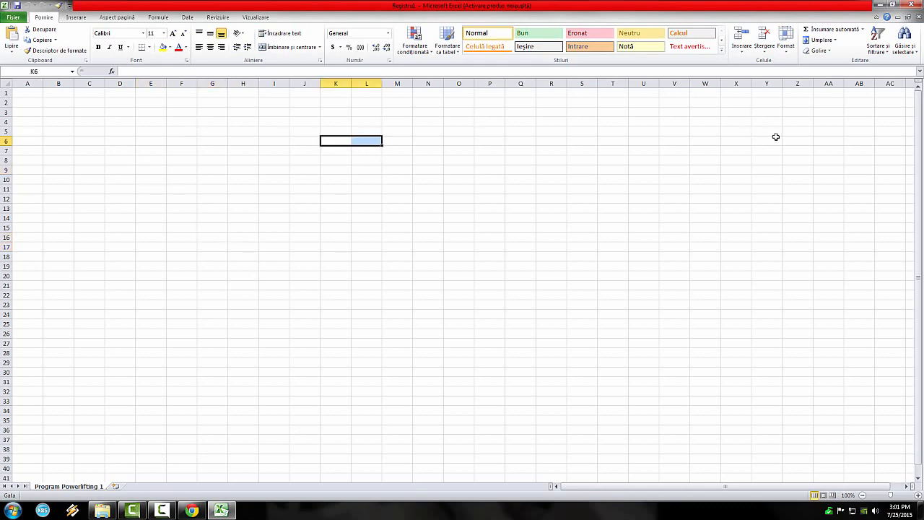
# Review the Prilepin's Chart image in Chrome and return to the Excel workbook
pyautogui.click(219, 511)
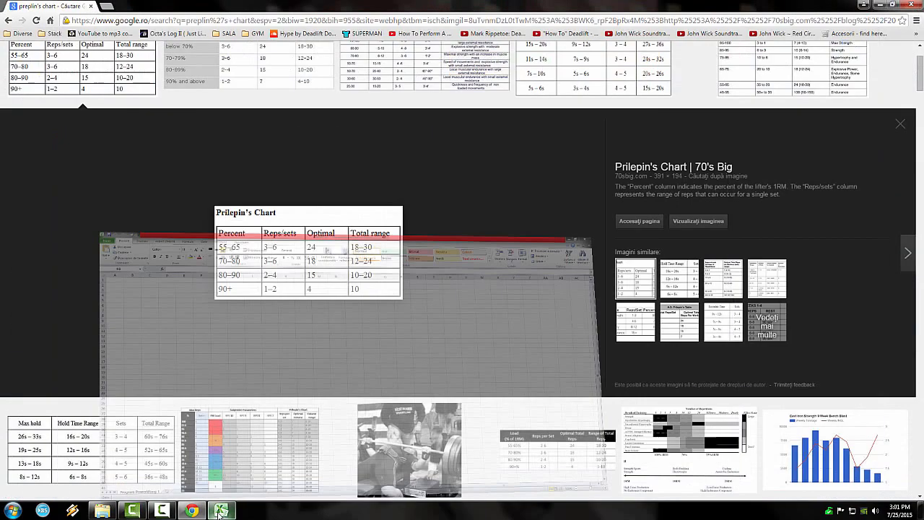
pyautogui.click(219, 512)
pyautogui.click(219, 514)
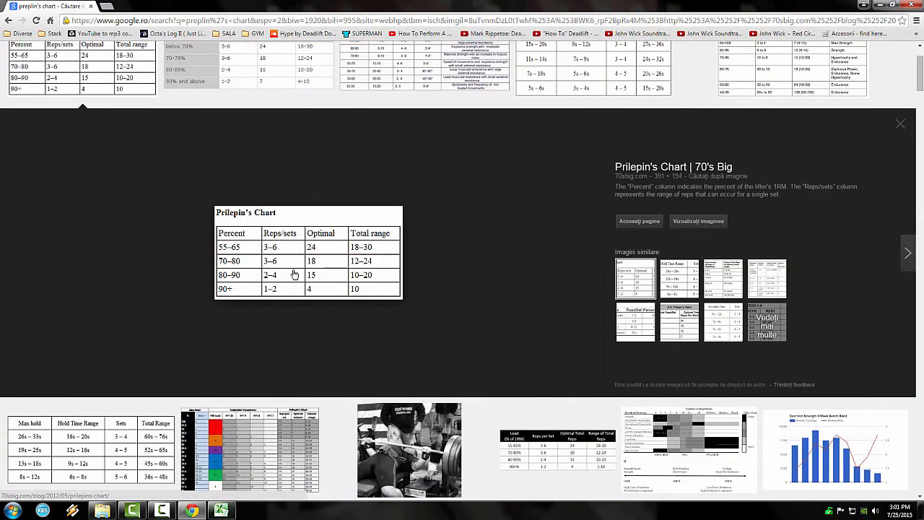
pyautogui.click(221, 510)
pyautogui.click(216, 102)
pyautogui.click(299, 180)
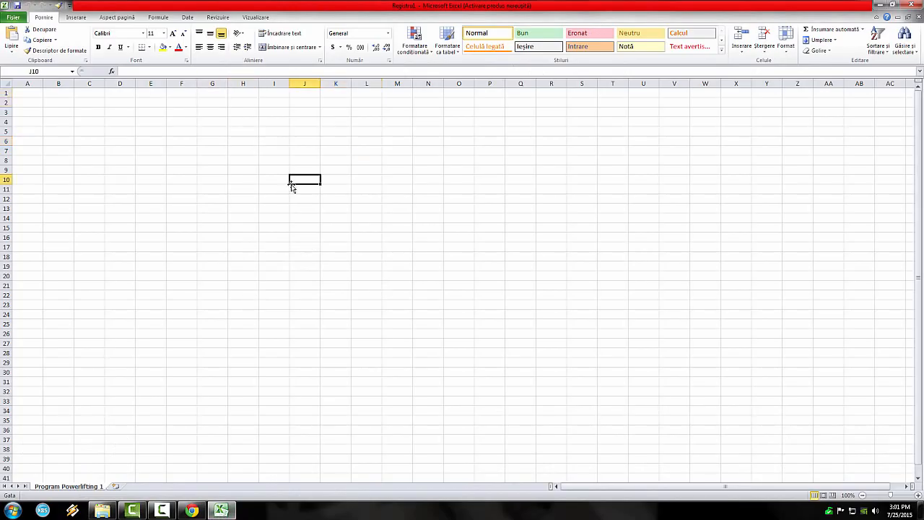
pyautogui.click(120, 121)
pyautogui.click(156, 113)
pyautogui.click(173, 112)
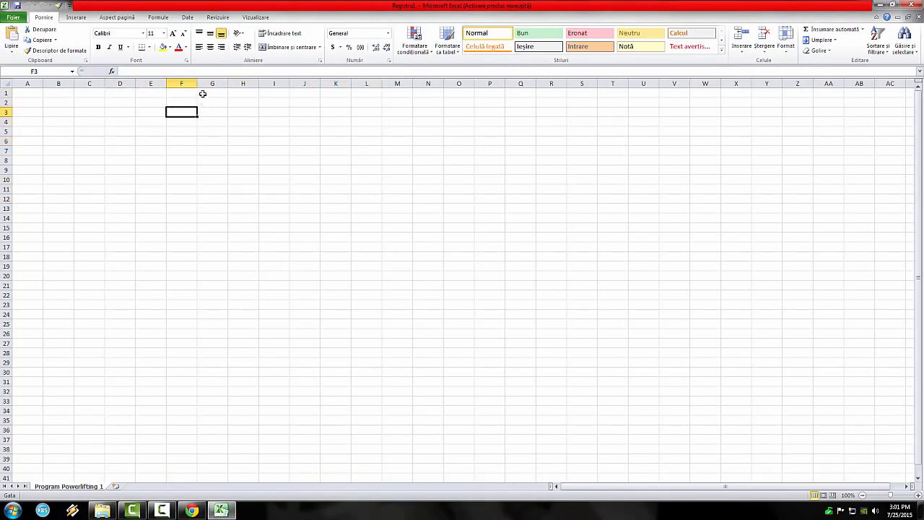
# Enter the table headers "Lift" in cell F3 and "Max" in cell G3
pyautogui.doubleClick(177, 113)
pyautogui.click(214, 151)
pyautogui.click(189, 112)
pyautogui.doubleClick(190, 112)
pyautogui.write('Lift')
pyautogui.press('Return')
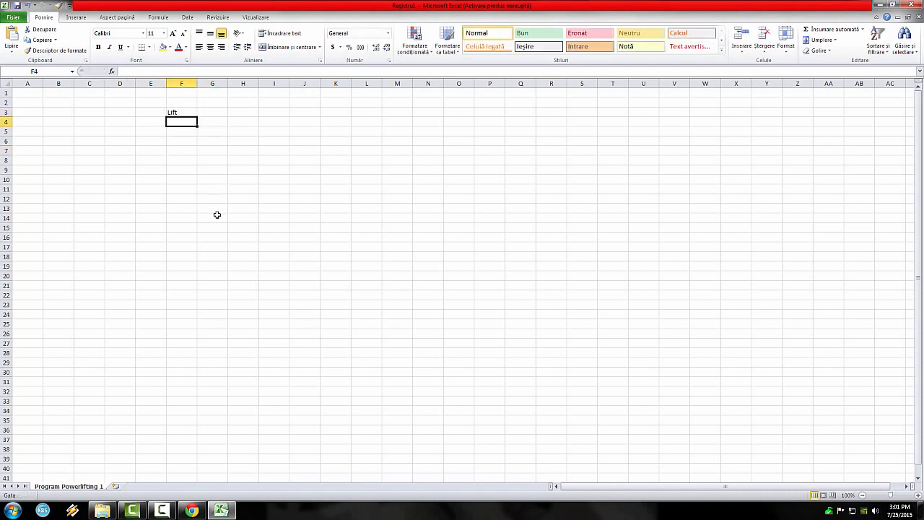
pyautogui.click(216, 111)
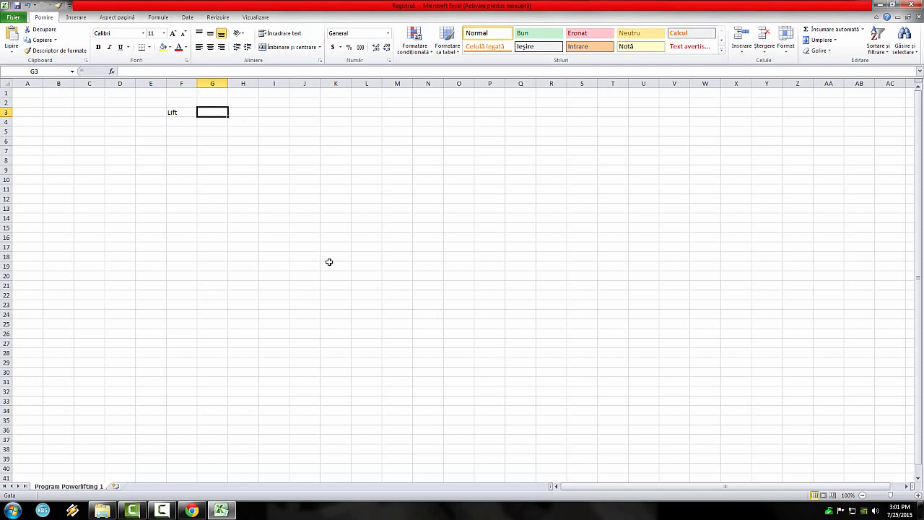
pyautogui.write('Max')
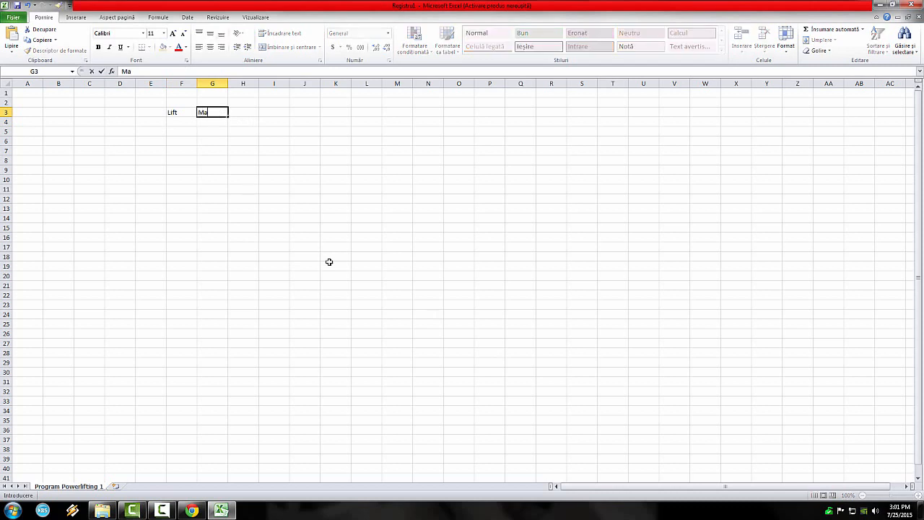
pyautogui.press('Return')
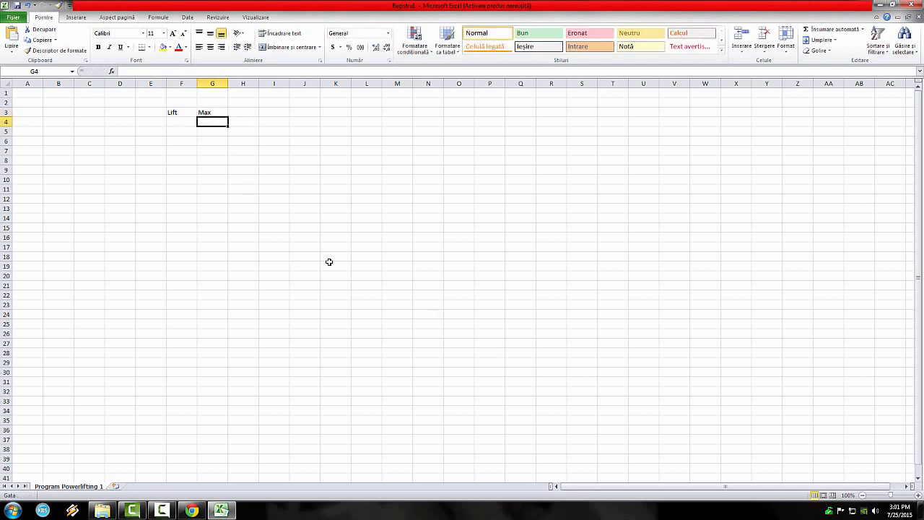
# Widen columns F and G slightly and list Squat, Bench and Deadlift in cells F4 to F6
pyautogui.click(179, 121)
pyautogui.moveTo(197, 84); pyautogui.dragTo(244, 77)
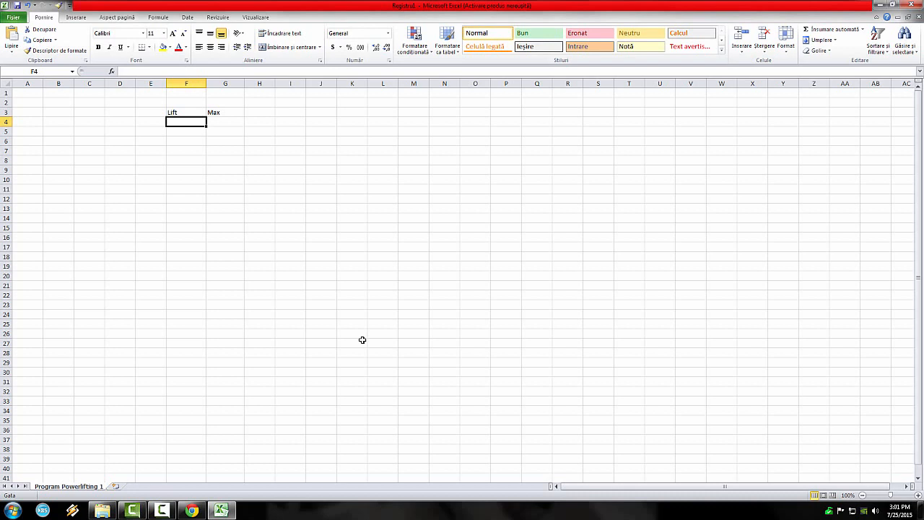
pyautogui.write('Squat')
pyautogui.press('Return')
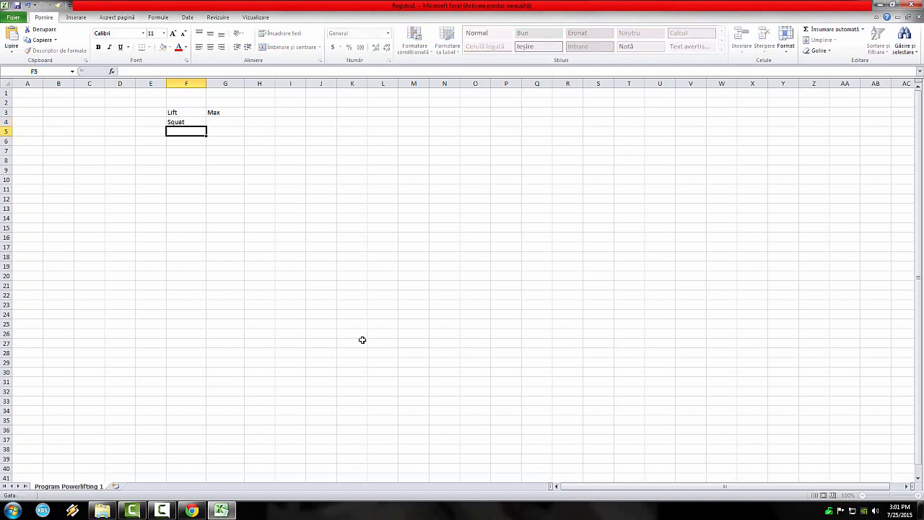
pyautogui.write('Bench')
pyautogui.press('Return')
pyautogui.write('Deadlif')
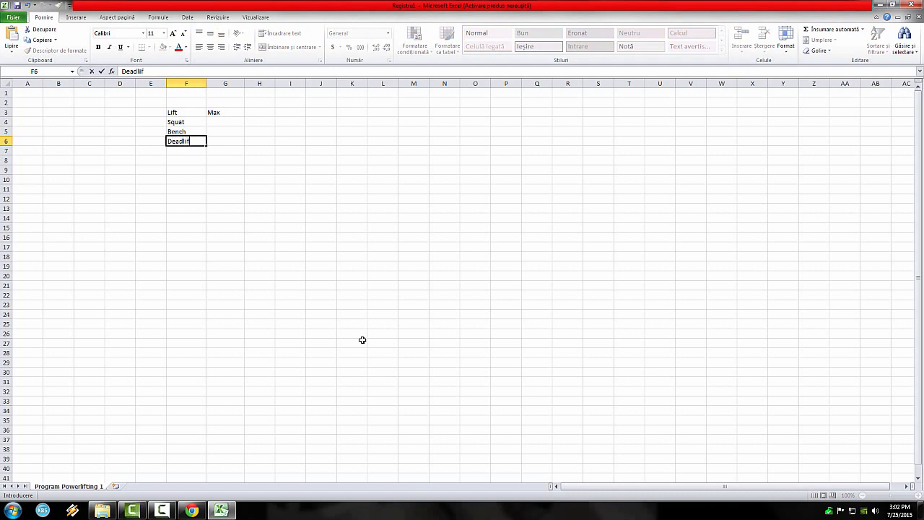
pyautogui.write('t')
pyautogui.press('Return')
pyautogui.click(194, 122)
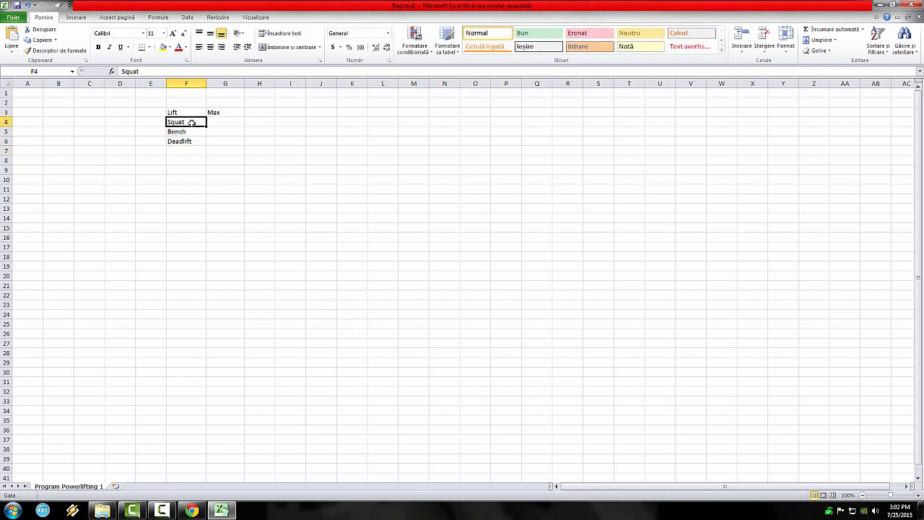
pyautogui.click(192, 112)
pyautogui.click(221, 113)
pyautogui.click(268, 204)
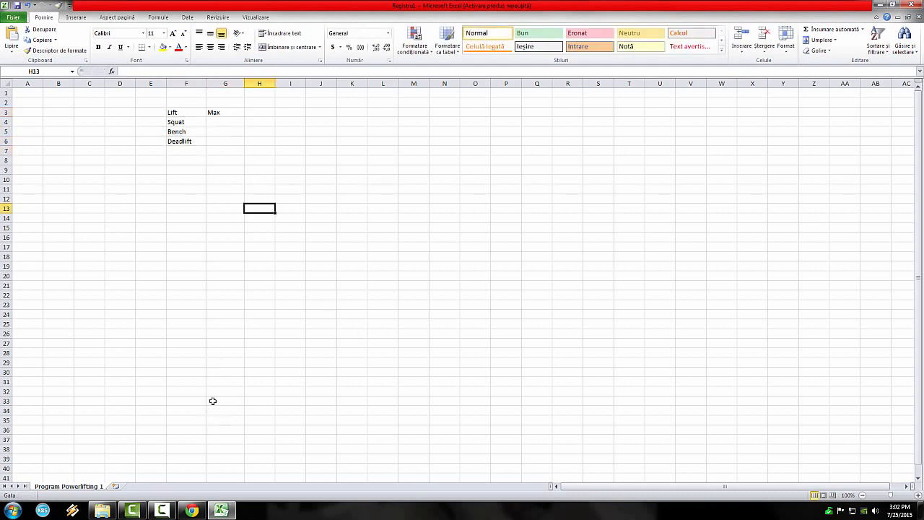
pyautogui.click(258, 197)
pyautogui.click(281, 202)
pyautogui.click(269, 197)
pyautogui.click(286, 181)
pyautogui.click(268, 182)
pyautogui.click(266, 188)
pyautogui.click(287, 189)
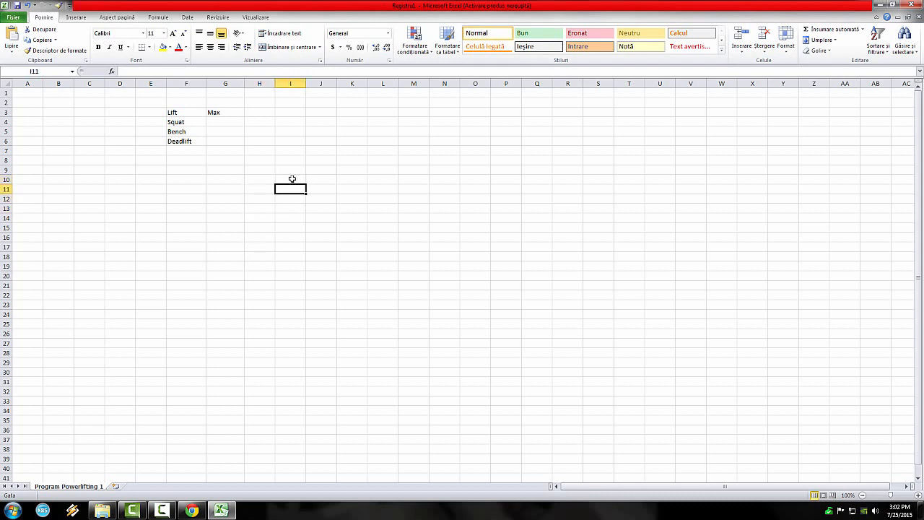
pyautogui.click(291, 170)
pyautogui.click(281, 132)
pyautogui.click(238, 111)
pyautogui.click(254, 113)
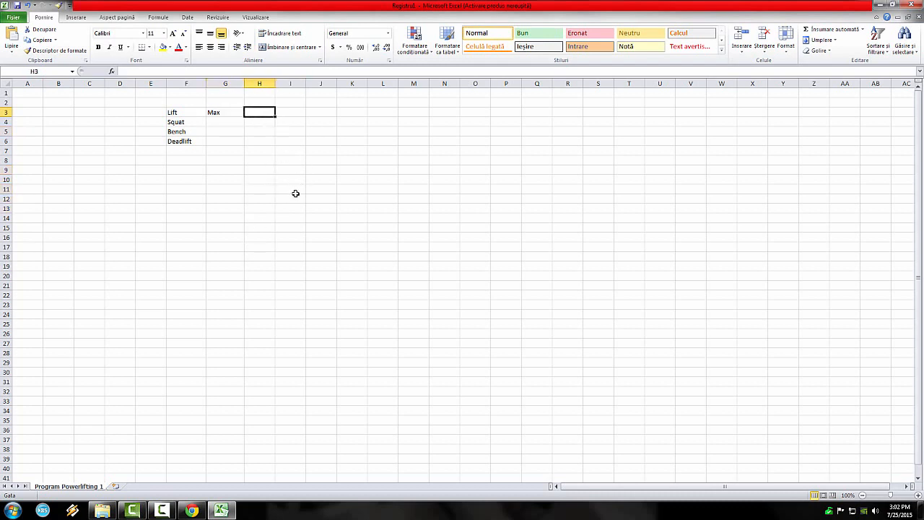
pyautogui.click(222, 238)
pyautogui.click(226, 122)
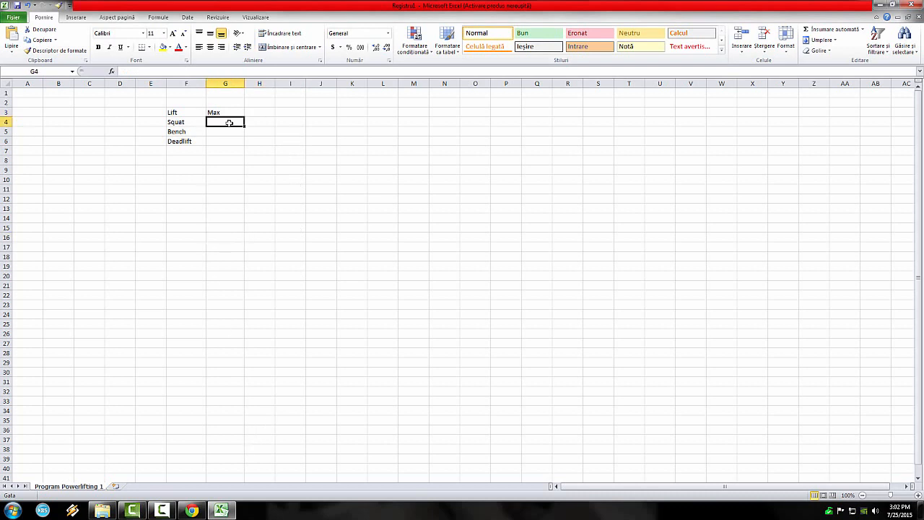
pyautogui.click(229, 113)
pyautogui.click(201, 114)
pyautogui.click(227, 130)
pyautogui.click(226, 115)
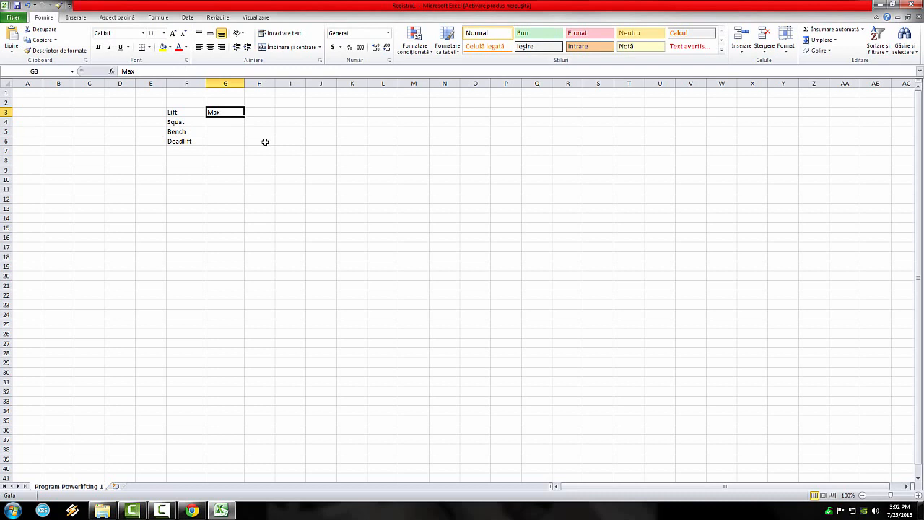
pyautogui.click(241, 130)
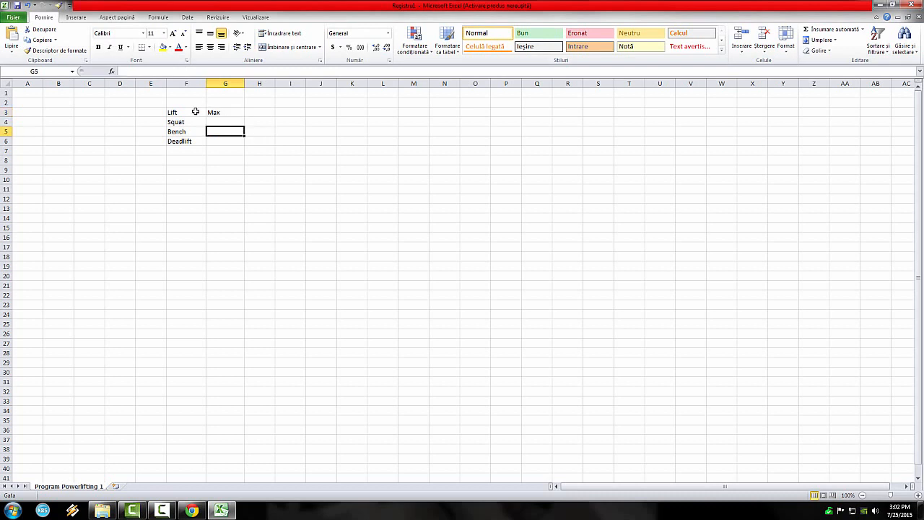
pyautogui.moveTo(193, 111); pyautogui.dragTo(226, 113)
pyautogui.click(249, 148)
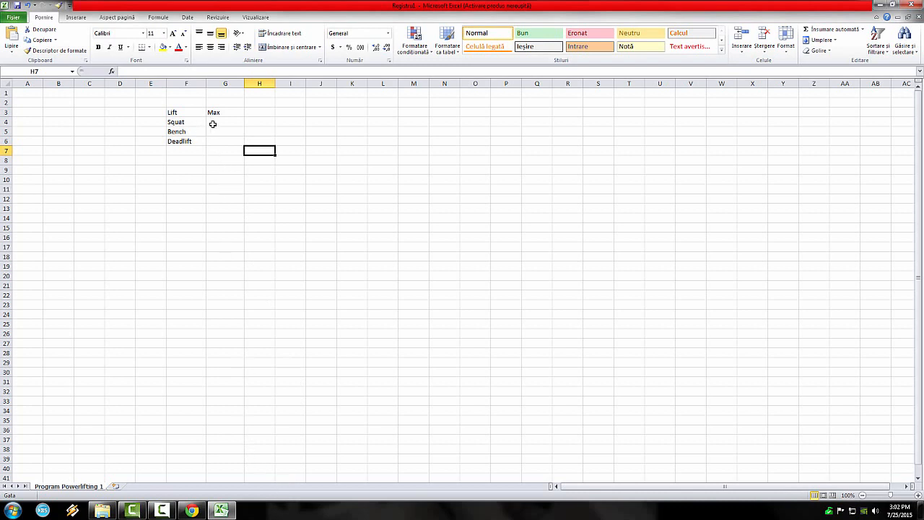
pyautogui.moveTo(210, 124); pyautogui.dragTo(223, 143)
pyautogui.click(241, 168)
pyautogui.click(219, 124)
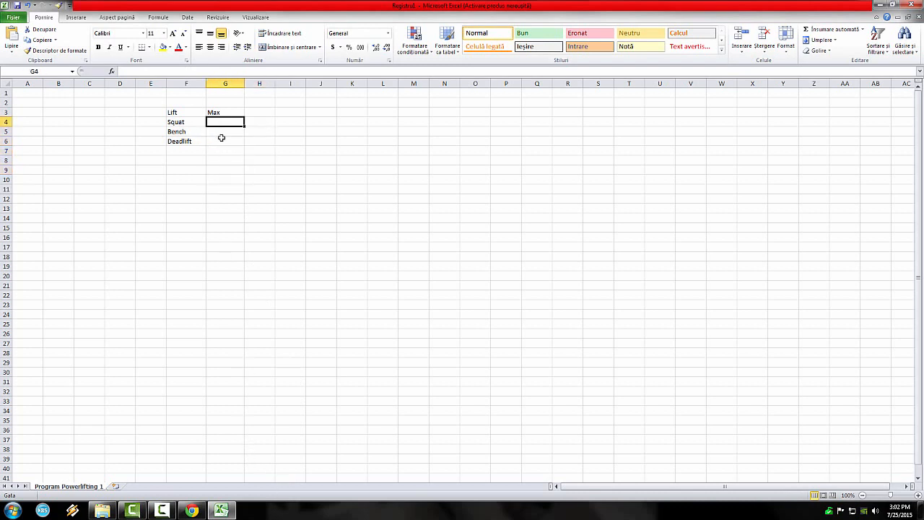
pyautogui.click(222, 142)
pyautogui.click(226, 124)
pyautogui.click(231, 143)
pyautogui.click(222, 124)
pyautogui.click(221, 131)
pyautogui.click(224, 142)
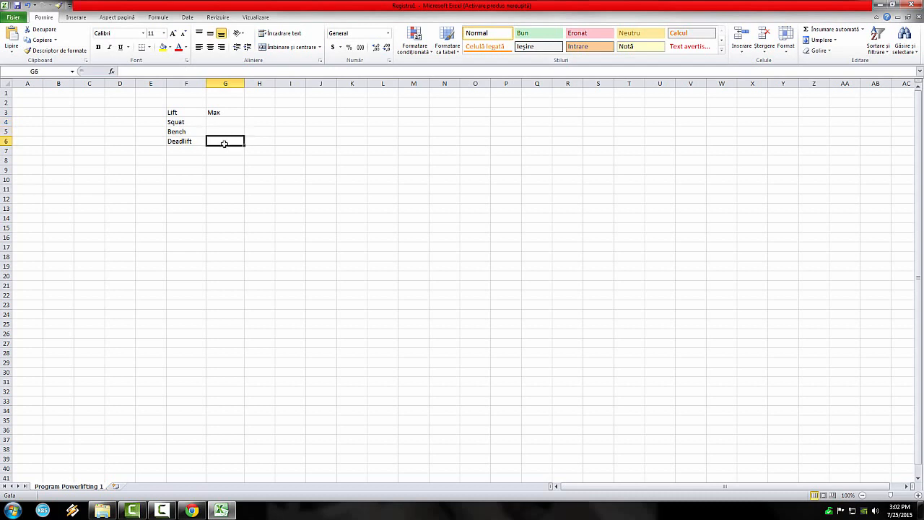
pyautogui.click(228, 130)
pyautogui.click(229, 123)
pyautogui.click(231, 132)
pyautogui.click(234, 142)
pyautogui.click(283, 198)
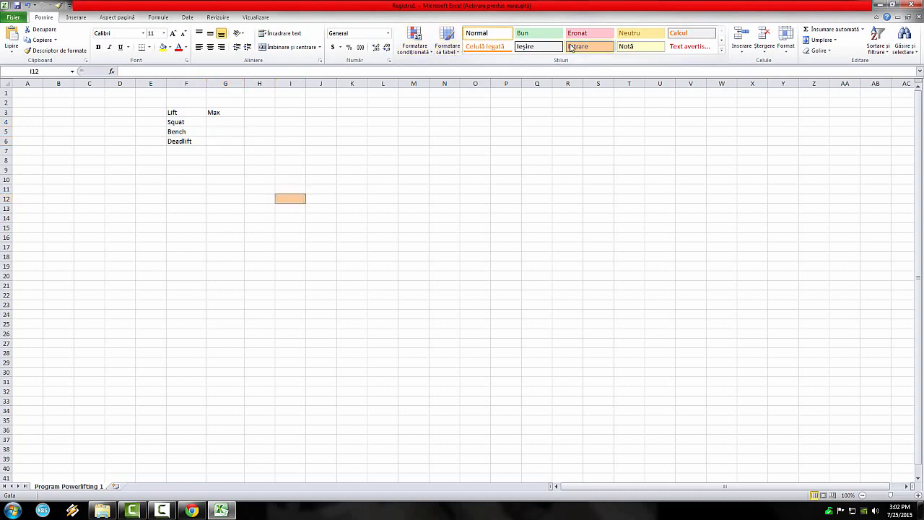
pyautogui.click(352, 141)
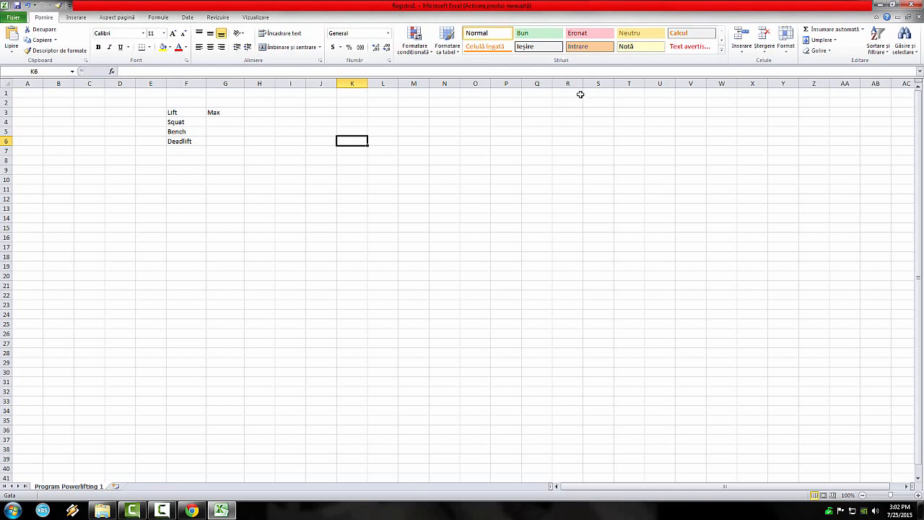
pyautogui.click(525, 124)
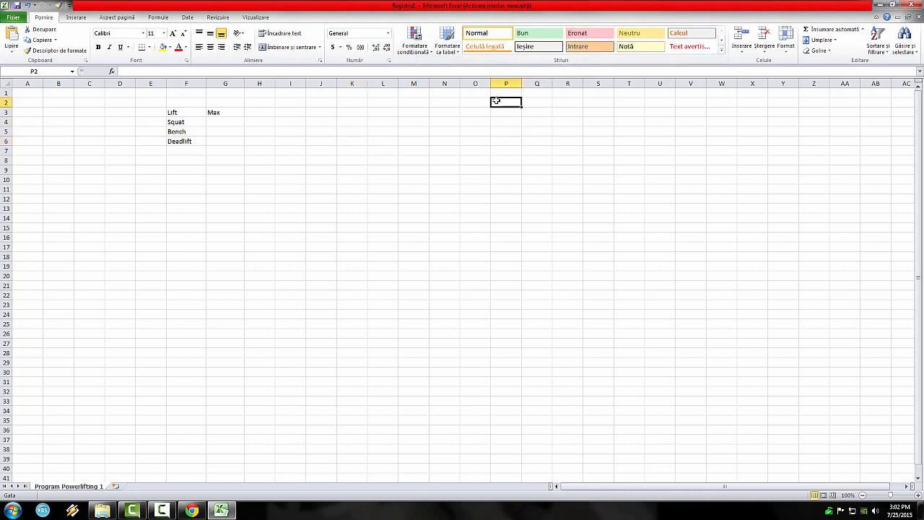
pyautogui.moveTo(130, 92); pyautogui.dragTo(351, 102)
pyautogui.click(319, 123)
pyautogui.click(405, 196)
pyautogui.moveTo(189, 110); pyautogui.dragTo(217, 111)
pyautogui.click(187, 150)
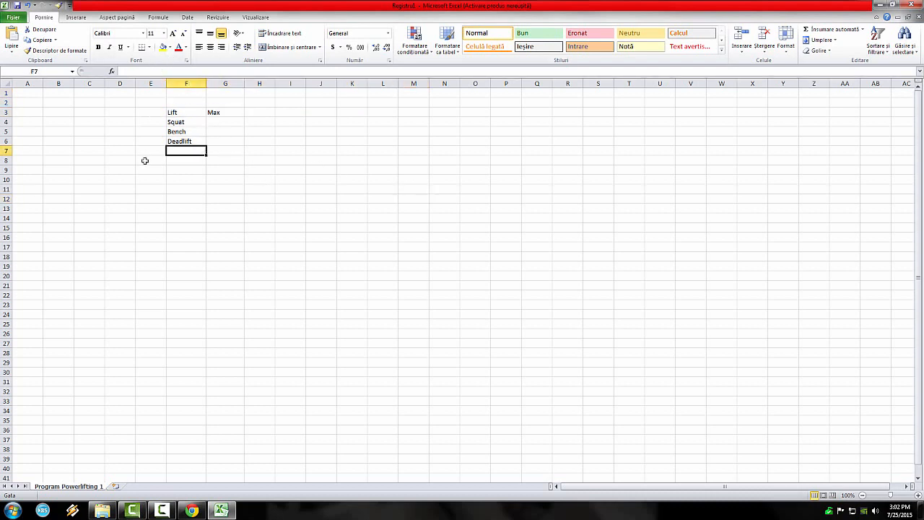
# Apply outside borders to the header range F3:G3, the lift names in F4:F6 and the max cells G4:G6
pyautogui.moveTo(176, 111); pyautogui.dragTo(214, 111)
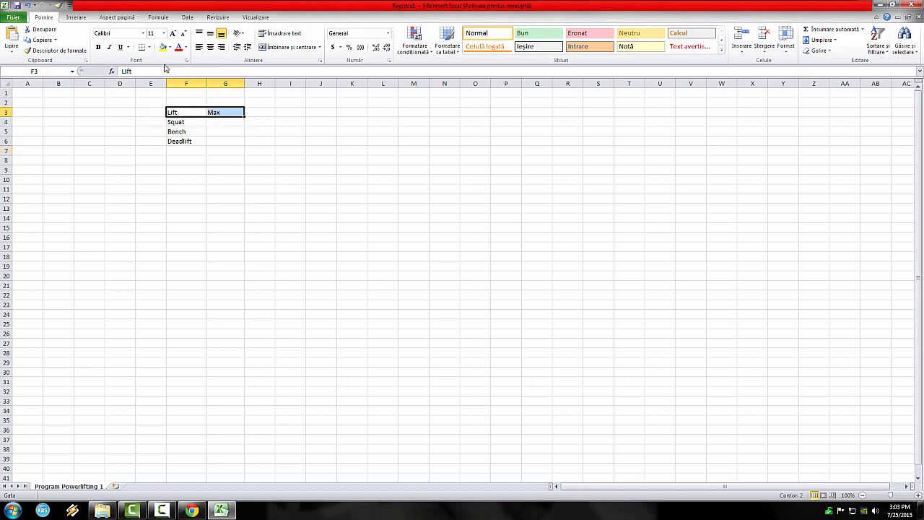
pyautogui.click(149, 47)
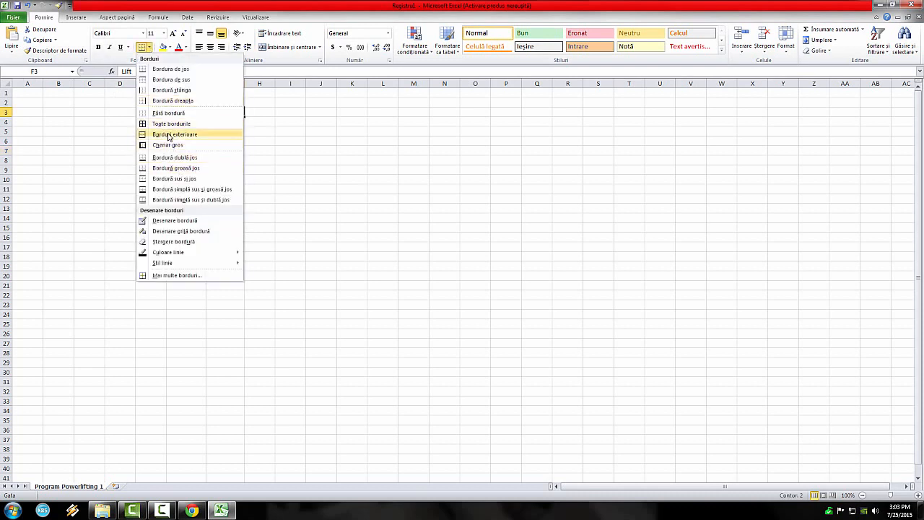
pyautogui.click(174, 134)
pyautogui.click(318, 208)
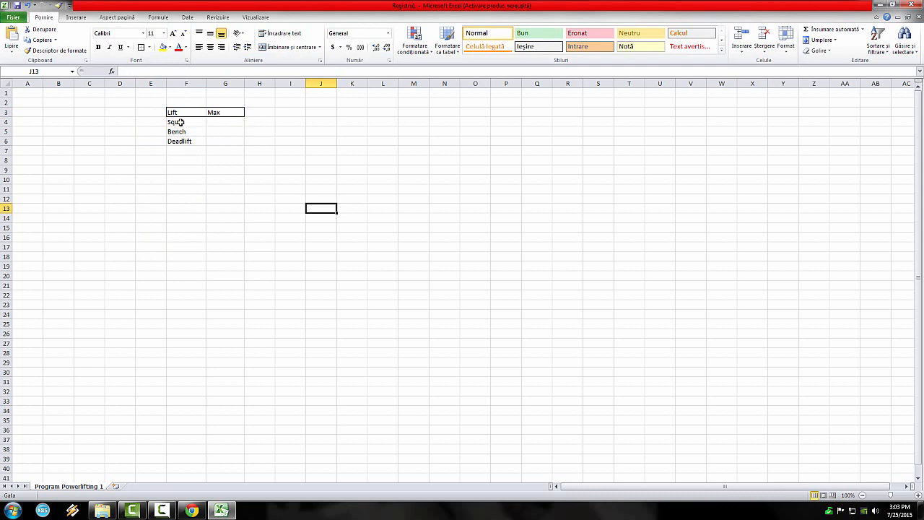
pyautogui.moveTo(182, 122); pyautogui.dragTo(215, 145)
pyautogui.click(142, 48)
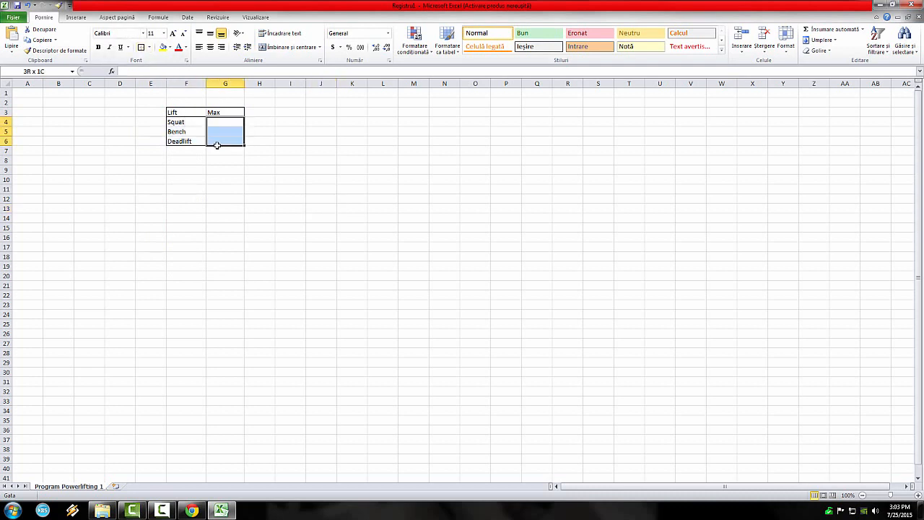
pyautogui.click(141, 47)
pyautogui.click(214, 190)
# Center the contents of the Lift column F3:F6 and the Max column G3:G6 horizontally
pyautogui.moveTo(187, 113); pyautogui.dragTo(191, 142)
pyautogui.click(210, 47)
pyautogui.moveTo(231, 110); pyautogui.dragTo(224, 141)
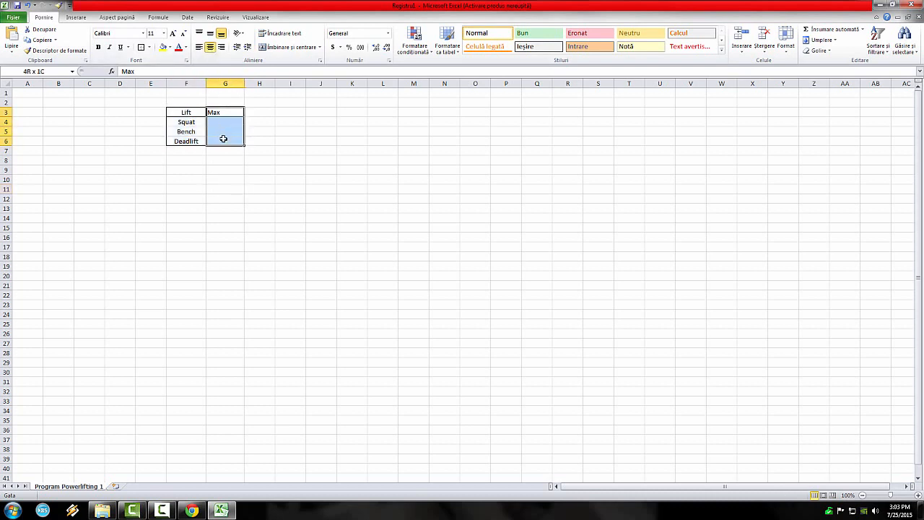
pyautogui.click(210, 47)
pyautogui.click(233, 183)
# Right-align the lift names Squat, Bench and Deadlift in cells F4:F6
pyautogui.moveTo(195, 123); pyautogui.dragTo(200, 139)
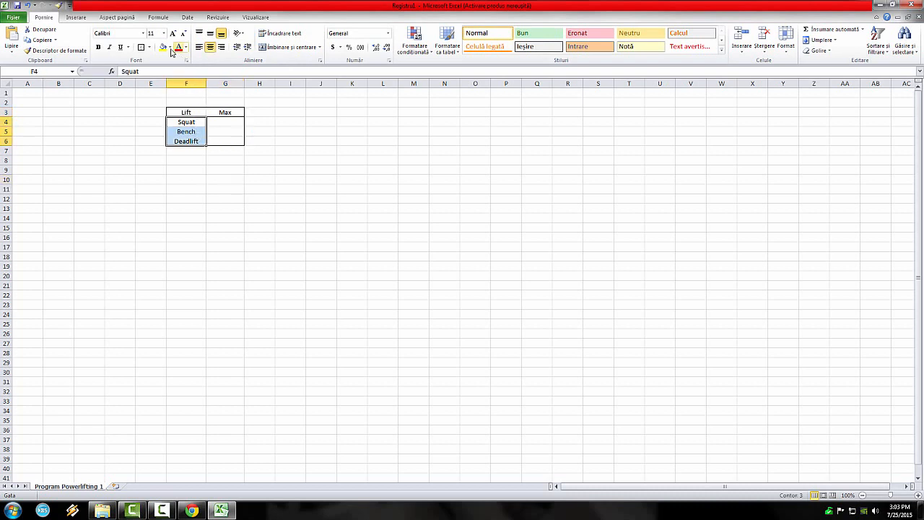
pyautogui.click(221, 47)
pyautogui.click(229, 170)
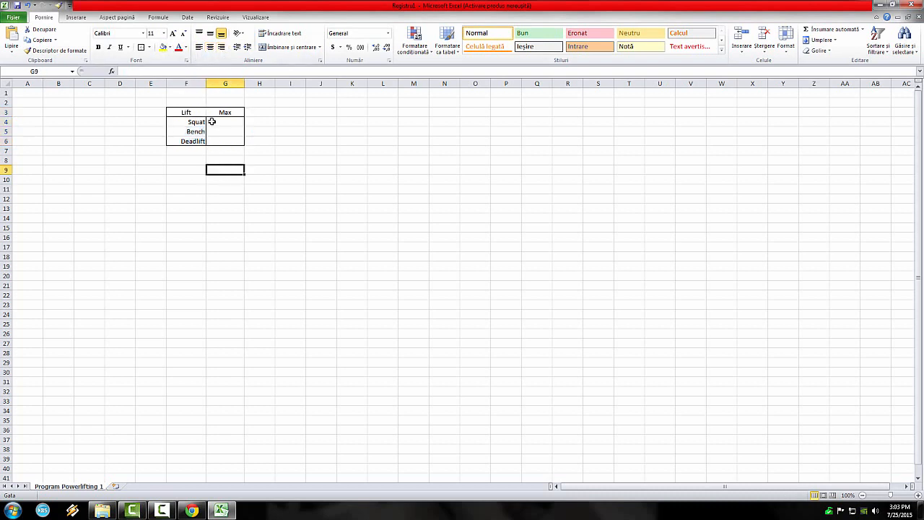
# Enter the maxes 120 for Squat, 100 for Bench and 140 for Deadlift in cells G4 to G6
pyautogui.click(212, 122)
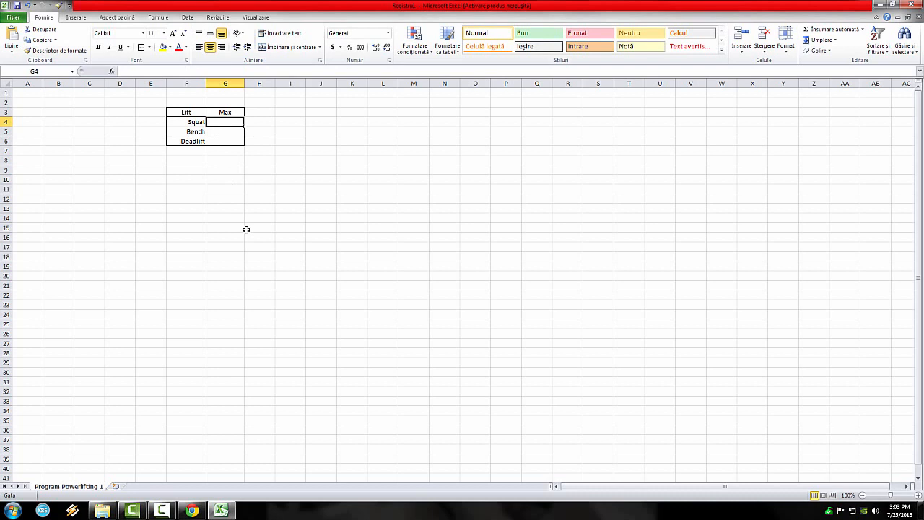
pyautogui.write('15')
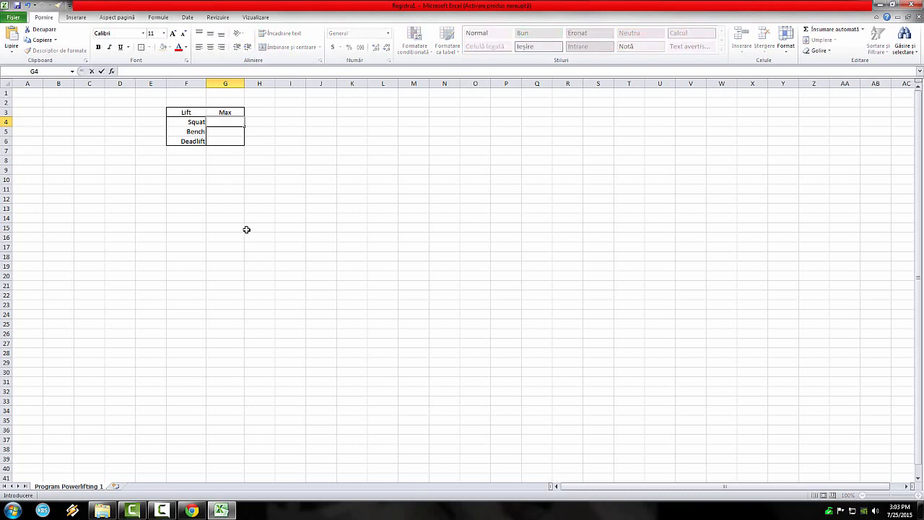
pyautogui.write('0')
pyautogui.press('Return')
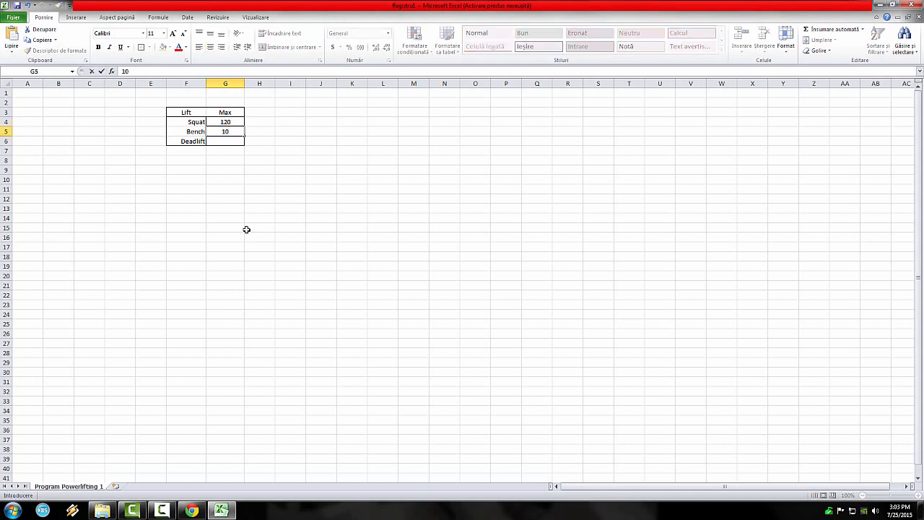
pyautogui.write('0')
pyautogui.press('Tab')
pyautogui.press('Return')
pyautogui.write('14')
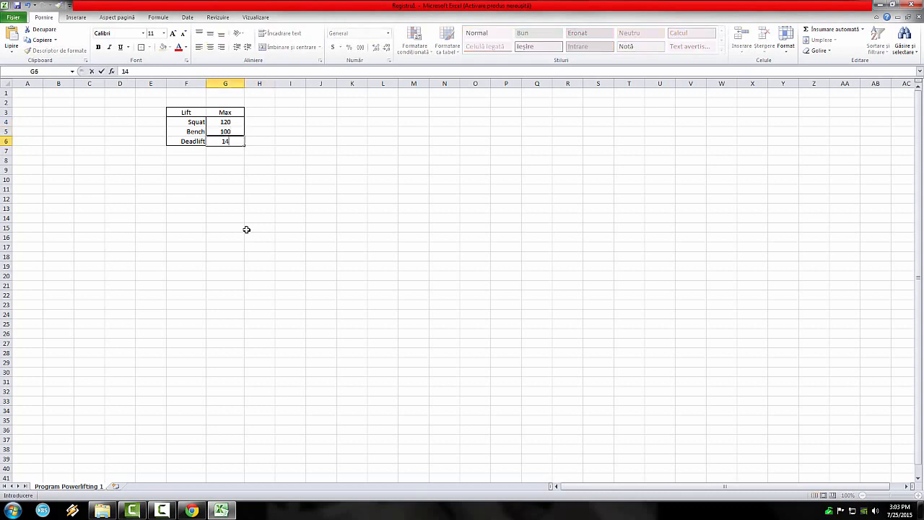
# Change the Bench max in cell G5 to 90
pyautogui.press('Up')
pyautogui.write('9')
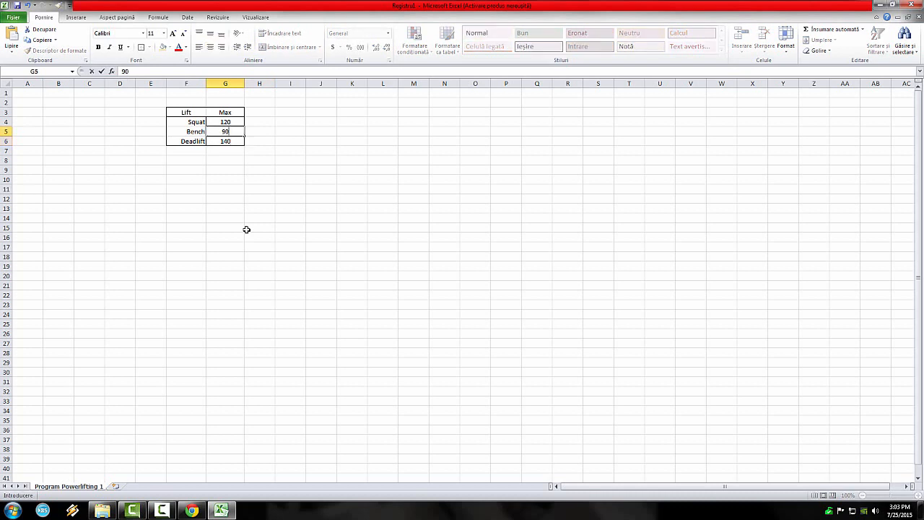
pyautogui.press('Up')
pyautogui.press('Down')
pyautogui.press('Down')
pyautogui.press('Down')
pyautogui.click(249, 218)
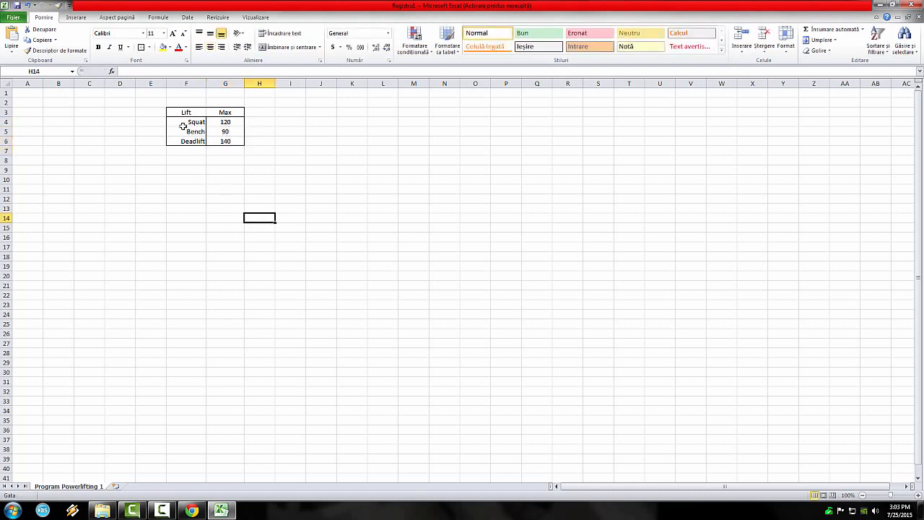
pyautogui.click(183, 126)
pyautogui.click(189, 132)
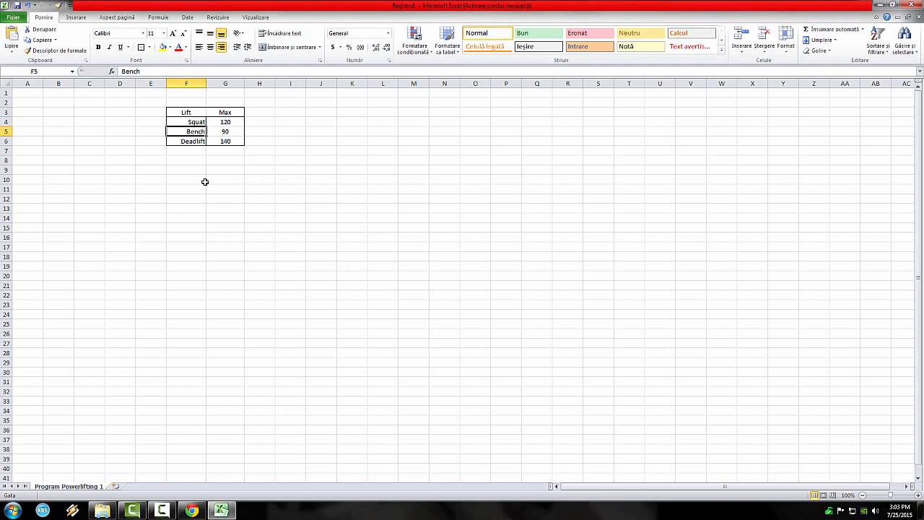
pyautogui.click(183, 143)
pyautogui.click(320, 151)
pyautogui.click(258, 110)
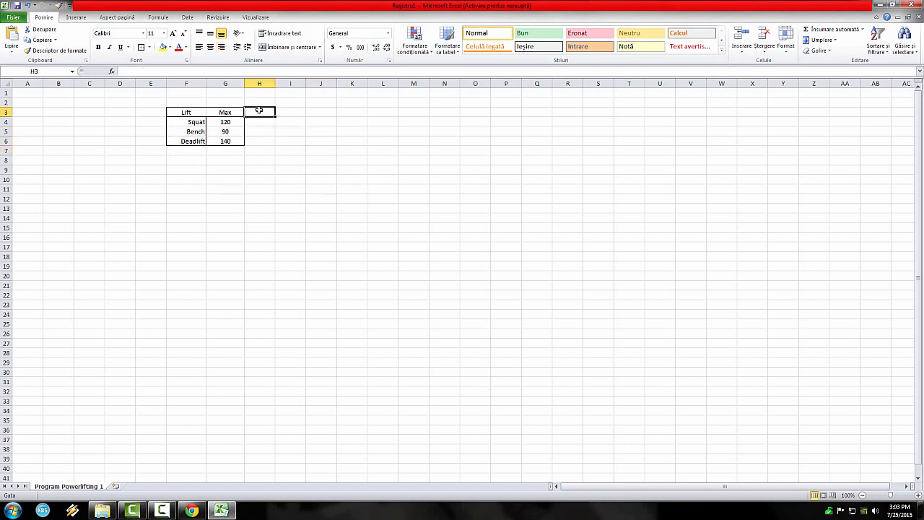
pyautogui.click(264, 158)
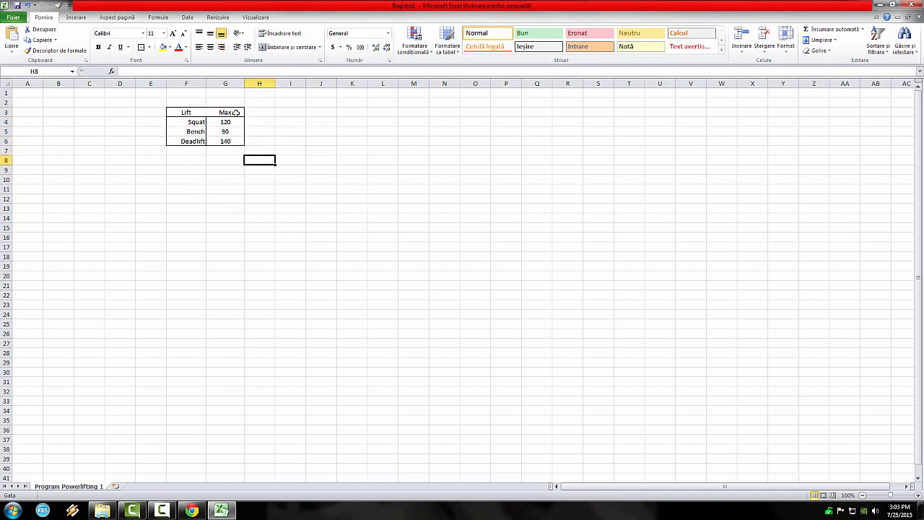
pyautogui.click(309, 195)
pyautogui.click(264, 197)
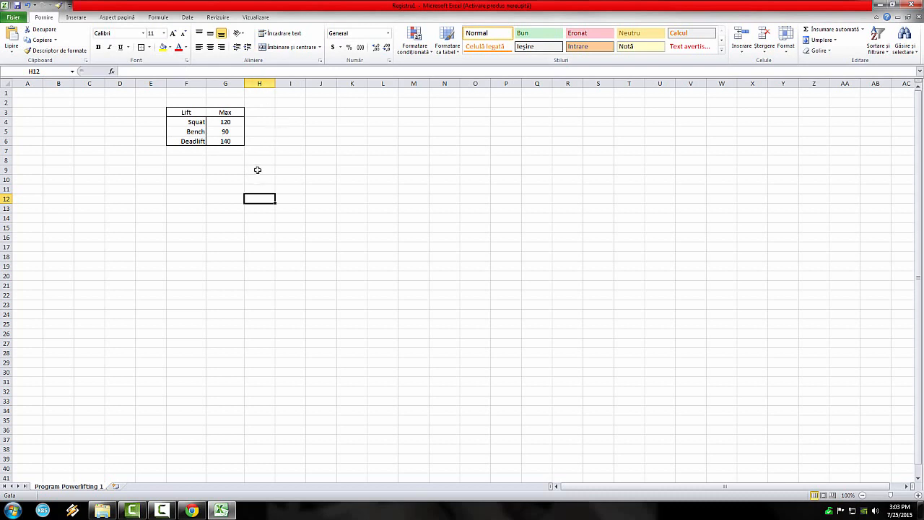
# Left-align the max values in cells G4:G6
pyautogui.moveTo(220, 123); pyautogui.dragTo(220, 142)
pyautogui.click(248, 147)
pyautogui.click(198, 47)
pyautogui.click(289, 170)
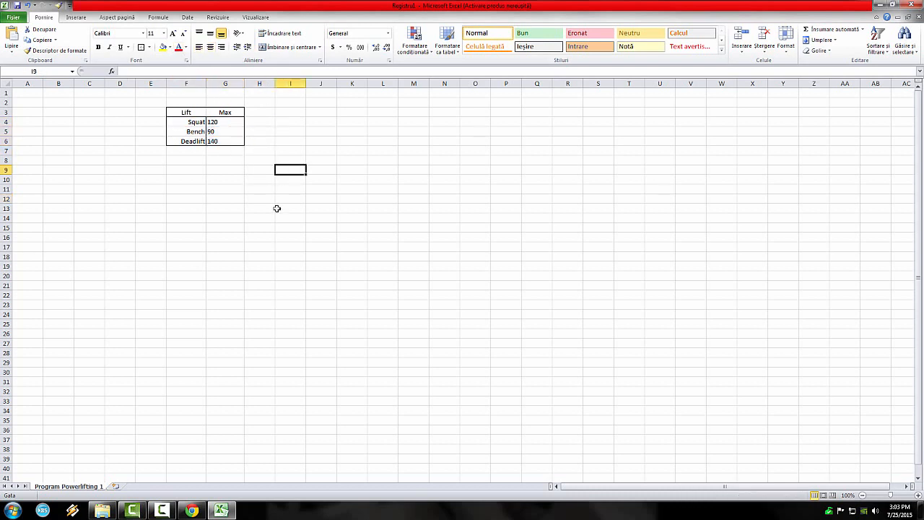
# Fill the Lift and Max header cells F3:G3 with green and make their text bold
pyautogui.moveTo(186, 113); pyautogui.dragTo(237, 112)
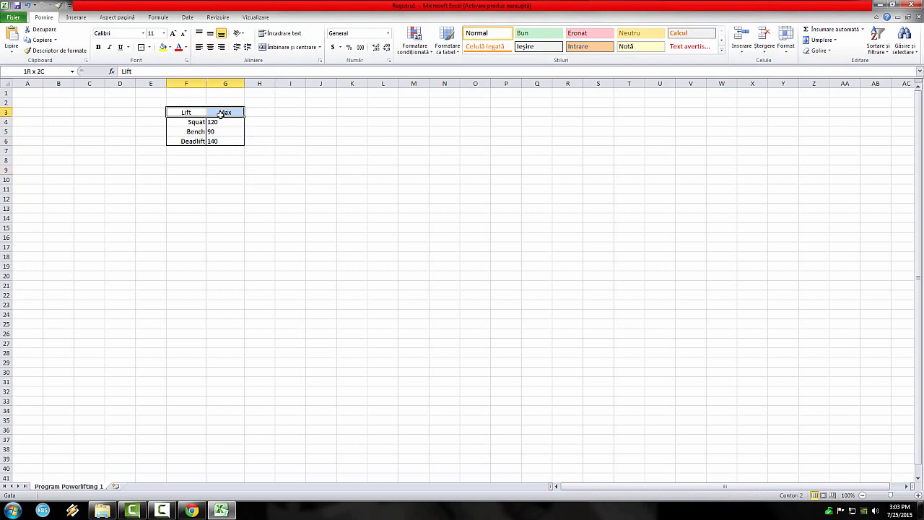
pyautogui.click(170, 46)
pyautogui.click(204, 116)
pyautogui.click(290, 121)
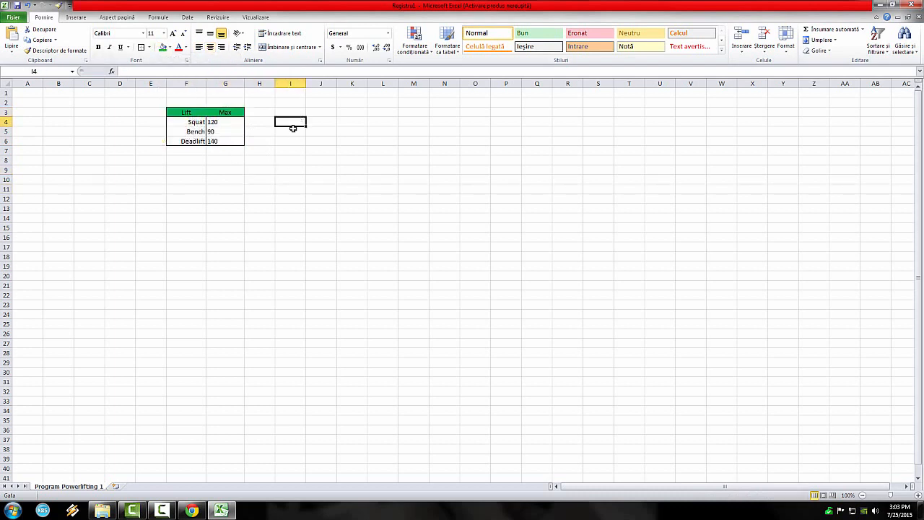
pyautogui.moveTo(201, 110); pyautogui.dragTo(221, 110)
pyautogui.click(98, 47)
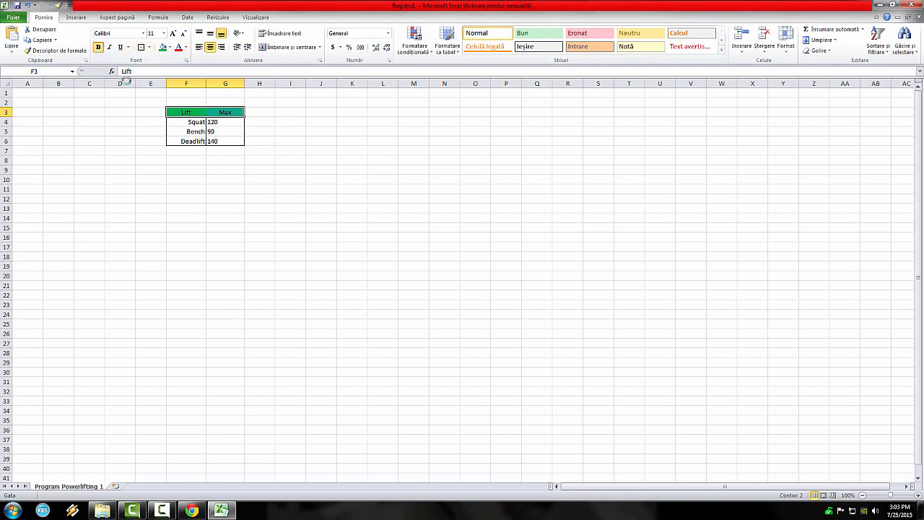
pyautogui.click(225, 199)
pyautogui.click(354, 159)
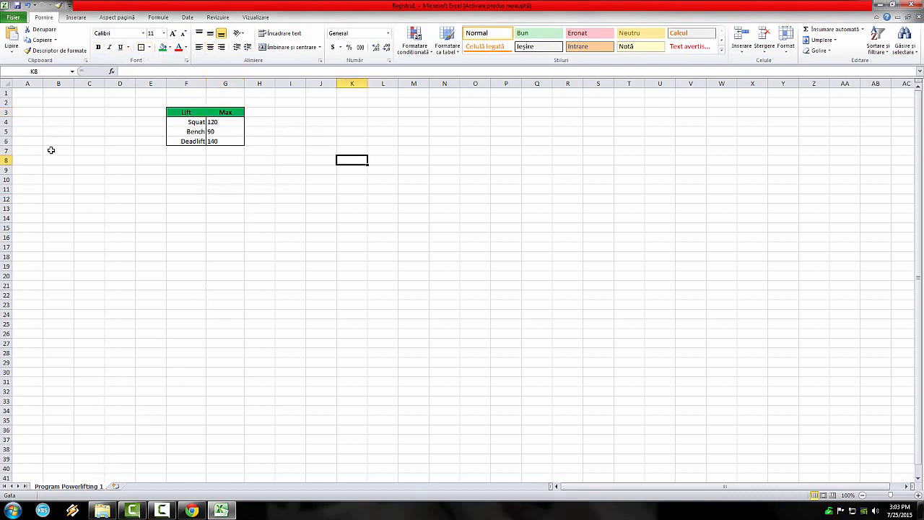
# Add a new worksheet after Program Powerlifting 1 and rename it "Saptamani"
pyautogui.click(117, 487)
pyautogui.rightClick(116, 486)
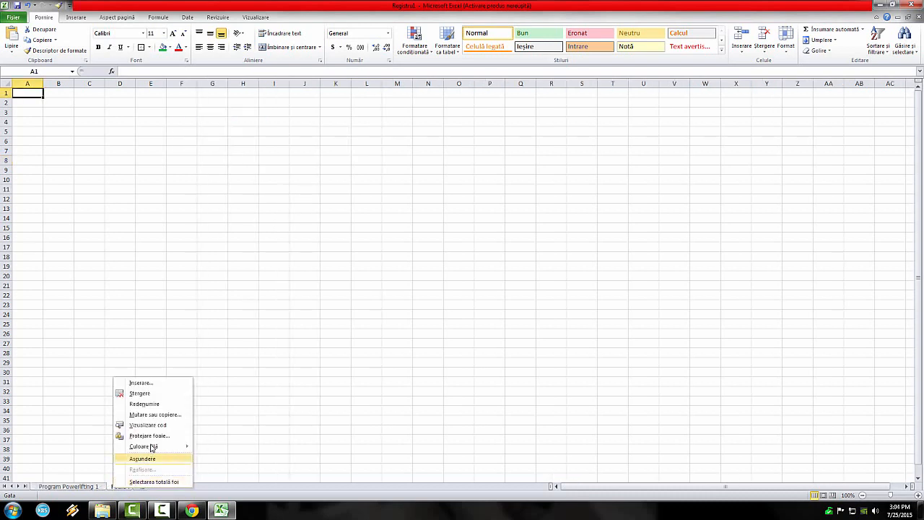
pyautogui.click(144, 404)
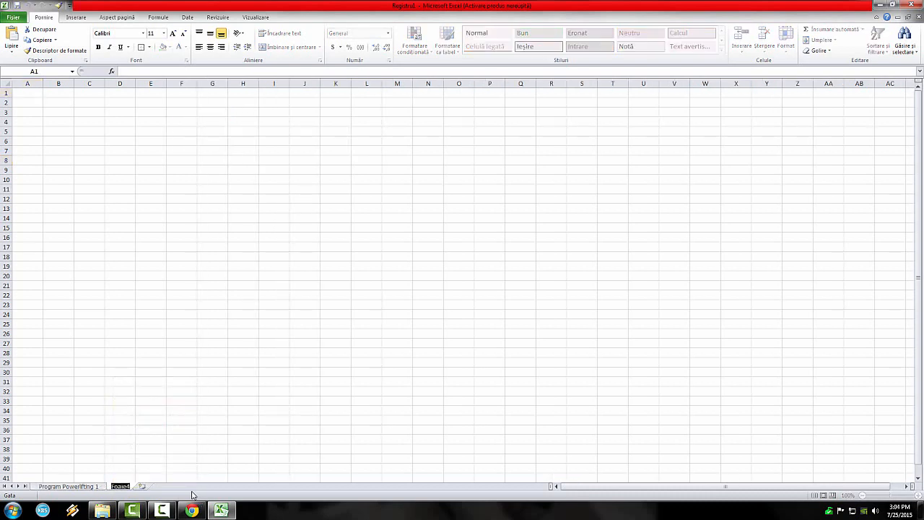
pyautogui.write('Saptamani')
pyautogui.press('Return')
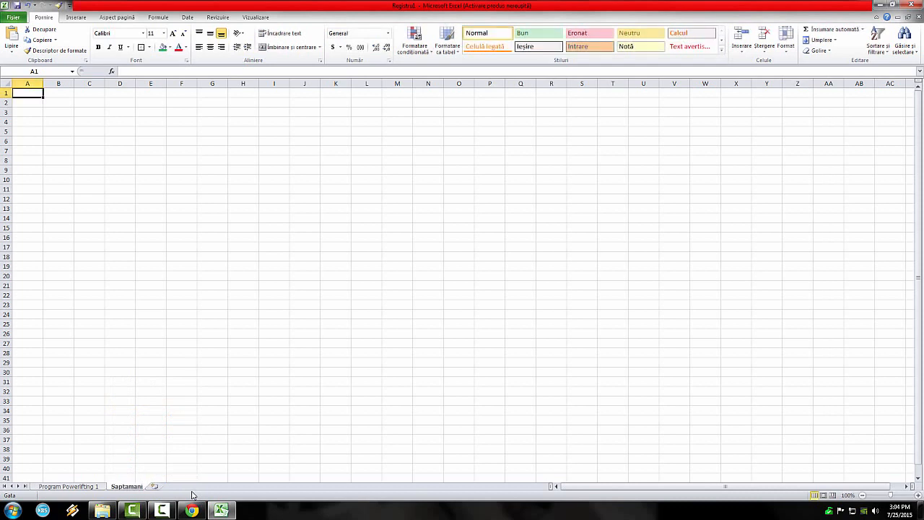
pyautogui.click(100, 488)
pyautogui.click(121, 487)
pyautogui.click(91, 490)
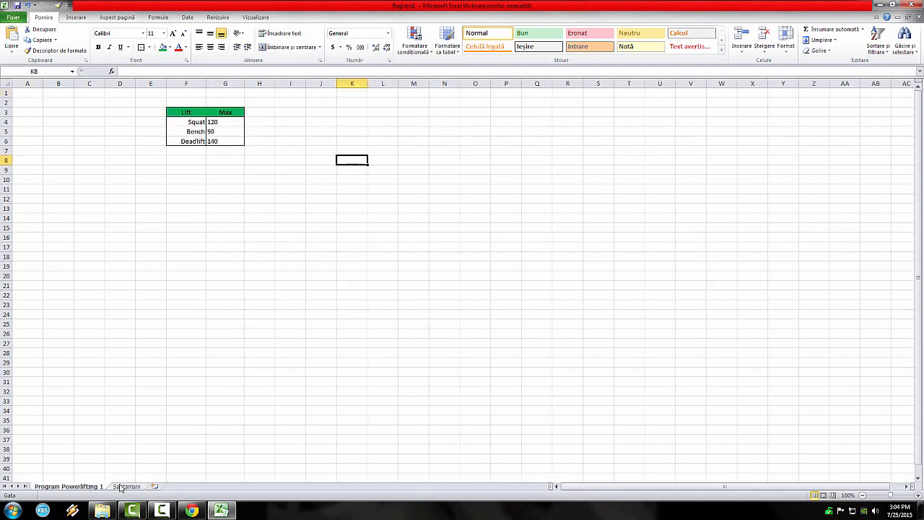
pyautogui.click(121, 487)
pyautogui.click(104, 488)
pyautogui.click(120, 487)
pyautogui.click(102, 489)
pyautogui.click(124, 488)
pyautogui.click(101, 488)
pyautogui.click(120, 487)
pyautogui.click(97, 489)
pyautogui.click(205, 283)
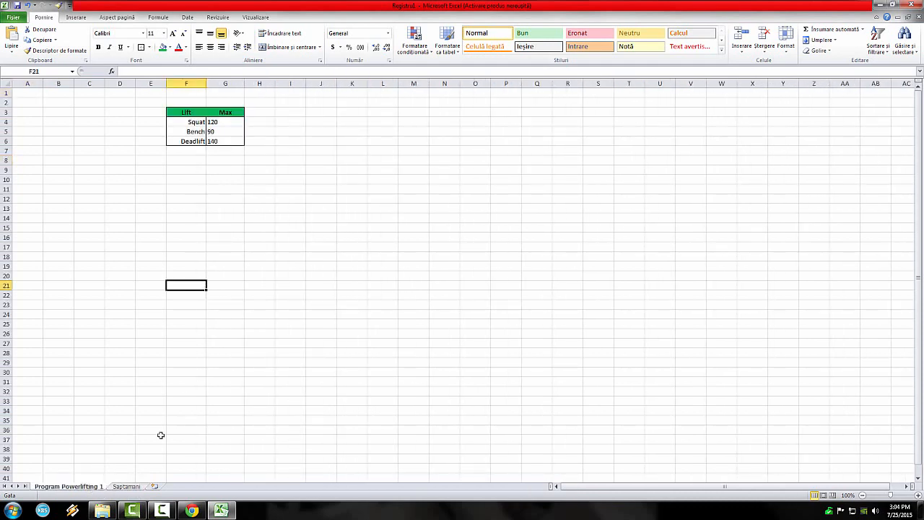
pyautogui.click(128, 487)
pyautogui.click(97, 489)
pyautogui.click(124, 487)
pyautogui.click(99, 489)
pyautogui.click(122, 487)
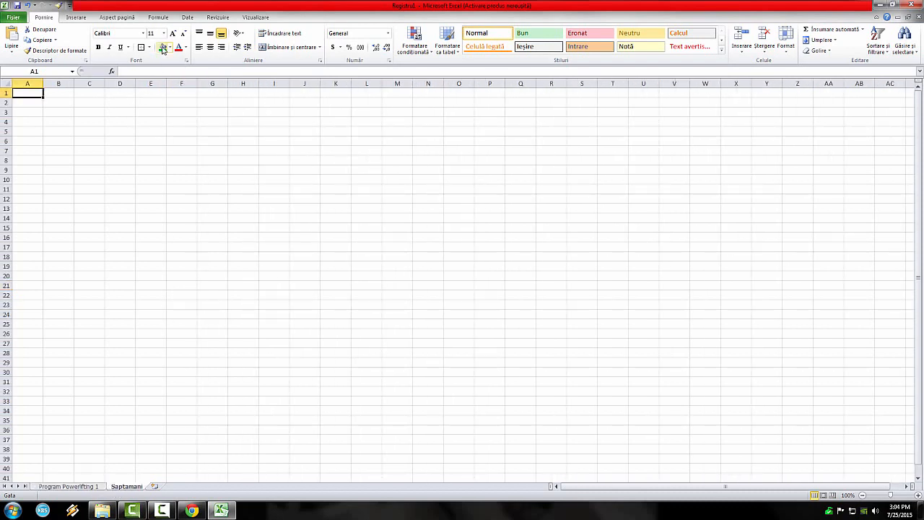
pyautogui.click(223, 169)
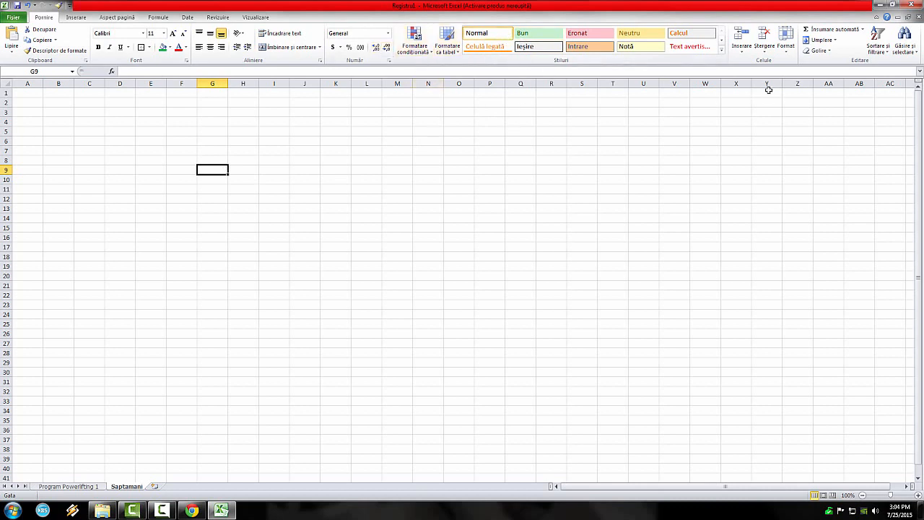
# Enter the label "Week 1" in cell C4 of the Saptamani sheet
pyautogui.click(127, 94)
pyautogui.click(148, 94)
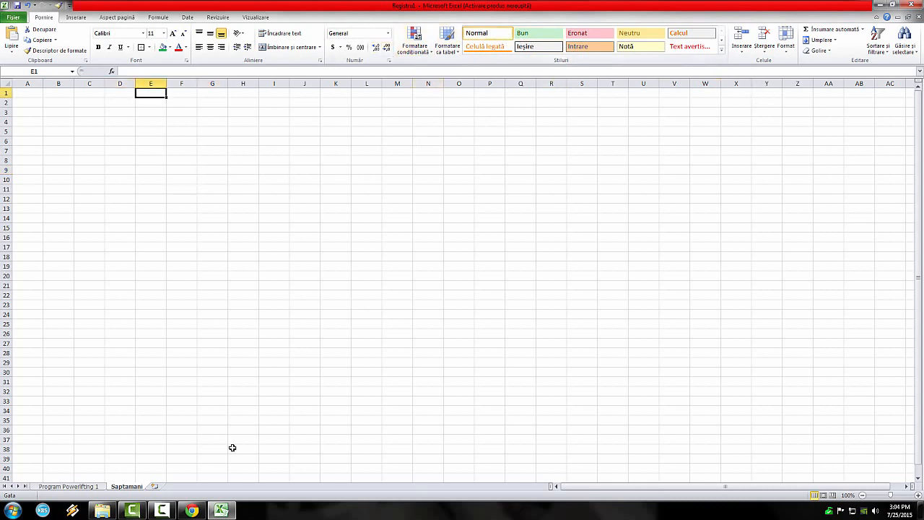
pyautogui.click(121, 122)
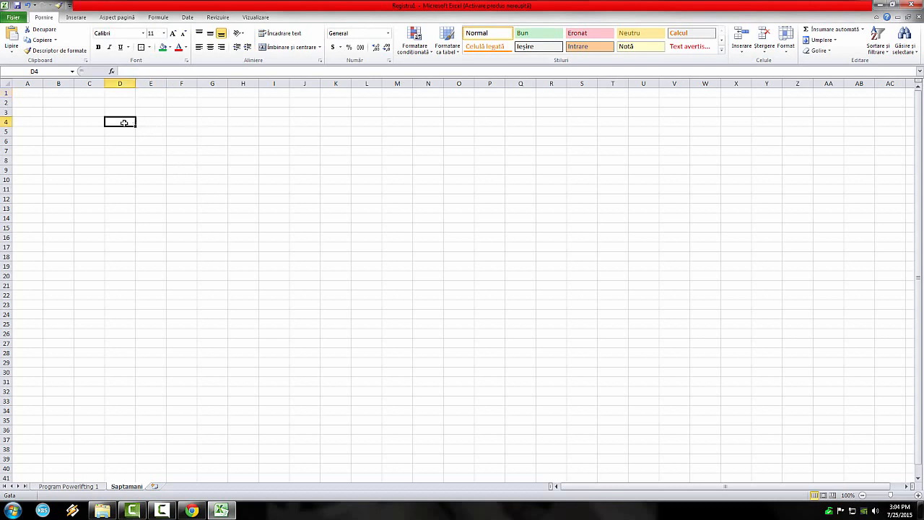
pyautogui.click(90, 121)
pyautogui.write('Week')
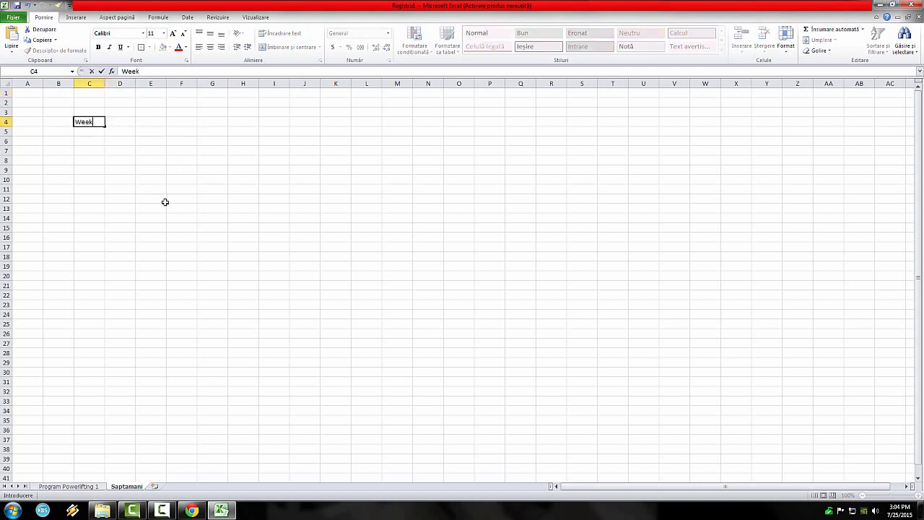
pyautogui.write(' 1')
pyautogui.press('Return')
# Enter the headings "Day 1" in cell E4 and "Day 2" in cell H4
pyautogui.press('Up')
pyautogui.press('Right')
pyautogui.press('Right')
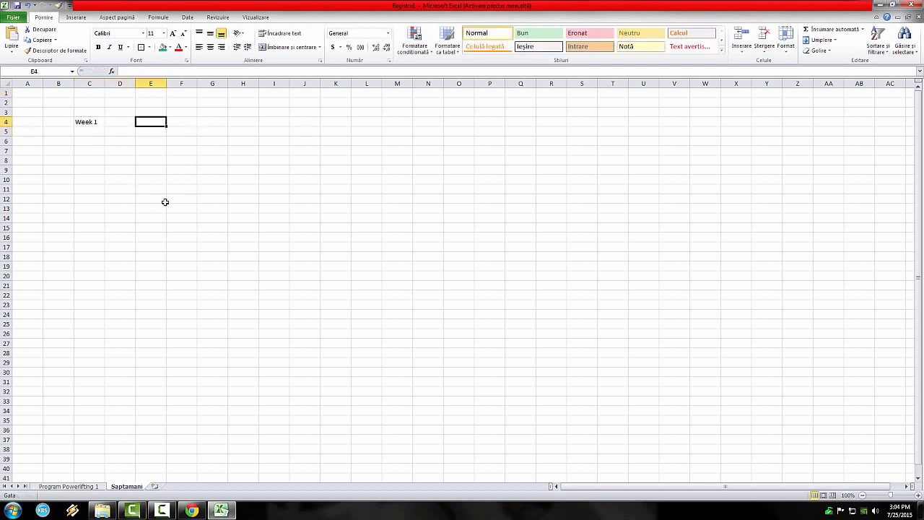
pyautogui.write('Day 1')
pyautogui.press('Tab')
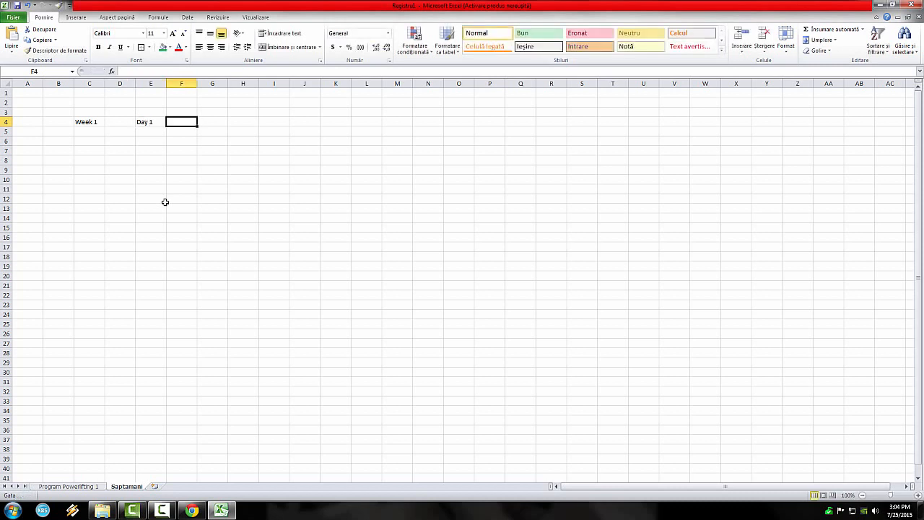
pyautogui.press('Right')
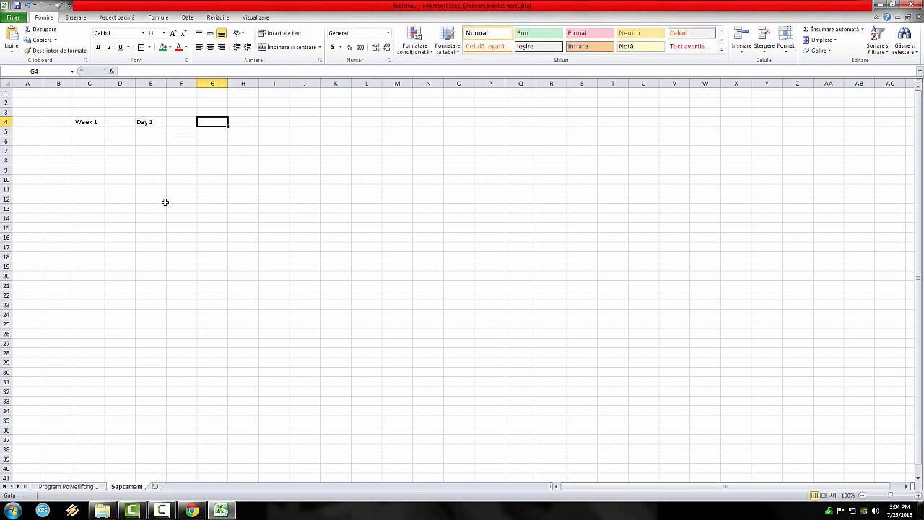
pyautogui.press('Right')
pyautogui.press('Left')
pyautogui.press('Right')
pyautogui.write('Da')
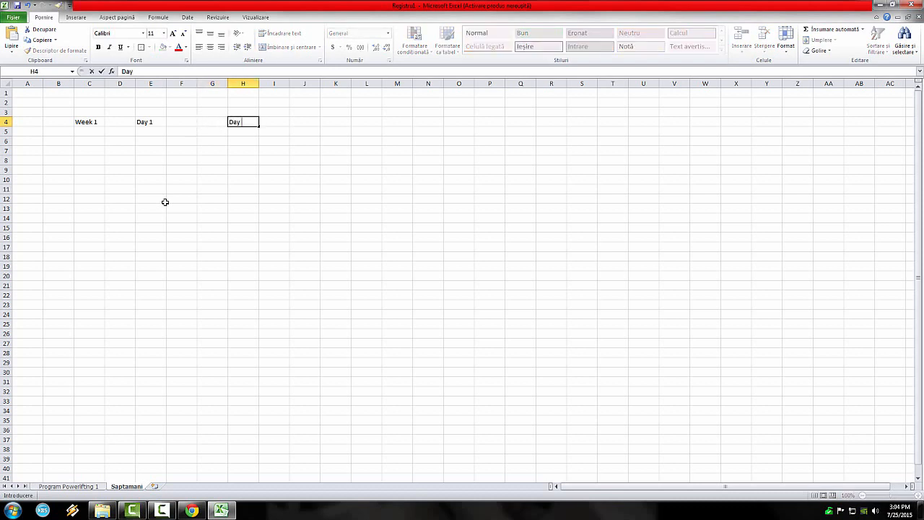
pyautogui.write('y 2')
# Enter the headings "Day 3" in cell K4 and "Day 4" in cell N4
pyautogui.press('Right')
pyautogui.press('Right')
pyautogui.press('Right')
pyautogui.write('Da')
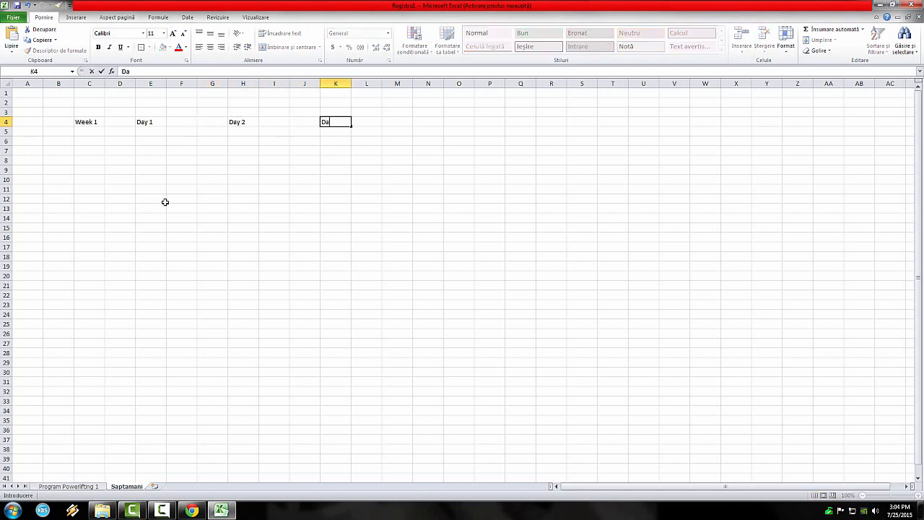
pyautogui.press('Right')
pyautogui.press('Right')
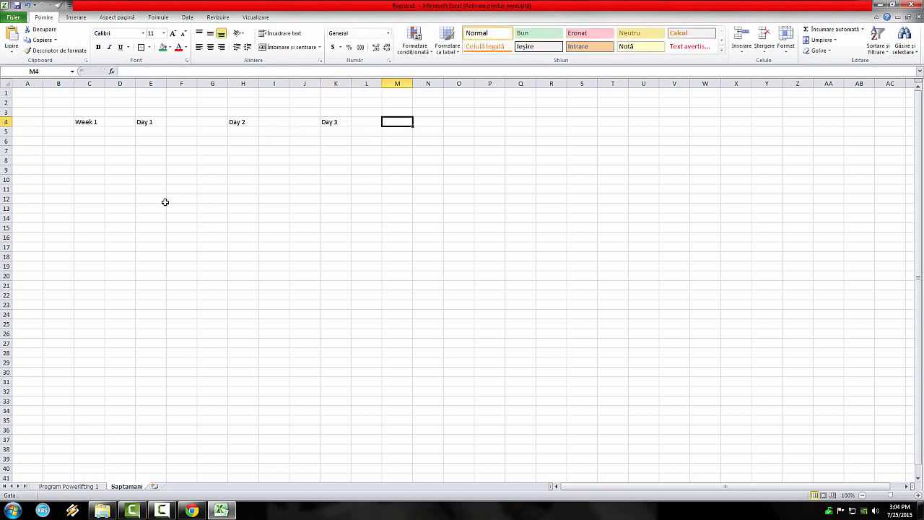
pyautogui.press('Right')
pyautogui.write('D')
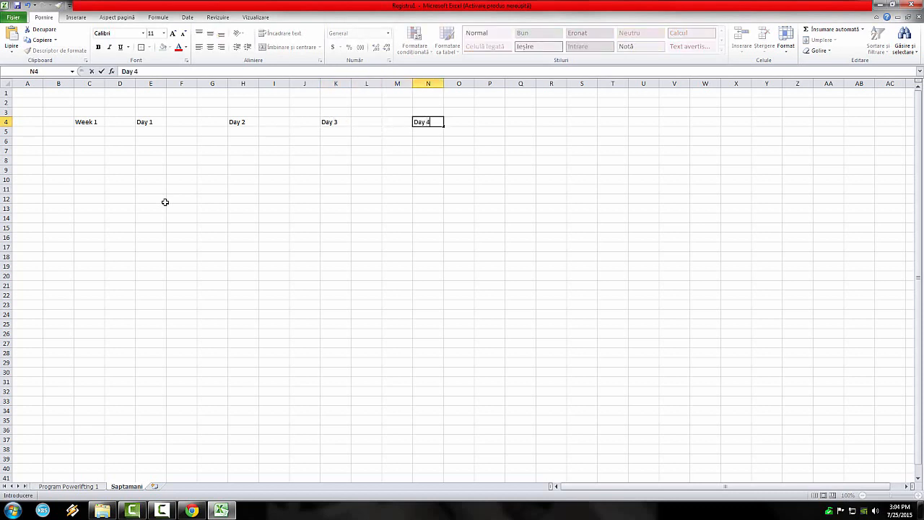
pyautogui.press('Down')
pyautogui.press('Left')
pyautogui.press('Left')
pyautogui.press('Down')
pyautogui.press('Down')
pyautogui.press('Left')
pyautogui.press('Left')
pyautogui.press('Left')
pyautogui.press('Up')
pyautogui.press('Left')
pyautogui.press('Up')
pyautogui.press('Up')
pyautogui.press('Up')
pyautogui.press('Up')
pyautogui.press('Up')
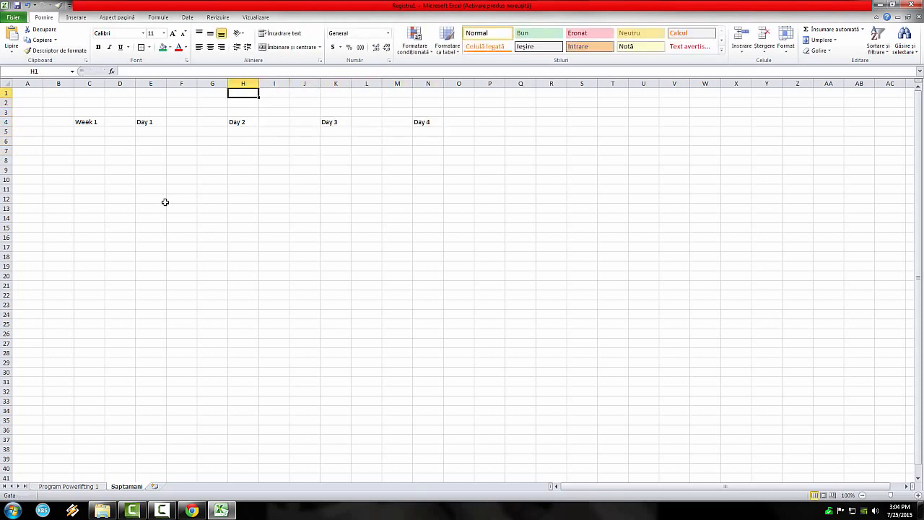
pyautogui.press('Down')
pyautogui.press('Down')
pyautogui.press('Down')
pyautogui.press('Left')
pyautogui.press('Left')
pyautogui.press('Down')
pyautogui.press('Down')
pyautogui.press('Left')
pyautogui.press('Up')
pyautogui.press('Up')
pyautogui.press('Left')
pyautogui.press('Left')
pyautogui.press('Down')
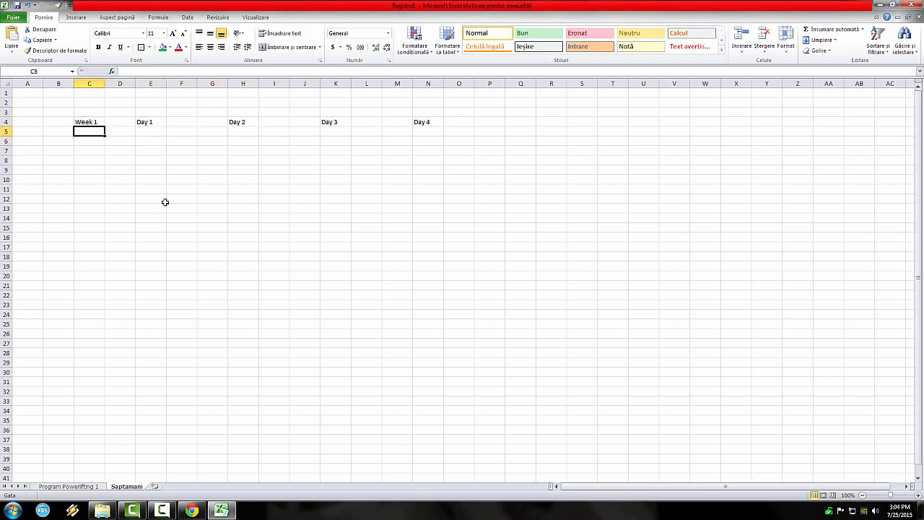
pyautogui.press('Down')
pyautogui.press('Up')
pyautogui.press('Right')
pyautogui.press('Right')
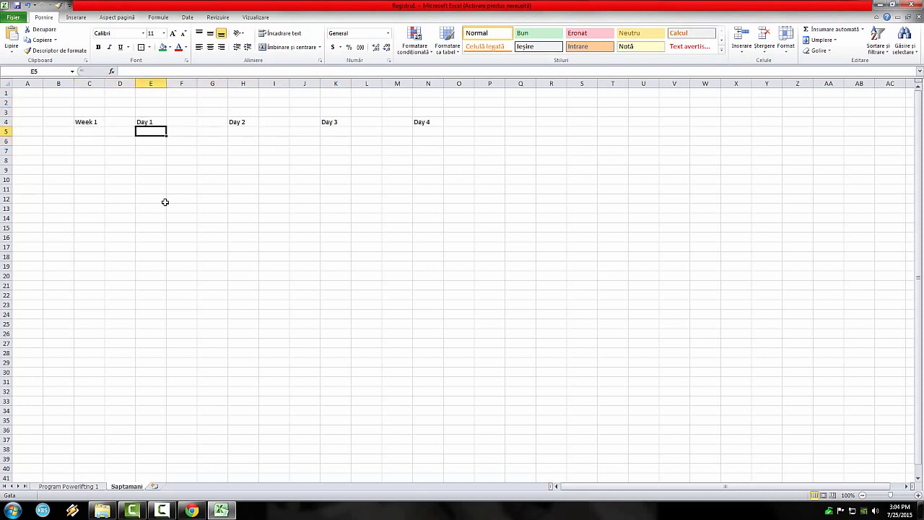
pyautogui.click(189, 207)
# List "Squat" in E5 and "Deadlift" in E6 under the Day 1 heading
pyautogui.click(156, 133)
pyautogui.write('Sq')
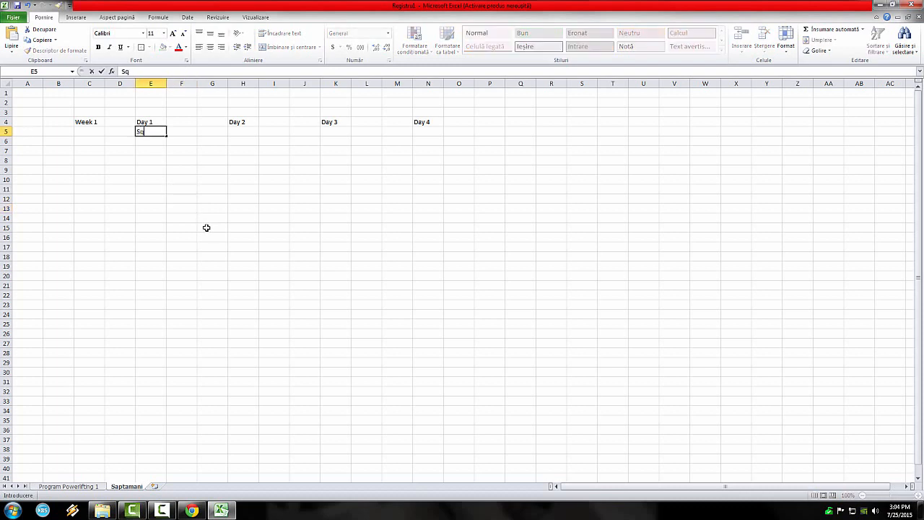
pyautogui.write('uat')
pyautogui.press('Return')
pyautogui.write('Dead')
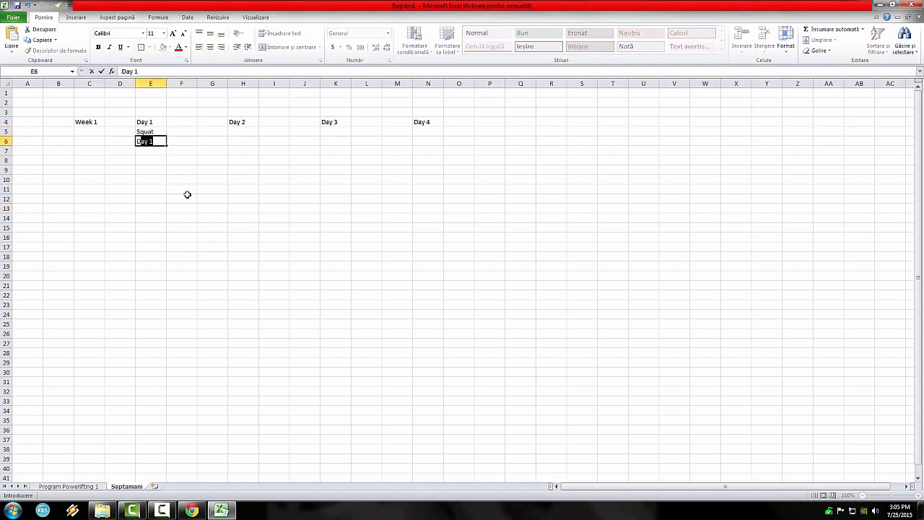
pyautogui.write('lift')
pyautogui.click(188, 190)
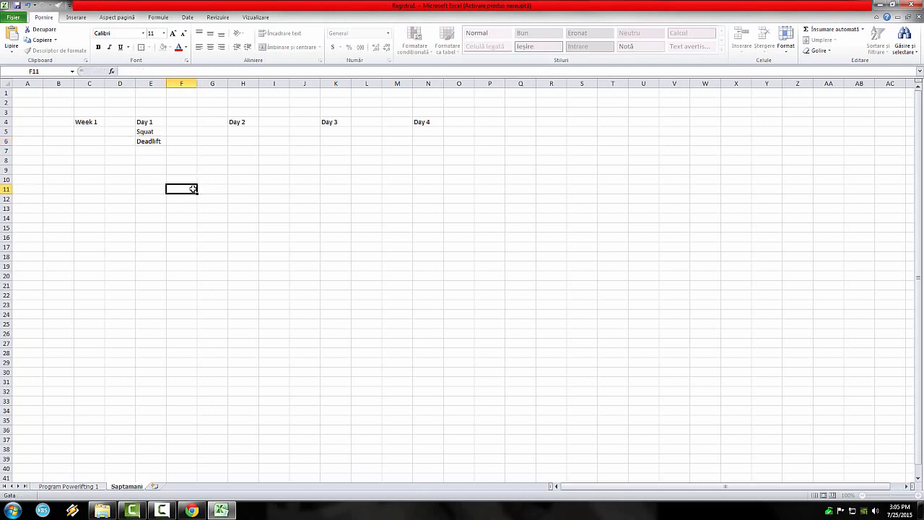
# Enter "Bench" in cell H5 under the Day 2 heading
pyautogui.click(243, 132)
pyautogui.write('Benc')
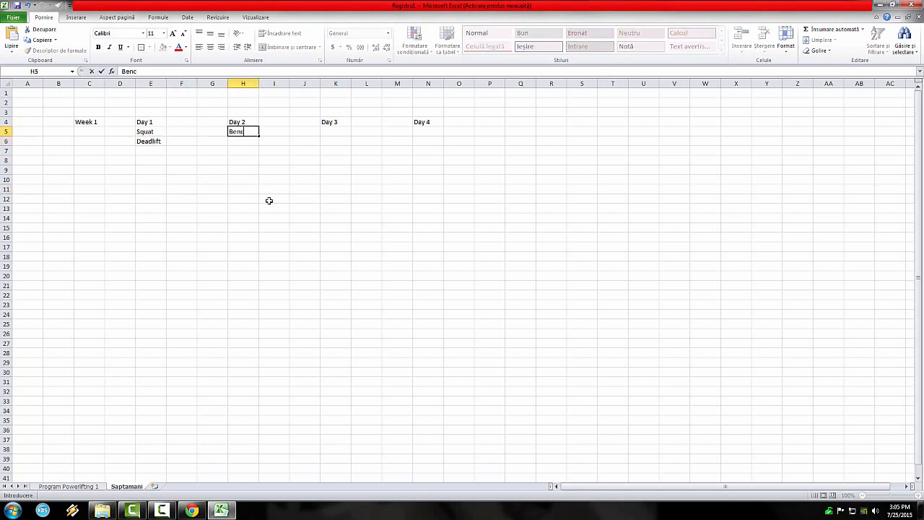
pyautogui.write('h')
pyautogui.click(305, 207)
# List "Squat" in K5 and "Deadlift" in K6 under the Day 3 heading, correcting any misspelling
pyautogui.click(342, 131)
pyautogui.write('Sqa')
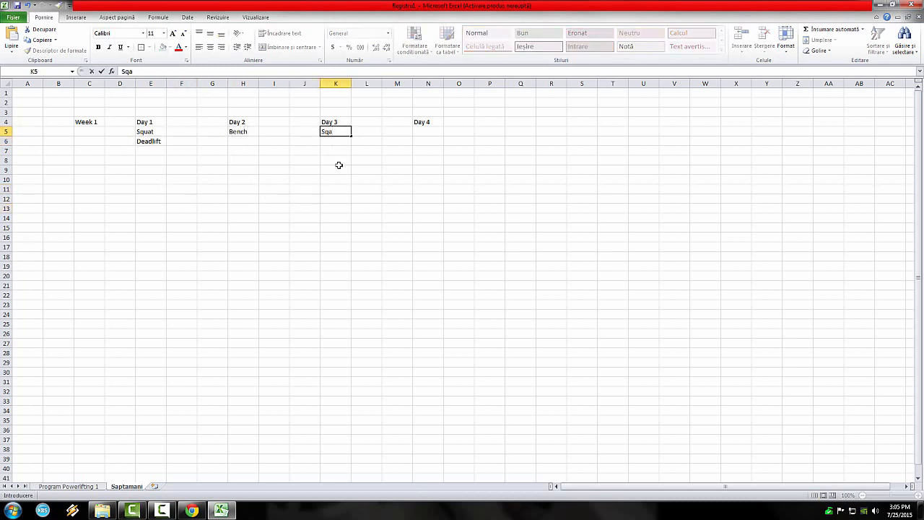
pyautogui.press('Return')
pyautogui.write('Deadlist')
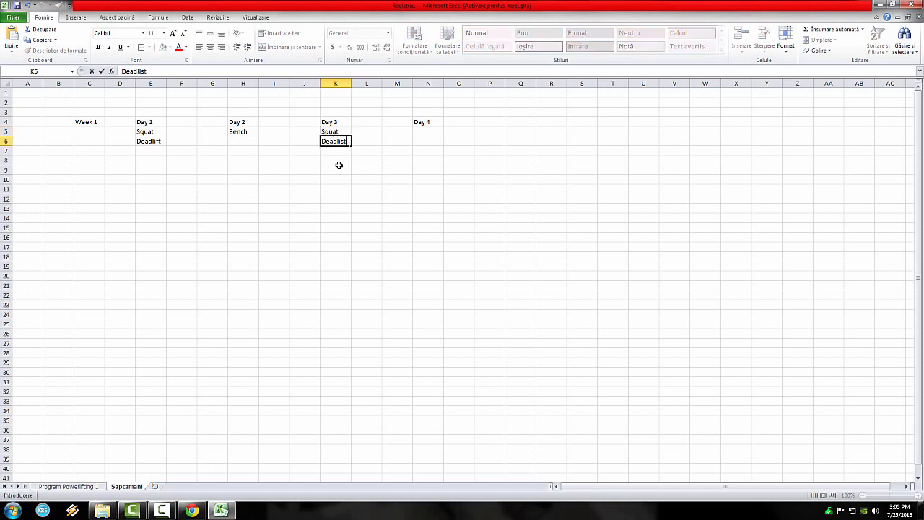
pyautogui.press('Up')
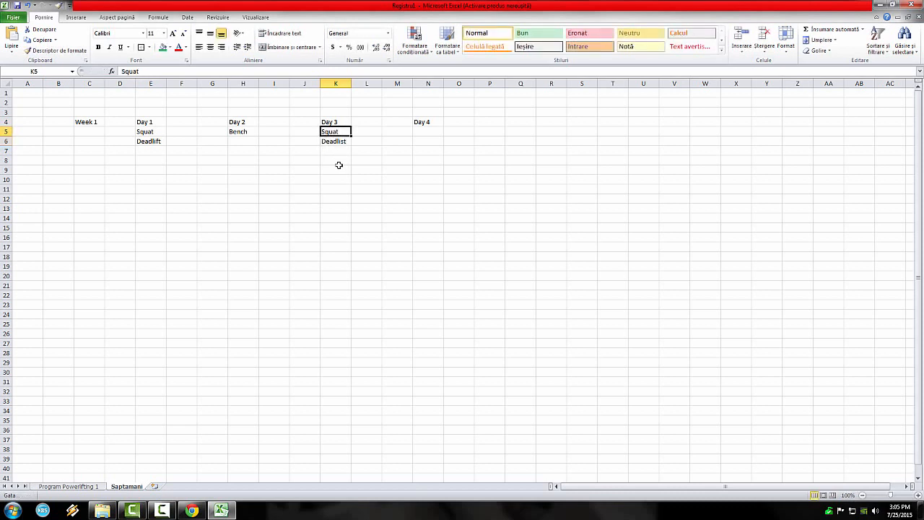
pyautogui.press('Down')
pyautogui.click(166, 71)
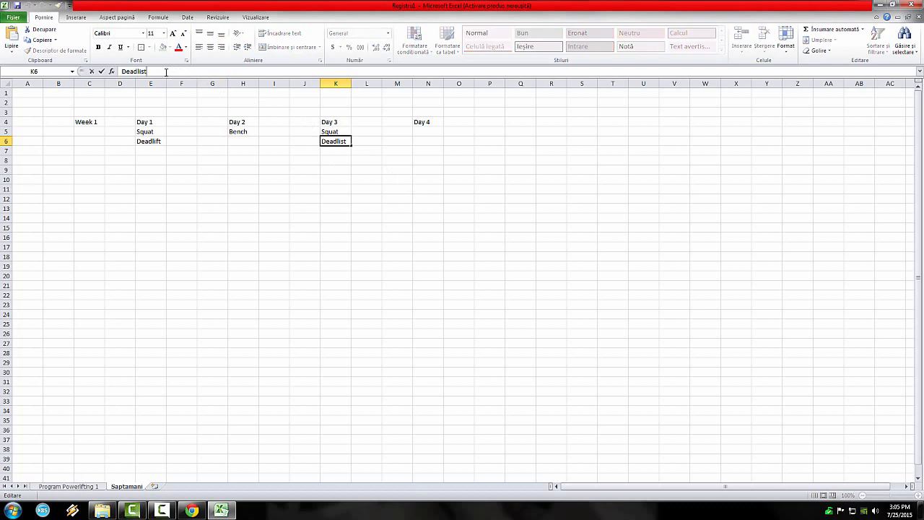
pyautogui.press('Return')
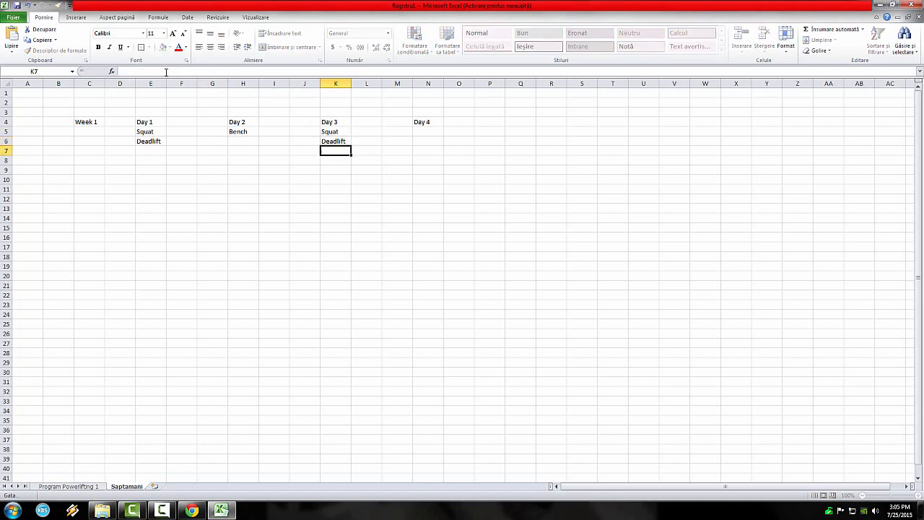
# Enter "Bench" in cell N5 under the Day 4 heading
pyautogui.press('Up')
pyautogui.press('Right')
pyautogui.press('Up')
pyautogui.press('Right')
pyautogui.press('Right')
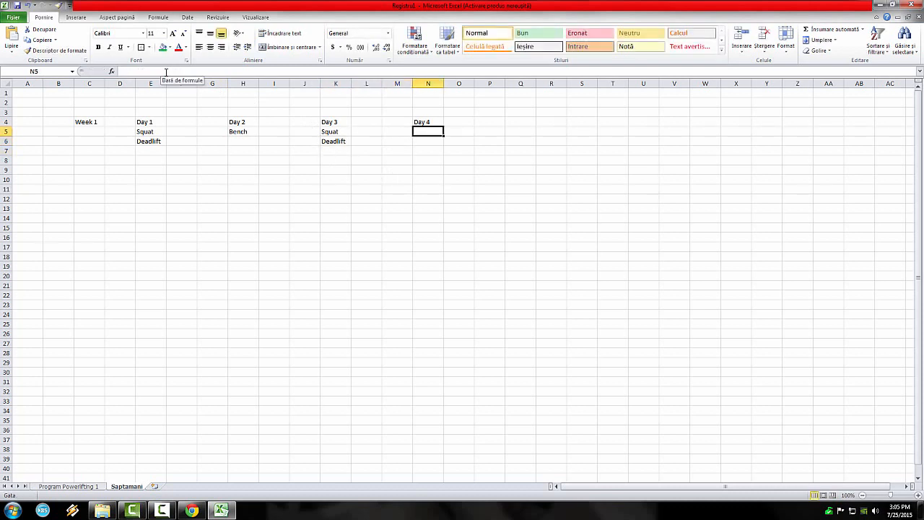
pyautogui.write('Bench')
pyautogui.press('Return')
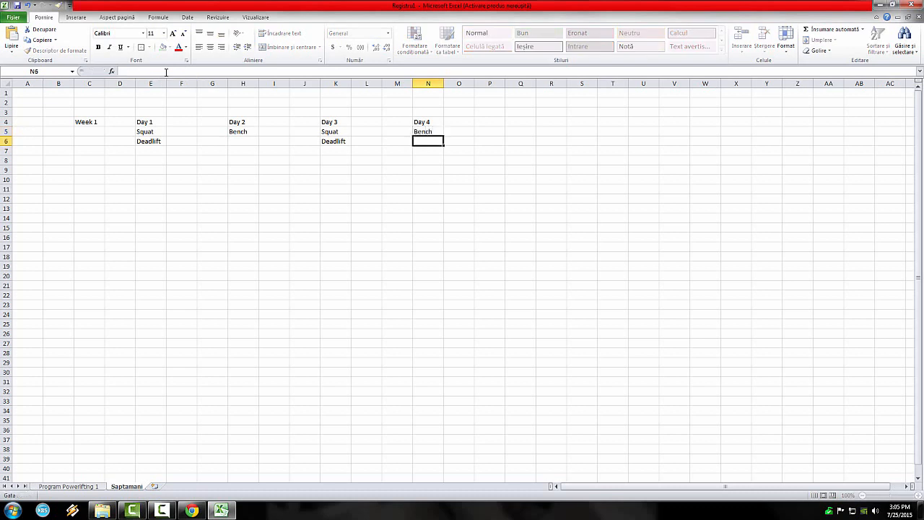
pyautogui.click(273, 198)
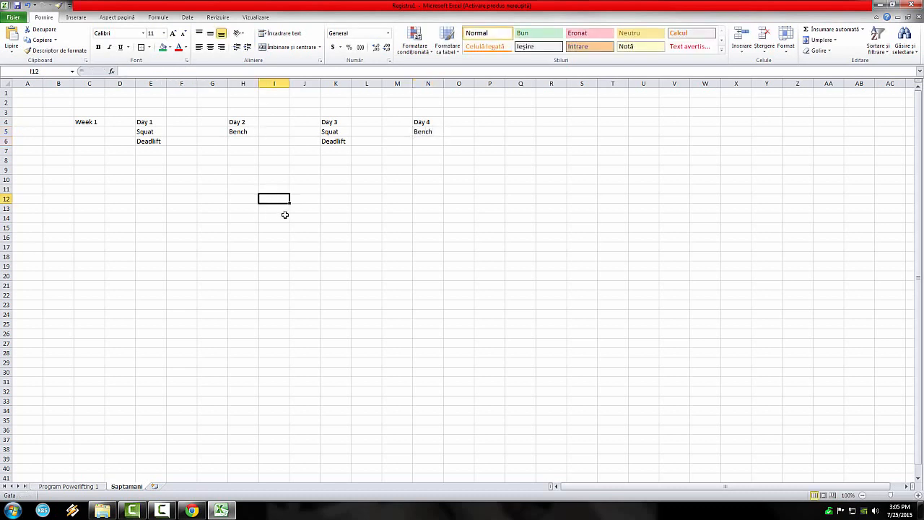
pyautogui.click(433, 132)
pyautogui.click(454, 150)
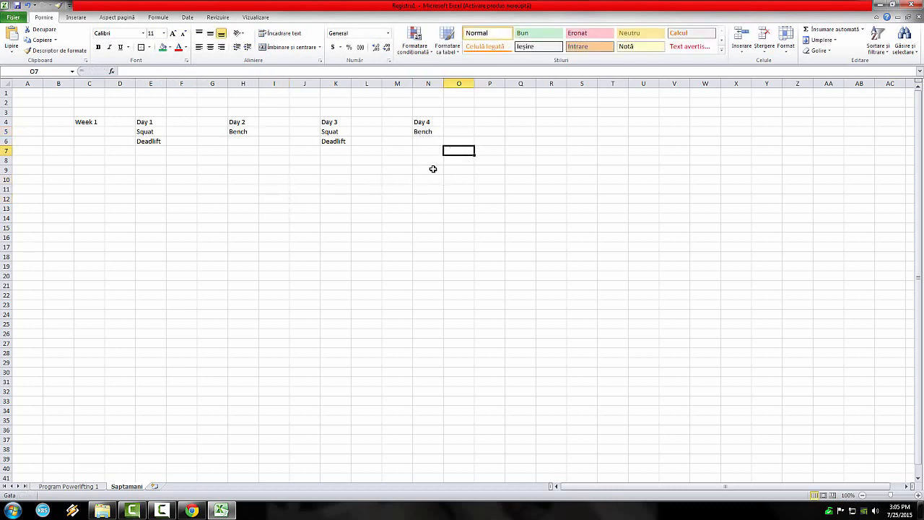
pyautogui.click(286, 180)
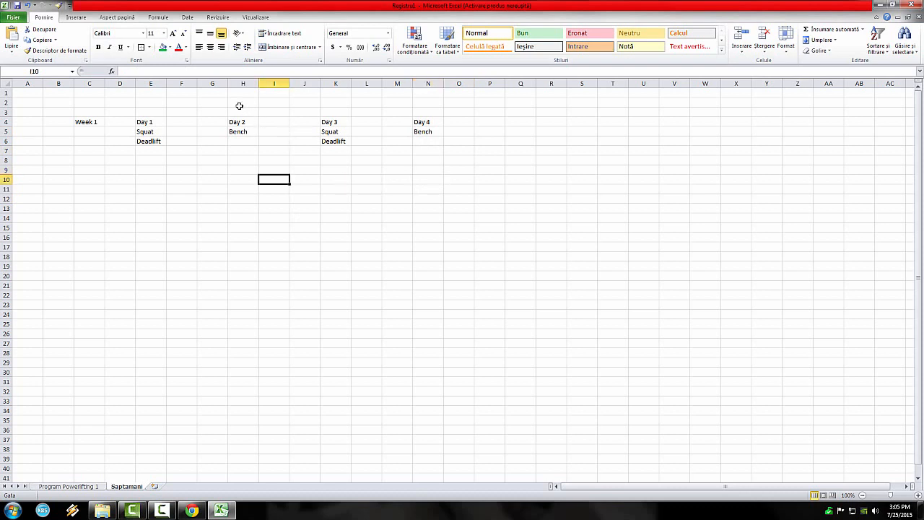
# Add outside borders around the Day 1 heading cells E4:G4 and the Day 2 heading cells H4:J4
pyautogui.moveTo(155, 122); pyautogui.dragTo(202, 122)
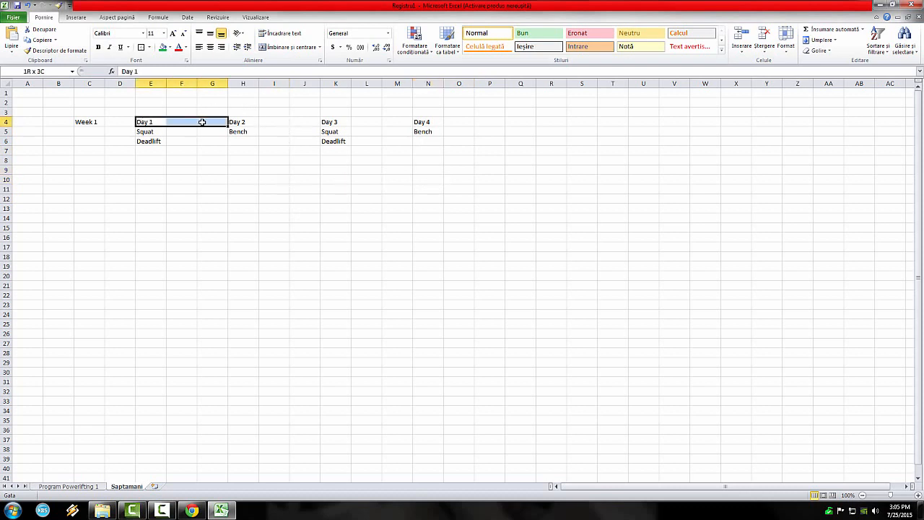
pyautogui.click(141, 47)
pyautogui.moveTo(168, 175); pyautogui.dragTo(181, 180)
pyautogui.moveTo(239, 122); pyautogui.dragTo(475, 125)
pyautogui.click(142, 47)
# Fill the Day 3 heading cells K4:M4 with green and add an outside border around the Day 4 cells N4:P4
pyautogui.click(162, 47)
pyautogui.click(442, 125)
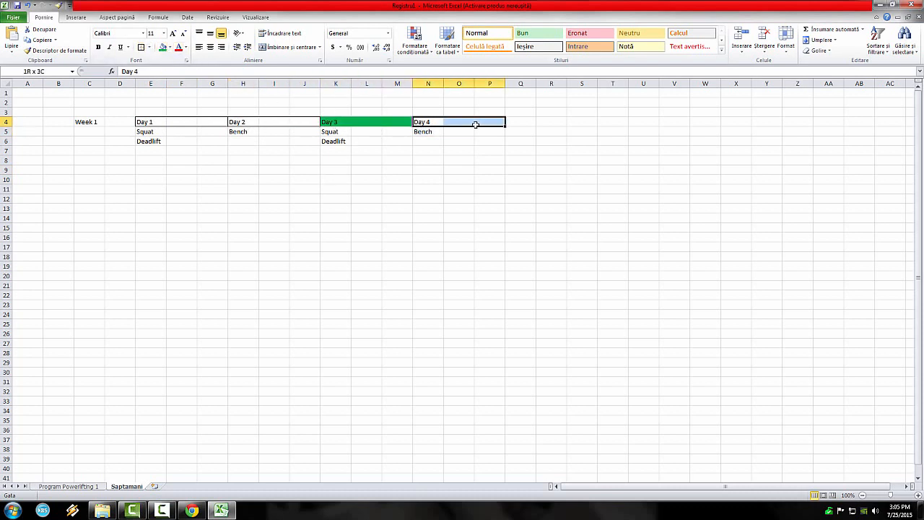
pyautogui.click(141, 47)
# Reset the Day 3 heading cells K4:M4 to the Normal style and add an outside border around them
pyautogui.moveTo(329, 124); pyautogui.dragTo(392, 126)
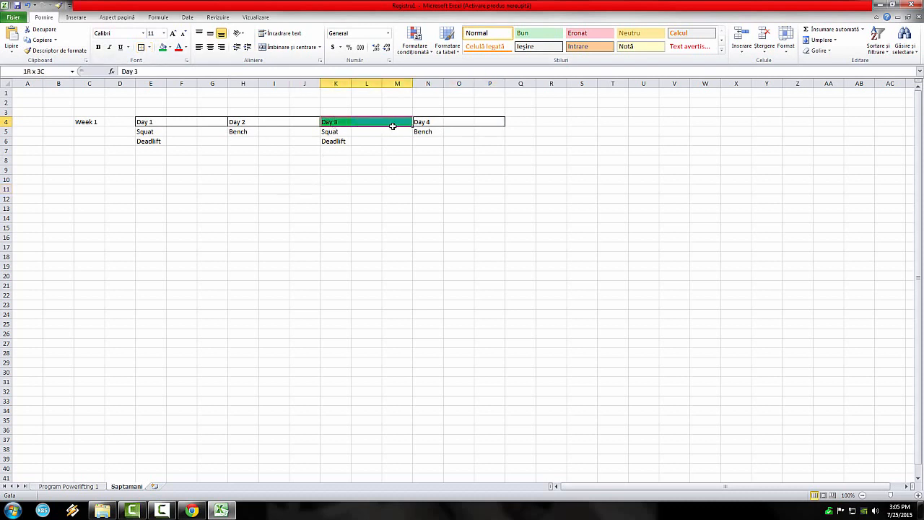
pyautogui.click(491, 35)
pyautogui.click(141, 47)
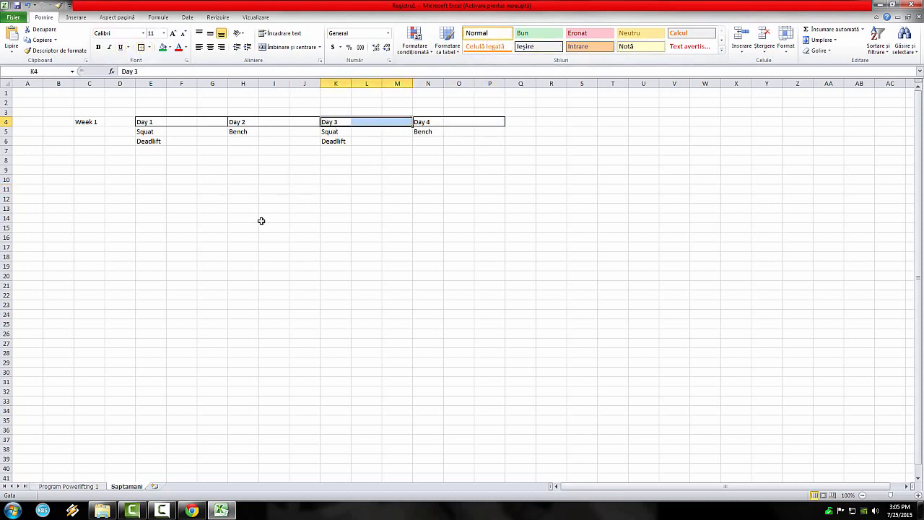
pyautogui.moveTo(255, 219); pyautogui.dragTo(268, 227)
pyautogui.click(244, 199)
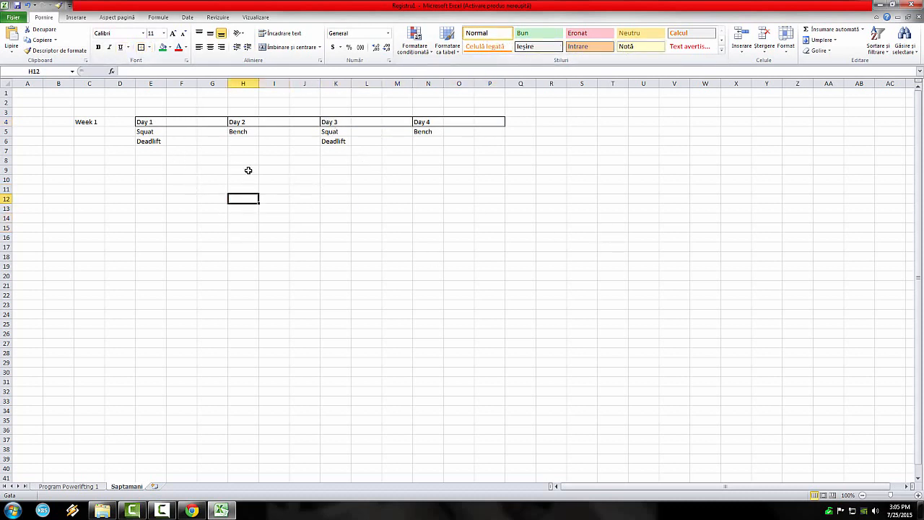
pyautogui.click(174, 132)
pyautogui.click(222, 226)
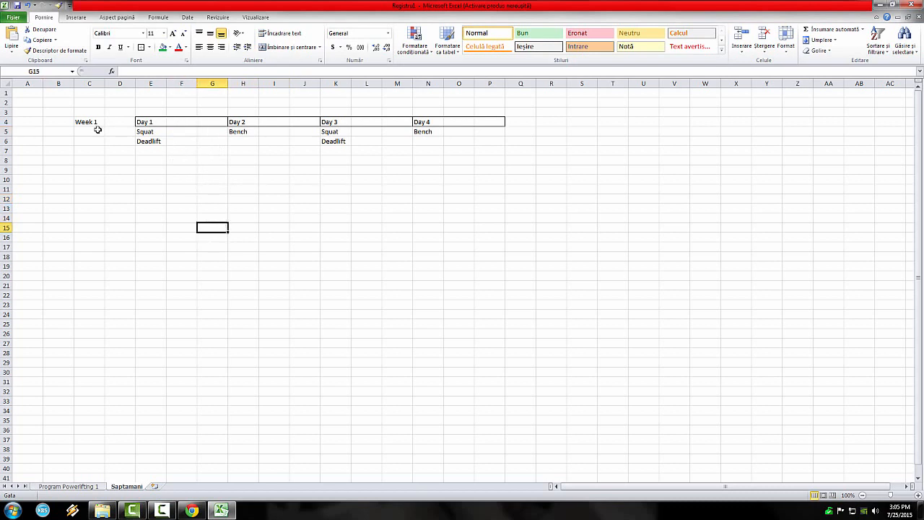
pyautogui.moveTo(84, 122); pyautogui.dragTo(496, 137)
pyautogui.click(521, 237)
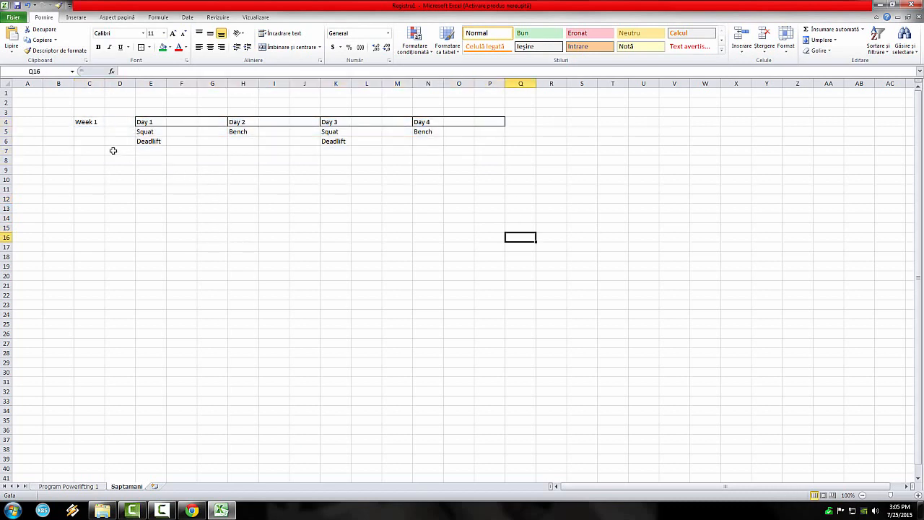
pyautogui.click(175, 132)
pyautogui.click(237, 246)
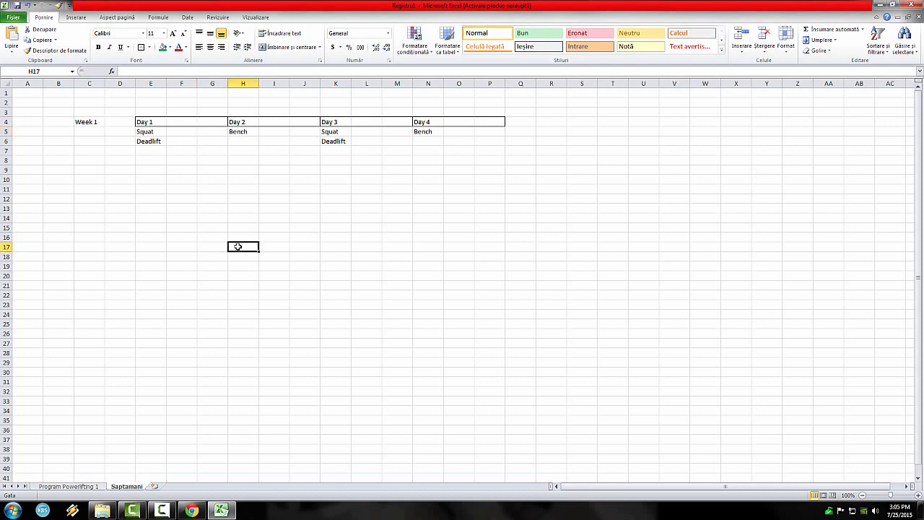
# Review the lift maxes on the Program Powerlifting 1 sheet and Prilepin's Chart in Chrome, returning to Excel's Saptamani sheet
pyautogui.click(101, 486)
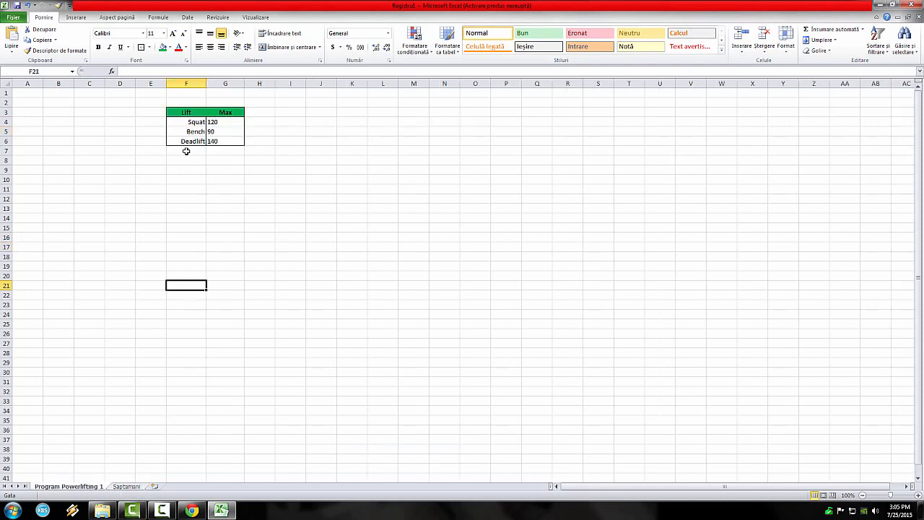
pyautogui.click(130, 487)
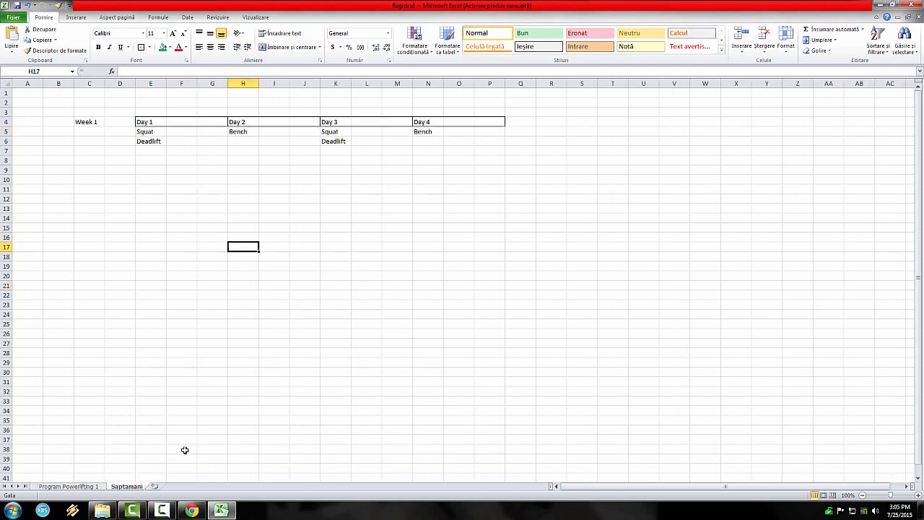
pyautogui.click(198, 511)
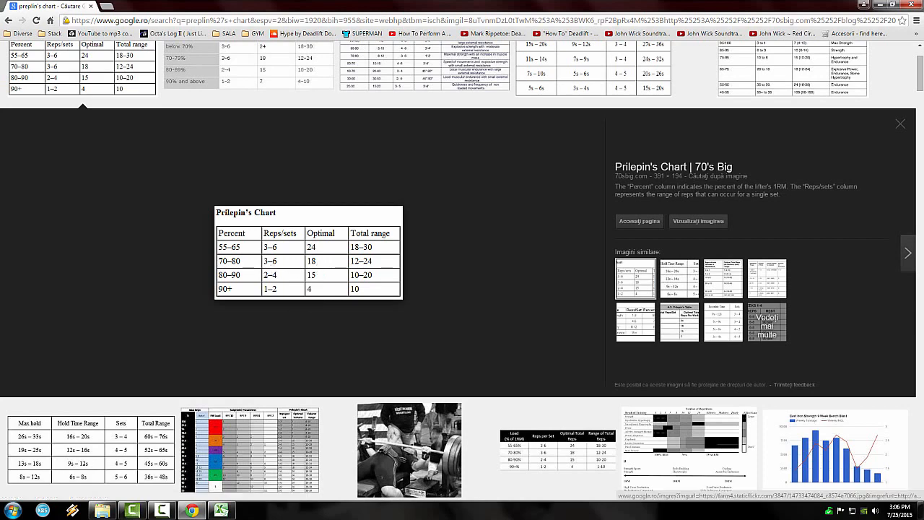
pyautogui.click(223, 511)
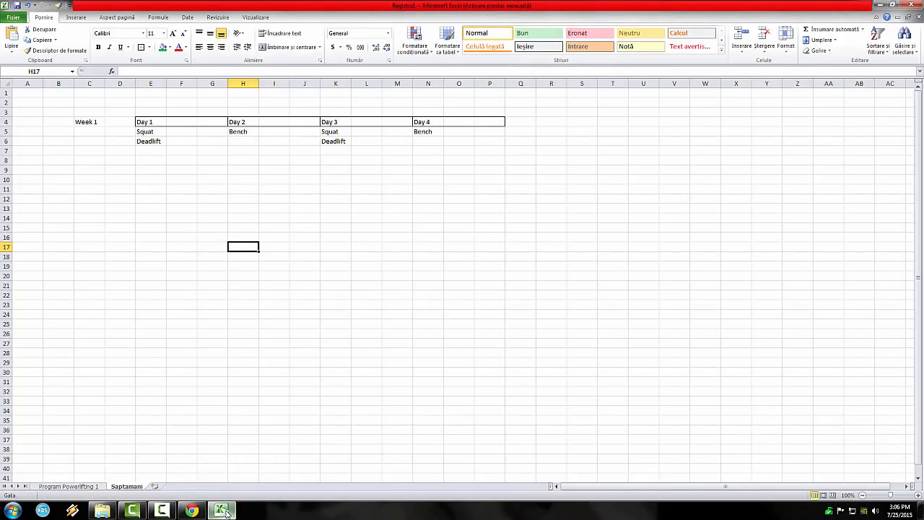
pyautogui.click(226, 514)
pyautogui.click(226, 512)
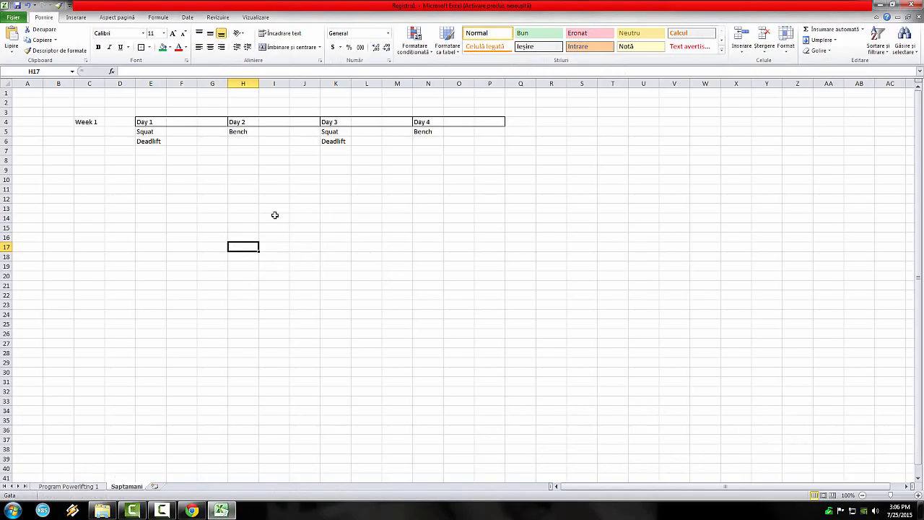
pyautogui.click(195, 132)
pyautogui.click(247, 197)
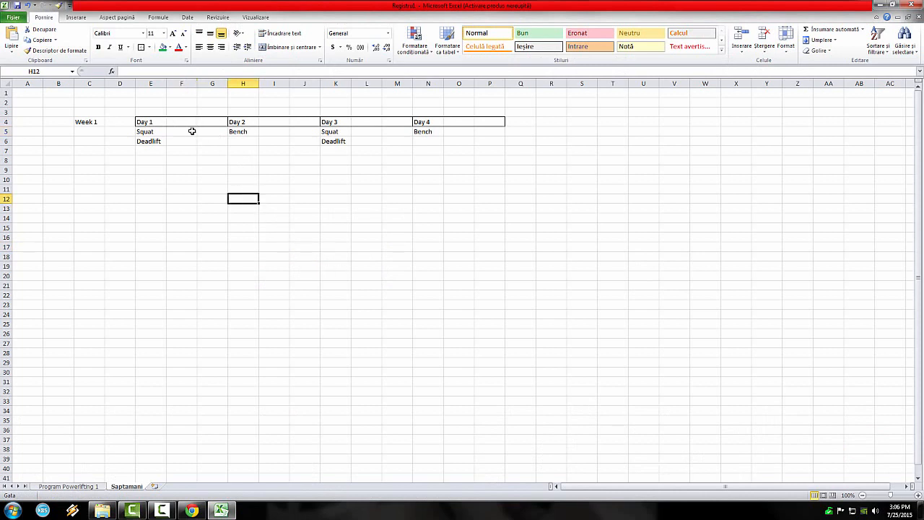
pyautogui.click(192, 132)
pyautogui.click(212, 134)
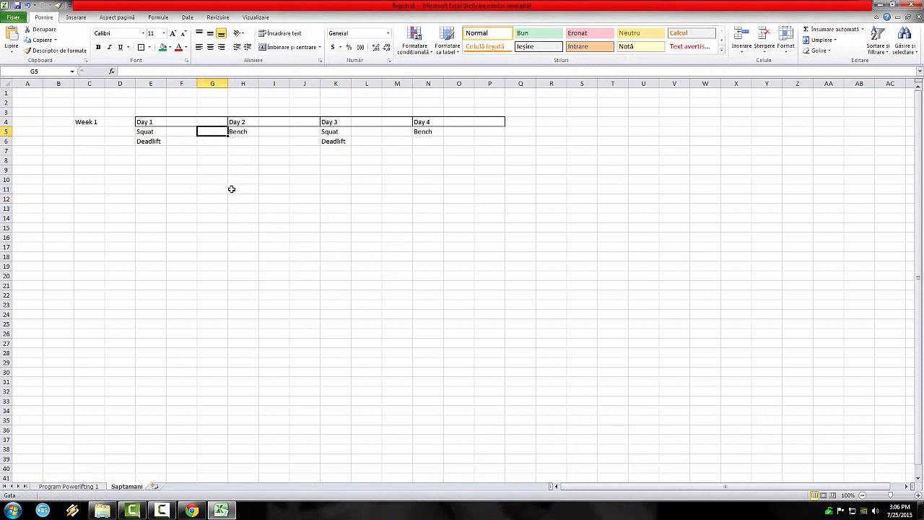
pyautogui.click(215, 141)
pyautogui.click(212, 131)
pyautogui.click(214, 121)
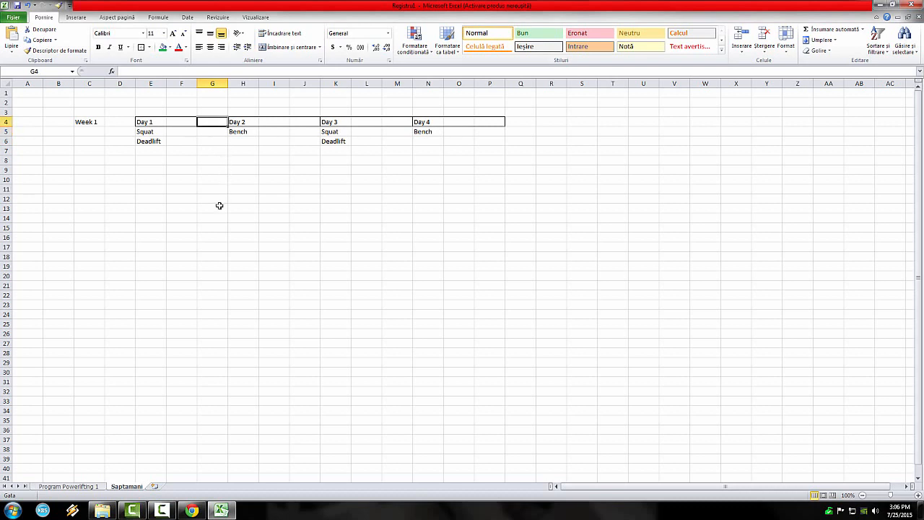
pyautogui.click(213, 129)
pyautogui.click(210, 142)
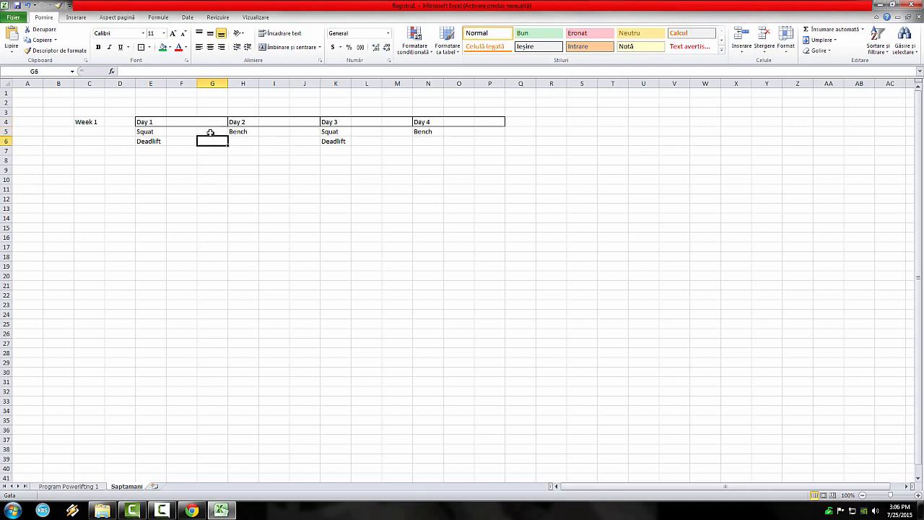
pyautogui.click(210, 132)
pyautogui.click(204, 168)
# In G5 beside the Day 1 Squat, enter an MROUND formula multiplying the Squat max ('Program Powerlifting 1'!G4) by .70, rounded to 2.5
pyautogui.click(212, 131)
pyautogui.write('=')
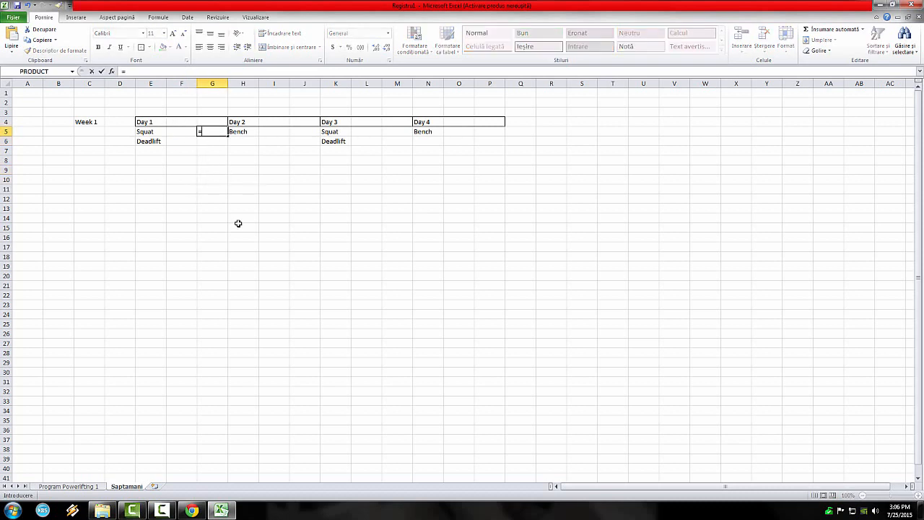
pyautogui.write('mro')
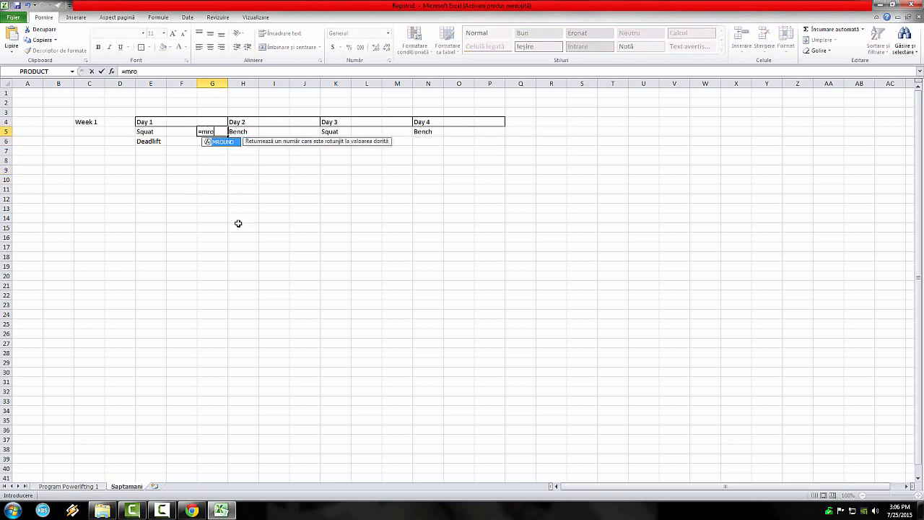
pyautogui.write('ou')
pyautogui.press('BackSpace')
pyautogui.press('BackSpace')
pyautogui.press('Tab')
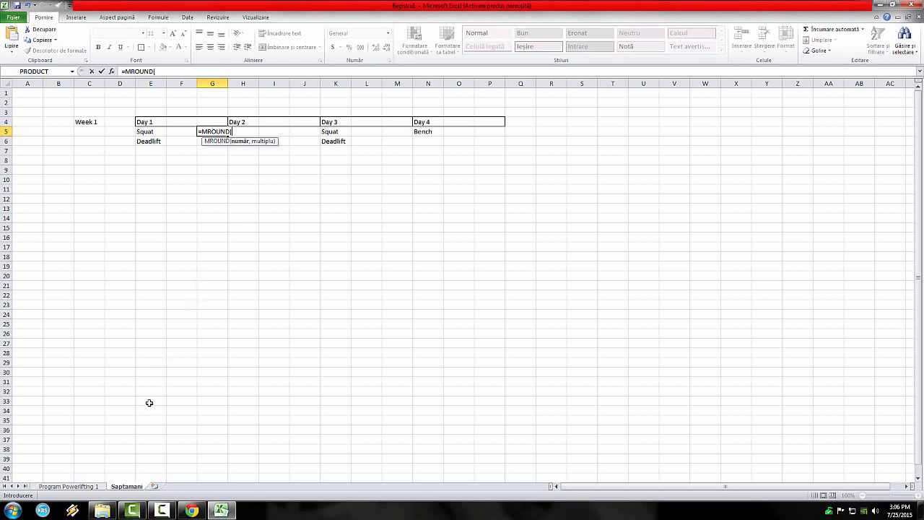
pyautogui.click(99, 487)
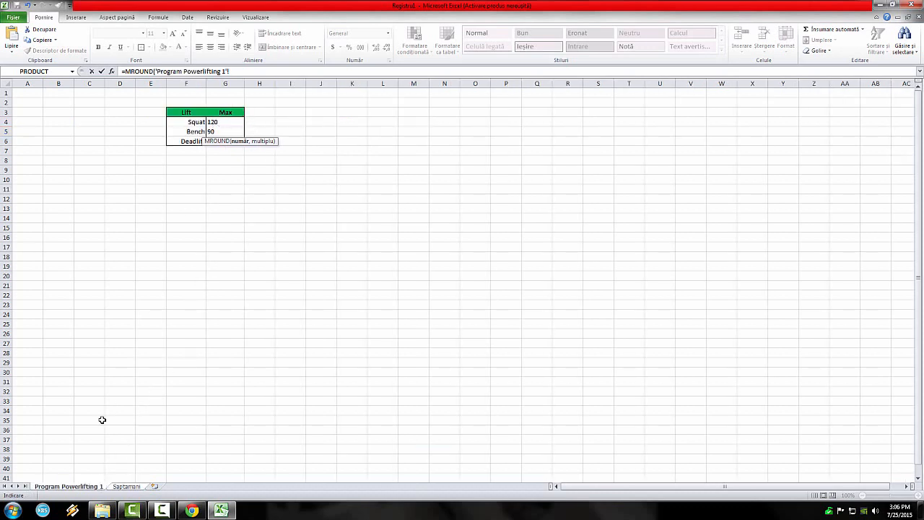
pyautogui.click(132, 485)
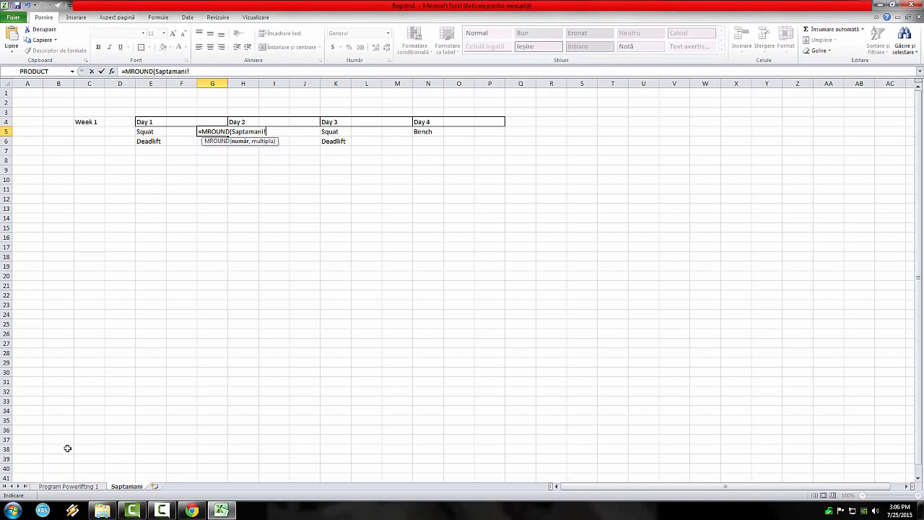
pyautogui.click(90, 488)
pyautogui.click(213, 123)
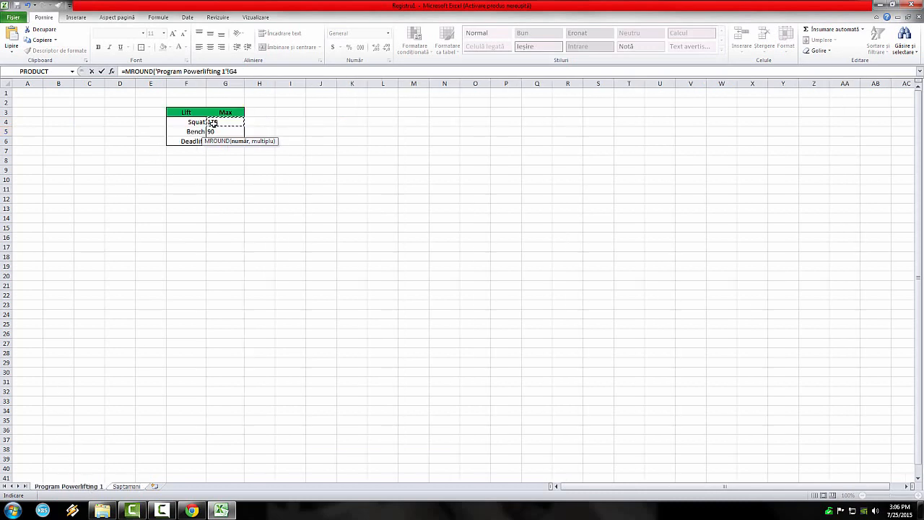
pyautogui.click(250, 70)
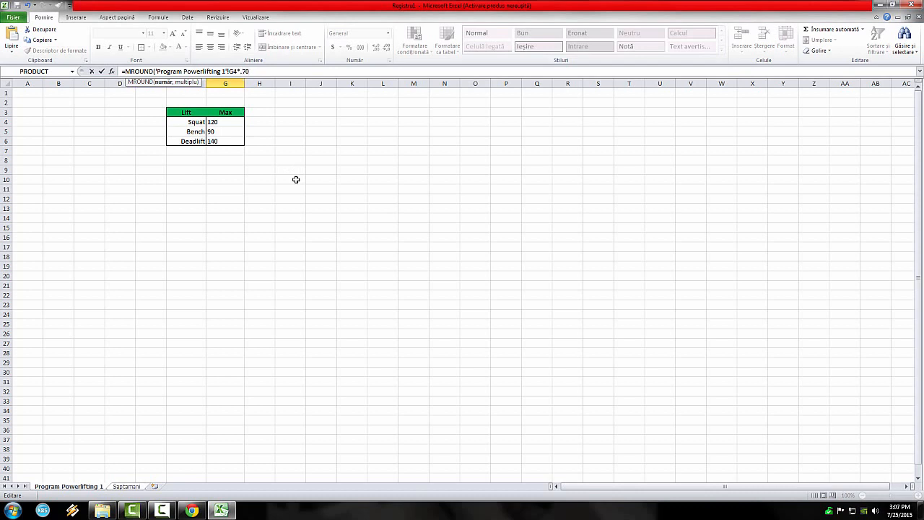
pyautogui.write('*.70,2.5')
pyautogui.press('Return')
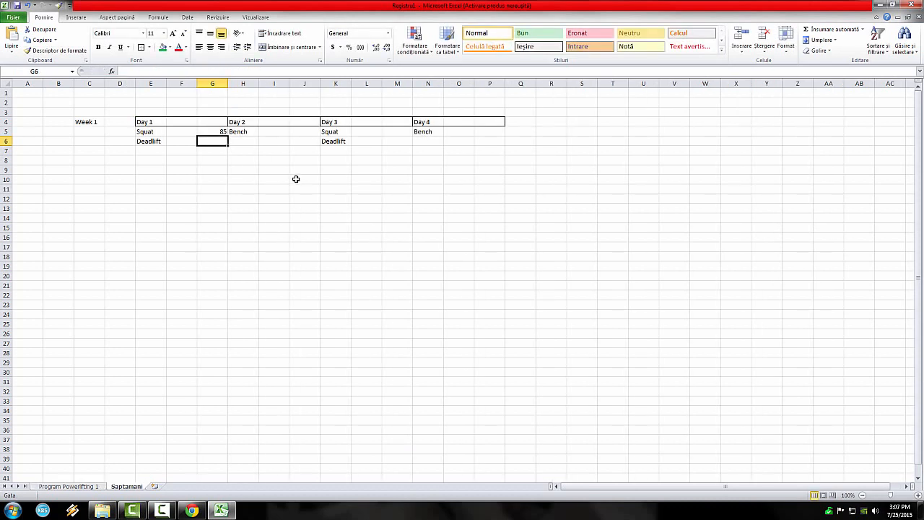
# Check the Day 1 Squat formula in G5 against the Squat max cell G4 on the Program Powerlifting 1 sheet
pyautogui.click(207, 132)
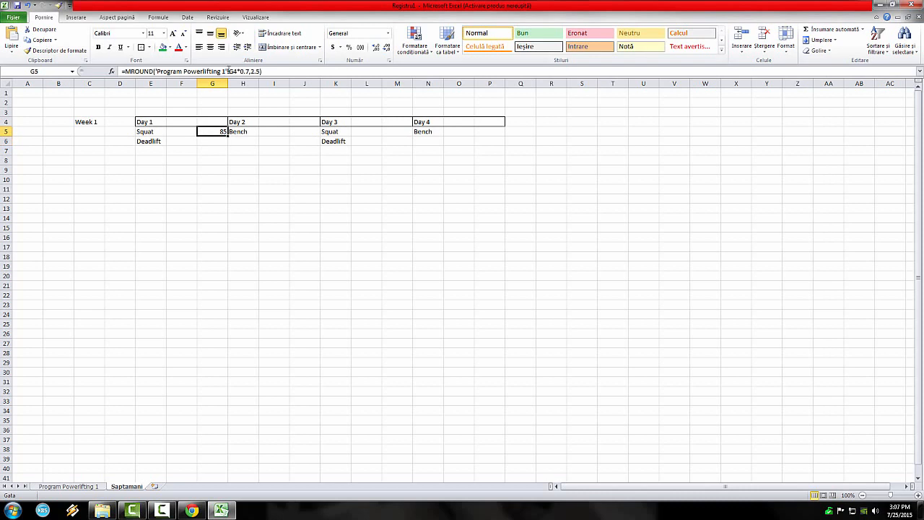
pyautogui.click(68, 486)
pyautogui.click(223, 122)
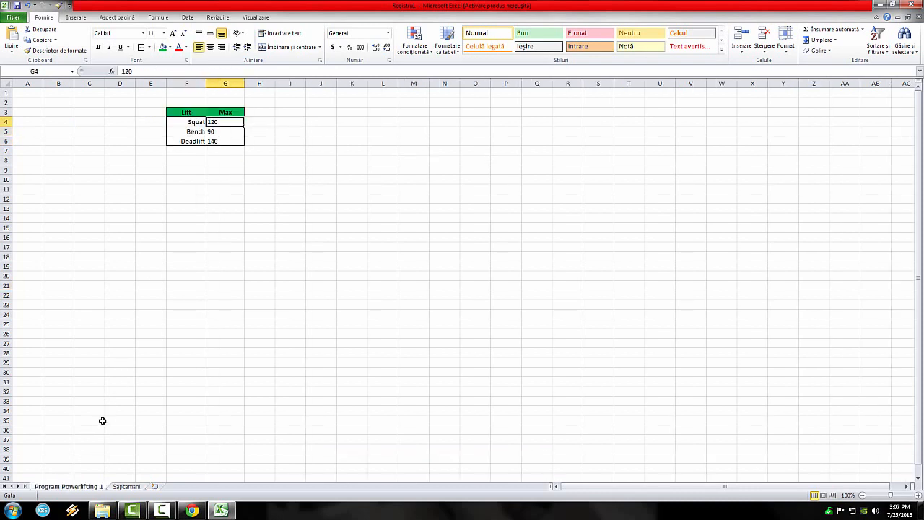
pyautogui.click(127, 487)
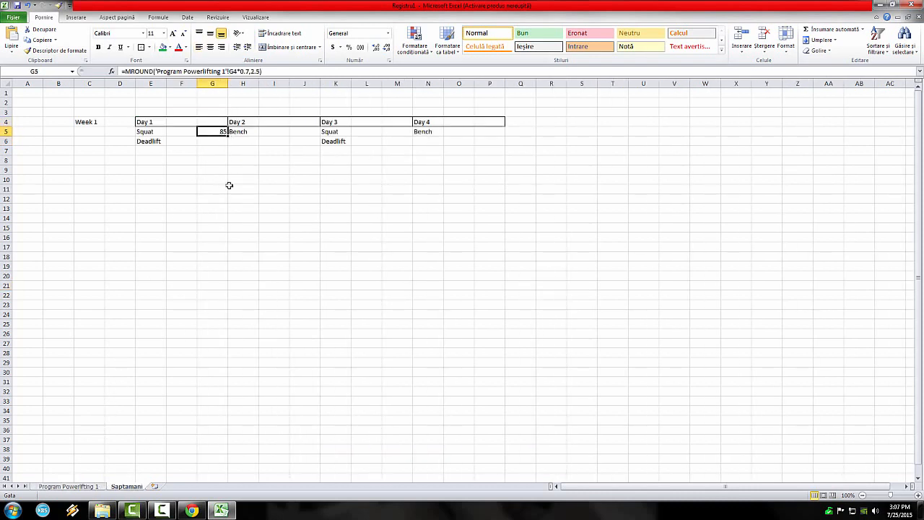
# In G6 beside the Day 1 Deadlift, enter an MROUND formula multiplying the Deadlift max ('Program Powerlifting 1'!G6) by .70, rounded to 2.5
pyautogui.click(210, 142)
pyautogui.write('=')
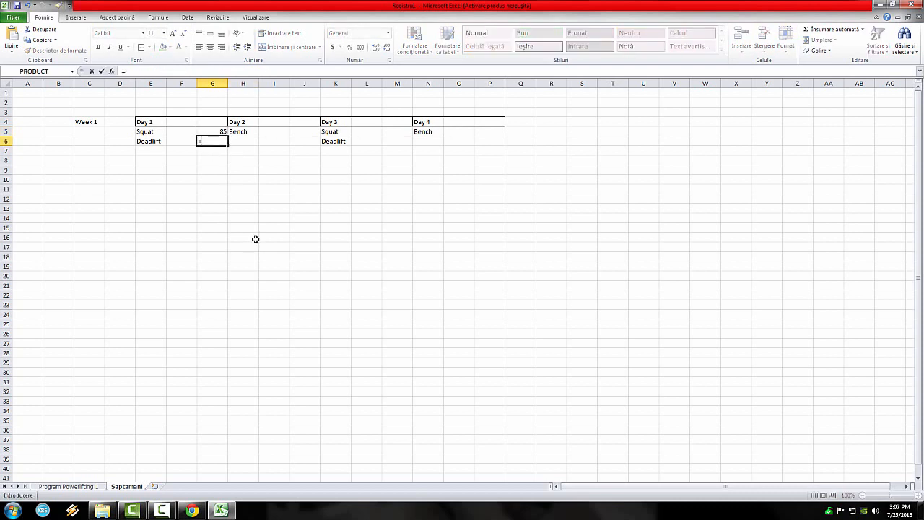
pyautogui.write('mr')
pyautogui.press('Tab')
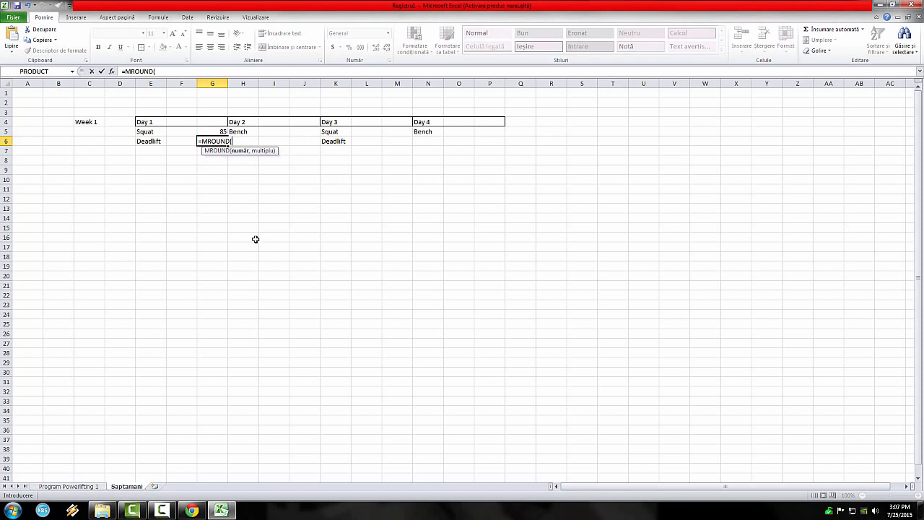
pyautogui.click(94, 485)
pyautogui.click(226, 140)
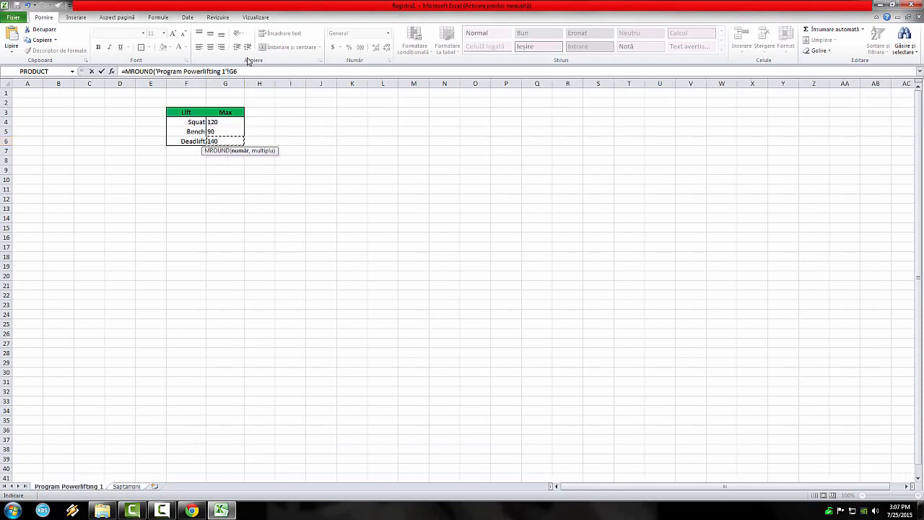
pyautogui.click(260, 72)
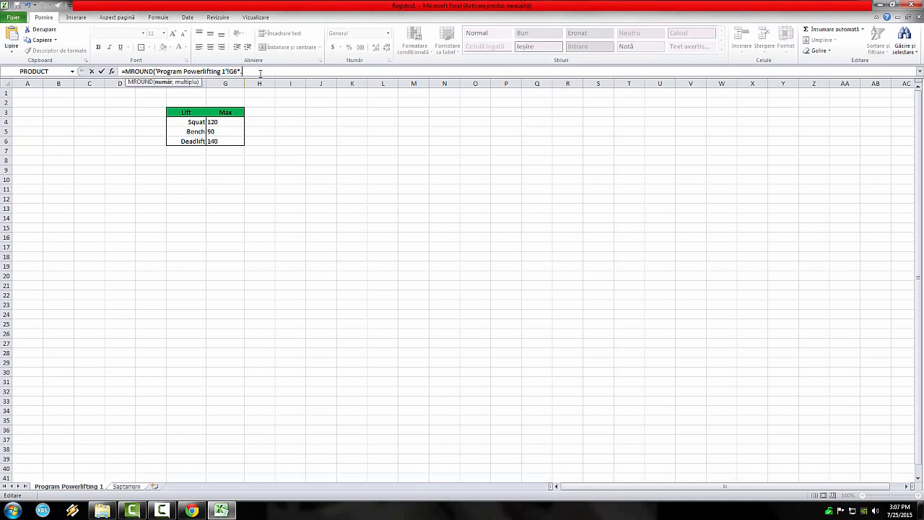
pyautogui.write('*.70,2.5')
pyautogui.press('Return')
pyautogui.click(210, 141)
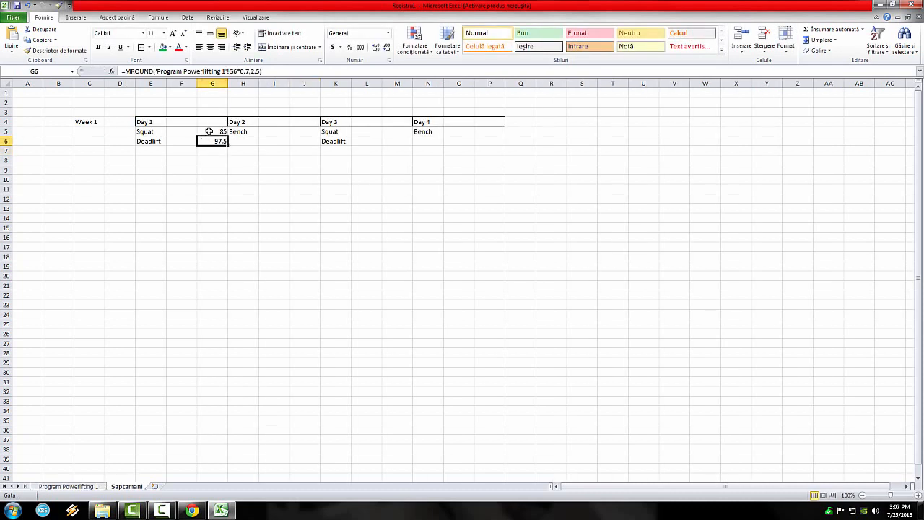
# Enter 3x10 as the sets and reps for the Day 1 Squat in F5 and Deadlift in F6
pyautogui.click(299, 189)
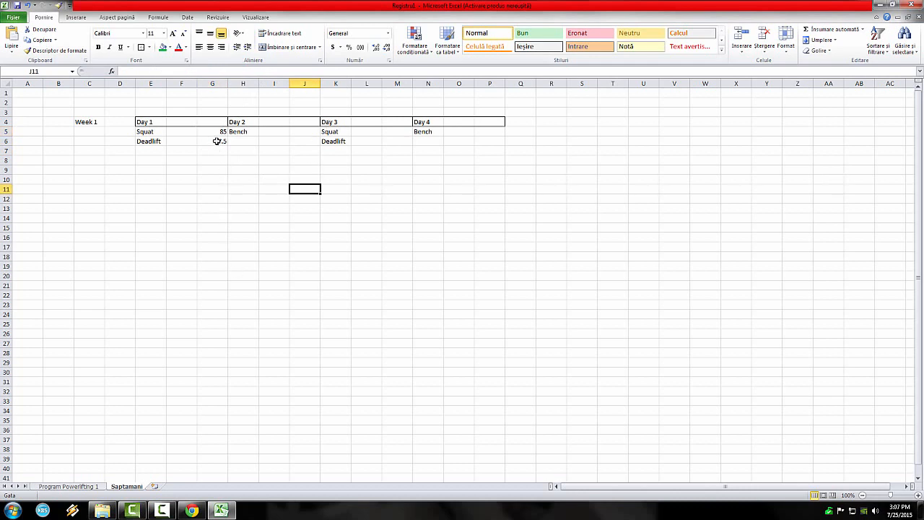
pyautogui.click(182, 132)
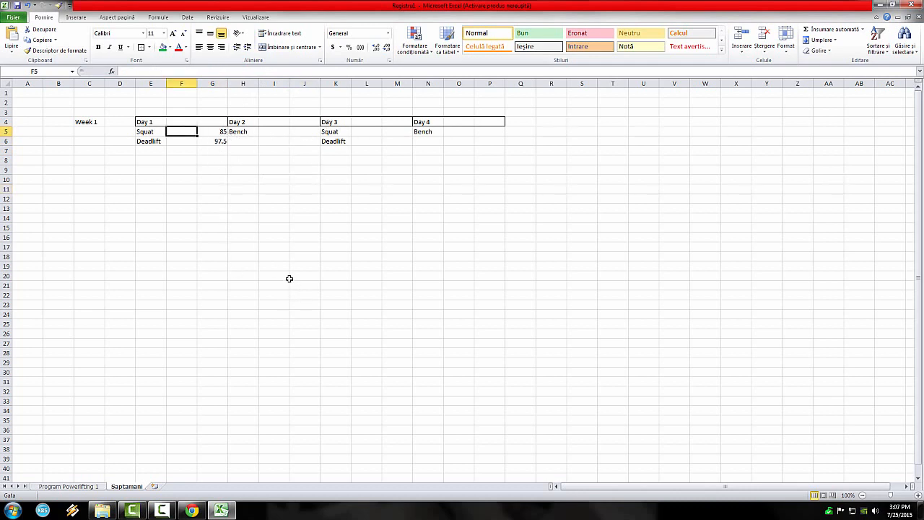
pyautogui.click(215, 132)
pyautogui.click(183, 132)
pyautogui.write('3x10')
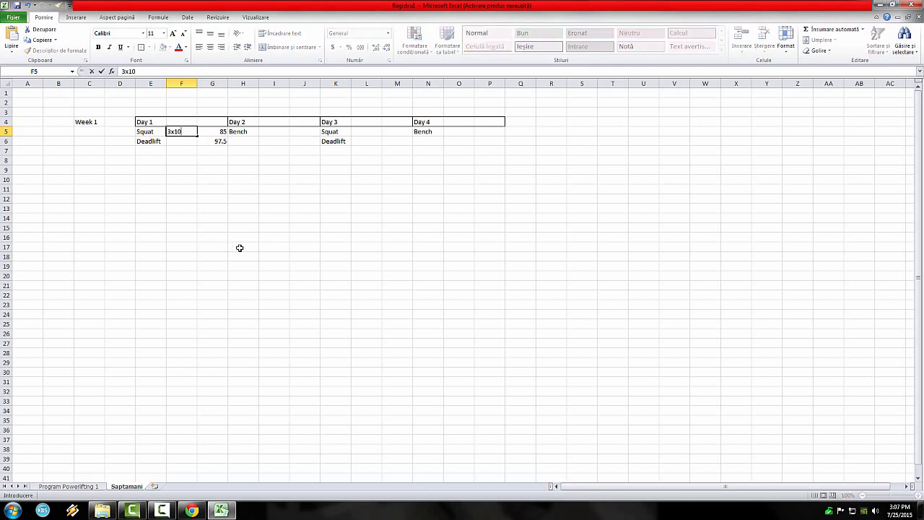
pyautogui.press('Return')
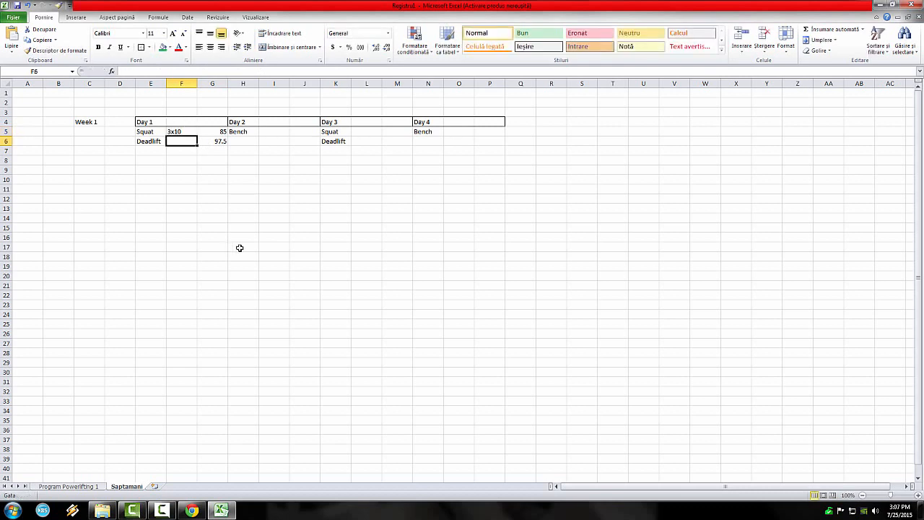
pyautogui.write('3x10')
pyautogui.press('Return')
# Compare the Day 1 Squat sets, reps and weight with Prilepin's Chart in Chrome, and return to the Excel workbook
pyautogui.hotkey('alt', 'Tab')
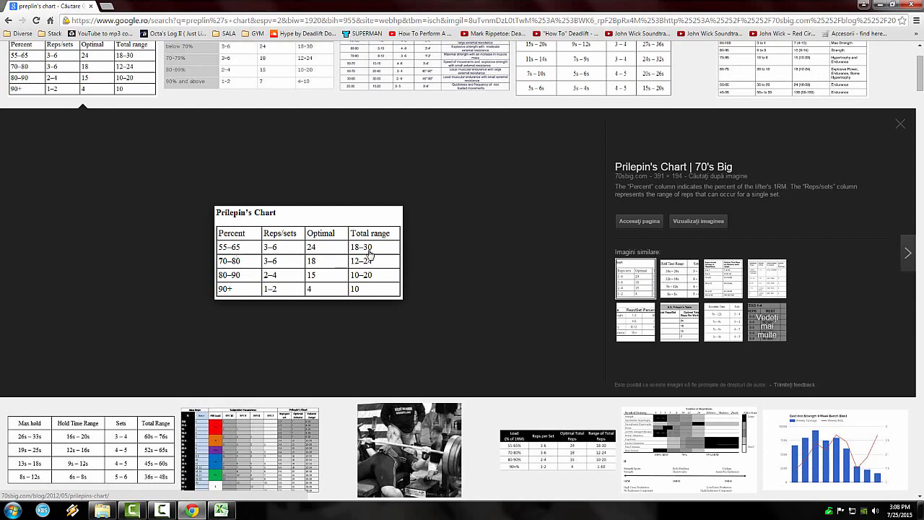
pyautogui.click(221, 511)
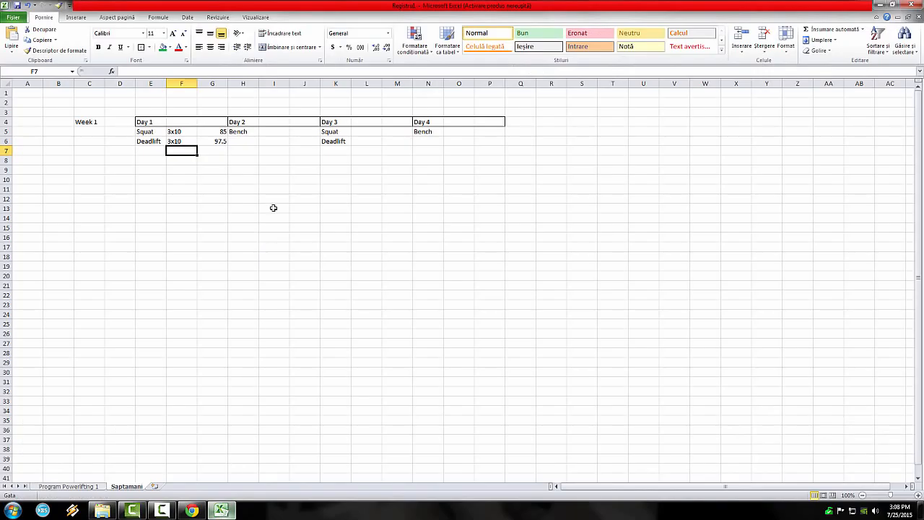
pyautogui.click(184, 134)
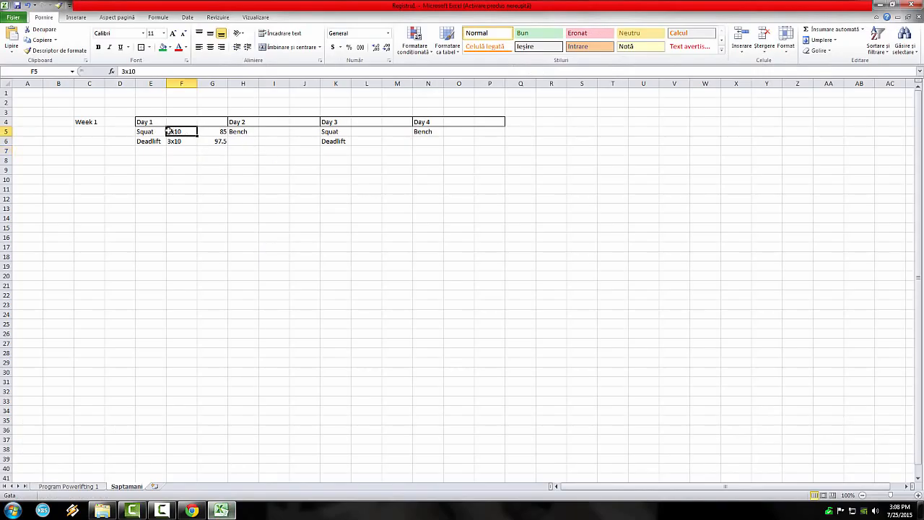
pyautogui.click(220, 131)
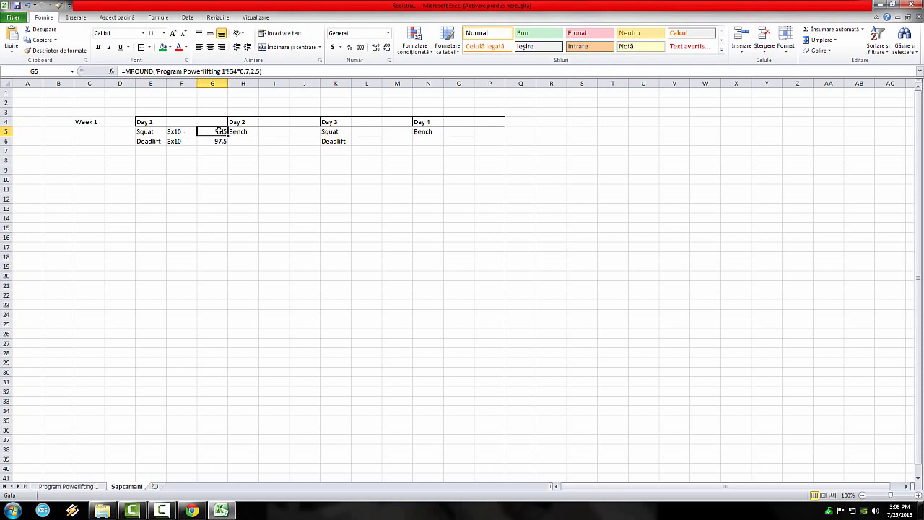
pyautogui.click(249, 180)
pyautogui.click(191, 511)
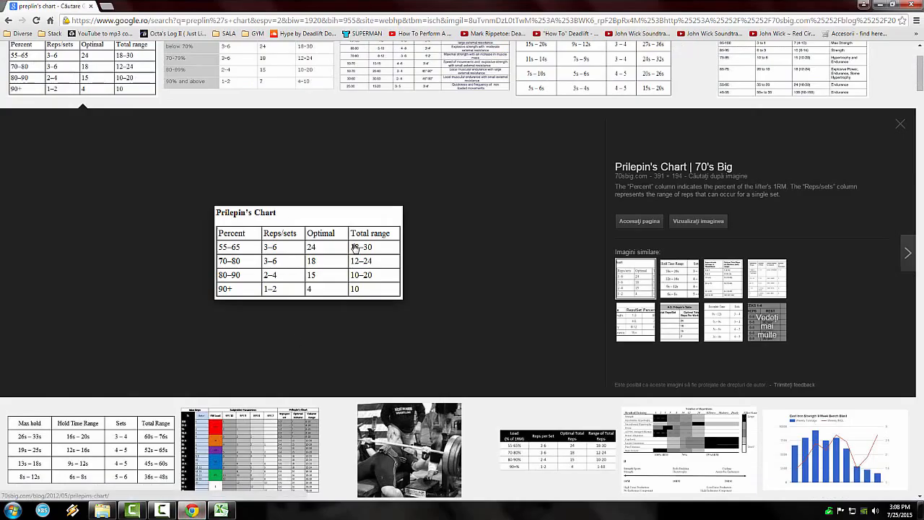
pyautogui.hotkey('alt', 'Tab')
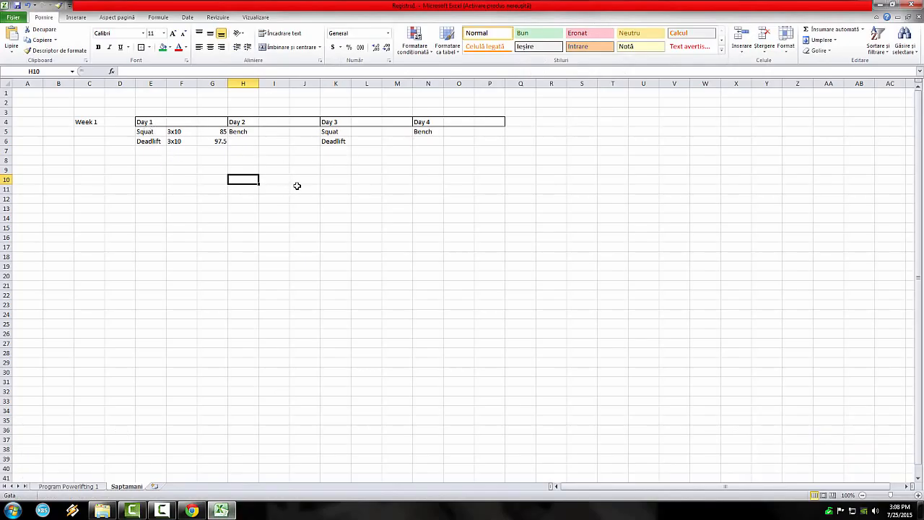
# Enter 3x10 as the sets and reps for the Day 2 Bench in I5
pyautogui.click(247, 133)
pyautogui.click(255, 132)
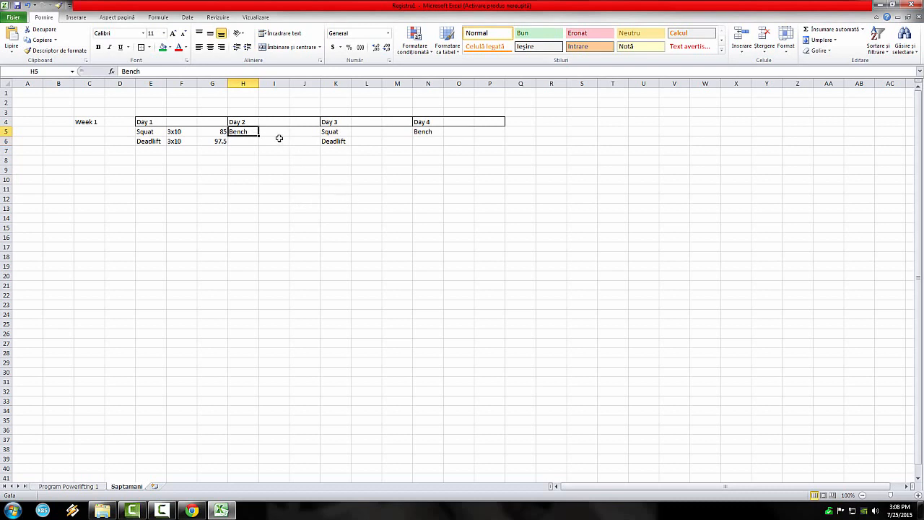
pyautogui.click(277, 135)
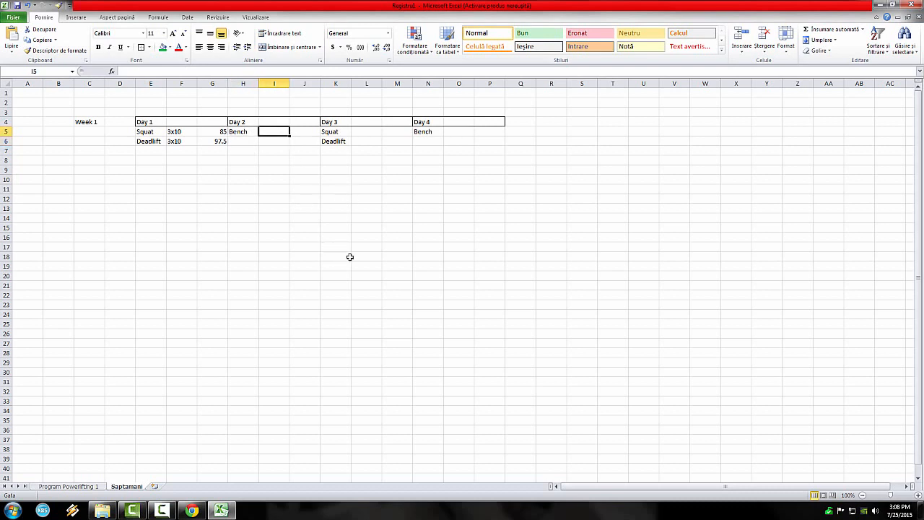
pyautogui.write('3x10')
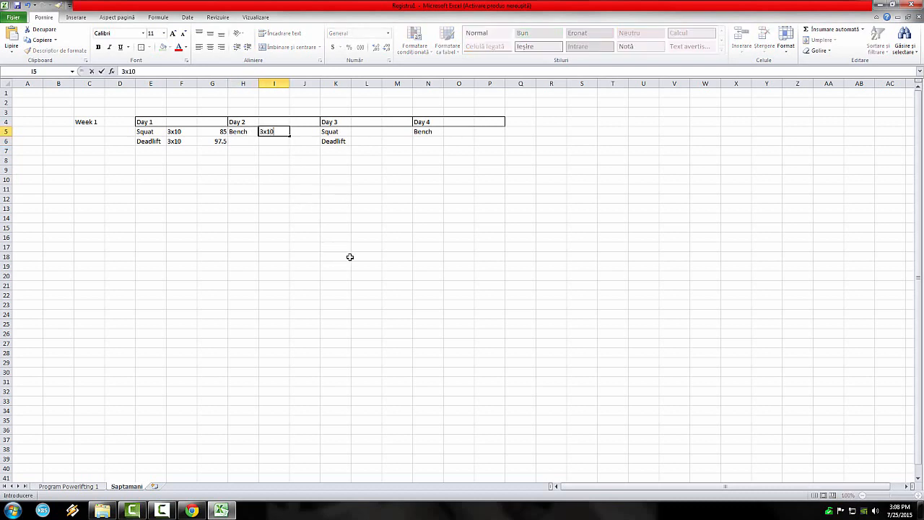
pyautogui.press('Tab')
# In J5 beside the Day 2 Bench, enter an MROUND formula multiplying the Bench max ('Program Powerlifting 1'!G5) by .70, rounded to 2.5
pyautogui.write('=')
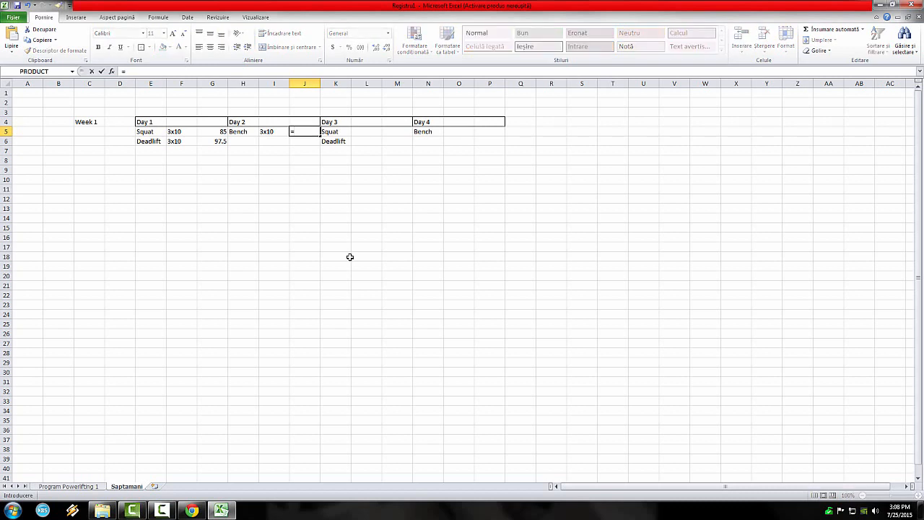
pyautogui.write('mr')
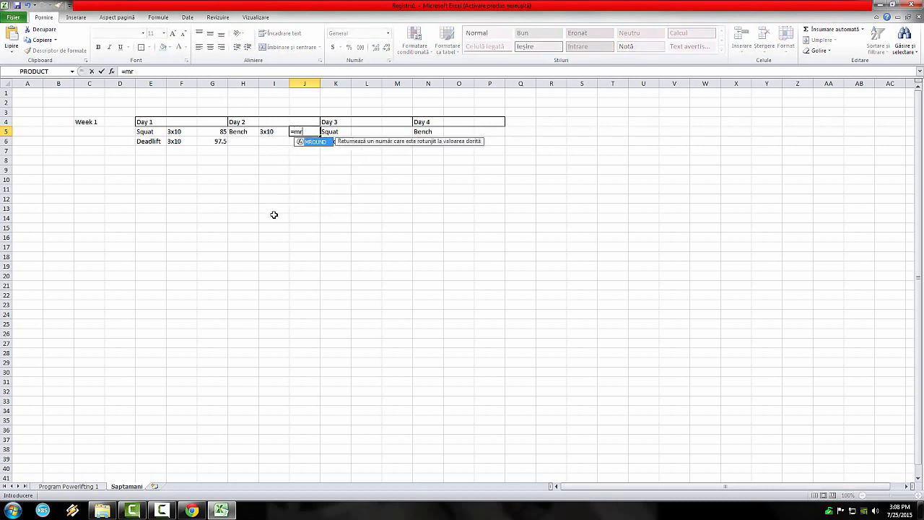
pyautogui.press('Tab')
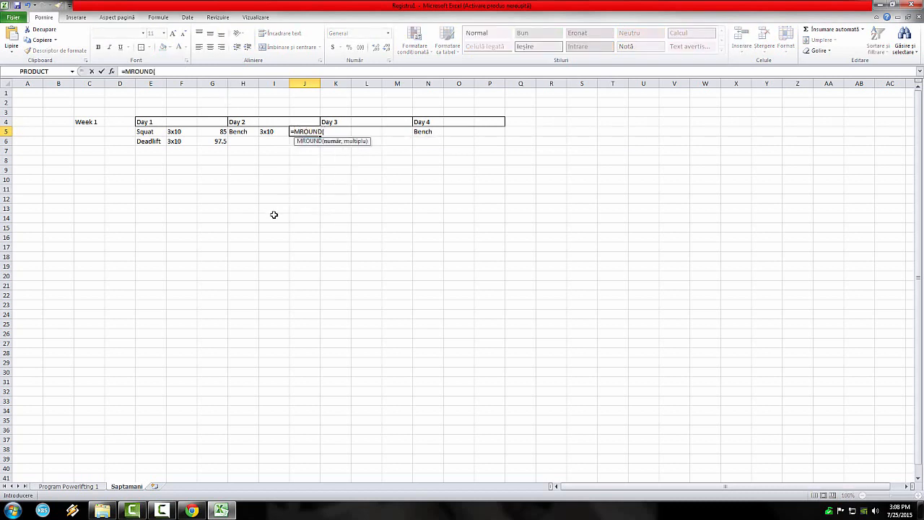
pyautogui.click(96, 489)
pyautogui.click(226, 133)
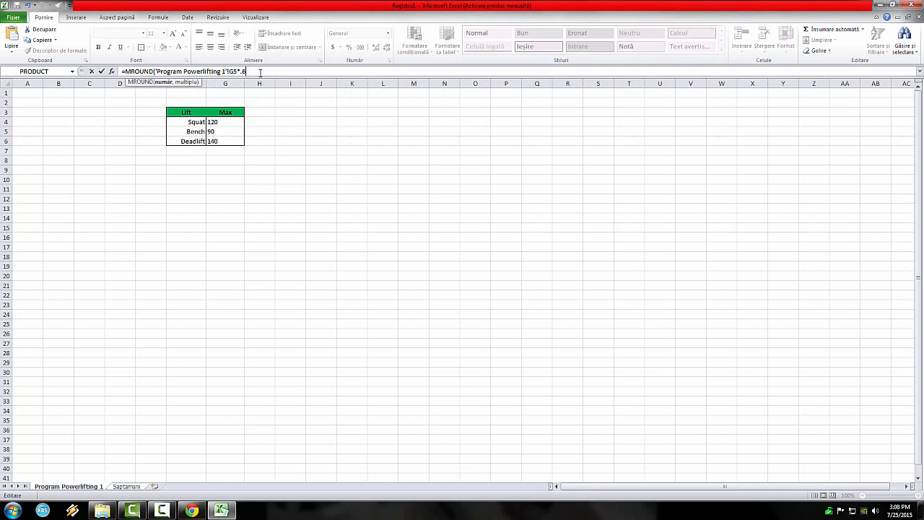
pyautogui.write('*.6')
pyautogui.press('BackSpace')
pyautogui.write('70,2.5')
pyautogui.press('Return')
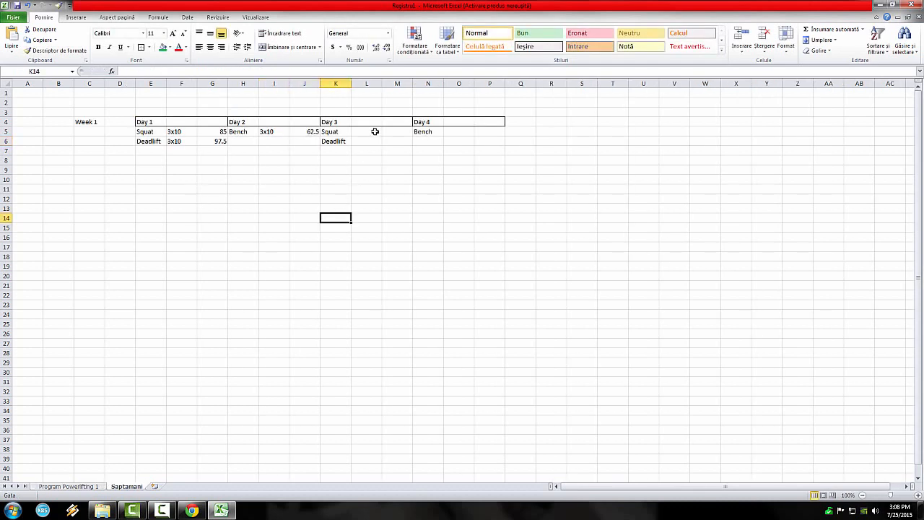
# Fill the Day 3 Squat and Deadlift sets and weight cells (L5:M6) with dots as placeholders
pyautogui.moveTo(336, 124); pyautogui.dragTo(491, 141)
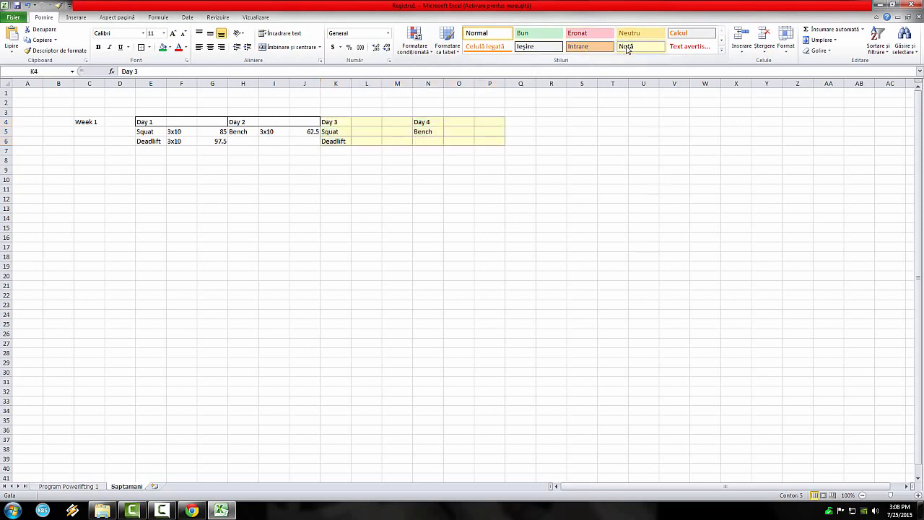
pyautogui.click(582, 189)
pyautogui.click(406, 130)
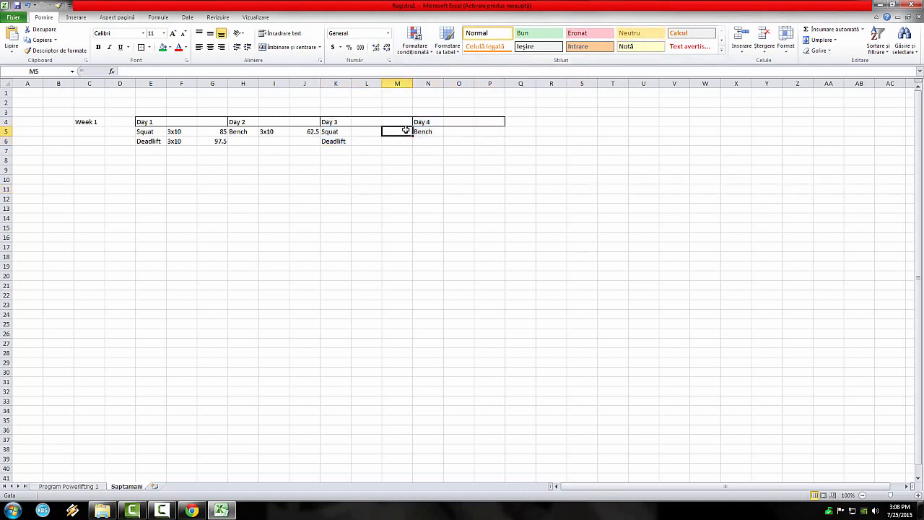
pyautogui.click(367, 130)
pyautogui.write('..')
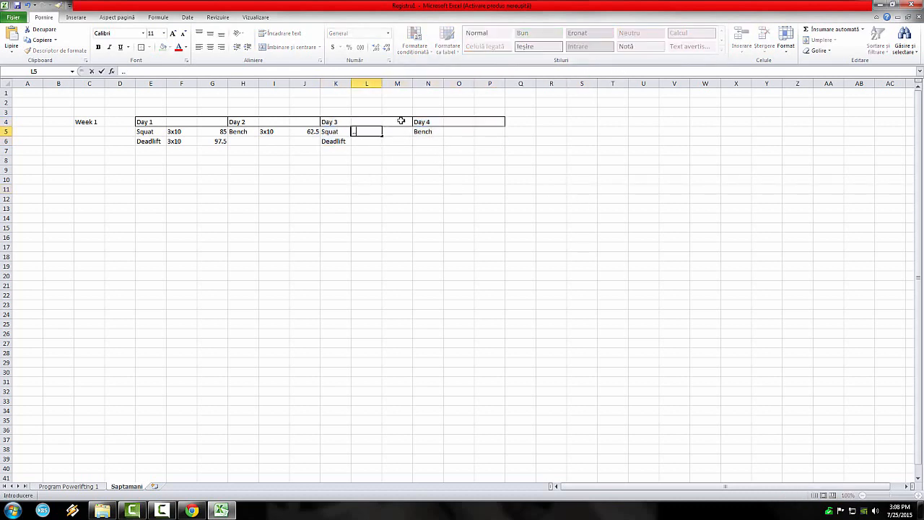
pyautogui.click(400, 131)
pyautogui.write('...')
pyautogui.click(371, 144)
pyautogui.write('..')
pyautogui.click(398, 144)
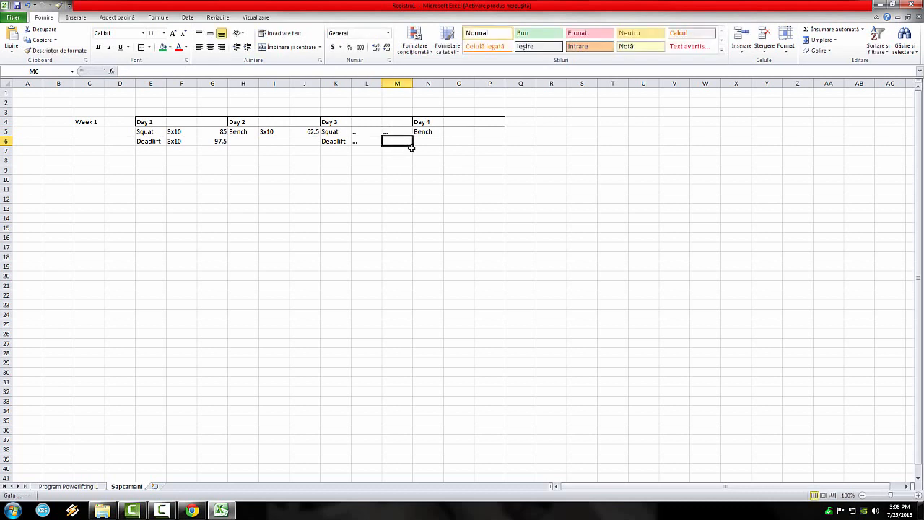
pyautogui.write('..')
# Fill the Day 4 Bench sets and weight cells, O5 and P5, with dots as placeholders
pyautogui.click(461, 132)
pyautogui.write('...')
pyautogui.click(490, 132)
pyautogui.write('..')
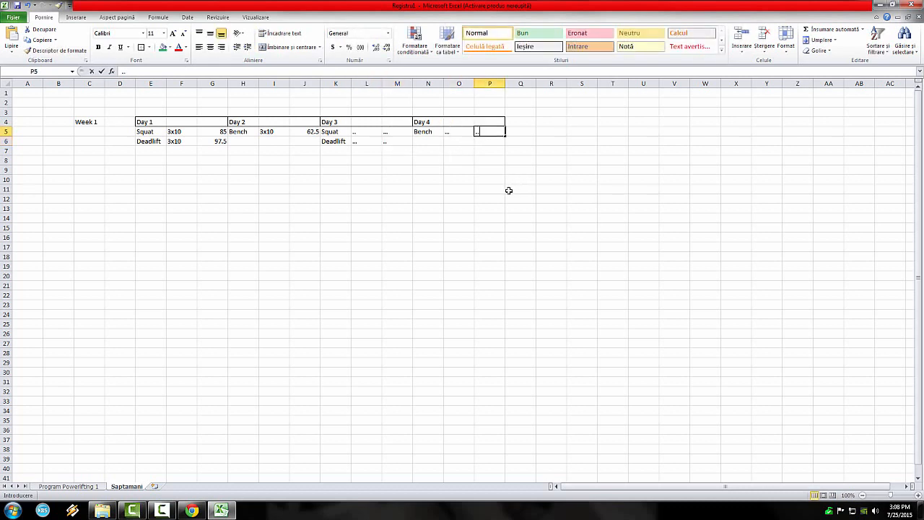
pyautogui.click(397, 209)
pyautogui.click(300, 132)
pyautogui.click(336, 179)
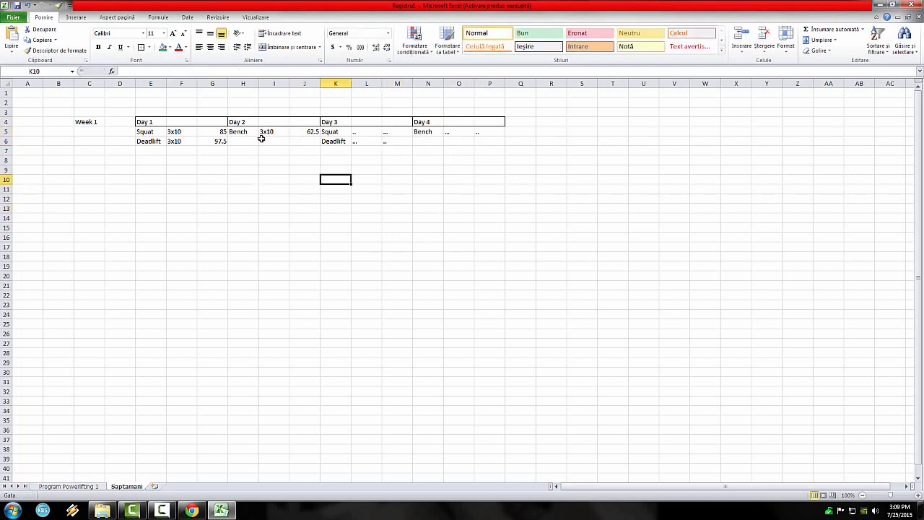
# Fill the Week 1 cell C4 with green and make its text bold
pyautogui.click(92, 122)
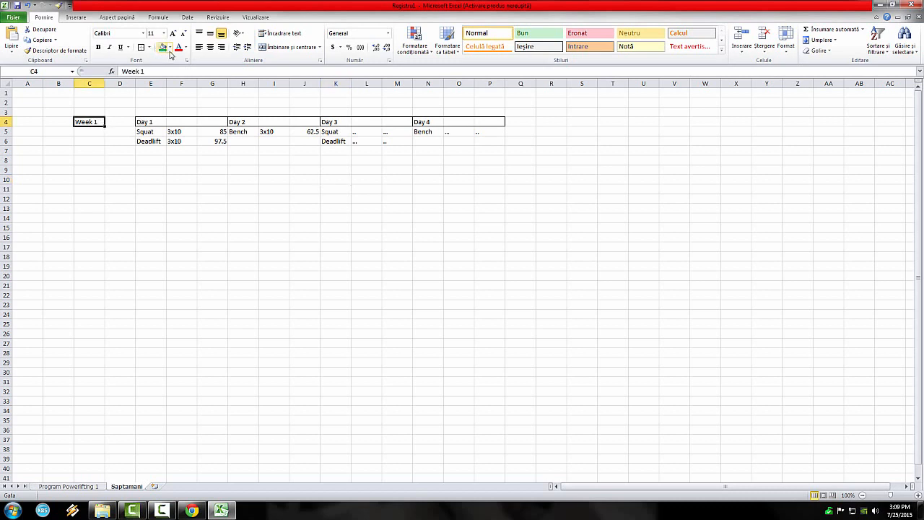
pyautogui.click(212, 208)
pyautogui.click(90, 121)
pyautogui.click(163, 47)
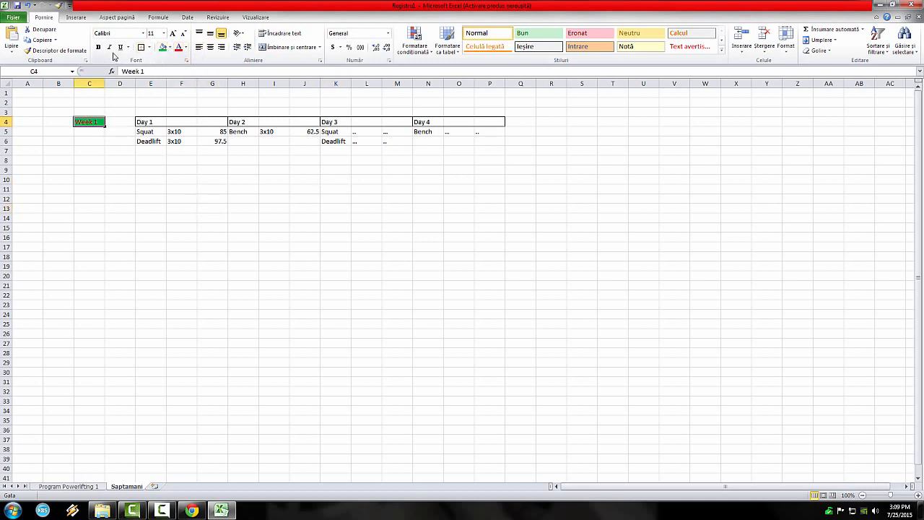
pyautogui.click(98, 47)
pyautogui.click(179, 207)
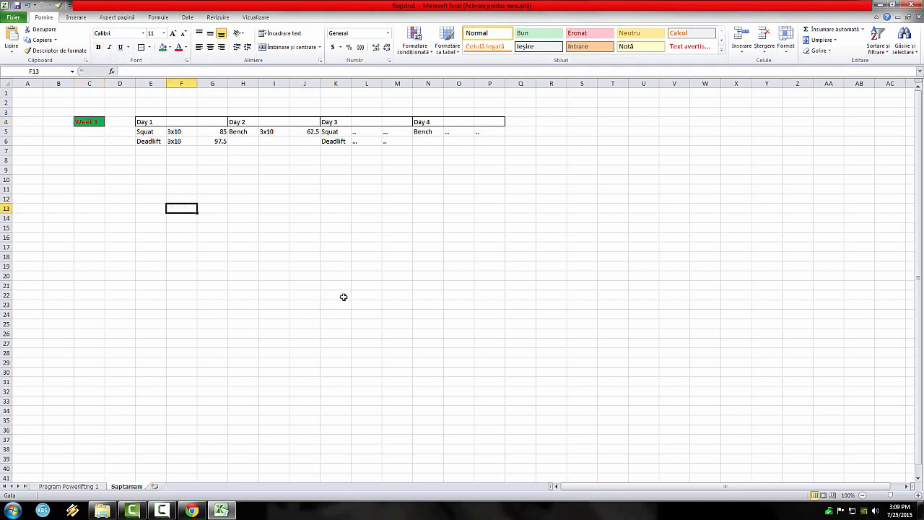
# Set the font color of the Week 1 label in C4 to black
pyautogui.click(79, 122)
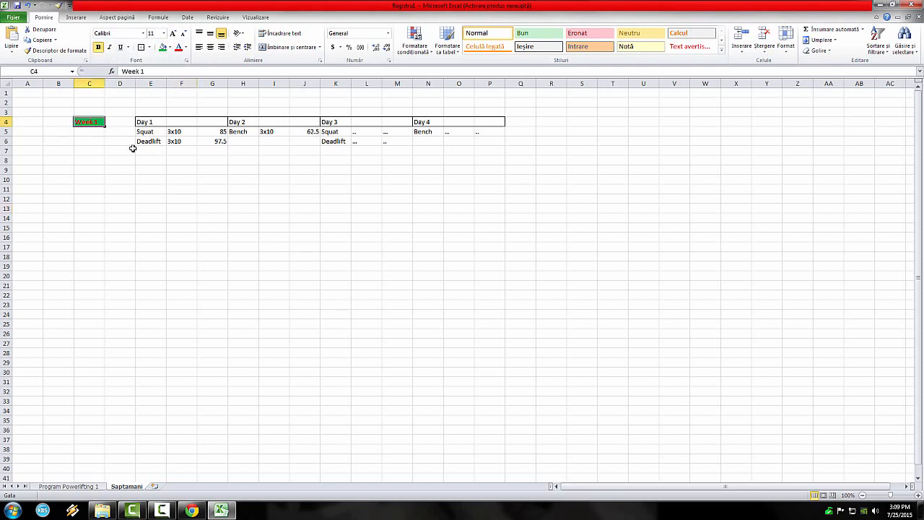
pyautogui.click(186, 47)
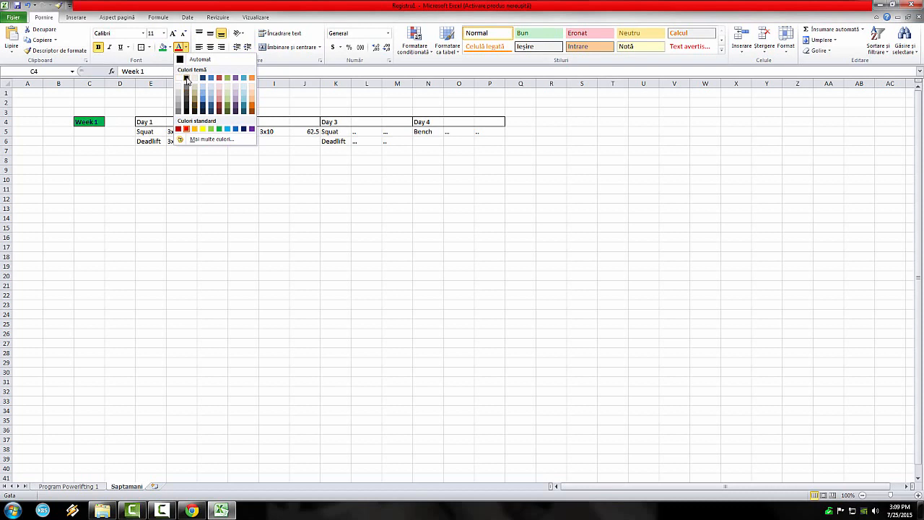
pyautogui.click(186, 78)
pyautogui.click(336, 208)
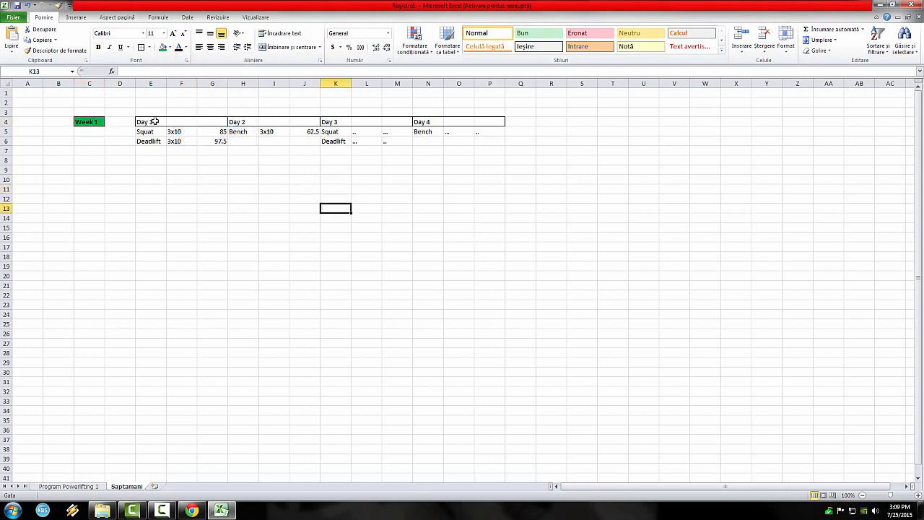
# Fill the Day 1 to Day 4 header row, E4:P4, with the same green as the Week 1 cell
pyautogui.moveTo(152, 122); pyautogui.dragTo(486, 122)
pyautogui.click(163, 48)
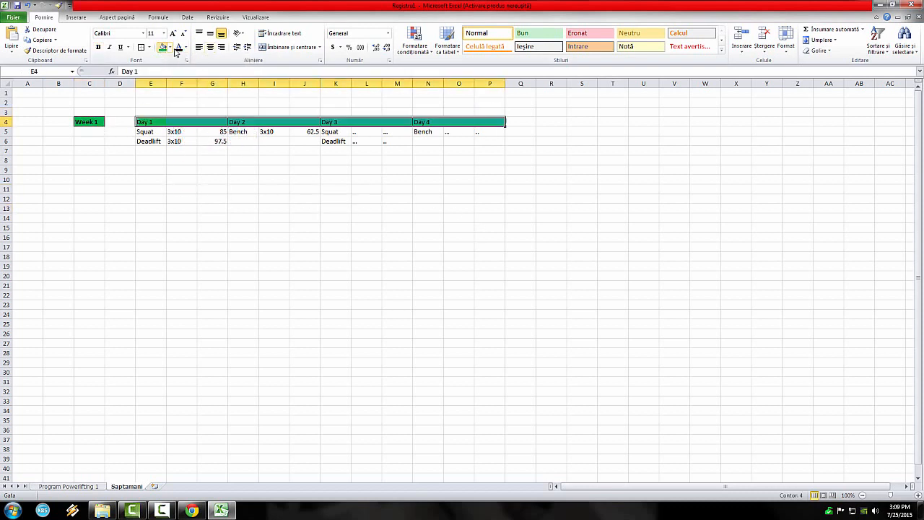
pyautogui.moveTo(241, 179); pyautogui.dragTo(307, 189)
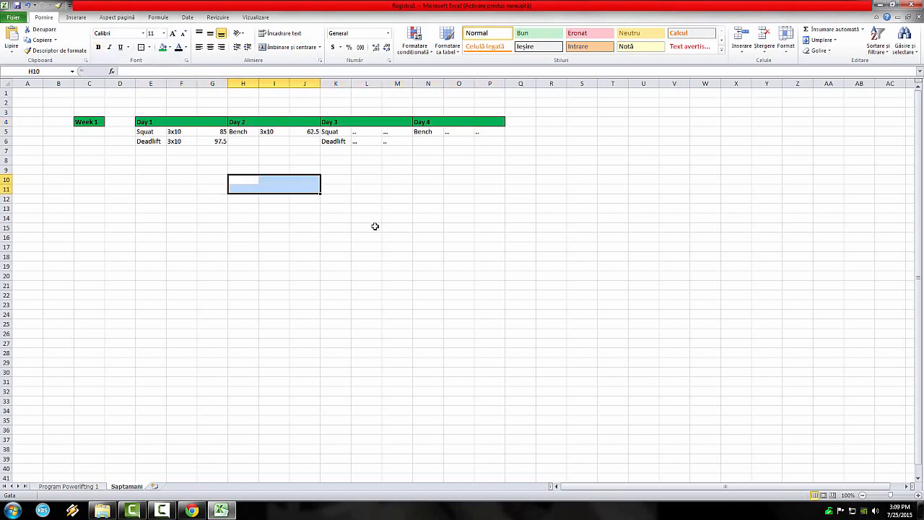
pyautogui.click(374, 226)
pyautogui.moveTo(156, 155); pyautogui.dragTo(493, 148)
pyautogui.click(428, 179)
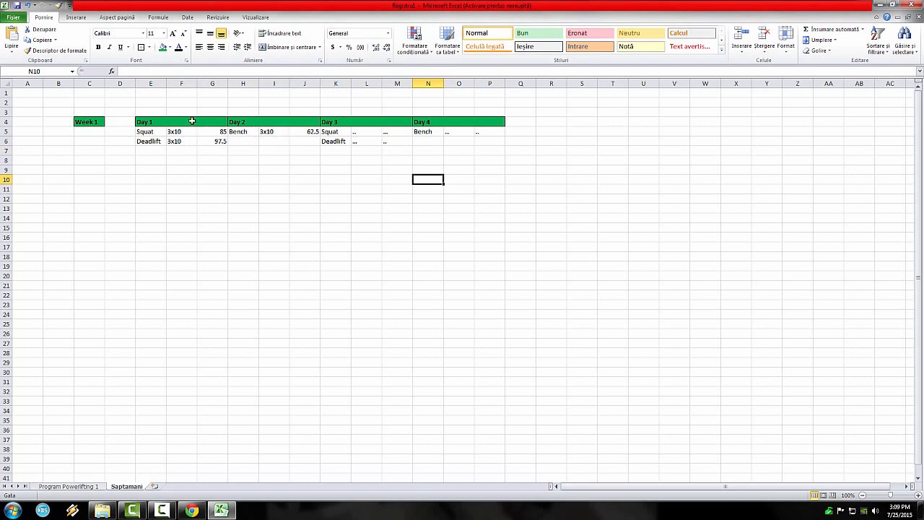
pyautogui.click(360, 163)
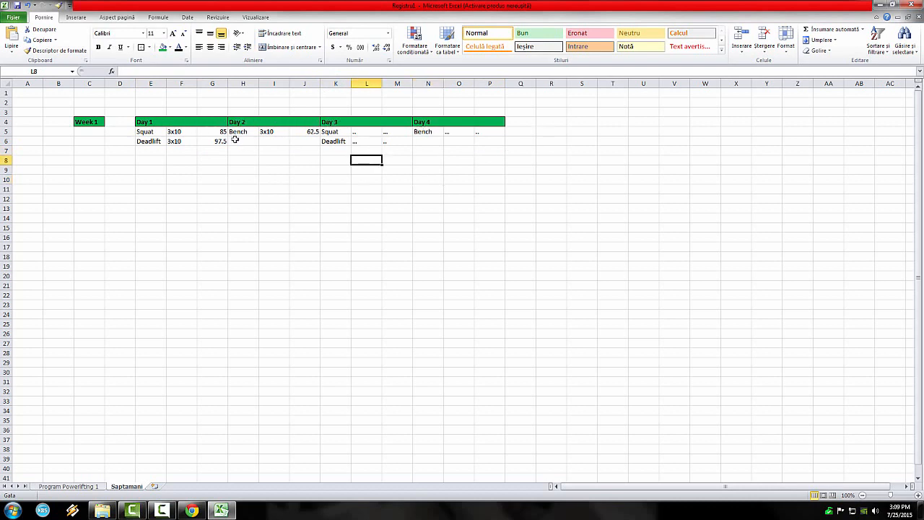
pyautogui.moveTo(142, 132); pyautogui.dragTo(217, 141)
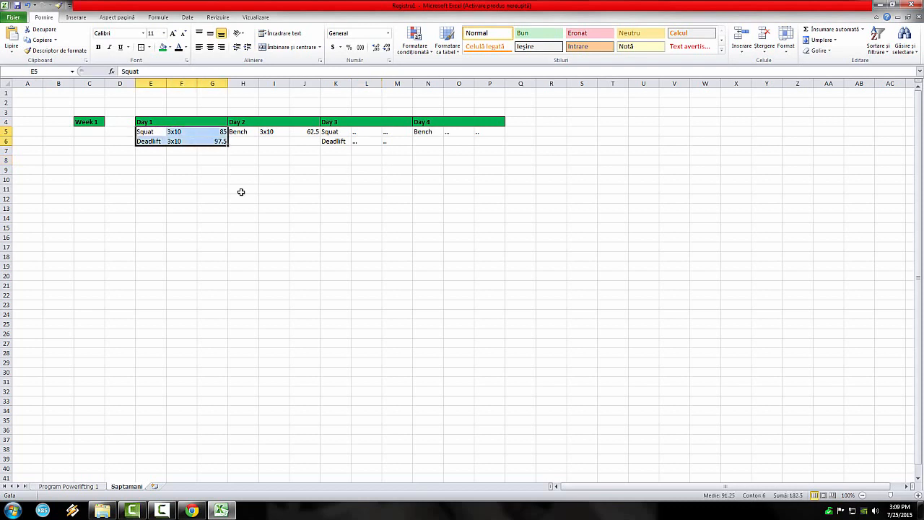
pyautogui.click(268, 218)
pyautogui.click(141, 149)
pyautogui.moveTo(304, 143); pyautogui.dragTo(373, 146)
pyautogui.click(517, 168)
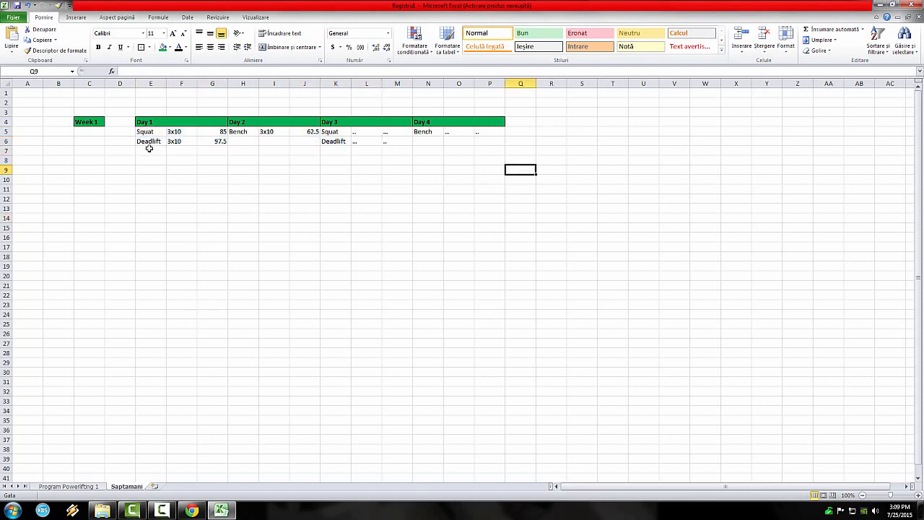
pyautogui.click(390, 168)
pyautogui.click(398, 143)
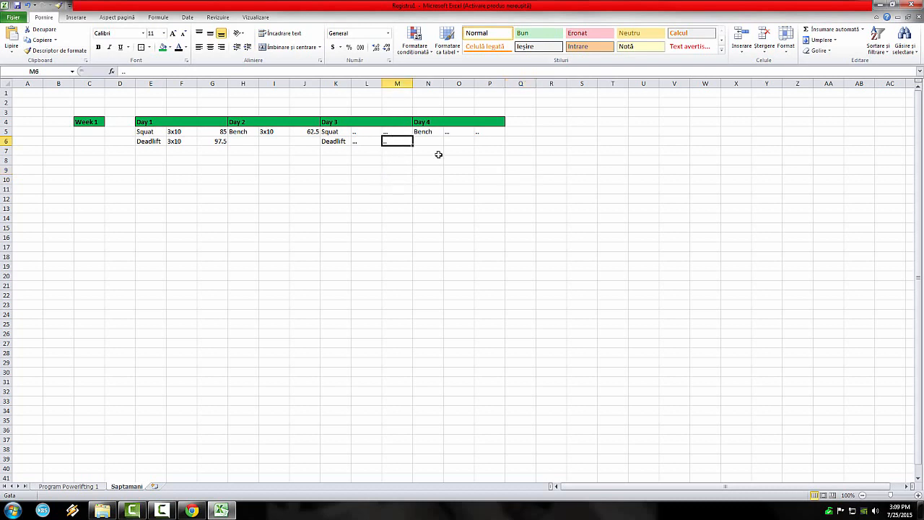
pyautogui.click(496, 93)
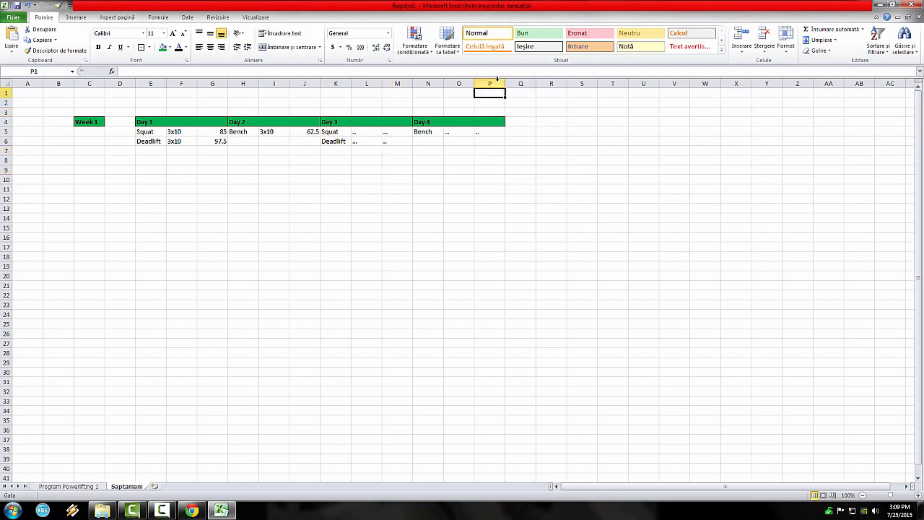
# Add an Accessory Work label in E7, below the Day 1 Deadlift
pyautogui.click(152, 150)
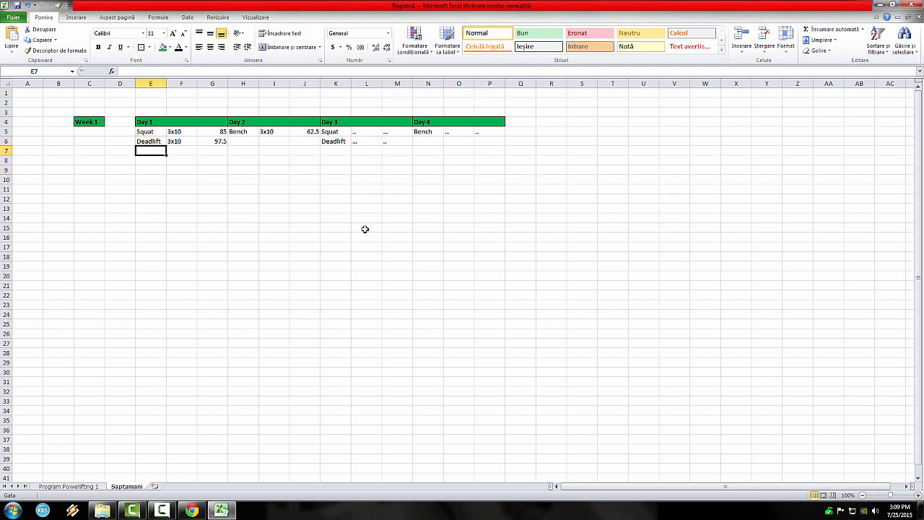
pyautogui.write('Acc')
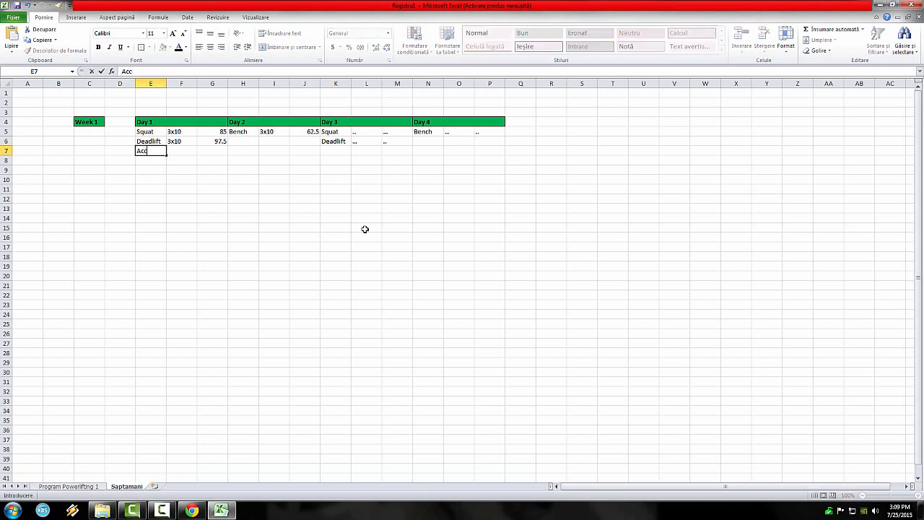
pyautogui.write('essory Work')
pyautogui.press('Return')
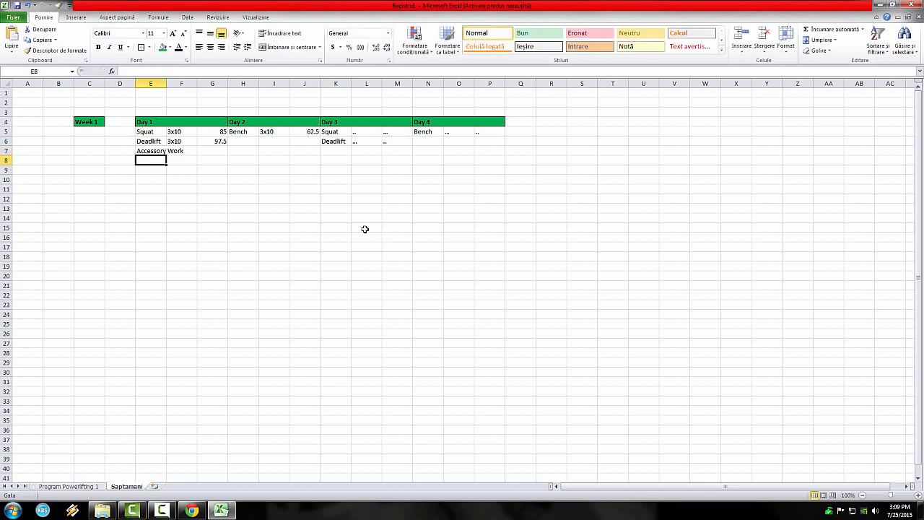
# Add F Squats in E8 as Day 1 accessory work, with 3x10 as its sets and reps in F8
pyautogui.write('L')
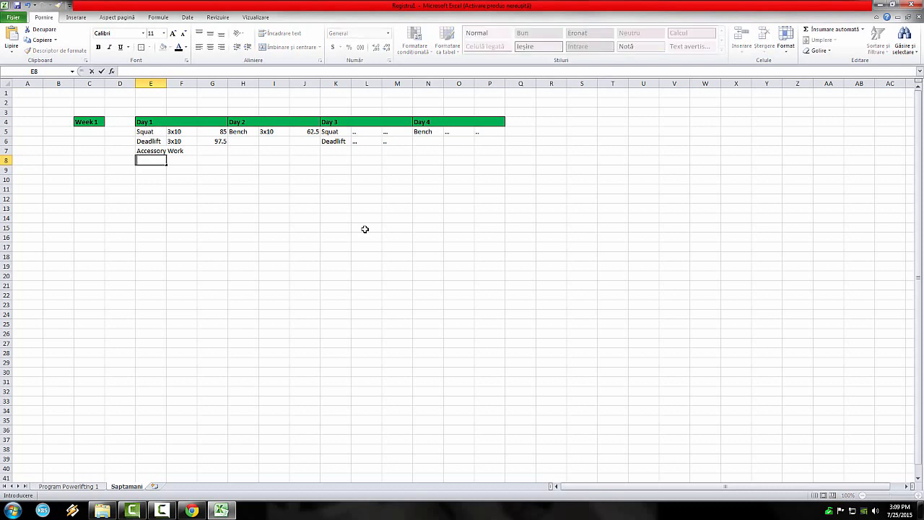
pyautogui.write('FD')
pyautogui.write('Squats')
pyautogui.press('Tab')
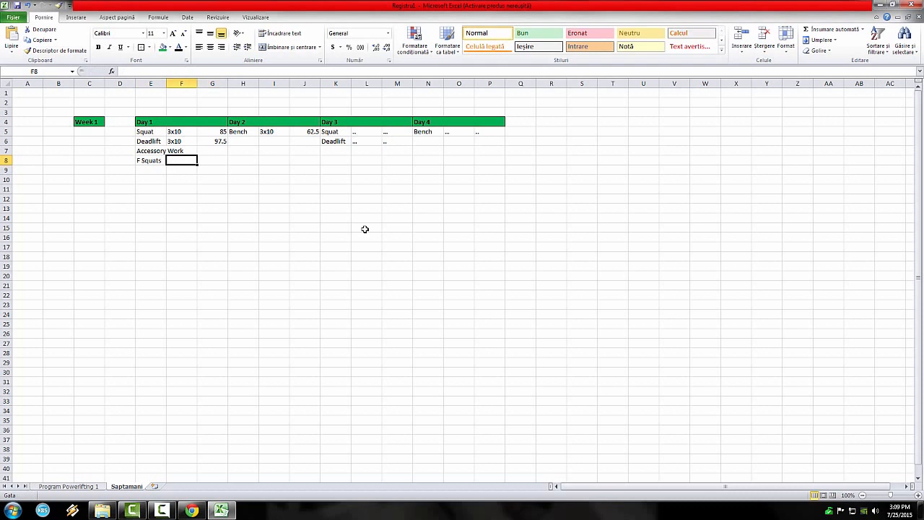
pyautogui.write('3x10')
pyautogui.press('Return')
pyautogui.press('Up')
pyautogui.press('Right')
pyautogui.press('Left')
pyautogui.press('Right')
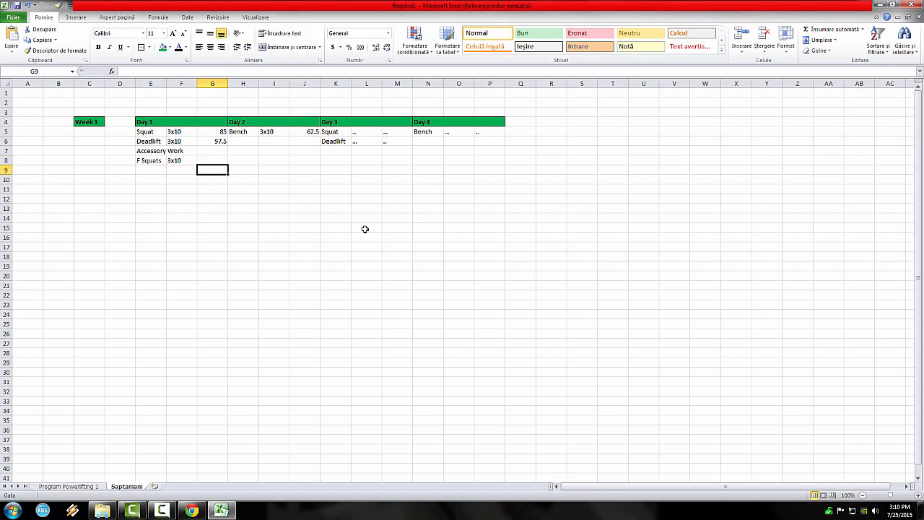
pyautogui.press('Return')
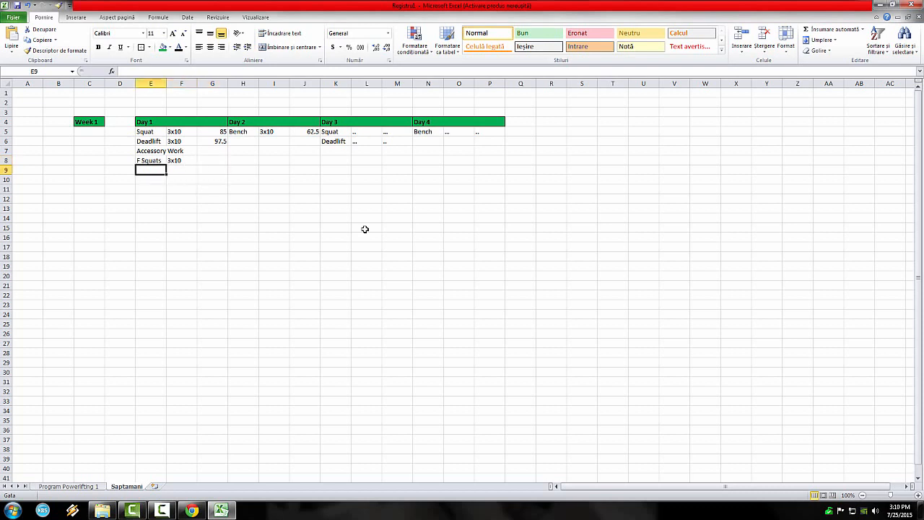
# Add Leg Curls in E9 as Day 1 accessory work, with 3x15 as its sets and reps in F9
pyautogui.write('Leg')
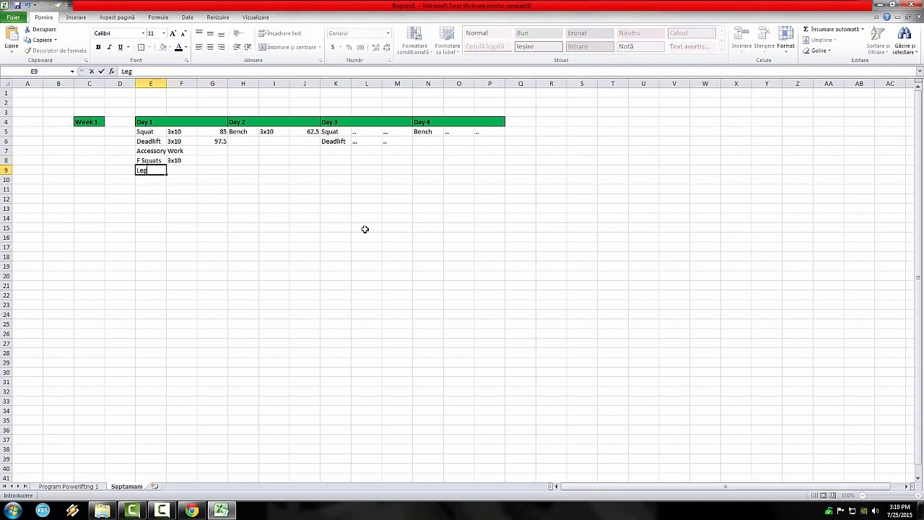
pyautogui.write(' Curls')
pyautogui.press('Tab')
pyautogui.write('3x15')
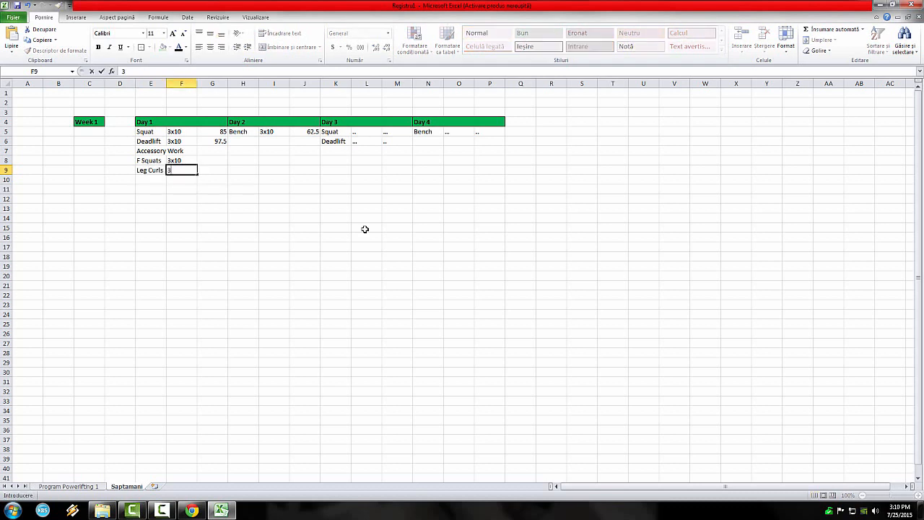
pyautogui.press('Tab')
pyautogui.press('Left')
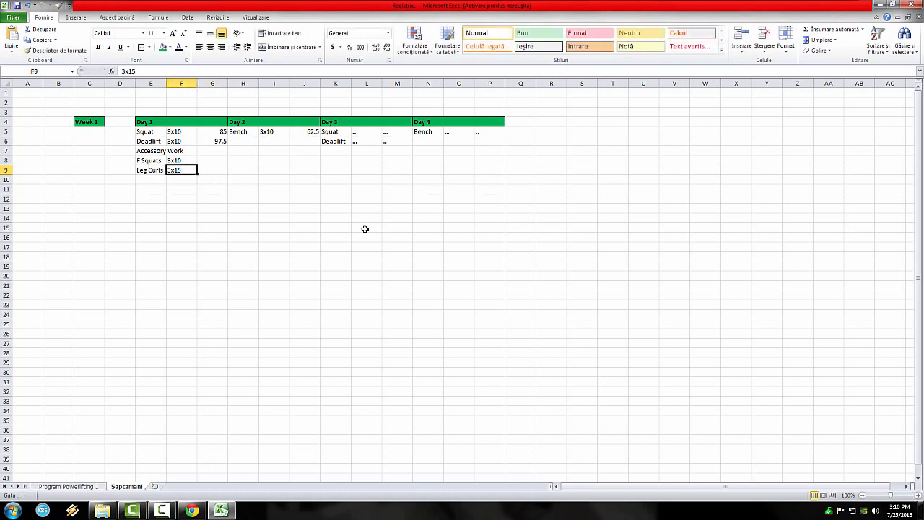
# Add Abs in E10 as Day 1 accessory work, with 3x15 as its sets and reps in F10
pyautogui.press('Down')
pyautogui.press('Left')
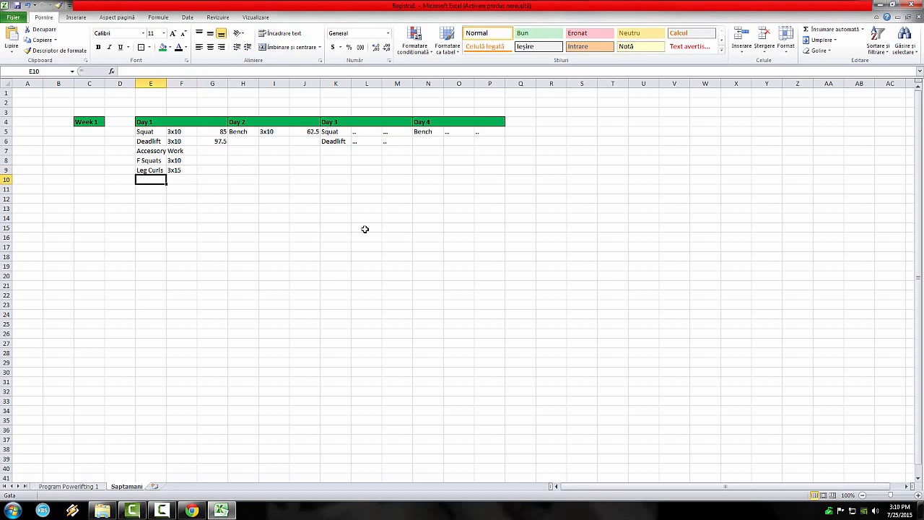
pyautogui.write('Abs')
pyautogui.press('Tab')
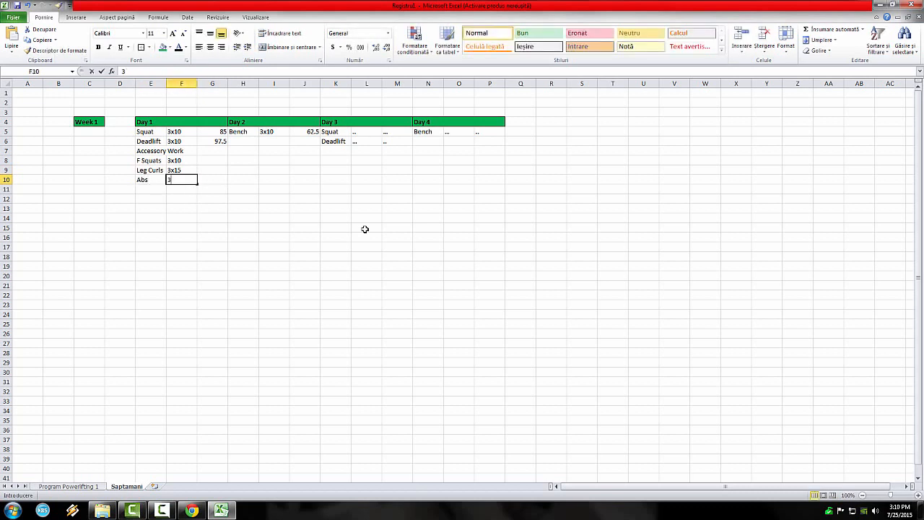
pyautogui.write('3x15')
pyautogui.press('Up')
pyautogui.press('Up')
pyautogui.press('Up')
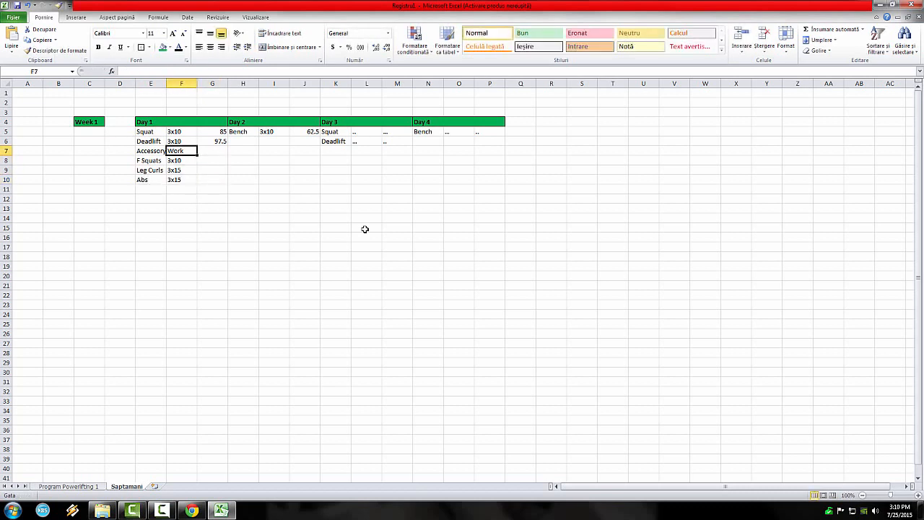
pyautogui.press('Right')
# Copy the Accessory Work label from E7 to H7, K7 and N7 for Days 2, 3 and 4
pyautogui.click(157, 153)
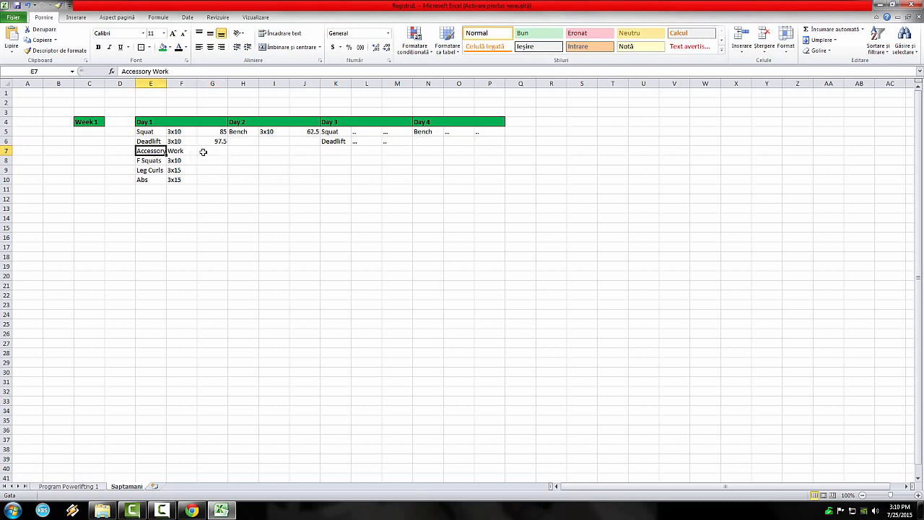
pyautogui.hotkey('ctrl', 'c')
pyautogui.press('Right')
pyautogui.press('Right')
pyautogui.click(245, 152)
pyautogui.hotkey('ctrl', 'v')
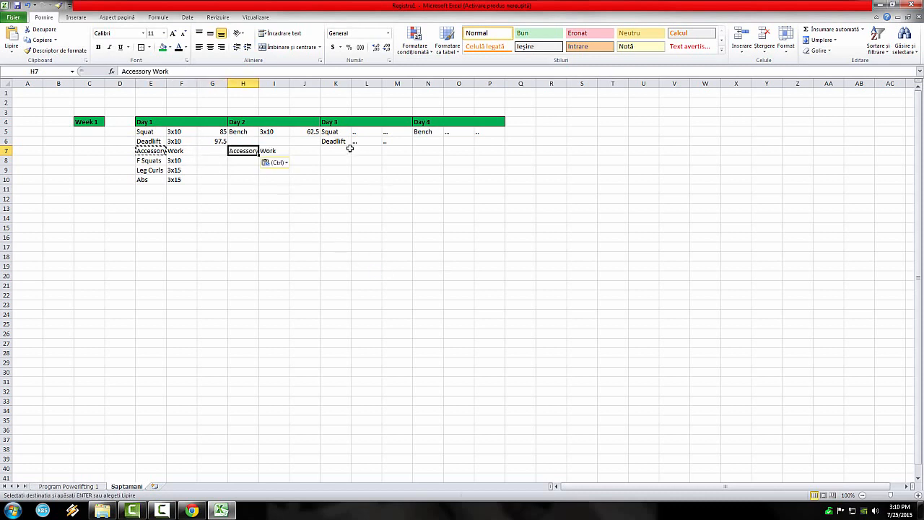
pyautogui.click(337, 152)
pyautogui.hotkey('ctrl', 'v')
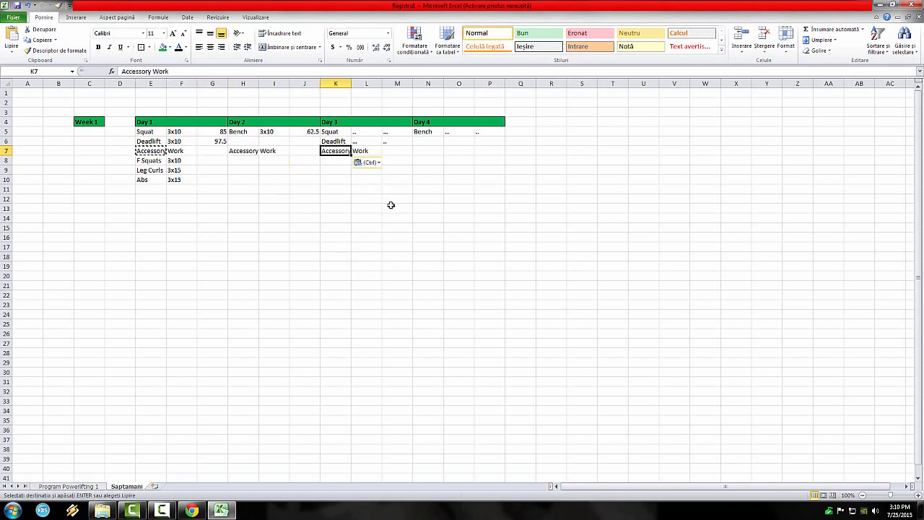
pyautogui.click(421, 152)
pyautogui.hotkey('ctrl', 'v')
pyautogui.click(366, 227)
# Add Press in H8 as Day 2 accessory work, with 3x10 as its sets and reps in I8
pyautogui.click(248, 159)
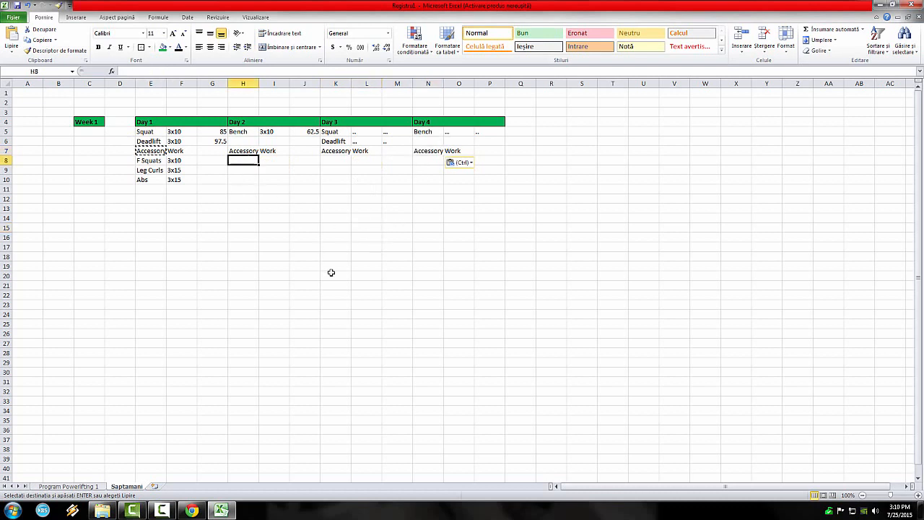
pyautogui.write('Press')
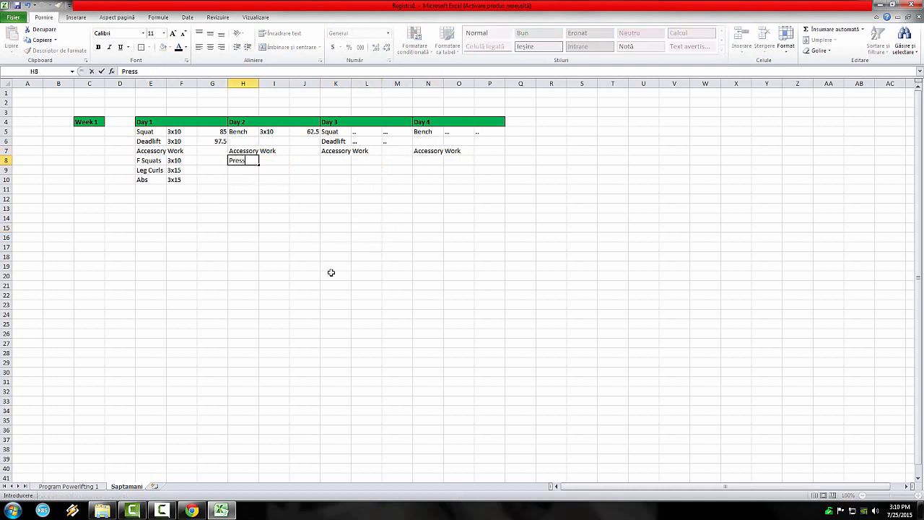
pyautogui.press('Tab')
pyautogui.write('3')
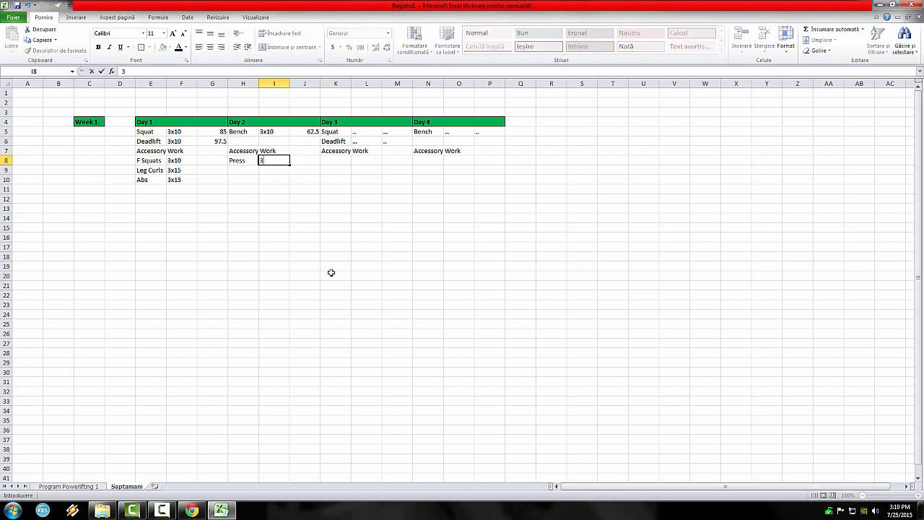
pyautogui.press('Tab')
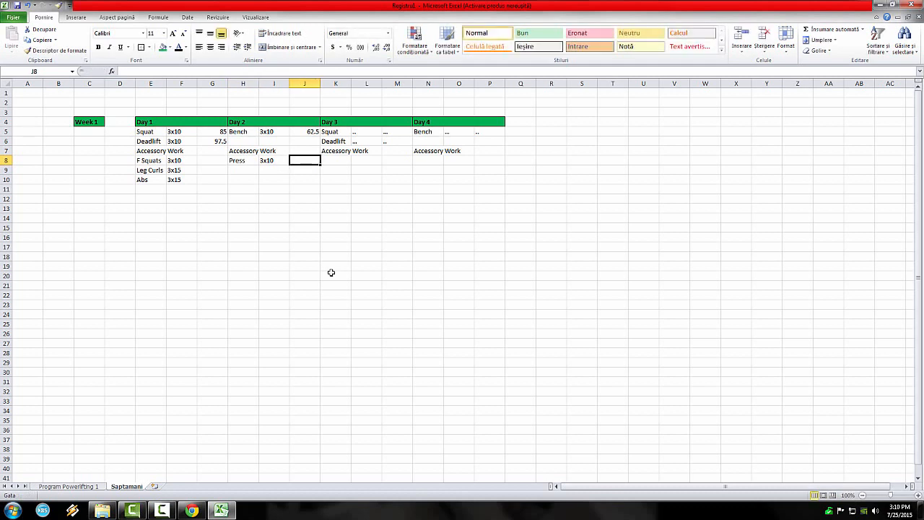
pyautogui.press('Return')
pyautogui.press('Up')
pyautogui.press('Left')
pyautogui.press('Up')
pyautogui.press('Up')
pyautogui.press('Up')
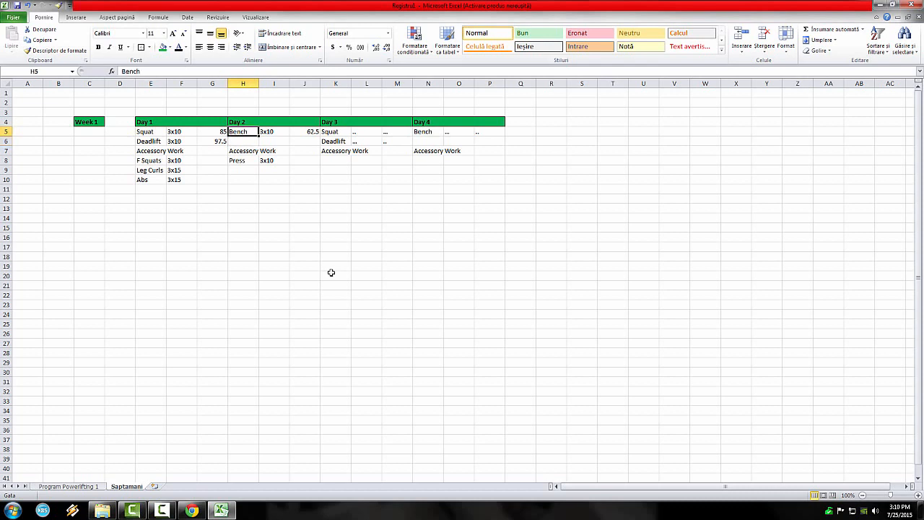
# Add DB Flys in H9 as Day 2 accessory work, with 3x12 as its sets and reps in I9
pyautogui.press('Down')
pyautogui.press('Down')
pyautogui.press('Down')
pyautogui.press('Down')
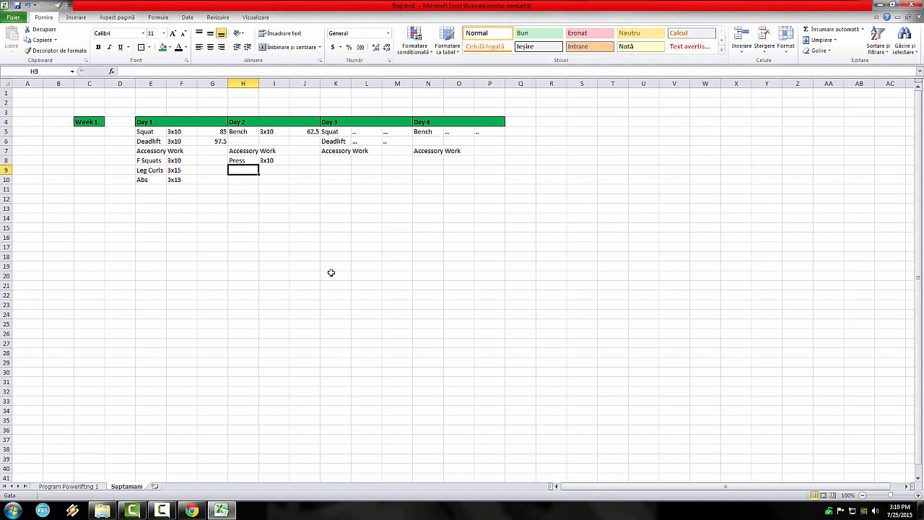
pyautogui.write('F')
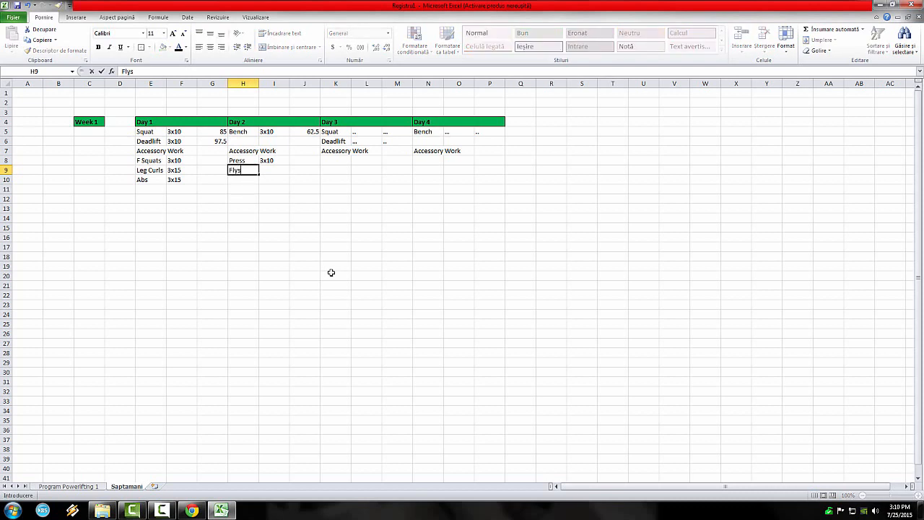
pyautogui.write('lys')
pyautogui.press('BackSpace')
pyautogui.press('BackSpace')
pyautogui.press('BackSpace')
pyautogui.press('BackSpace')
pyautogui.write('DB FLys')
pyautogui.press('Tab')
pyautogui.write('3x12')
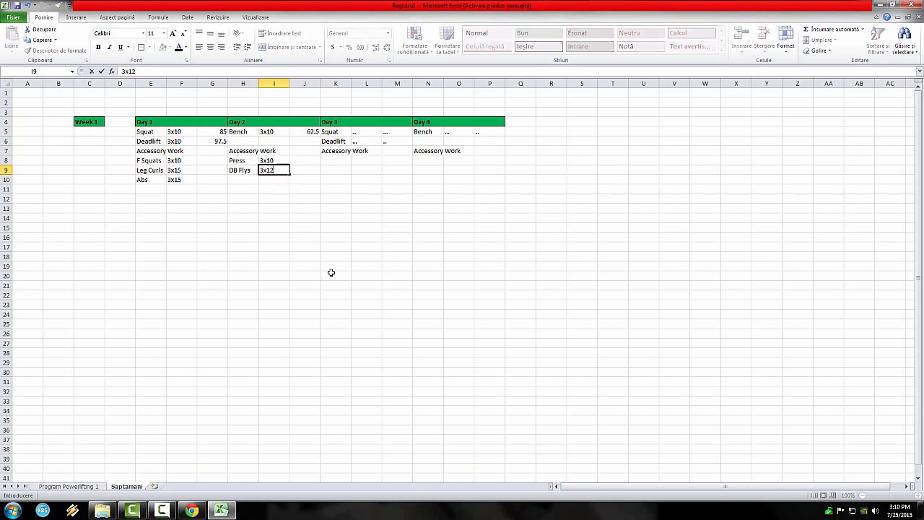
pyautogui.press('Return')
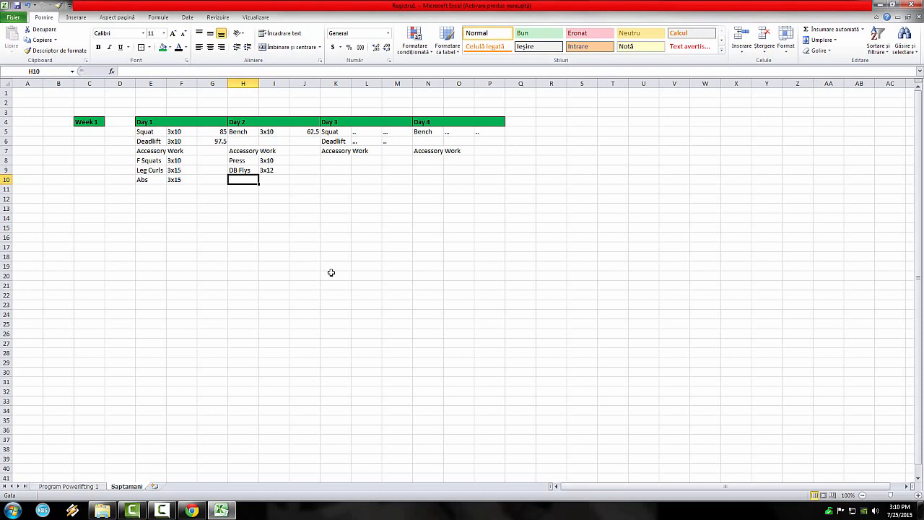
# Add Triceps in H10 as Day 2 accessory work, with 3x15 as its sets and reps in I10
pyautogui.write('Triceps')
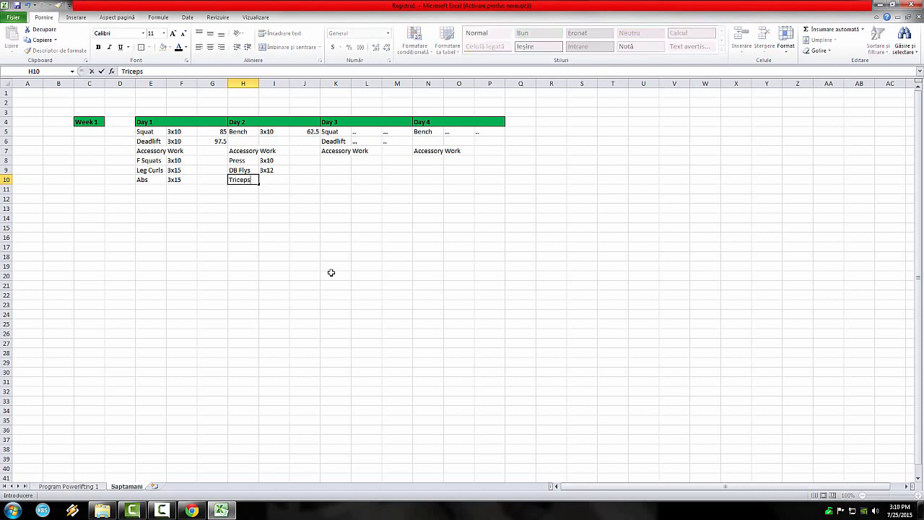
pyautogui.press('Tab')
pyautogui.write('3x15')
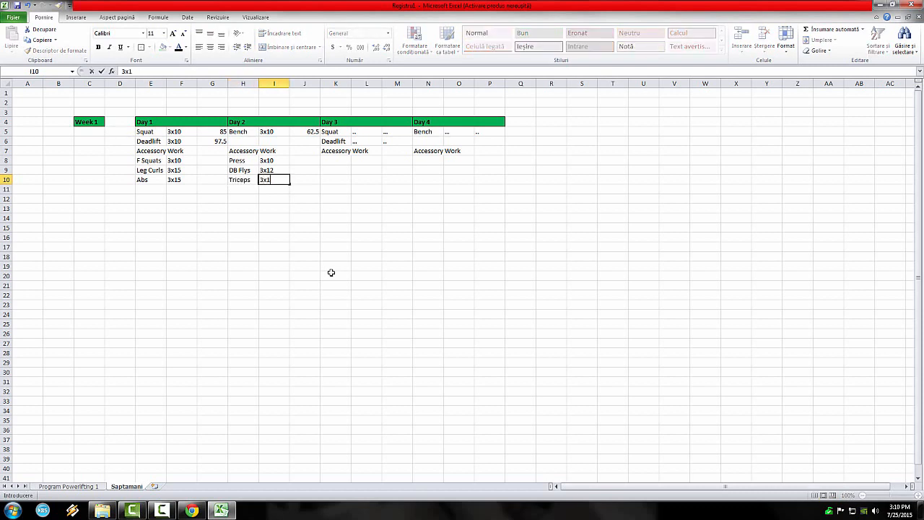
pyautogui.press('Return')
# Copy the Day 1 accessory exercises in E8:F10 to Day 3, starting at K8
pyautogui.press('Up')
pyautogui.press('Up')
pyautogui.press('Up')
pyautogui.press('Left')
pyautogui.press('Right')
pyautogui.press('Right')
pyautogui.press('Right')
pyautogui.press('Right')
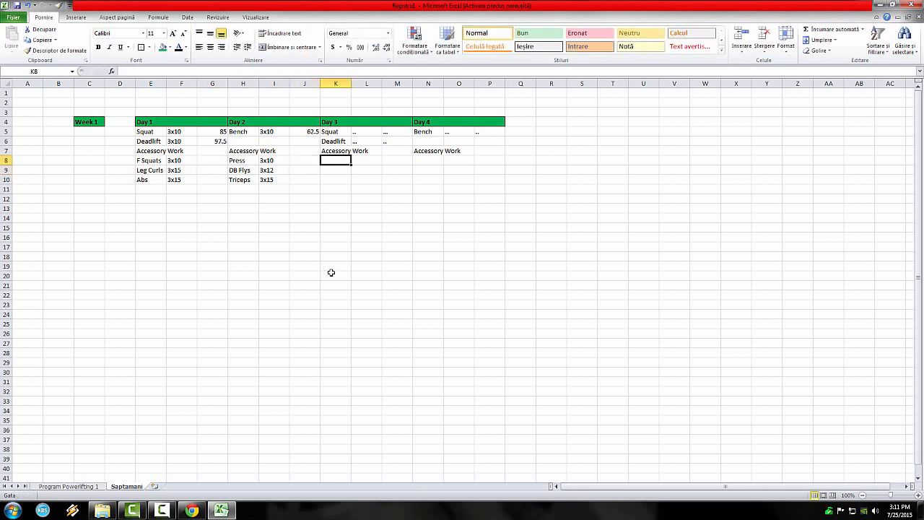
pyautogui.moveTo(147, 159); pyautogui.dragTo(190, 182)
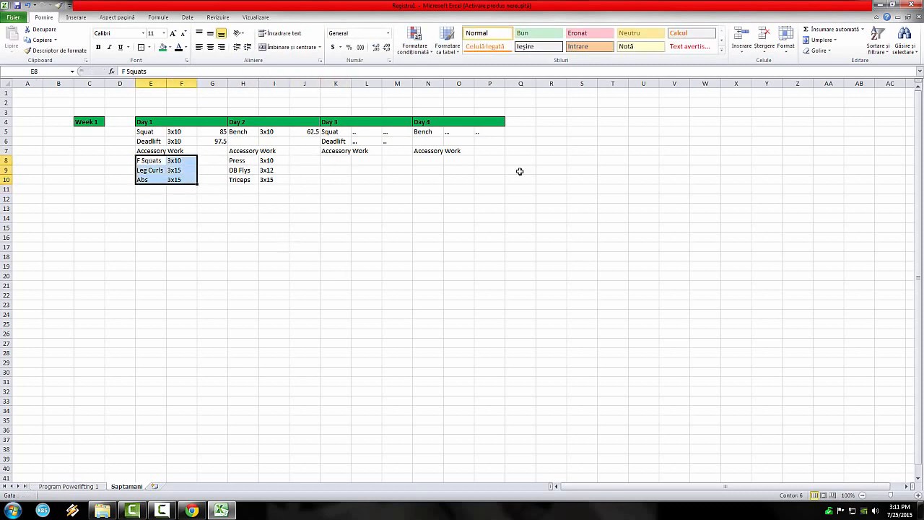
pyautogui.hotkey('ctrl', 'c')
pyautogui.click(340, 162)
pyautogui.hotkey('ctrl', 'v')
pyautogui.click(325, 191)
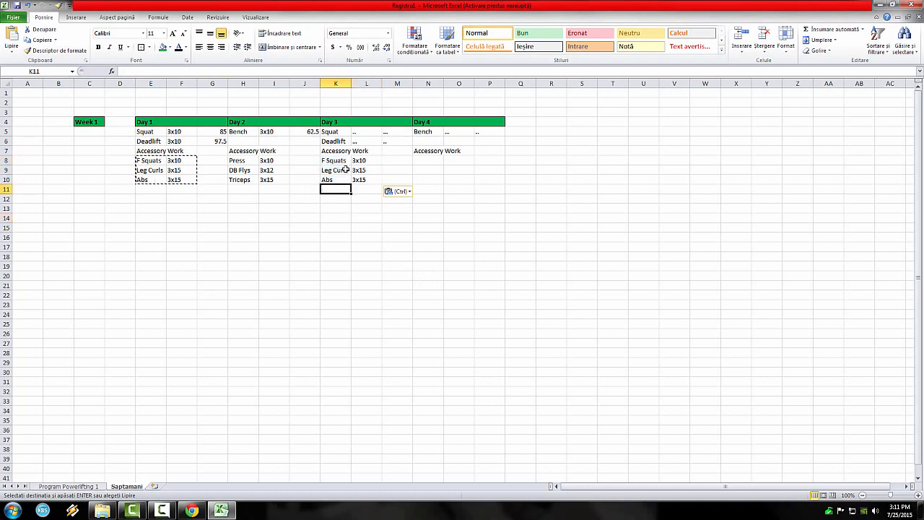
pyautogui.click(346, 169)
# Copy the Day 2 accessory exercises in H8:I10 to Day 4, starting at N8
pyautogui.moveTo(238, 160); pyautogui.dragTo(272, 179)
pyautogui.hotkey('ctrl', 'c')
pyautogui.click(424, 161)
pyautogui.hotkey('ctrl', 'v')
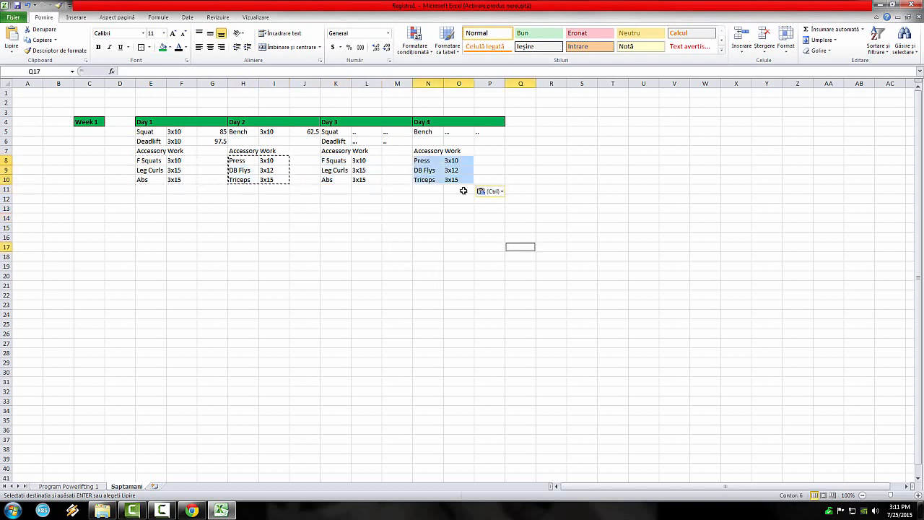
pyautogui.click(519, 143)
pyautogui.click(429, 189)
pyautogui.doubleClick(304, 209)
pyautogui.click(490, 209)
pyautogui.click(551, 168)
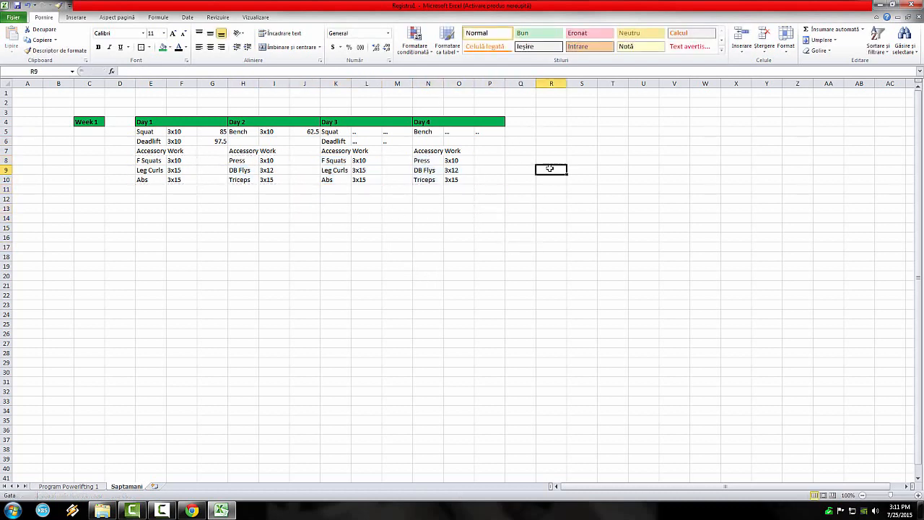
# Copy the whole Week 1 block, C4:P10, to a second block starting at C12
pyautogui.moveTo(489, 177); pyautogui.dragTo(147, 120)
pyautogui.click(89, 121)
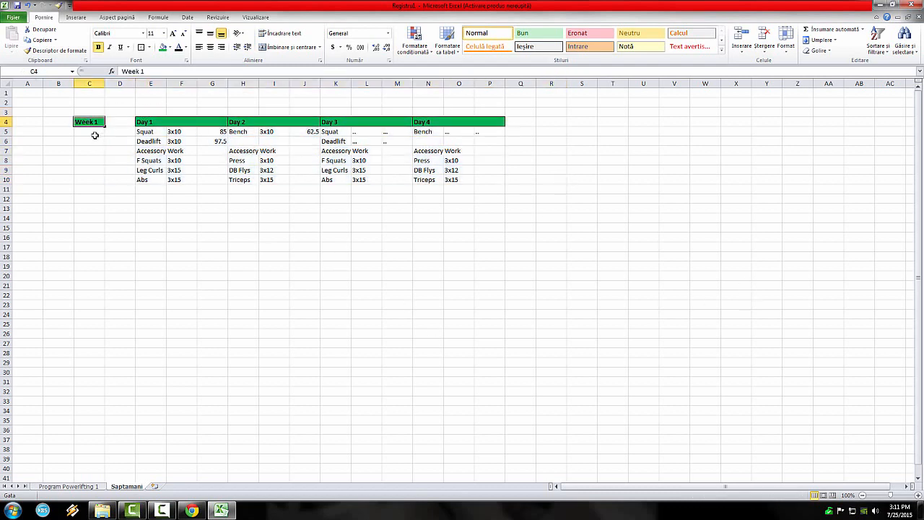
pyautogui.moveTo(88, 121); pyautogui.dragTo(485, 178)
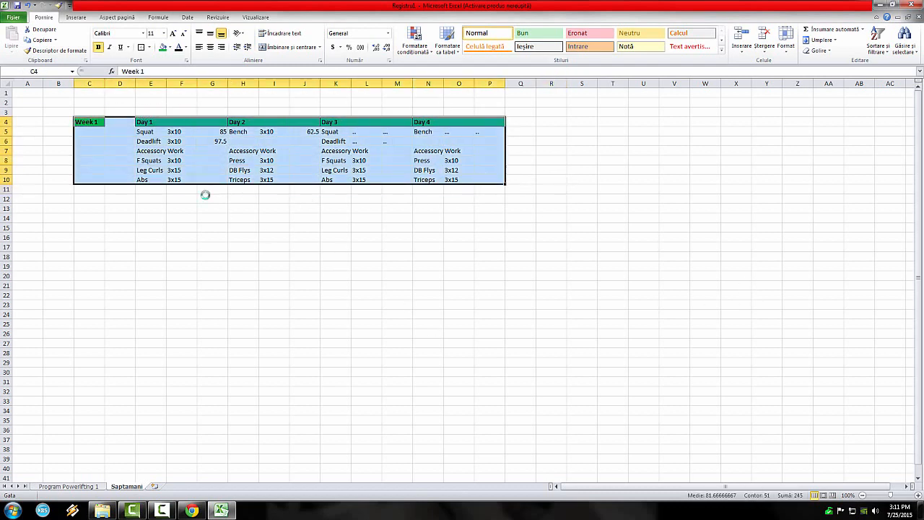
pyautogui.hotkey('ctrl', 'c')
pyautogui.click(89, 200)
pyautogui.hotkey('ctrl', 'v')
pyautogui.click(120, 295)
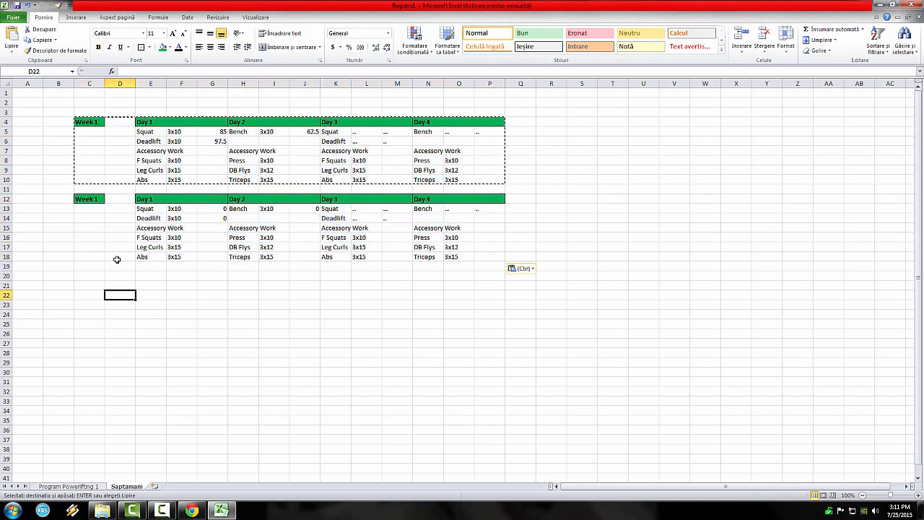
# Change the copied block's label in C12 to Week 2
pyautogui.doubleClick(101, 200)
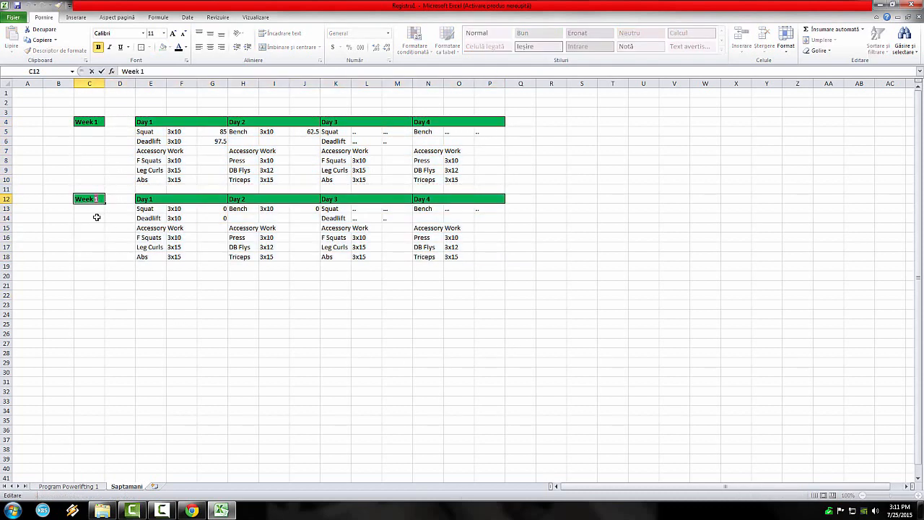
pyautogui.write('2')
pyautogui.click(150, 313)
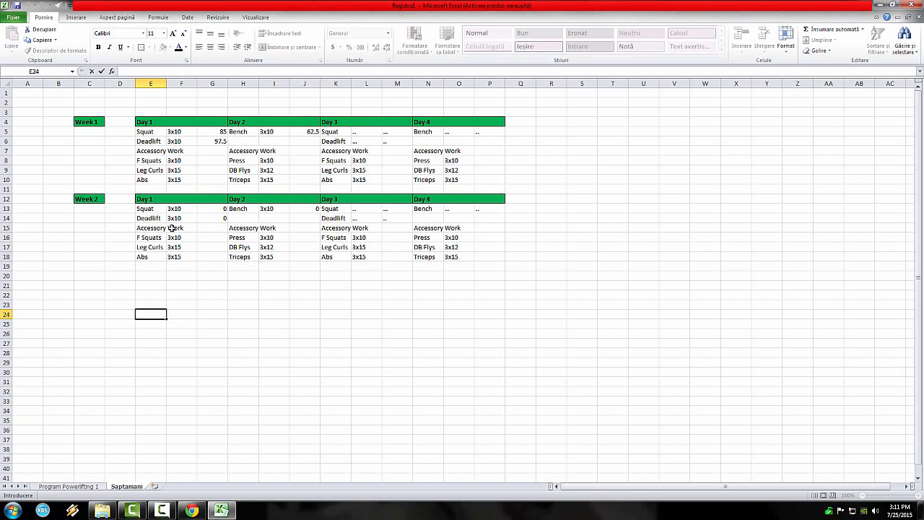
# Change the Week 2 Day 1 Squat sets and reps in F13 to 3x8
pyautogui.doubleClick(176, 208)
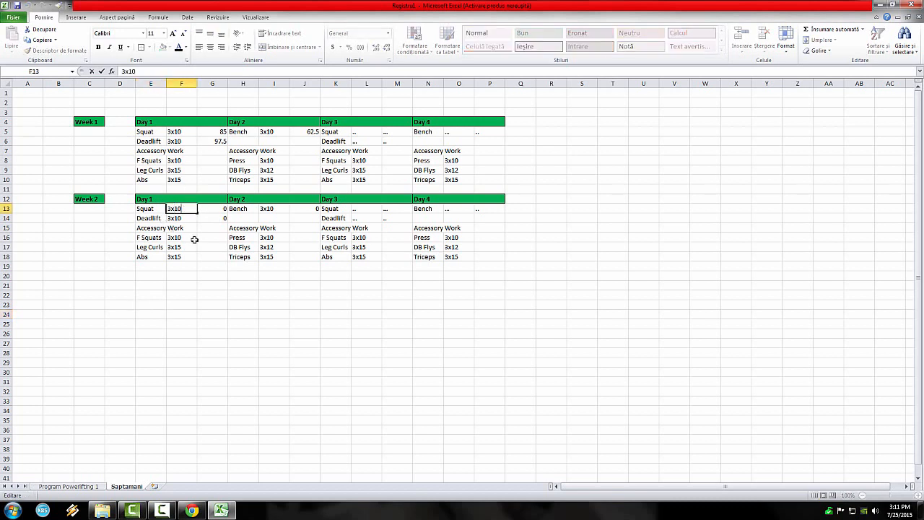
pyautogui.press('BackSpace')
pyautogui.write('8')
pyautogui.press('Return')
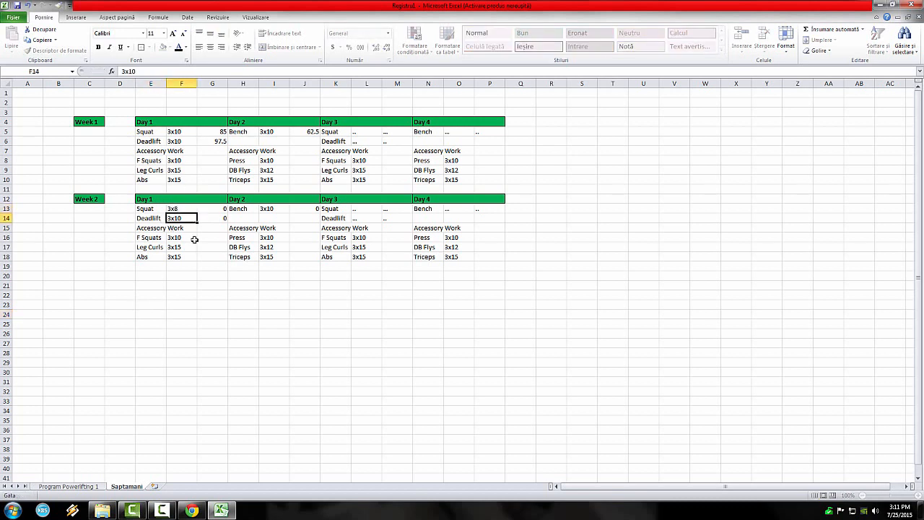
# Copy the 3x8 value from F13 to the Week 2 Deadlift in F14 and the Day 2 Bench in I13
pyautogui.click(182, 207)
pyautogui.hotkey('ctrl', 'c')
pyautogui.click(175, 218)
pyautogui.hotkey('ctrl', 'v')
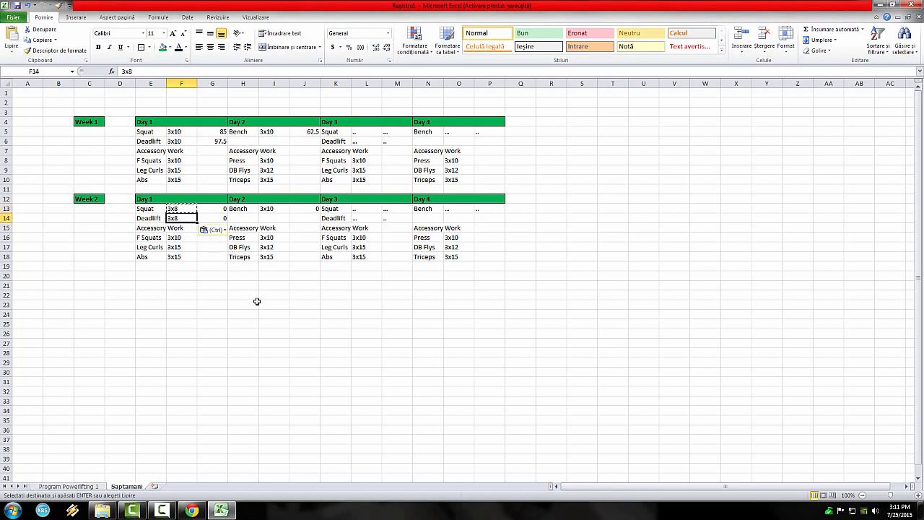
pyautogui.click(284, 208)
pyautogui.hotkey('ctrl', 'v')
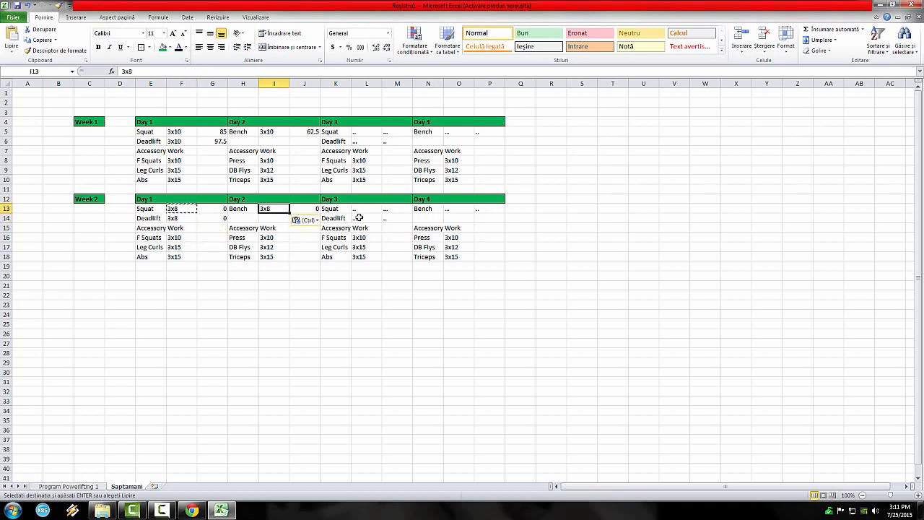
pyautogui.click(364, 208)
pyautogui.moveTo(397, 276); pyautogui.dragTo(393, 285)
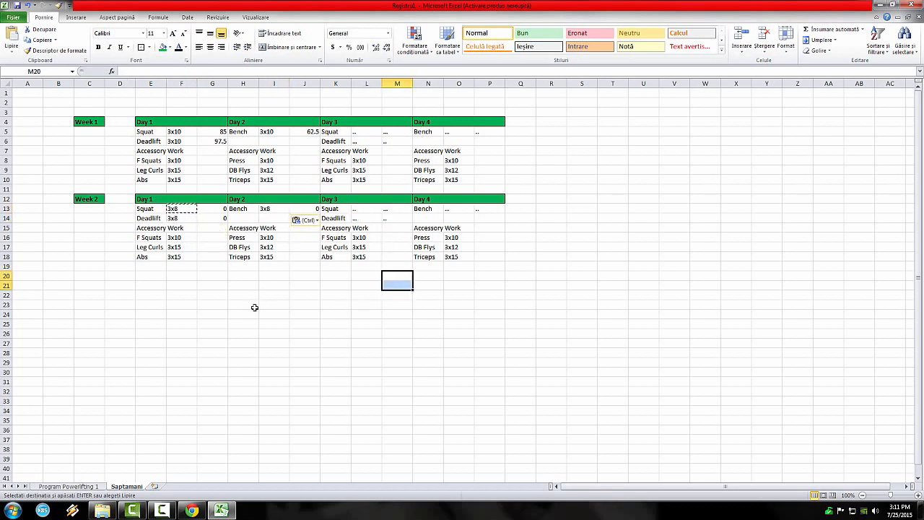
# Replace the Week 2 Squat weight formula in G13 with MROUND of the squat max, 'Program Powerlifting 1'!G4, times 0.75, rounded to 2.5
pyautogui.click(215, 208)
pyautogui.moveTo(271, 71); pyautogui.dragTo(122, 70)
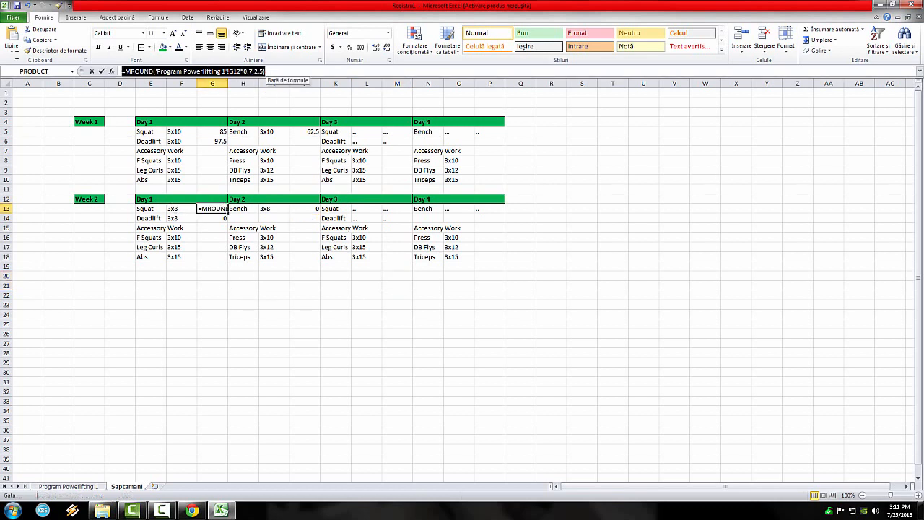
pyautogui.press('BackSpace')
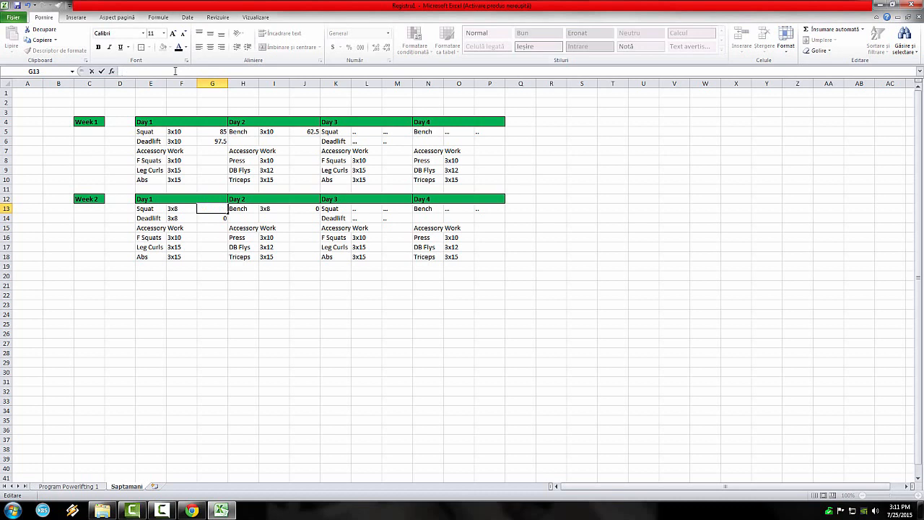
pyautogui.write('=MROUND(')
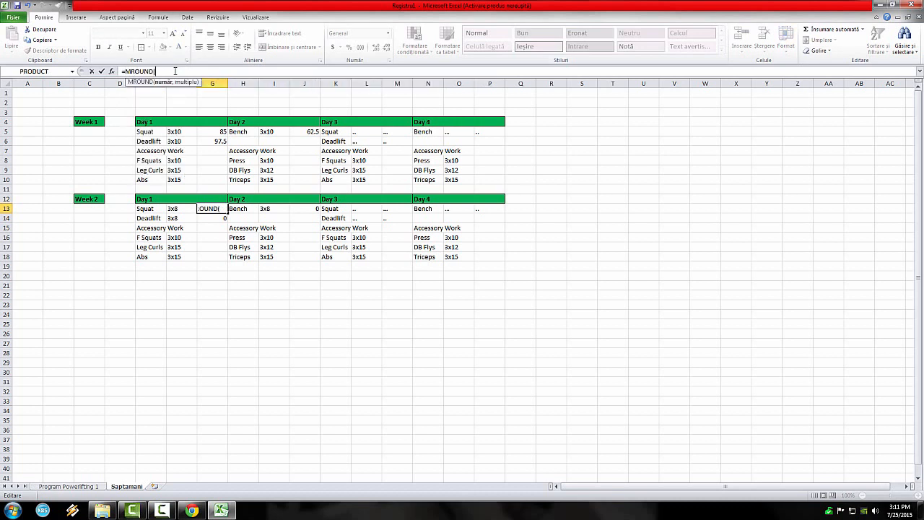
pyautogui.click(85, 487)
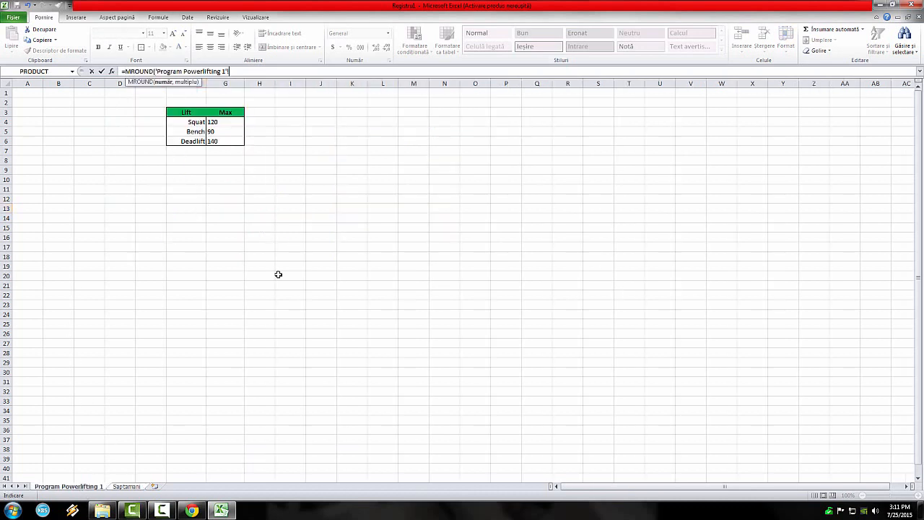
pyautogui.click(223, 122)
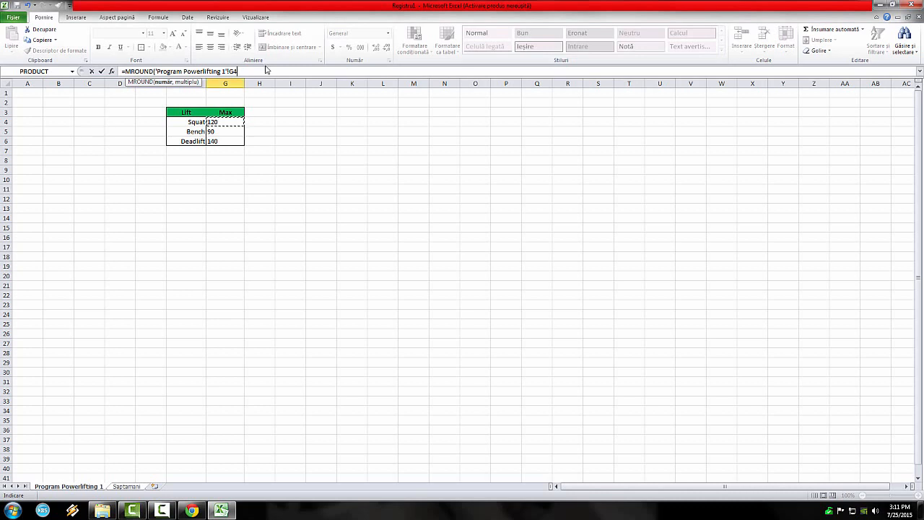
pyautogui.write('*.75,25')
pyautogui.press('Return')
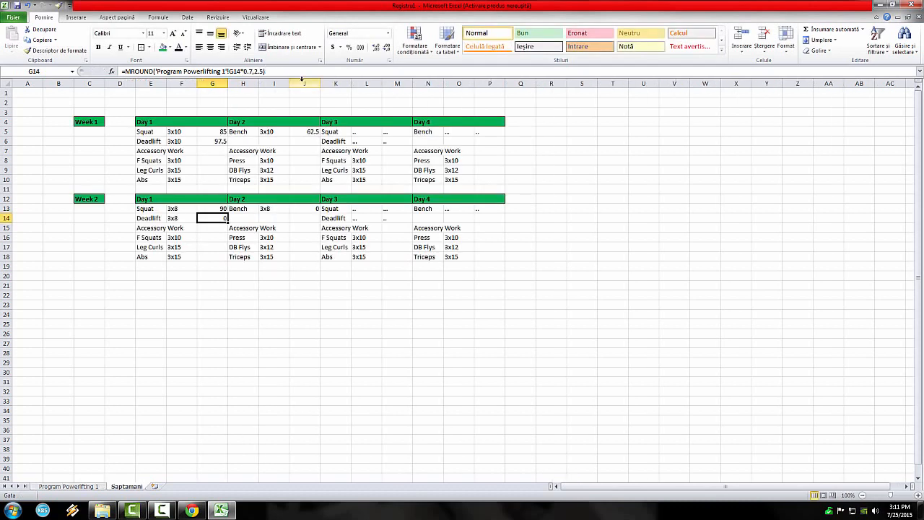
pyautogui.press('Up')
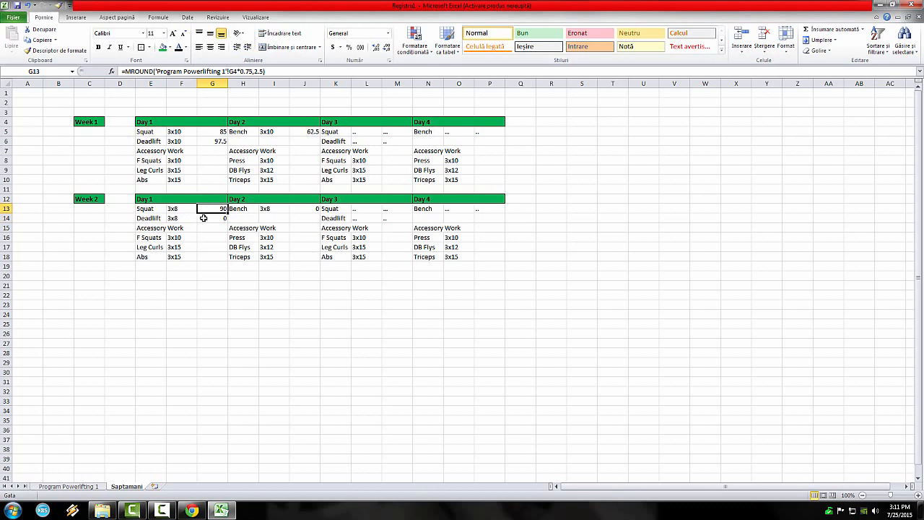
# Replace the Week 2 Deadlift weight formula in G14 with MROUND of the deadlift max, 'Program Powerlifting 1'!G6, times 0.75, rounded to 2.5
pyautogui.click(203, 218)
pyautogui.moveTo(266, 70); pyautogui.dragTo(122, 71)
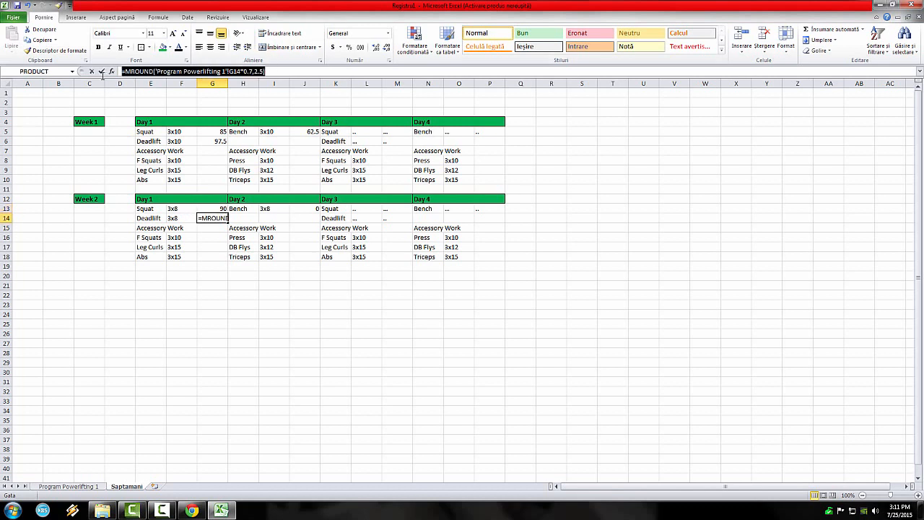
pyautogui.press('BackSpace')
pyautogui.write('=mr')
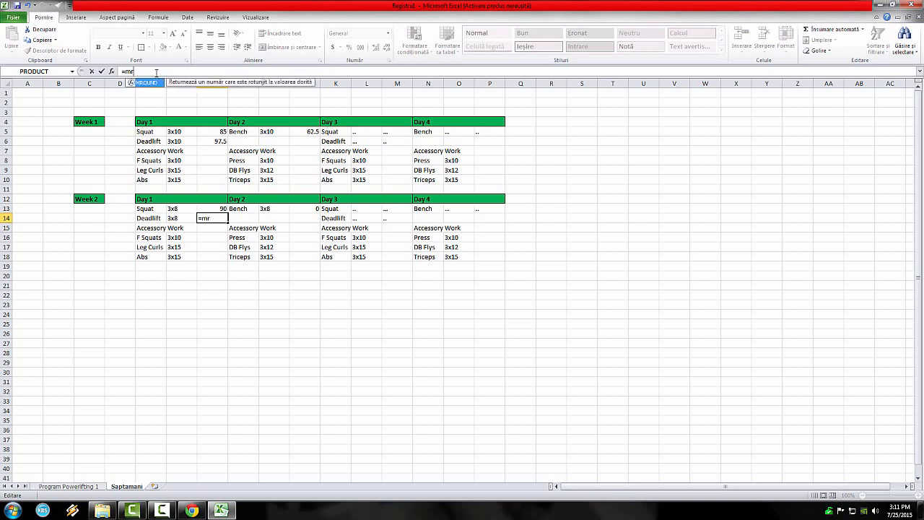
pyautogui.press('Tab')
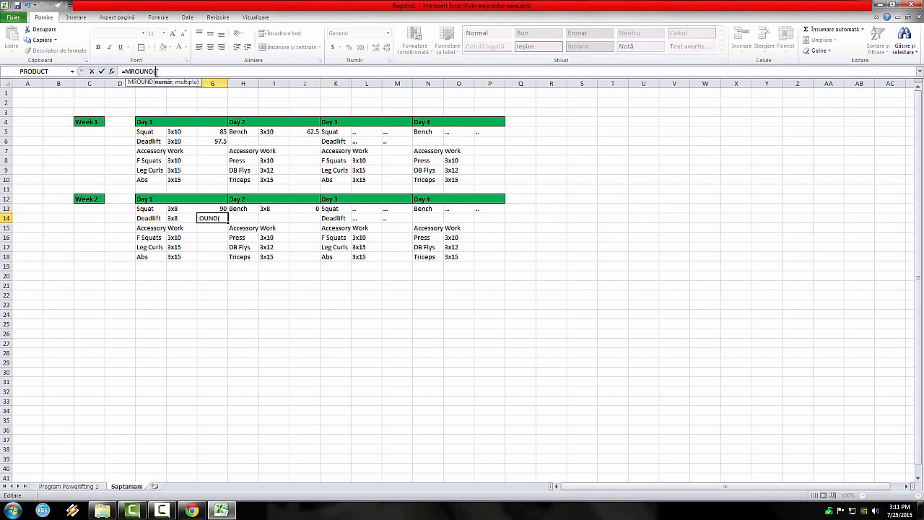
pyautogui.click(70, 487)
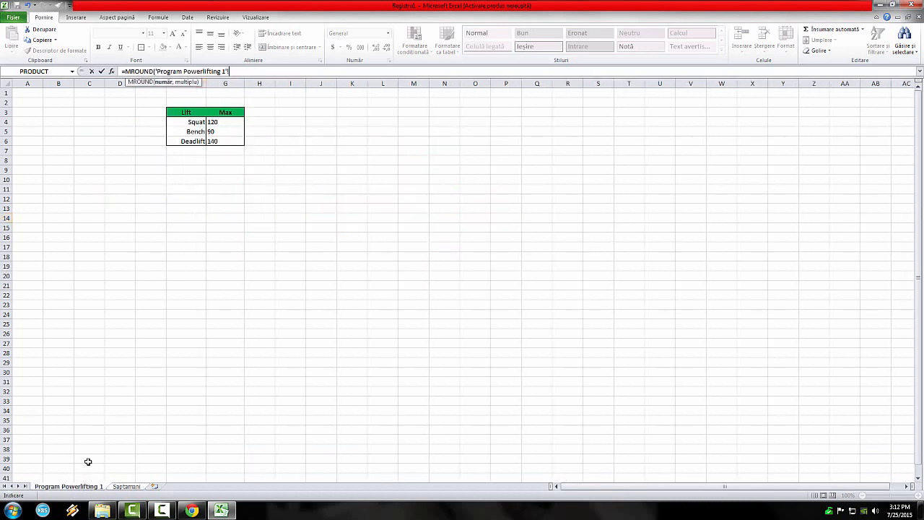
pyautogui.click(231, 141)
pyautogui.write('*')
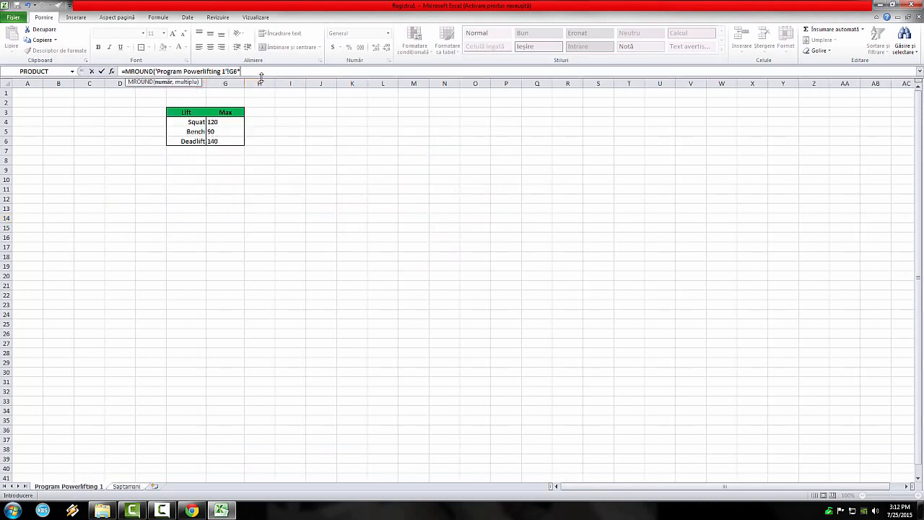
pyautogui.write('.75,2.5')
pyautogui.press('Return')
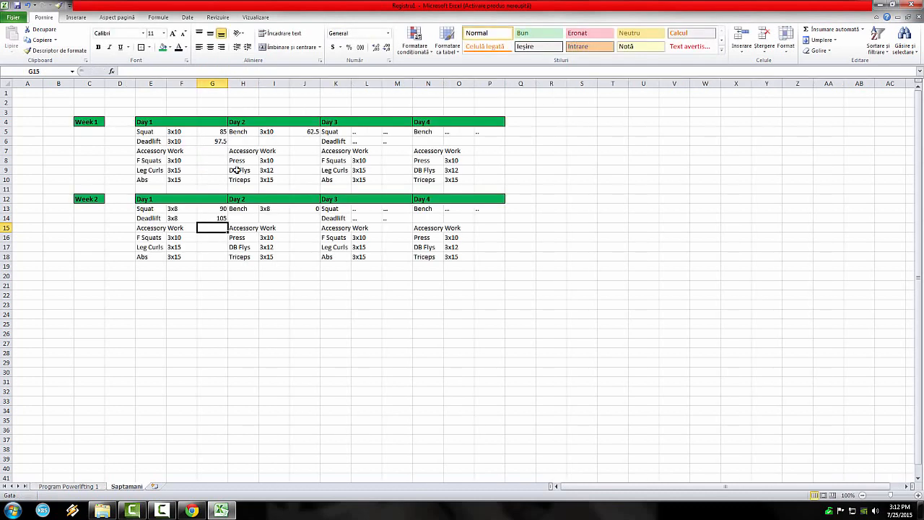
# Compare the Day 1 Squat and Deadlift weight formulas of Week 1 with those of Week 2
pyautogui.click(215, 208)
pyautogui.click(215, 133)
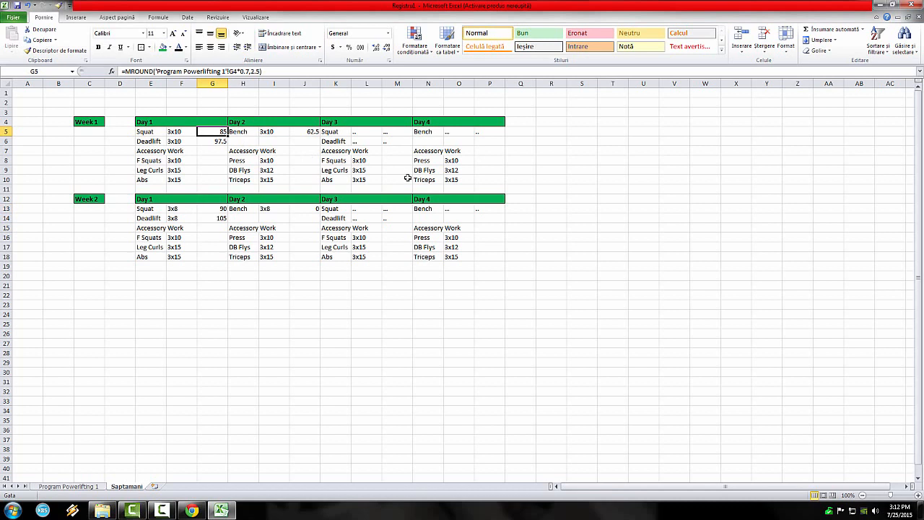
pyautogui.click(214, 209)
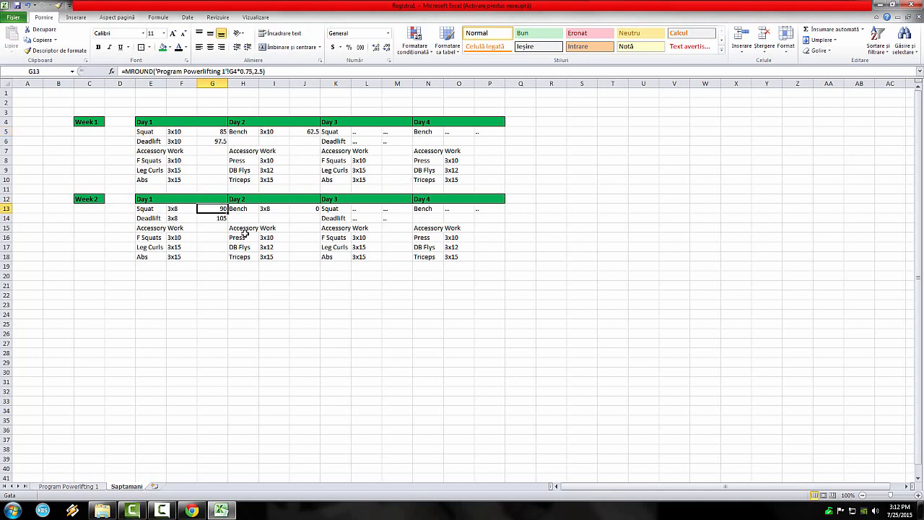
pyautogui.click(199, 139)
pyautogui.click(213, 218)
pyautogui.click(374, 322)
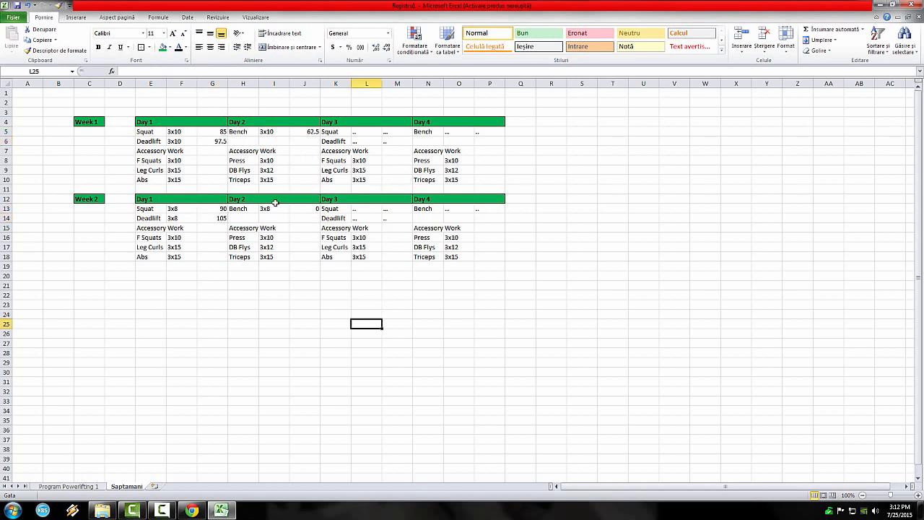
# Replace the Week 2 Bench weight formula in J13 with MROUND of the bench max, 'Program Powerlifting 1'!G5, times 0.75, rounded to 2.5
pyautogui.click(276, 208)
pyautogui.doubleClick(302, 210)
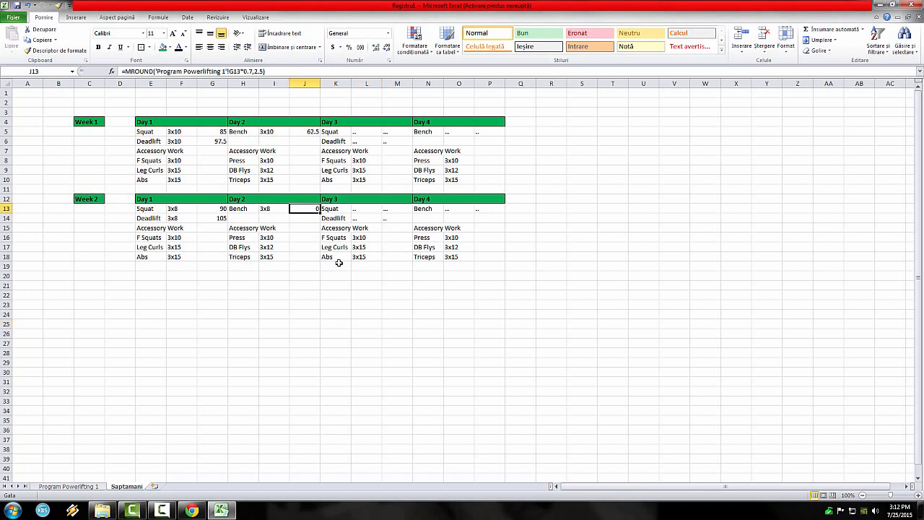
pyautogui.click(232, 71)
pyautogui.tripleClick(232, 72)
pyautogui.write('=mr')
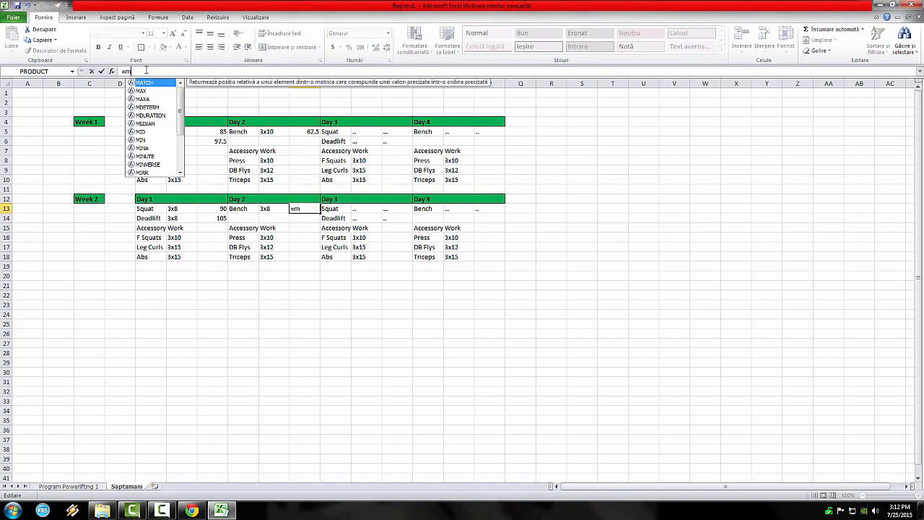
pyautogui.press('Tab')
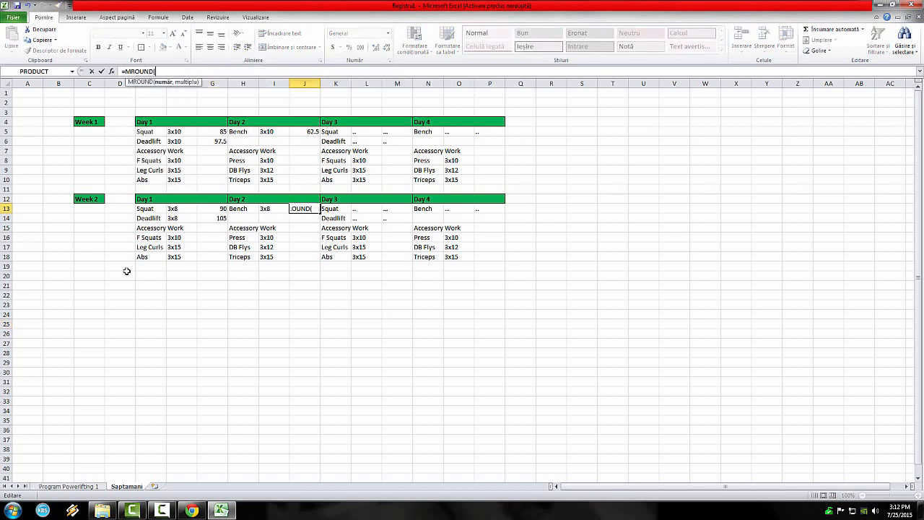
pyautogui.click(96, 487)
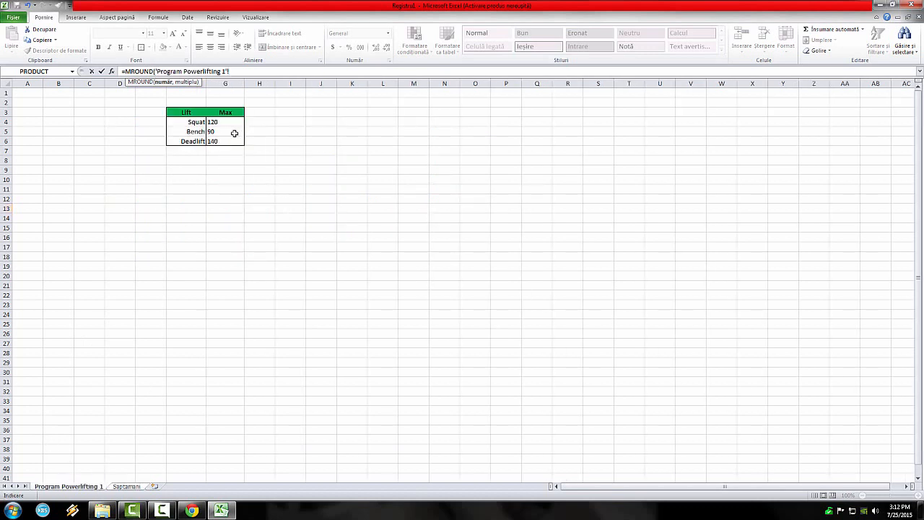
pyautogui.click(234, 134)
pyautogui.write('*.75,2.5')
pyautogui.press('Return')
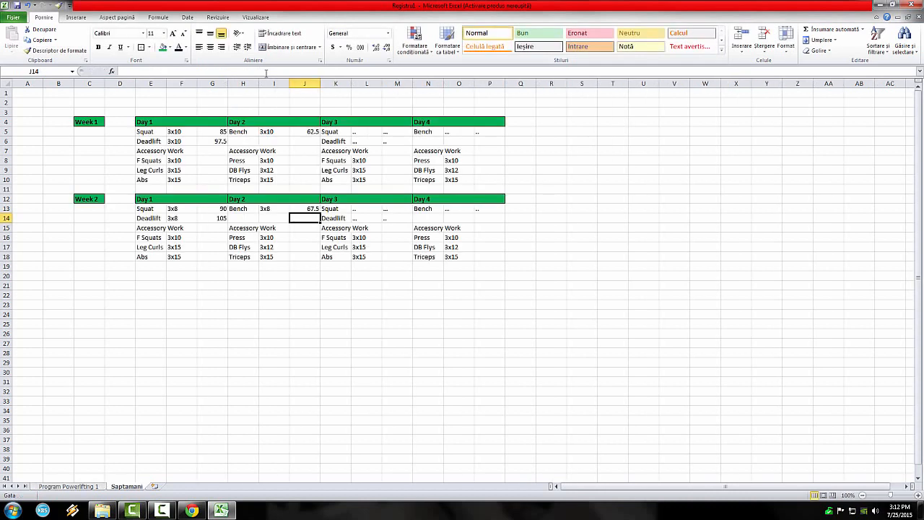
pyautogui.click(344, 265)
pyautogui.click(455, 229)
pyautogui.click(478, 248)
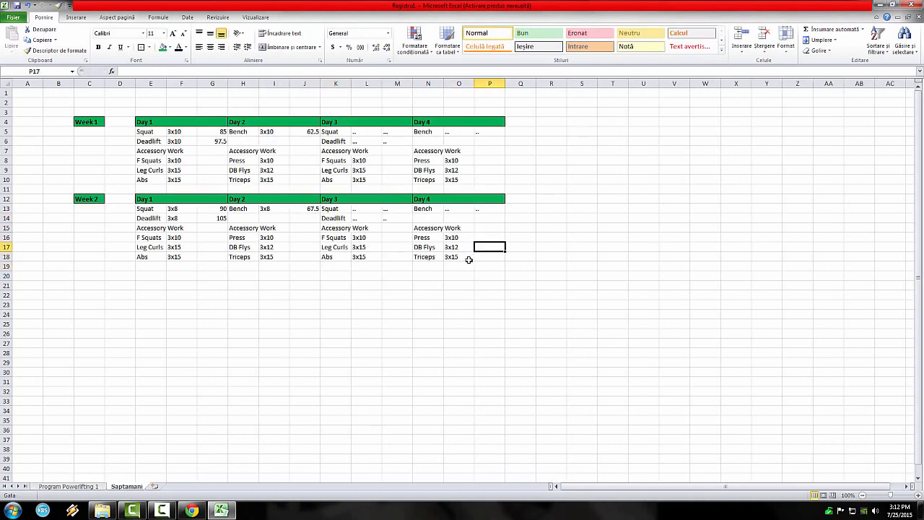
# Copy the whole Week 2 block, C12:P18, and paste it below starting at C20
pyautogui.click(469, 259)
pyautogui.moveTo(449, 284); pyautogui.dragTo(433, 282)
pyautogui.click(153, 218)
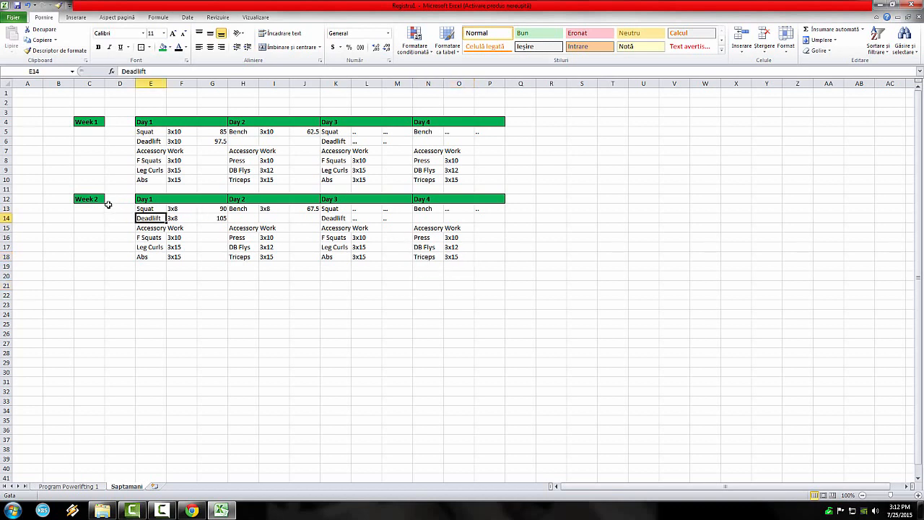
pyautogui.click(91, 199)
pyautogui.moveTo(90, 199); pyautogui.dragTo(481, 257)
pyautogui.hotkey('ctrl', 'c')
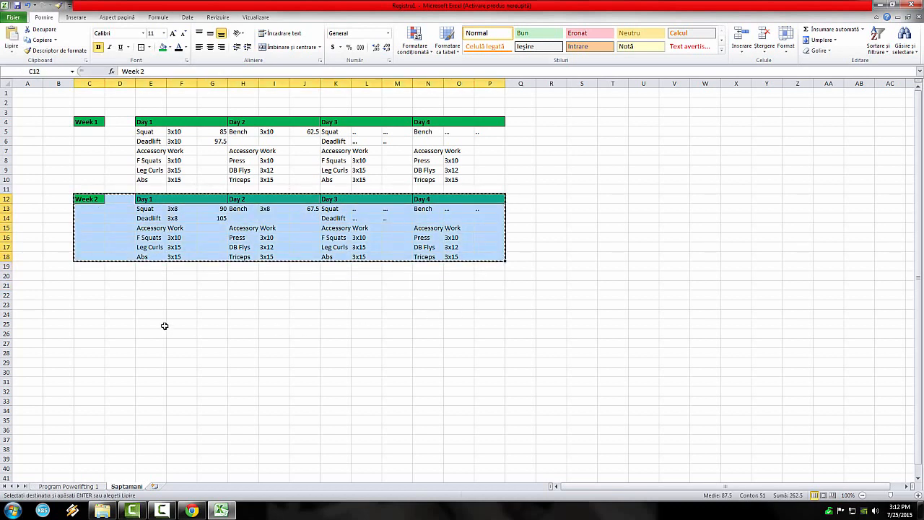
pyautogui.click(84, 278)
pyautogui.hotkey('ctrl', 'v')
pyautogui.click(337, 357)
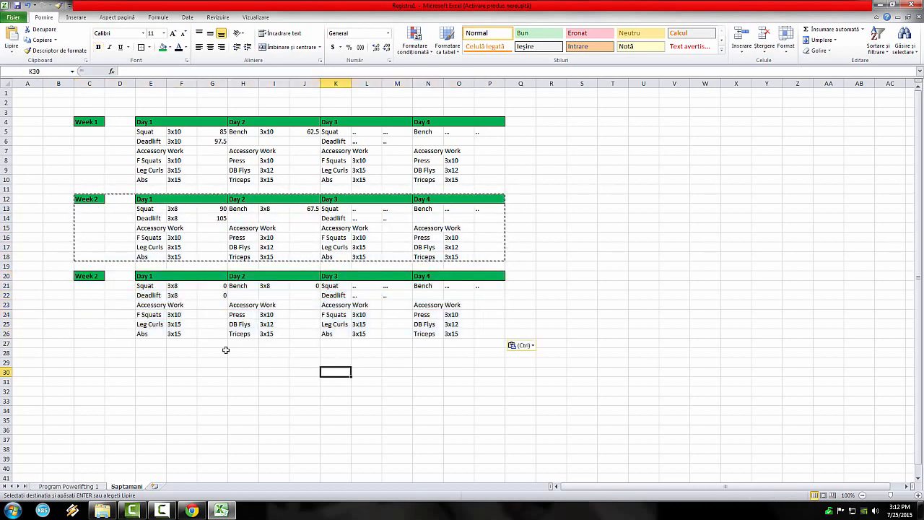
# Set the sets and reps for Squat (F21) and Deadlift (F22) in the pasted block to 4x5
pyautogui.doubleClick(183, 286)
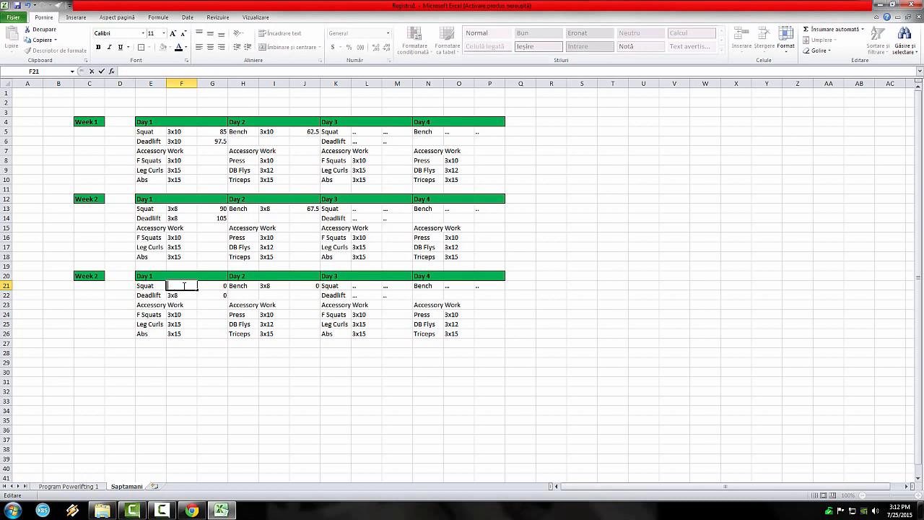
pyautogui.press('Return')
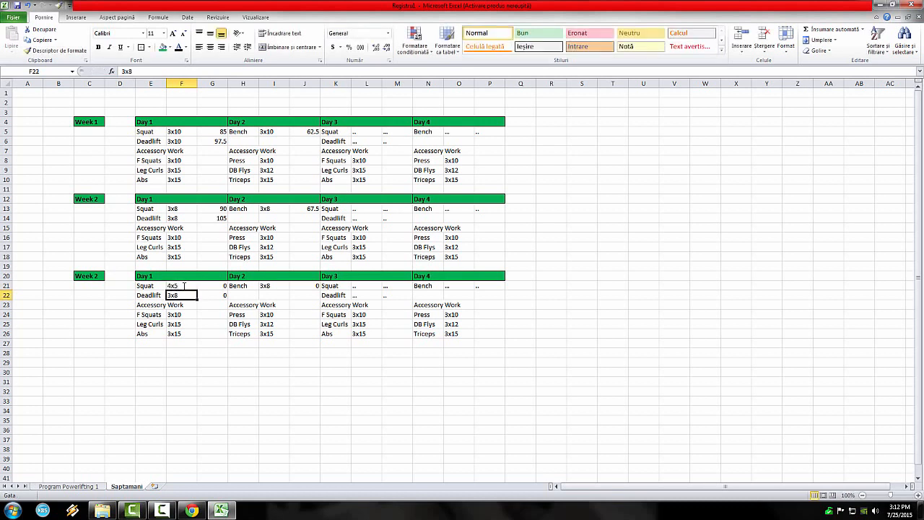
pyautogui.write('4x5')
pyautogui.press('Return')
# Switch to Chrome to consult the rep ranges in Prilepin's Chart, and return to the Excel training sheet
pyautogui.click(191, 510)
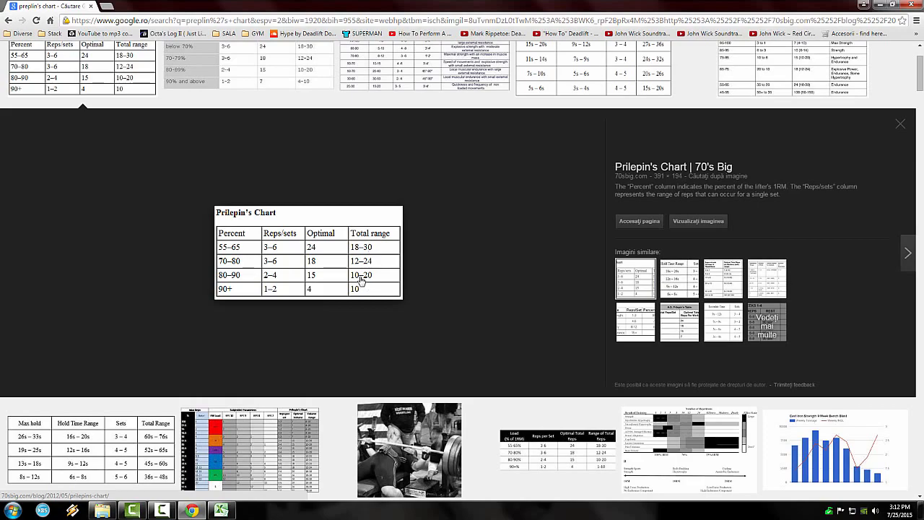
pyautogui.click(222, 510)
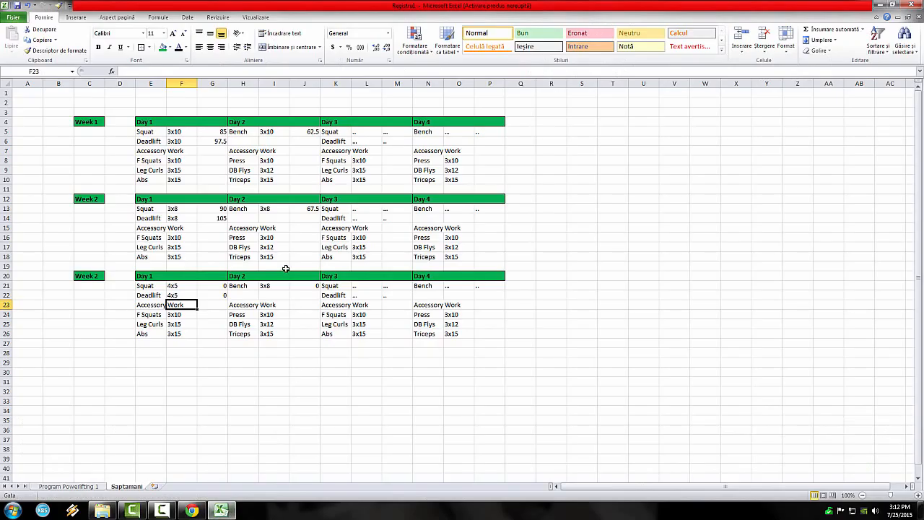
pyautogui.click(182, 286)
pyautogui.click(244, 286)
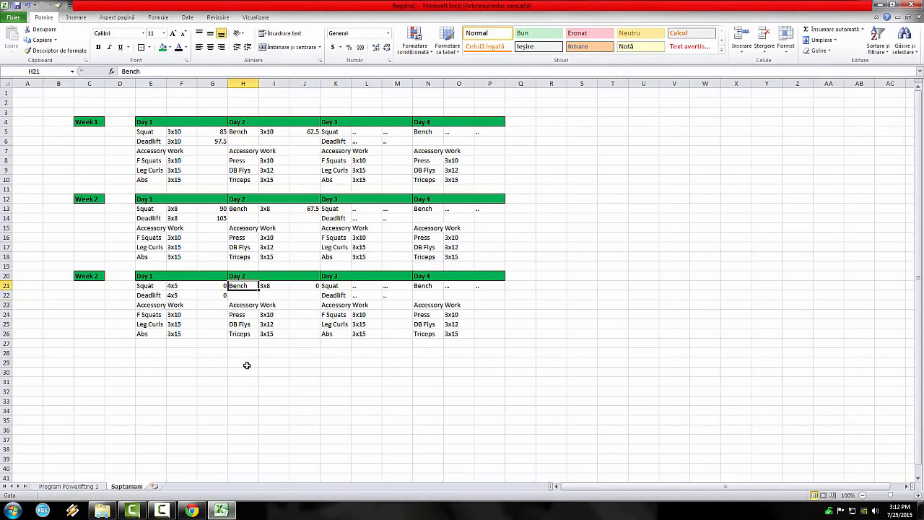
# Change the percentage multiplier in the G21 squat weight formula to 0.8
pyautogui.click(209, 287)
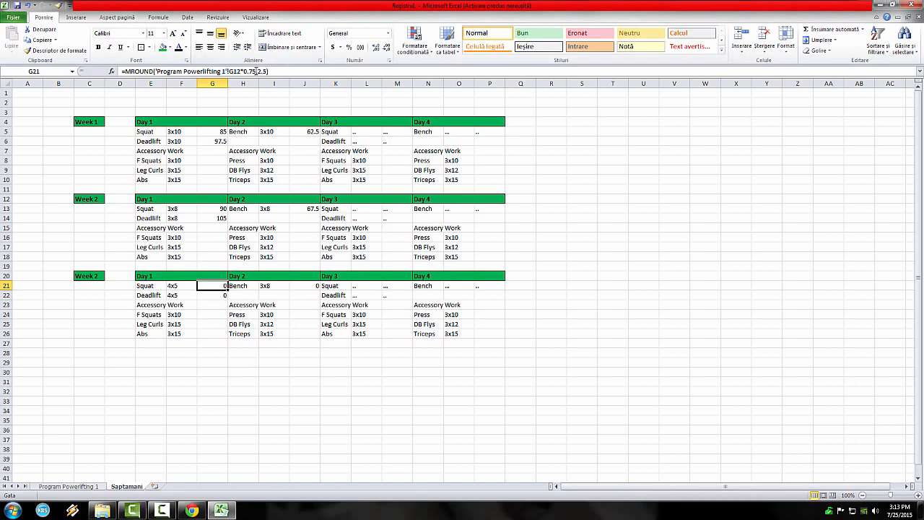
pyautogui.click(254, 71)
pyautogui.doubleClick(253, 71)
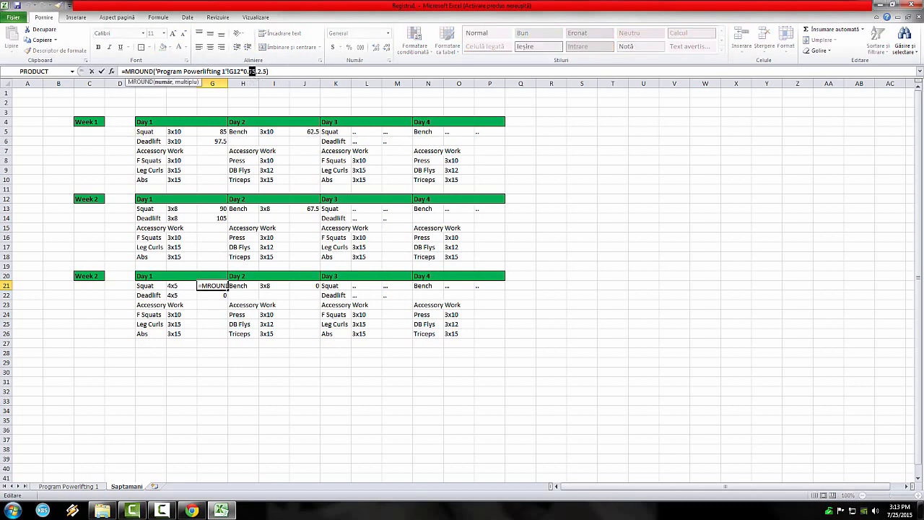
pyautogui.write('8')
pyautogui.press('Return')
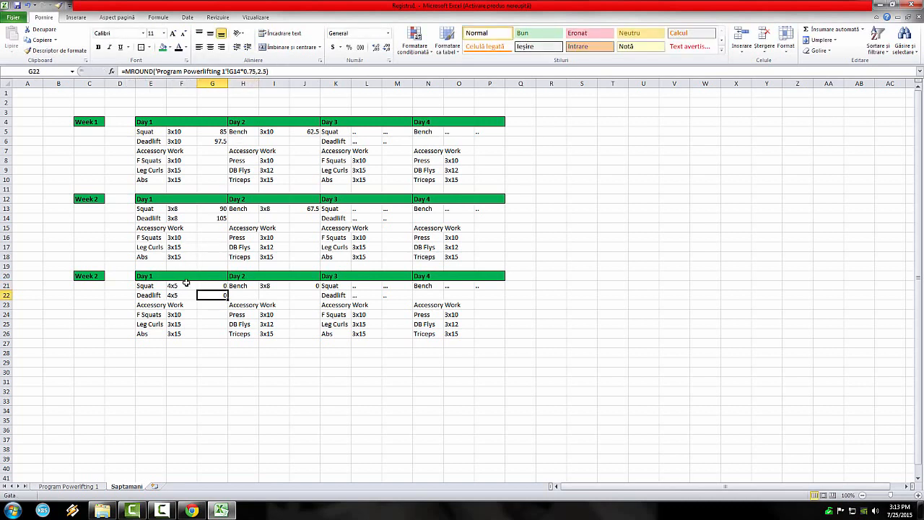
# Set the Day 2 Bench sets and reps in I21 to 4x5
pyautogui.click(276, 287)
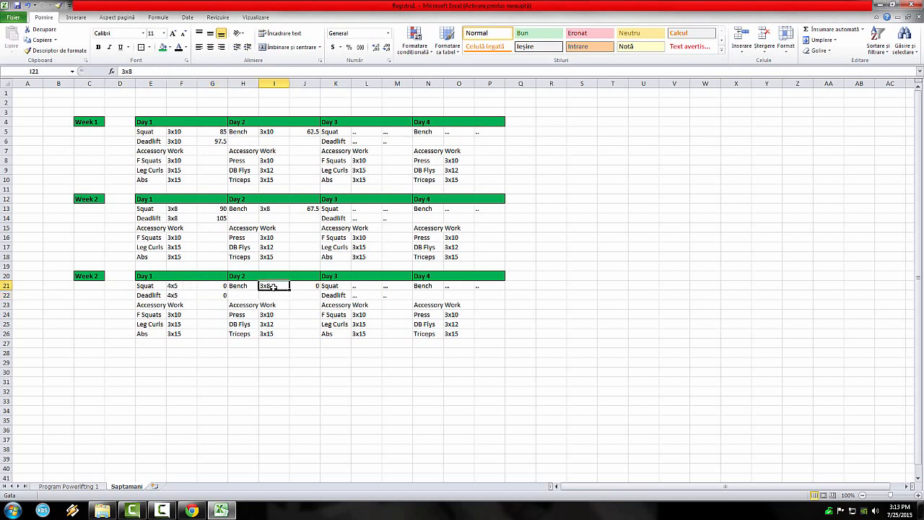
pyautogui.write('3x')
pyautogui.moveTo(277, 288); pyautogui.dragTo(255, 287)
pyautogui.write('4x5')
pyautogui.click(300, 380)
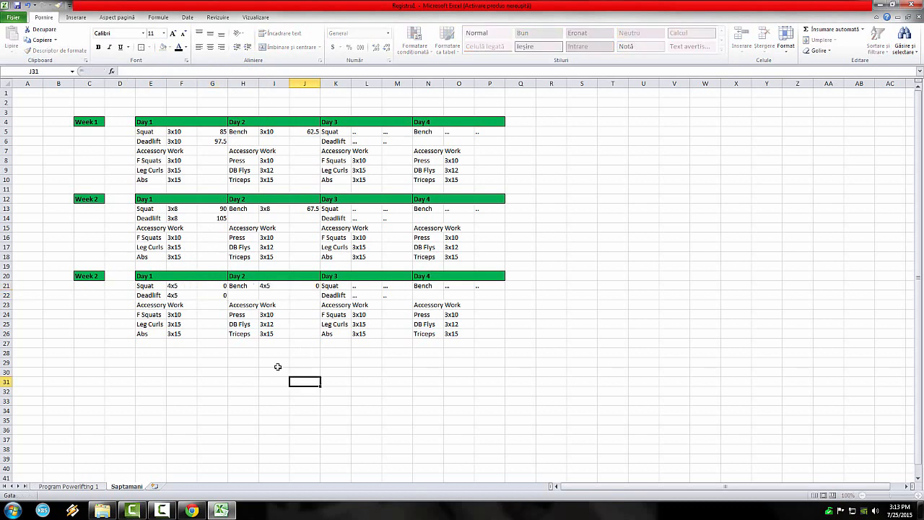
# Rewrite the squat weight formula in G21 as MROUND of the Squat max (G4 on Program Powerlifting 1) times .8, with multiple 2.5
pyautogui.click(209, 287)
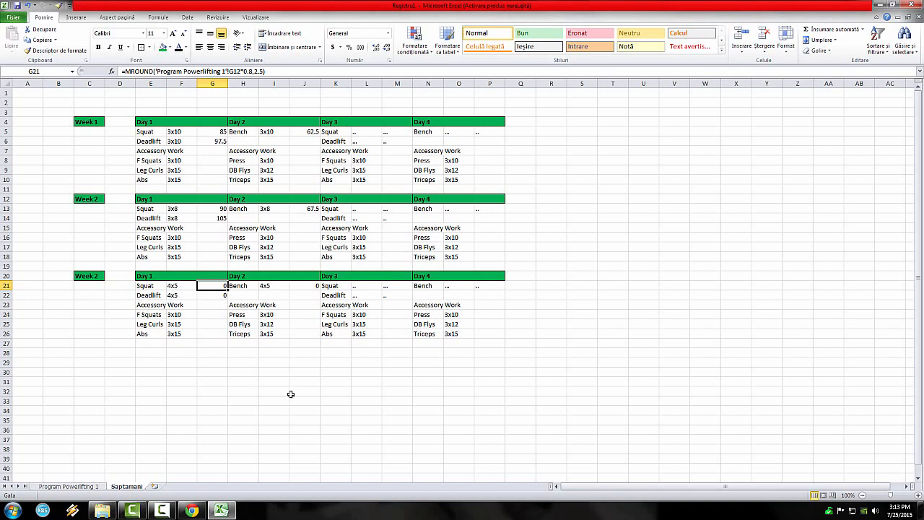
pyautogui.click(184, 285)
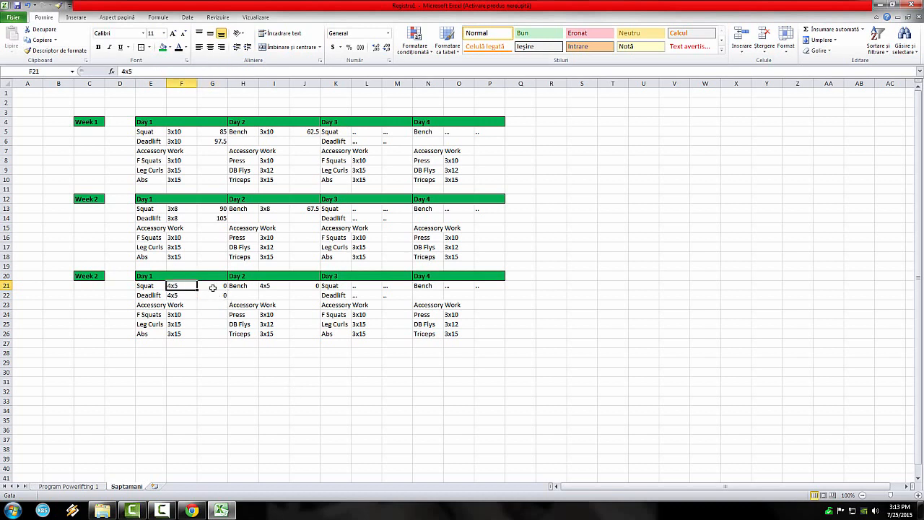
pyautogui.click(213, 287)
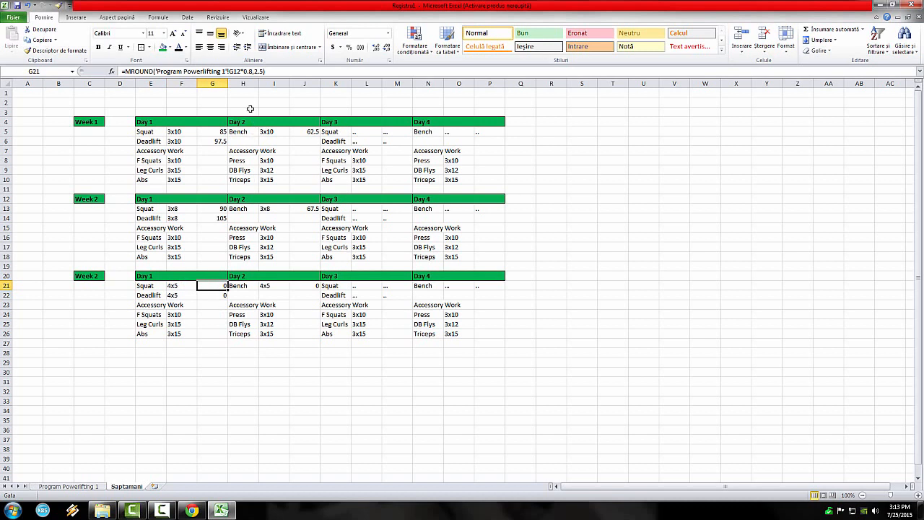
pyautogui.tripleClick(254, 70)
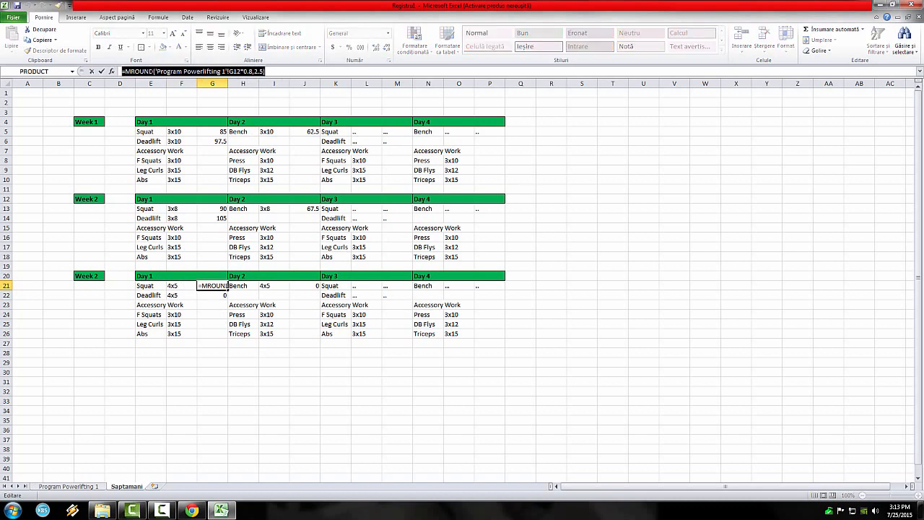
pyautogui.write('=mroo')
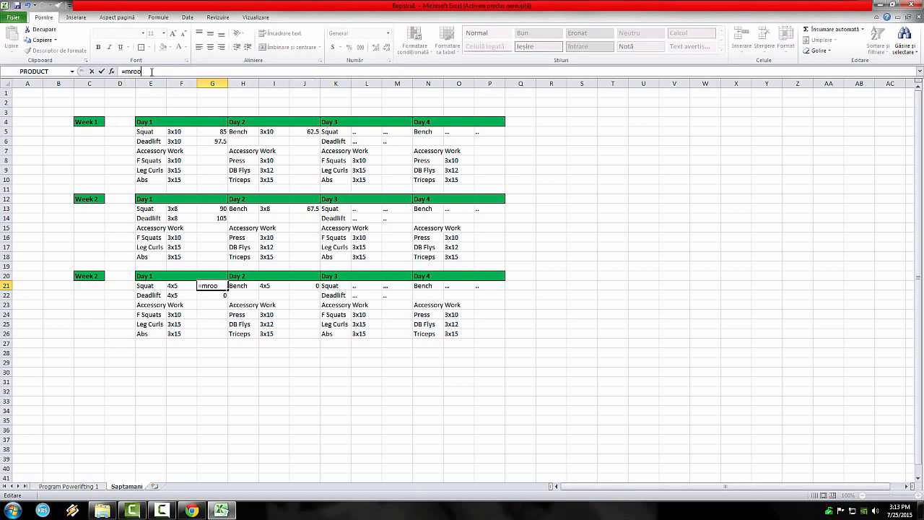
pyautogui.press('Tab')
pyautogui.click(96, 486)
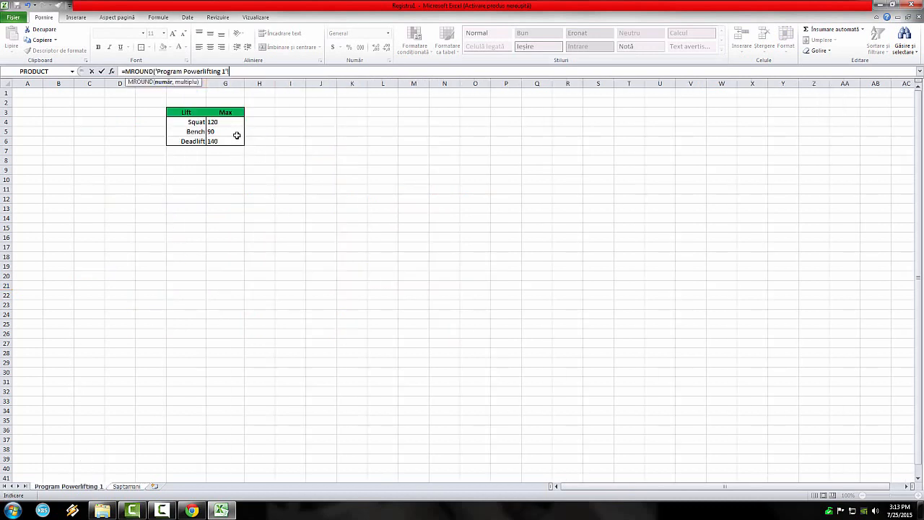
pyautogui.click(225, 122)
pyautogui.write('*.8,2.5')
pyautogui.press('Return')
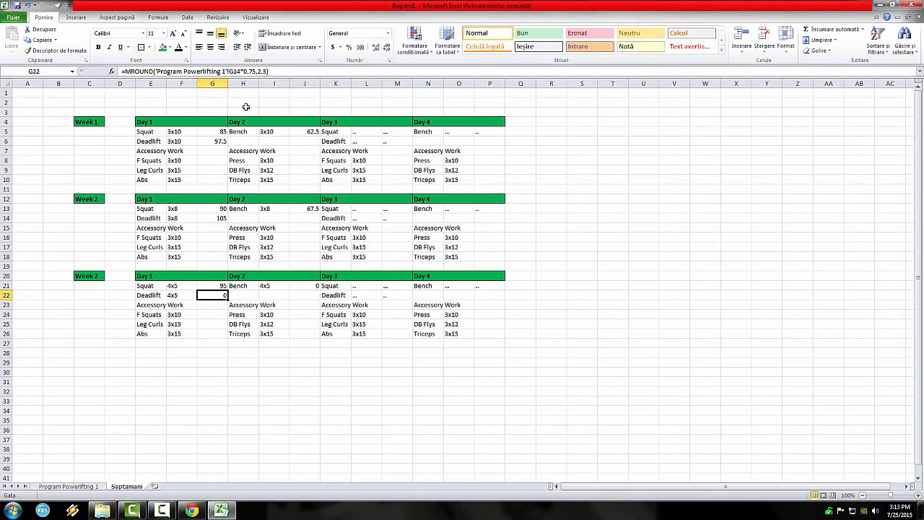
# Rewrite the deadlift weight formula in G22 as MROUND of the Deadlift max (G6 on Program Powerlifting 1) times .8, with multiple 2.5
pyautogui.moveTo(281, 72); pyautogui.dragTo(118, 68)
pyautogui.press('BackSpace')
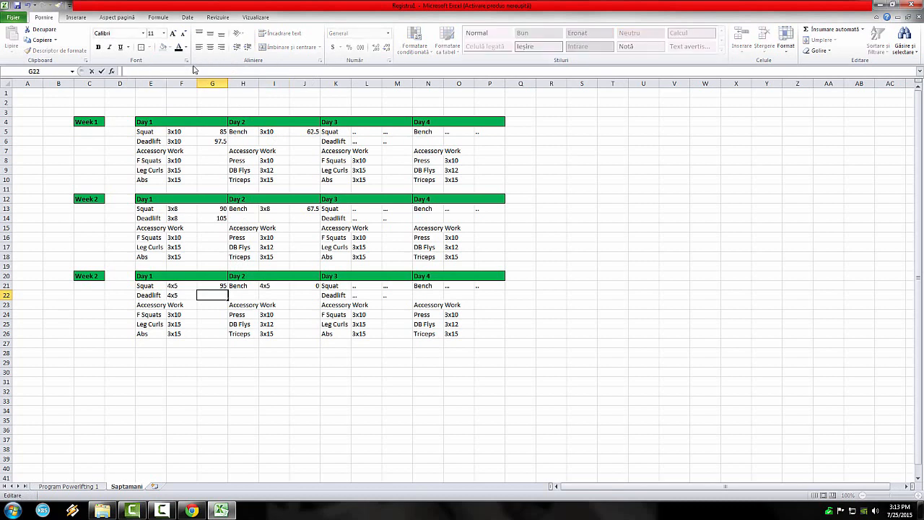
pyautogui.write('=mro')
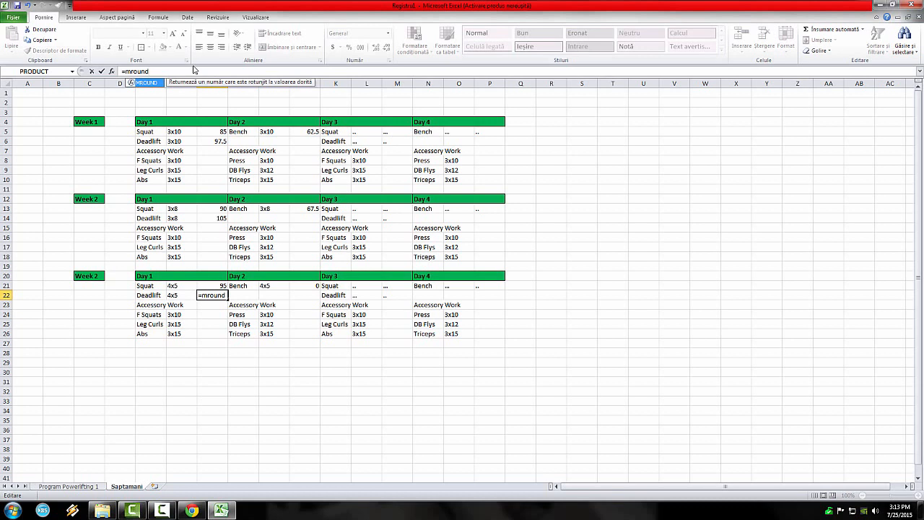
pyautogui.write('und')
pyautogui.press('Tab')
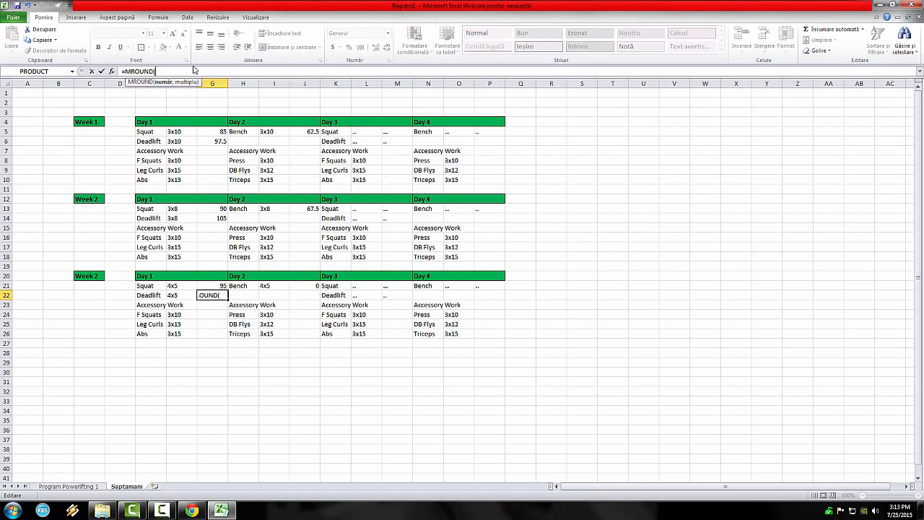
pyautogui.click(69, 486)
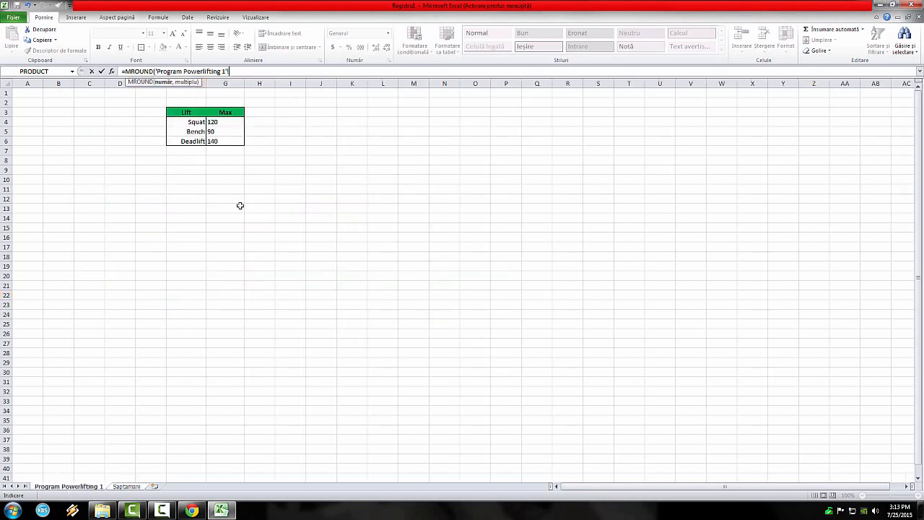
pyautogui.click(218, 140)
pyautogui.write('*')
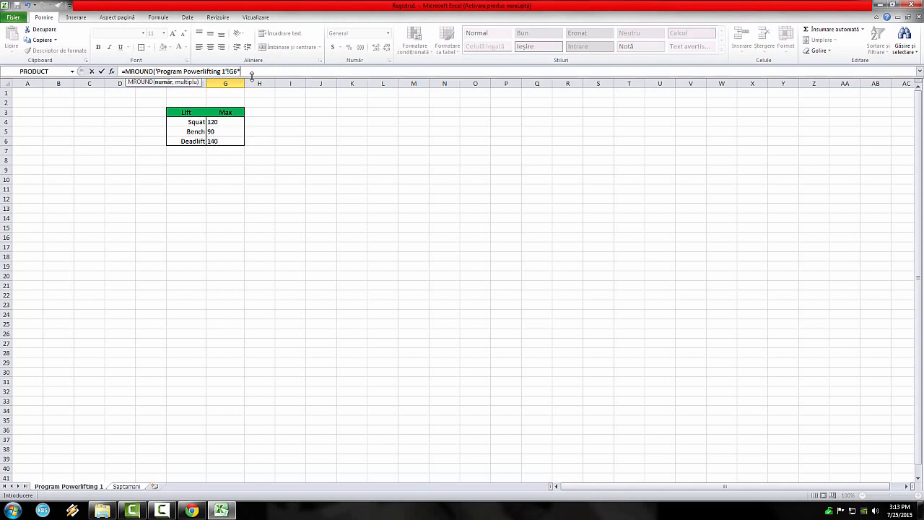
pyautogui.write('.8,2.5')
pyautogui.press('Return')
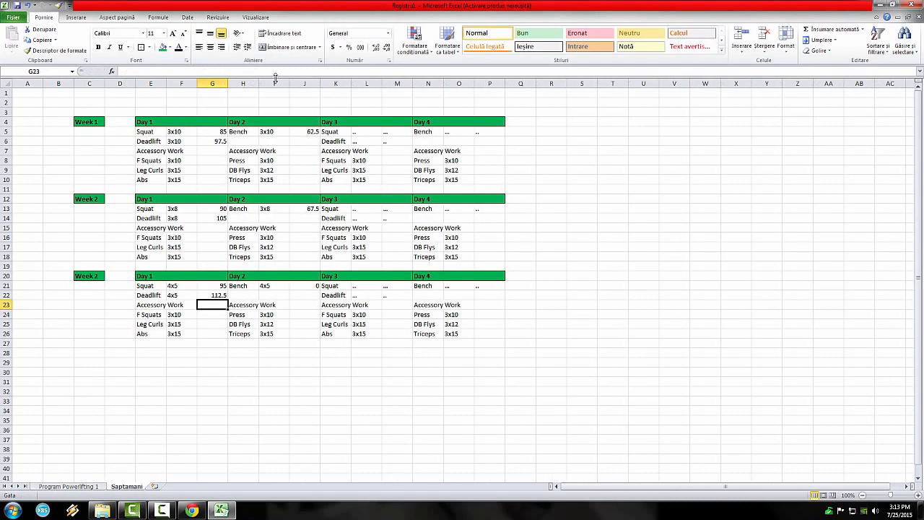
# Rewrite the bench weight formula in J21 as MROUND of the Bench max (G5 on Program Powerlifting 1) times .85, with multiple 2.5
pyautogui.click(281, 286)
pyautogui.press('Right')
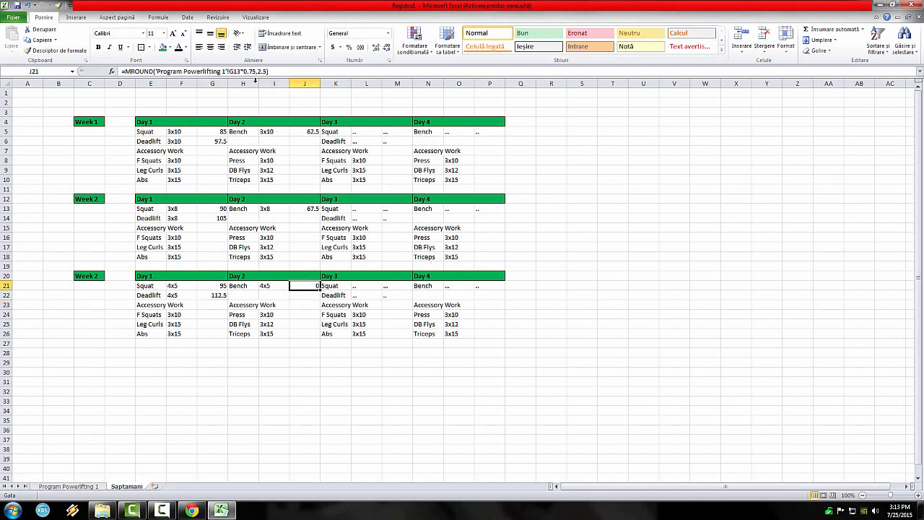
pyautogui.press('F2')
pyautogui.hotkey('shift', 'Home')
pyautogui.write('=mrou')
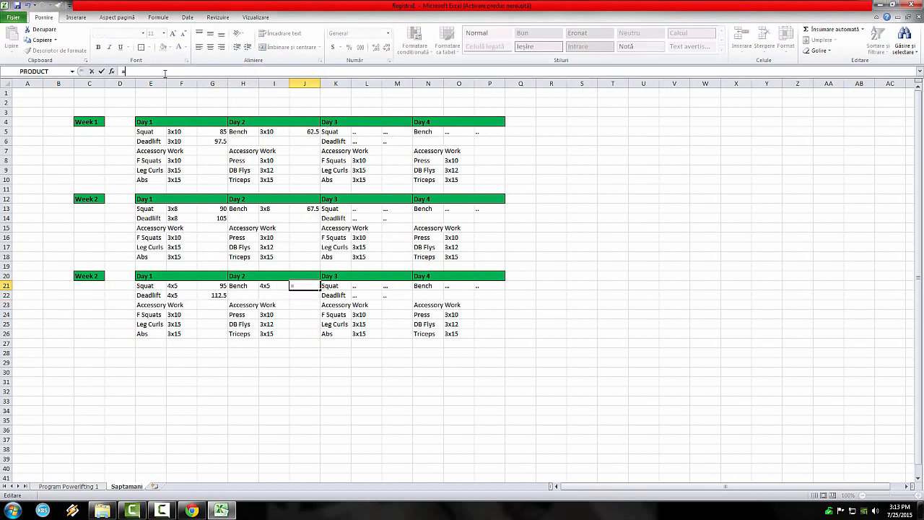
pyautogui.press('Tab')
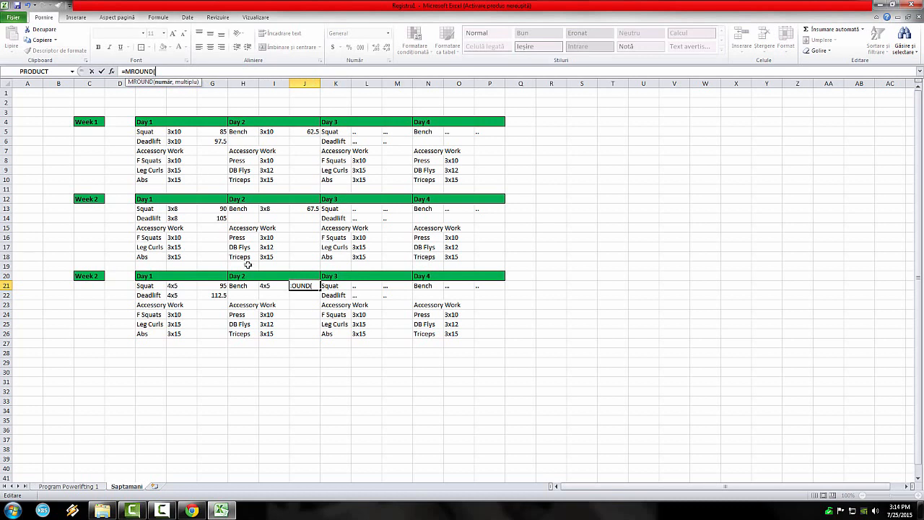
pyautogui.click(81, 485)
pyautogui.click(224, 131)
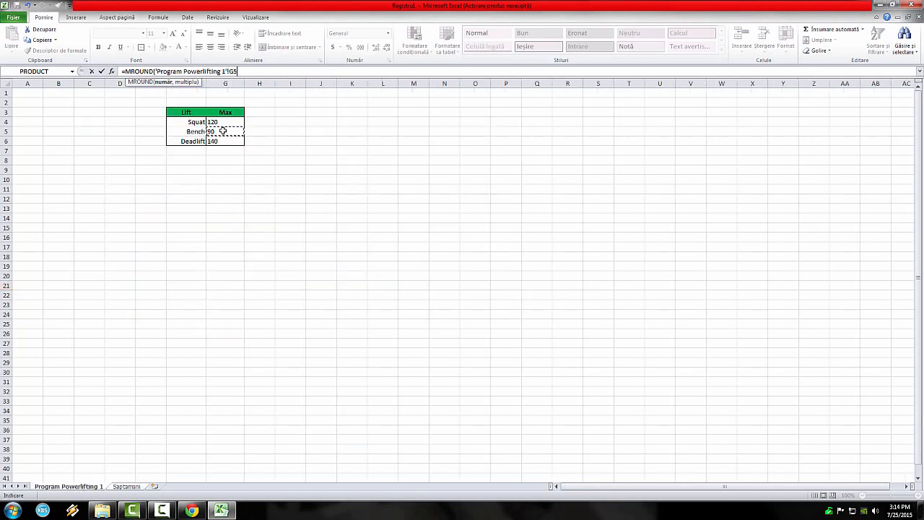
pyautogui.write('*')
pyautogui.write('.85,2.5')
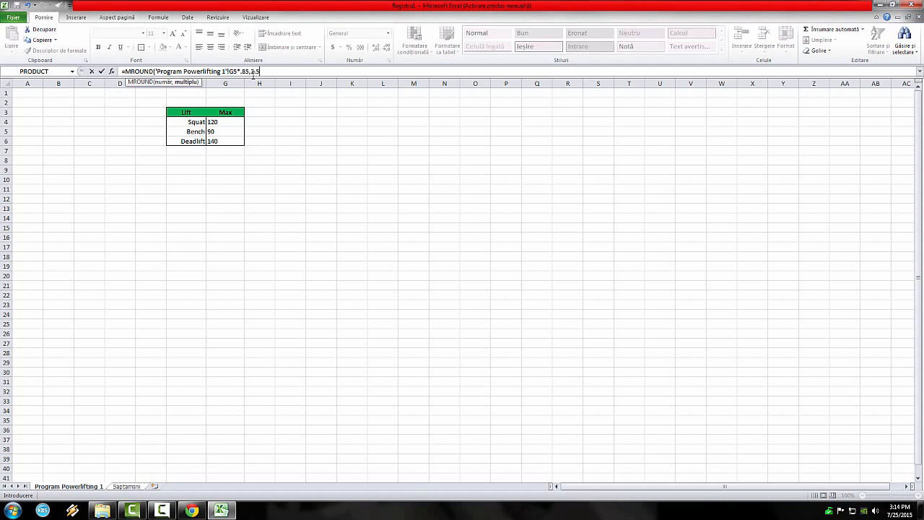
pyautogui.press('Return')
pyautogui.moveTo(379, 332); pyautogui.dragTo(384, 330)
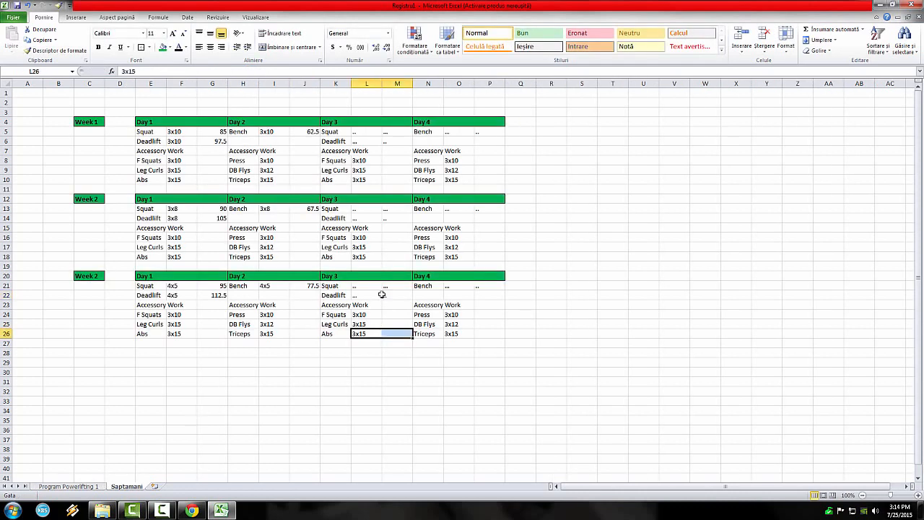
pyautogui.click(377, 283)
pyautogui.click(530, 420)
# Rename the third block's heading in C20 to Week 3
pyautogui.click(91, 276)
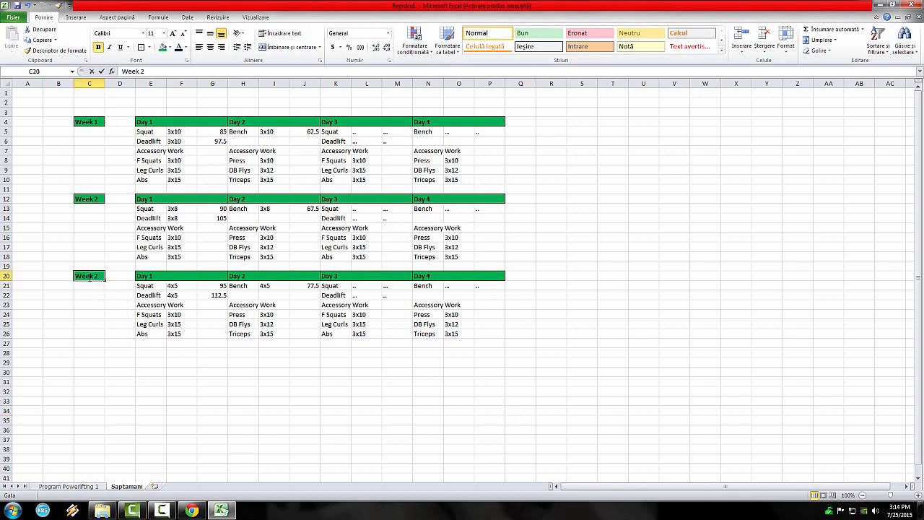
pyautogui.doubleClick(94, 276)
pyautogui.doubleClick(96, 276)
pyautogui.write('3')
pyautogui.click(182, 362)
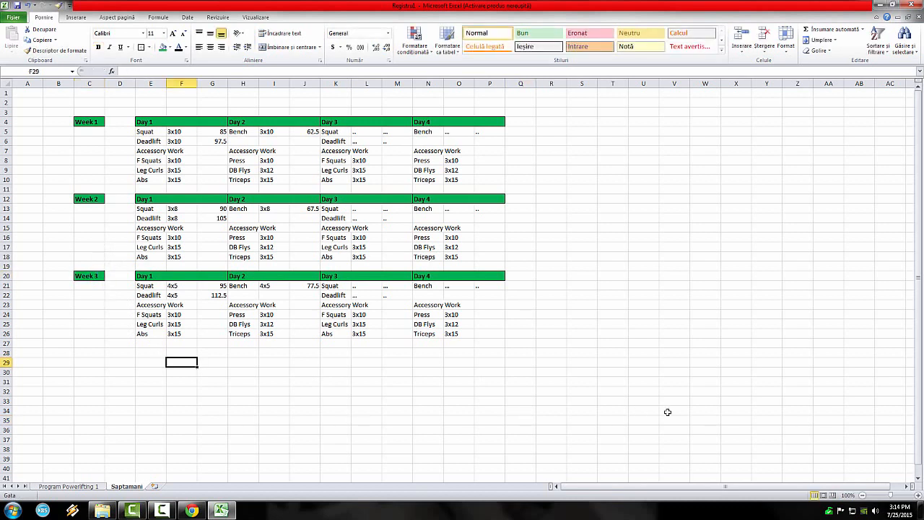
# Inspect the formula behind the Week 3 bench weight in J21
pyautogui.click(299, 288)
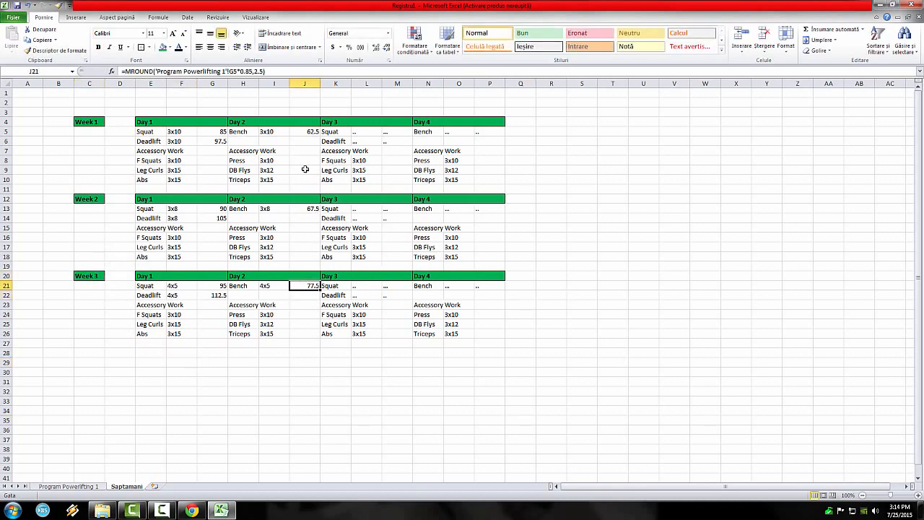
# Compare the bench set schemes and weight formulas across the Week 1, Week 2 and Week 3 blocks
pyautogui.click(269, 131)
pyautogui.click(263, 208)
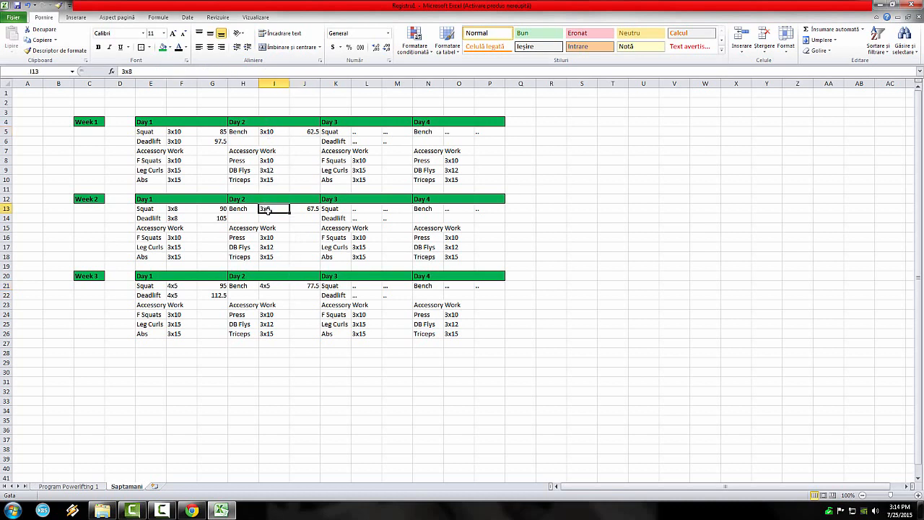
pyautogui.click(312, 286)
pyautogui.click(276, 133)
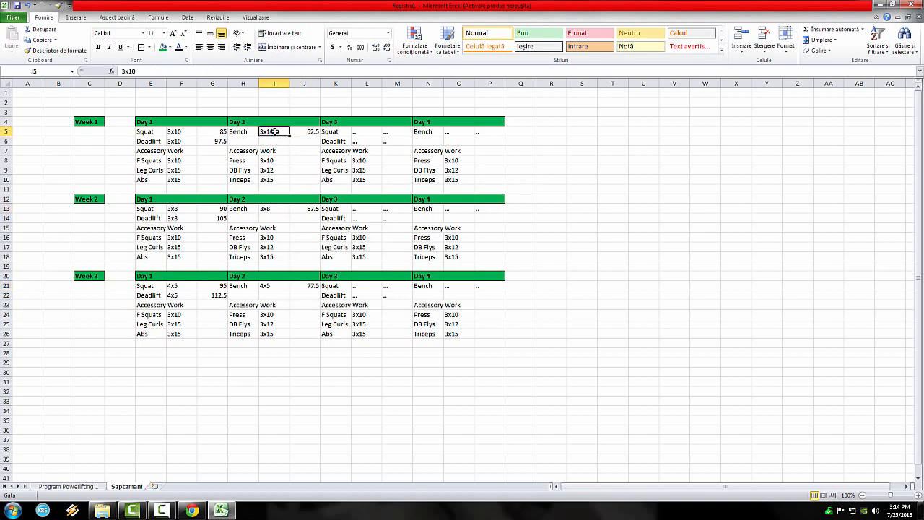
pyautogui.click(280, 208)
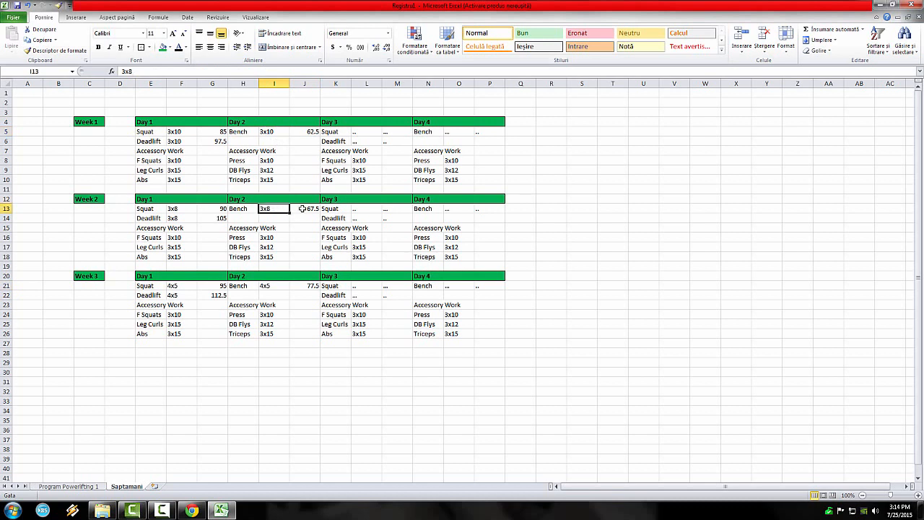
pyautogui.click(302, 208)
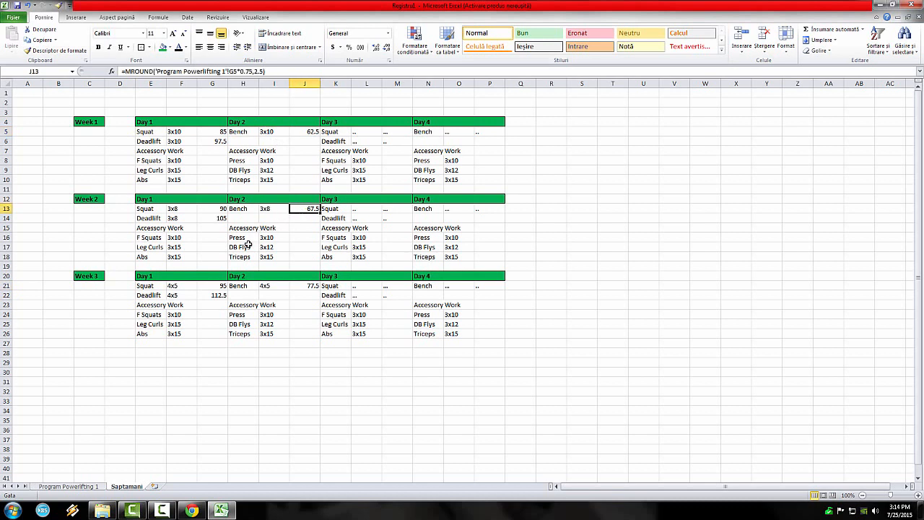
pyautogui.click(278, 208)
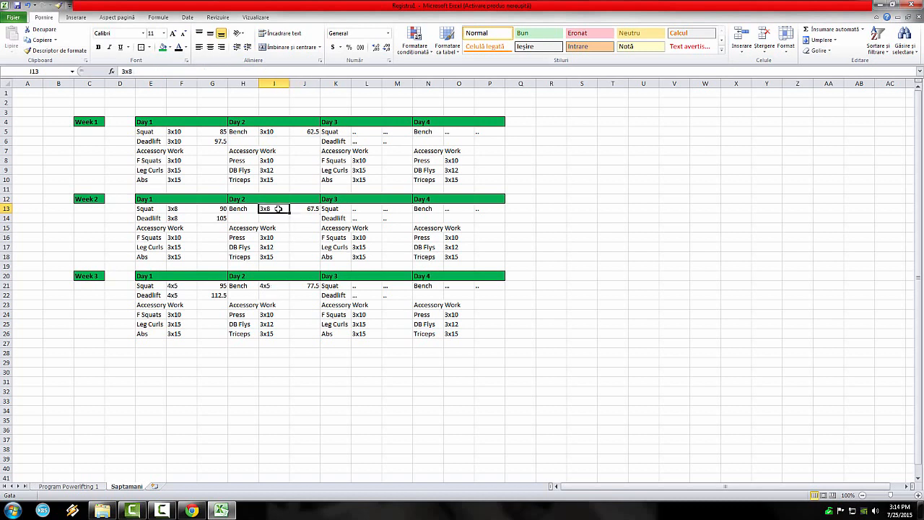
pyautogui.click(271, 286)
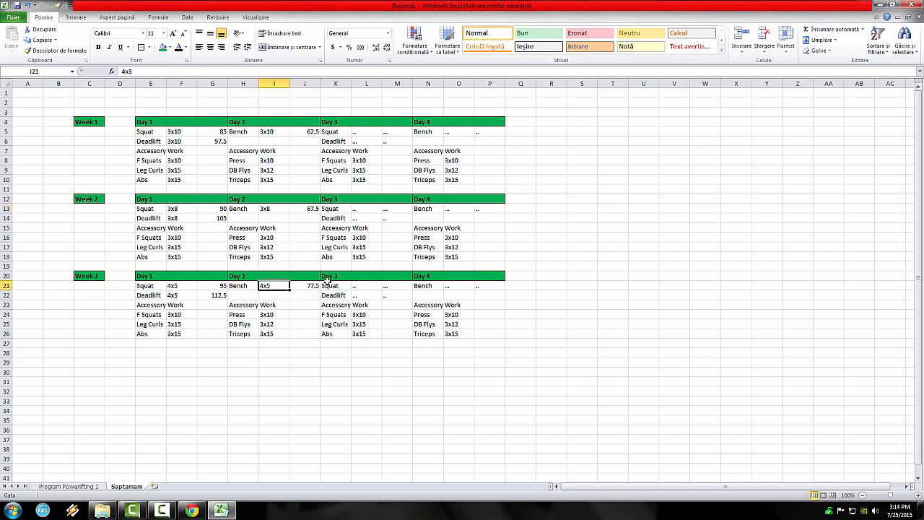
pyautogui.click(312, 286)
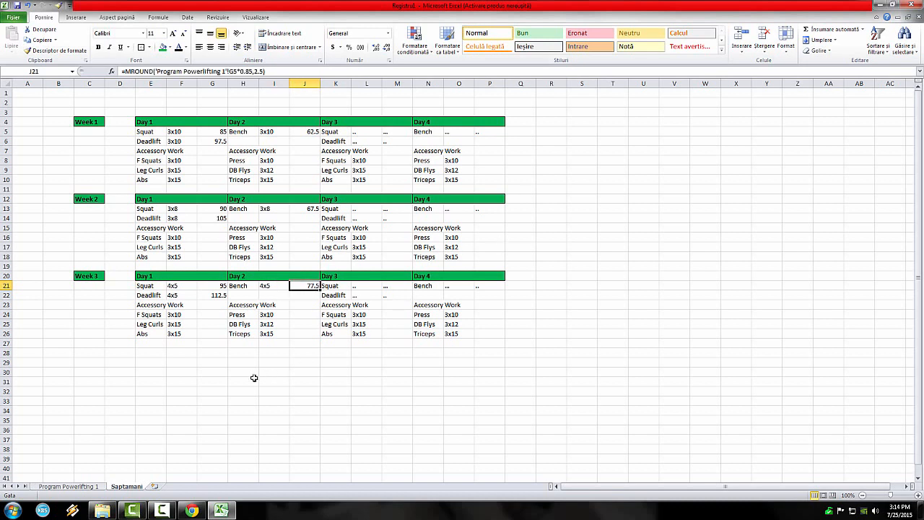
pyautogui.click(87, 351)
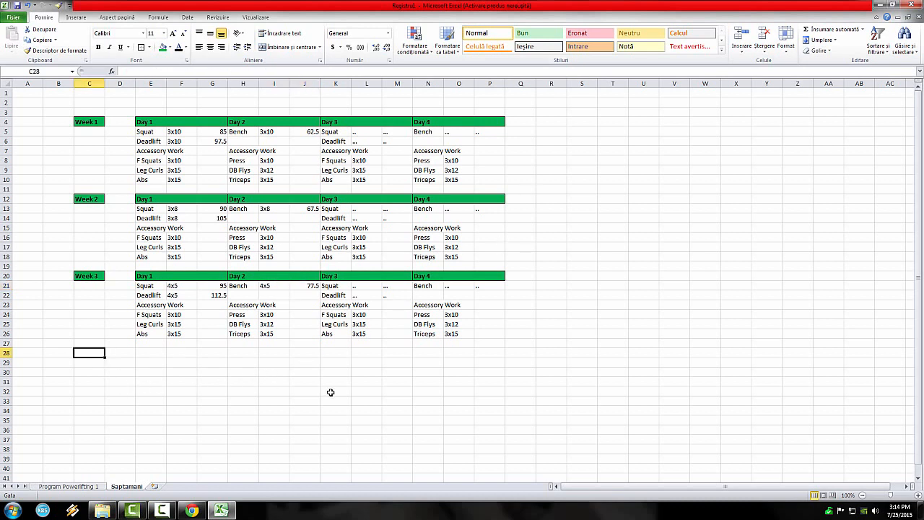
pyautogui.click(310, 288)
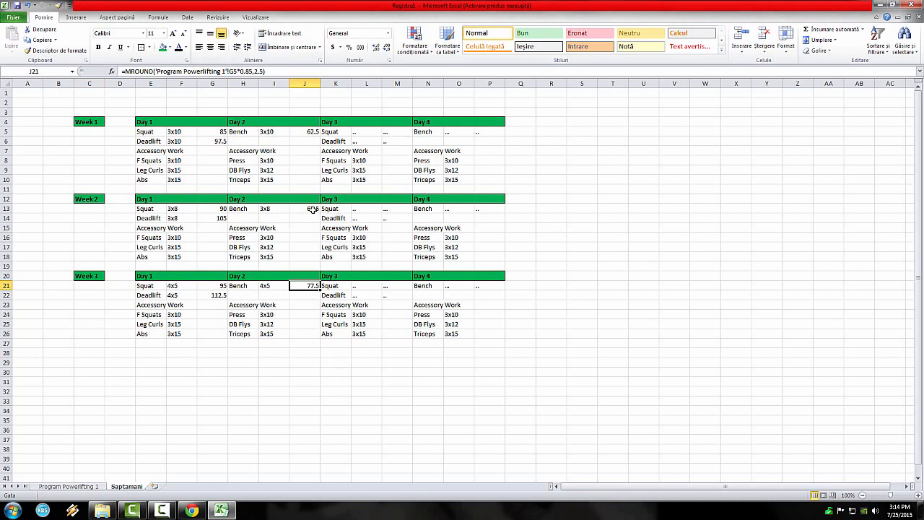
# Check the Week 3 squat and deadlift formulas and set the bench multiplier in J21 to 0.8
pyautogui.click(204, 289)
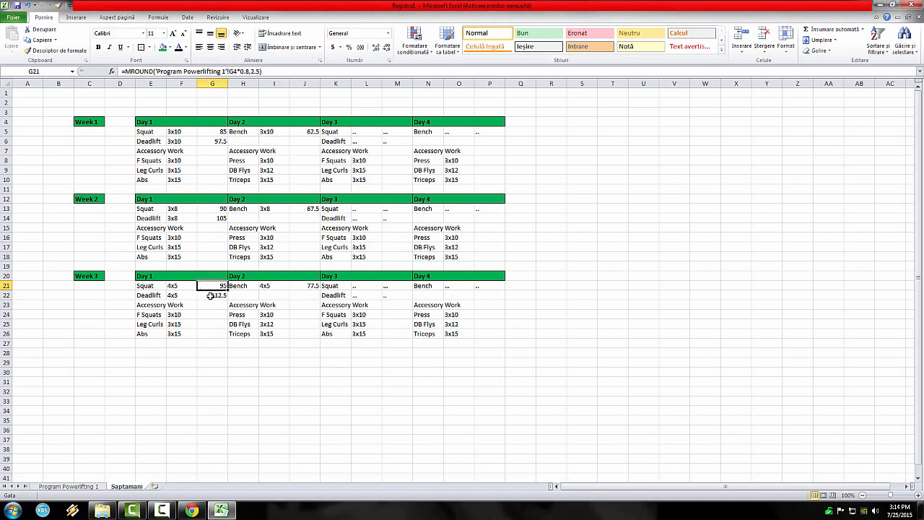
pyautogui.click(210, 296)
pyautogui.click(312, 286)
pyautogui.click(253, 70)
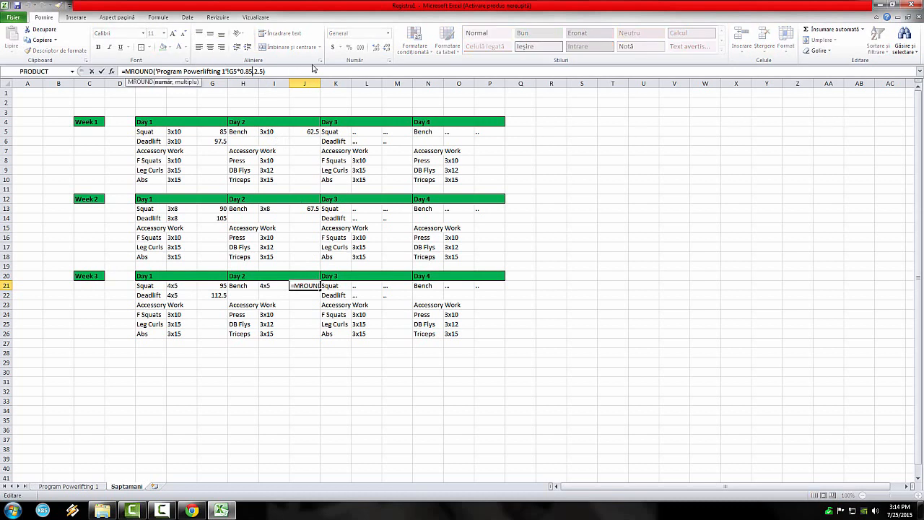
pyautogui.press('BackSpace')
pyautogui.press('Return')
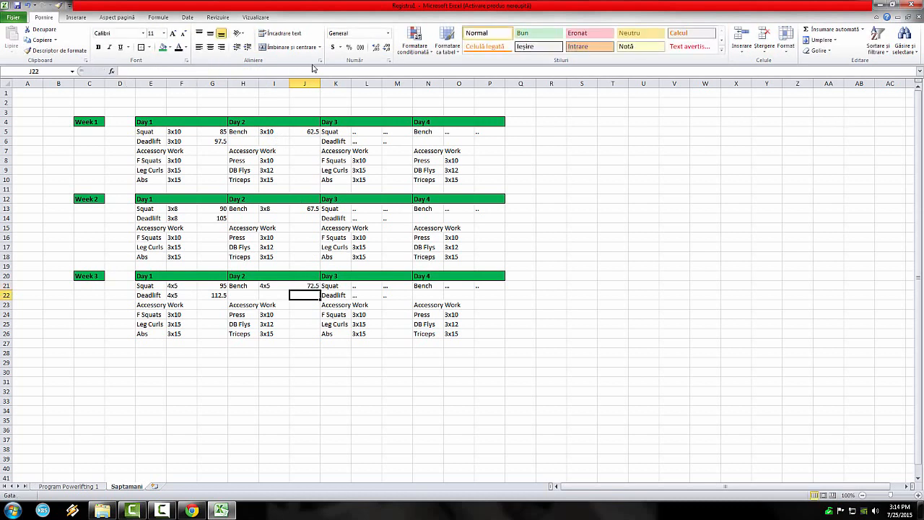
# Copy the whole Week 3 block (C20:P26) and paste it below, starting at C28
pyautogui.click(274, 372)
pyautogui.moveTo(88, 277); pyautogui.dragTo(495, 336)
pyautogui.hotkey('ctrl', 'c')
pyautogui.click(87, 354)
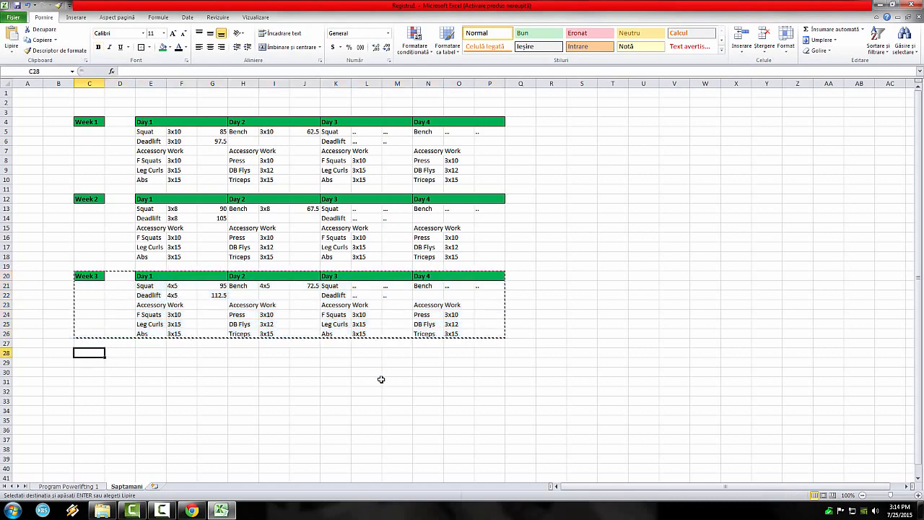
pyautogui.hotkey('ctrl', 'v')
# Rename the pasted block's heading in C28 to Week 4
pyautogui.click(84, 356)
pyautogui.doubleClick(97, 351)
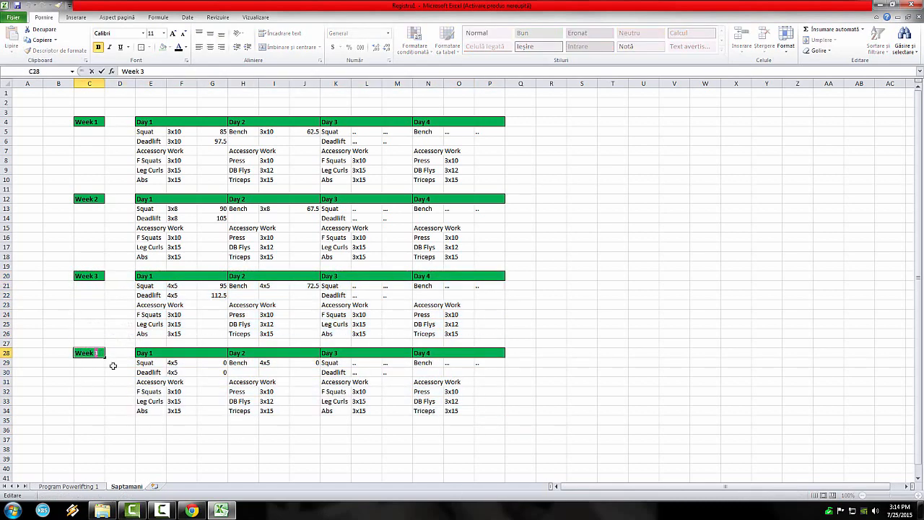
pyautogui.write('4')
pyautogui.click(153, 440)
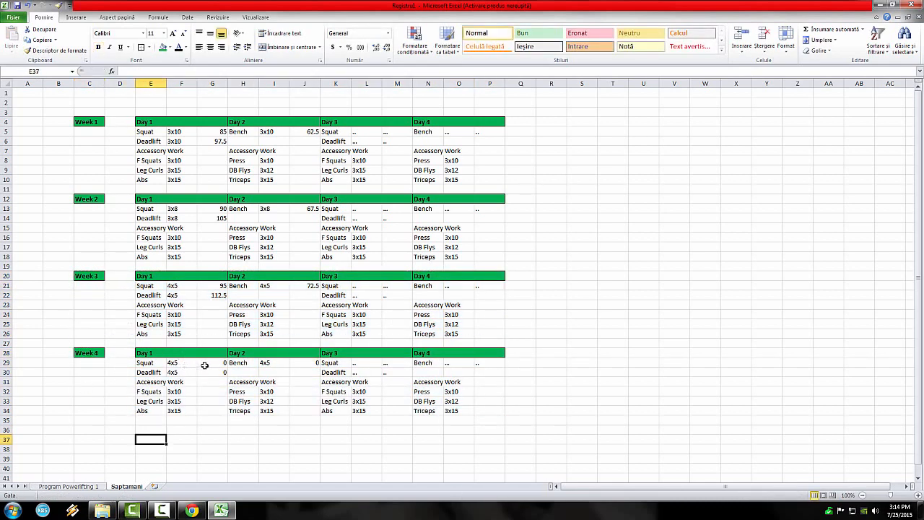
# Set the Week 4 Day 1 squat and deadlift sets in F29 and F30 to 3x5
pyautogui.click(185, 364)
pyautogui.doubleClick(185, 364)
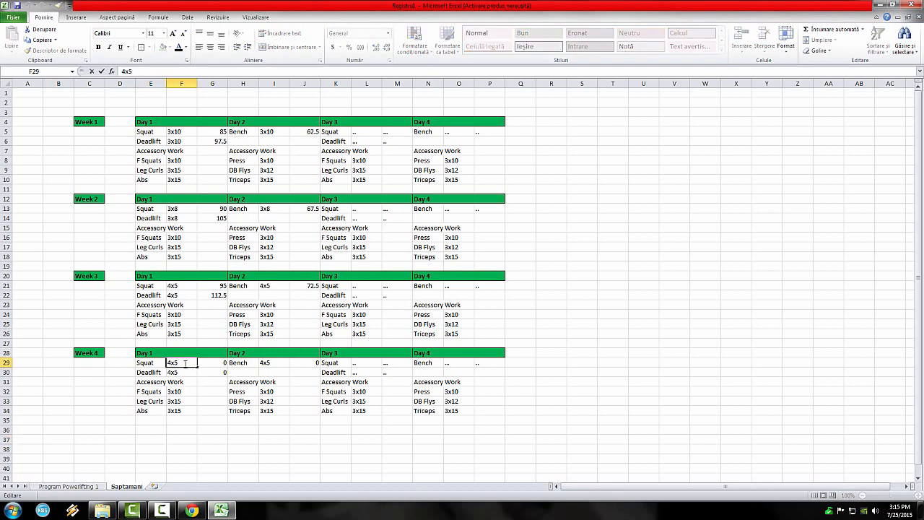
pyautogui.press('BackSpace')
pyautogui.press('BackSpace')
pyautogui.press('BackSpace')
pyautogui.write('3x5')
pyautogui.press('Return')
pyautogui.write('3x5')
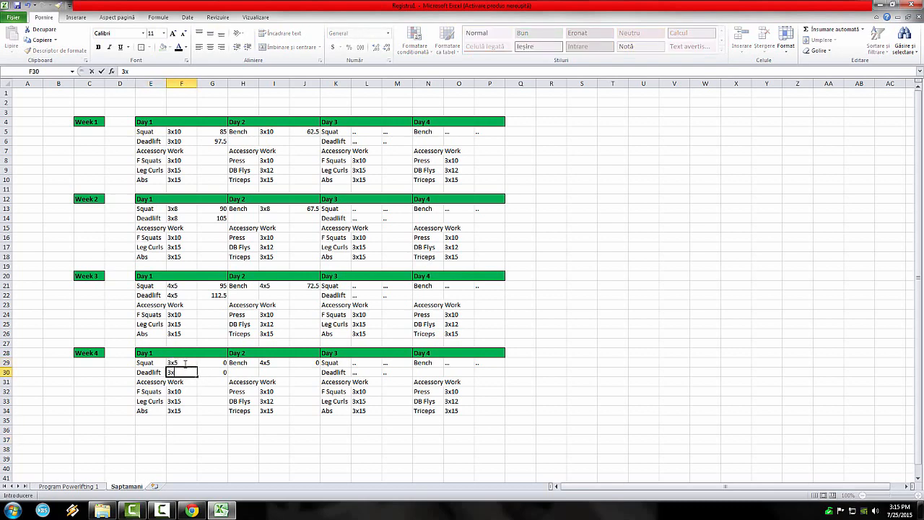
pyautogui.press('Return')
# Set the Week 4 Day 2 bench sets in I29 to 3x5
pyautogui.press('Up')
pyautogui.press('Up')
pyautogui.press('Right')
pyautogui.press('Up')
pyautogui.press('Right')
pyautogui.press('Down')
pyautogui.press('Right')
pyautogui.write('3')
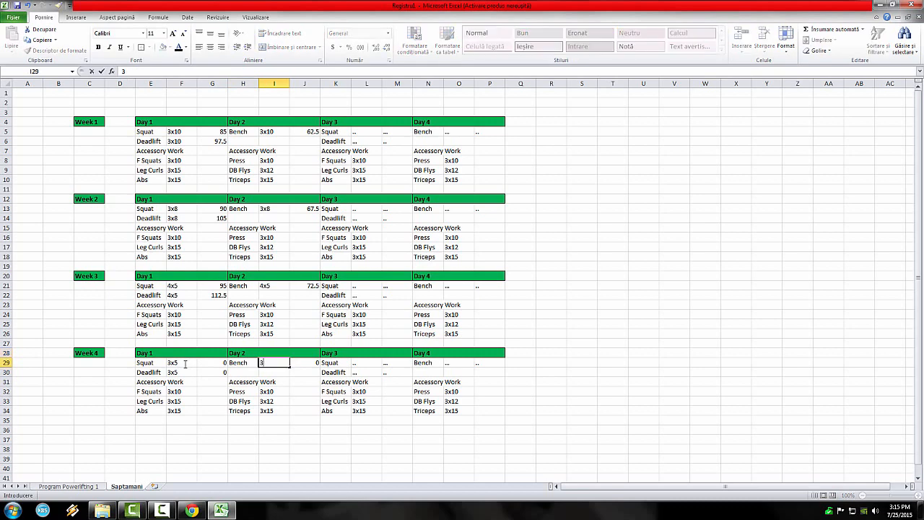
pyautogui.press('Return')
# Rewrite the squat weight formula in G29 as MROUND of the Squat max (G4 on Program Powerlifting 1) times .85, with multiple 2.5
pyautogui.press('Left')
pyautogui.press('Left')
pyautogui.press('Left')
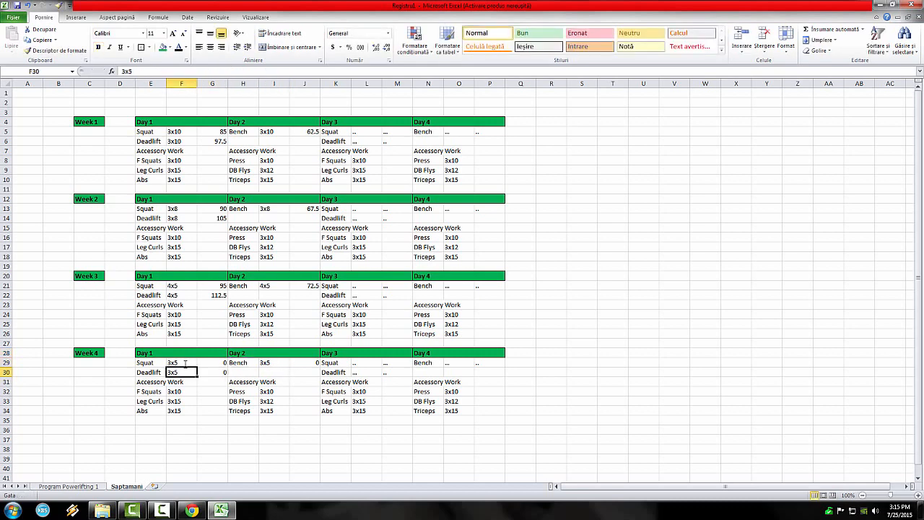
pyautogui.press('Up')
pyautogui.press('Right')
pyautogui.moveTo(268, 72); pyautogui.dragTo(157, 72)
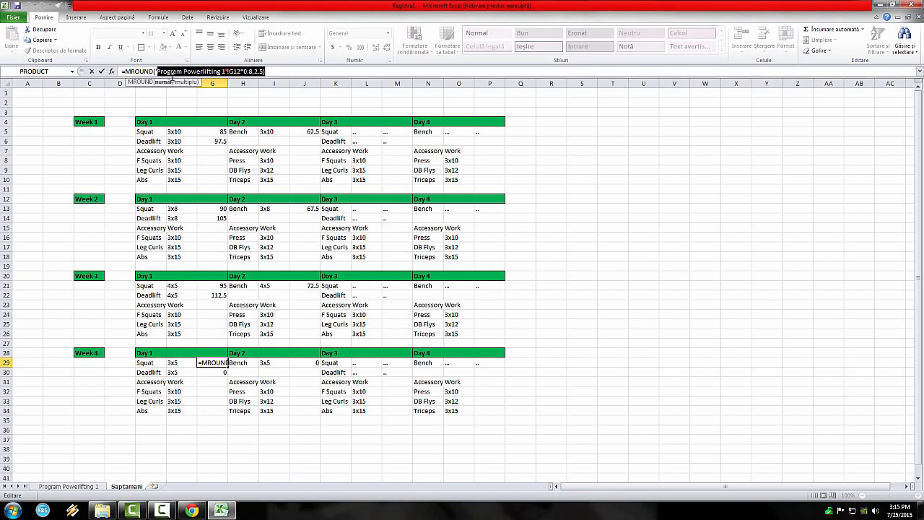
pyautogui.press('BackSpace')
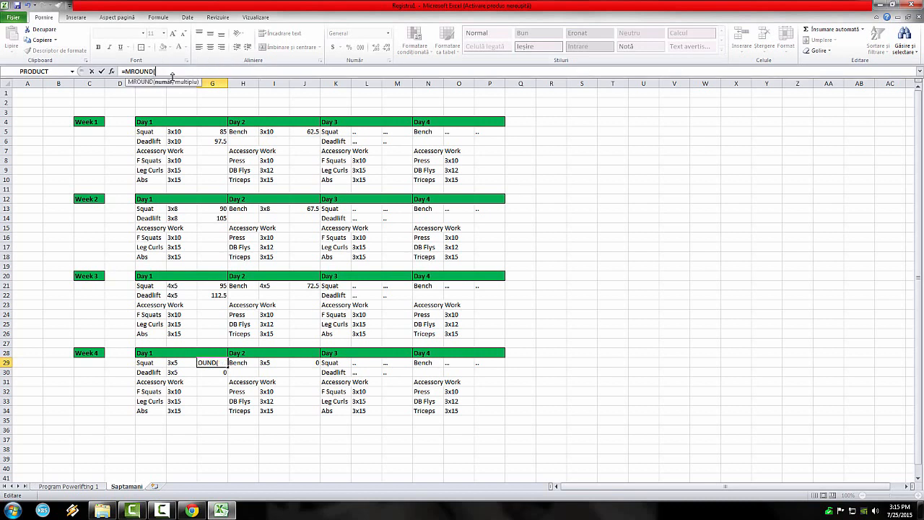
pyautogui.click(69, 486)
pyautogui.click(226, 125)
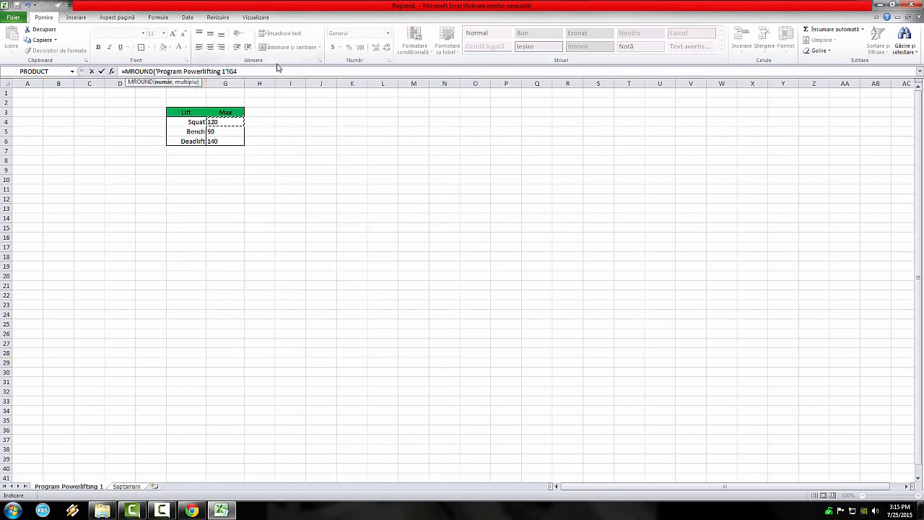
pyautogui.write('*.85,2.5')
pyautogui.press('Return')
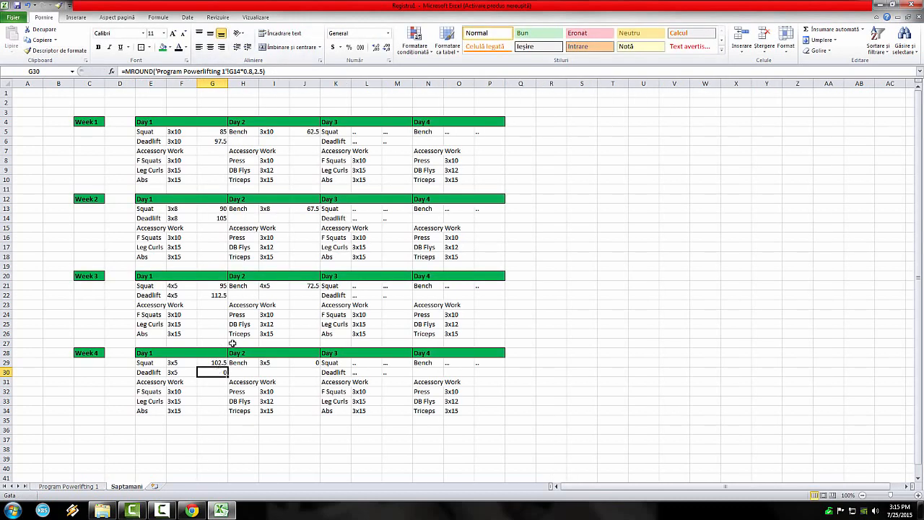
# Rewrite the deadlift weight formula in G30 as MROUND of the Deadlift max (G6 on Program Powerlifting 1) times .85, with multiple 2.5
pyautogui.moveTo(266, 71); pyautogui.dragTo(157, 73)
pyautogui.press('BackSpace')
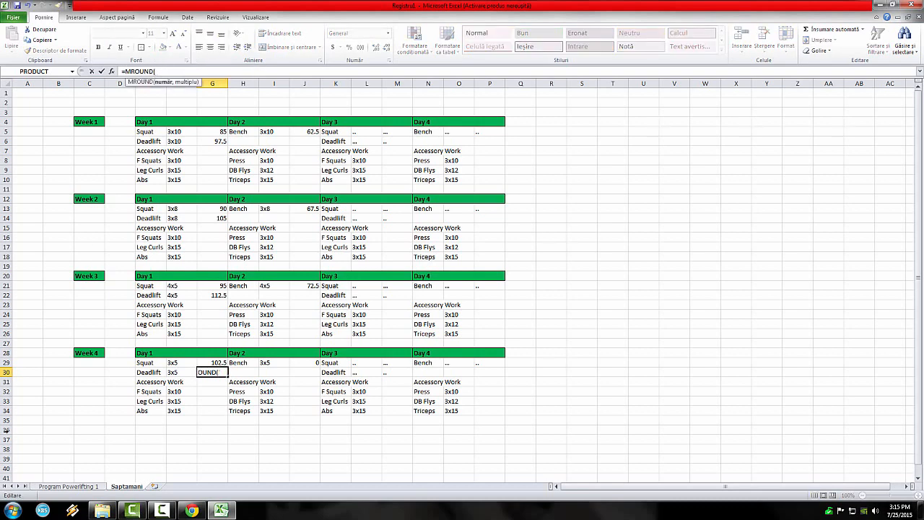
pyautogui.click(69, 486)
pyautogui.click(214, 140)
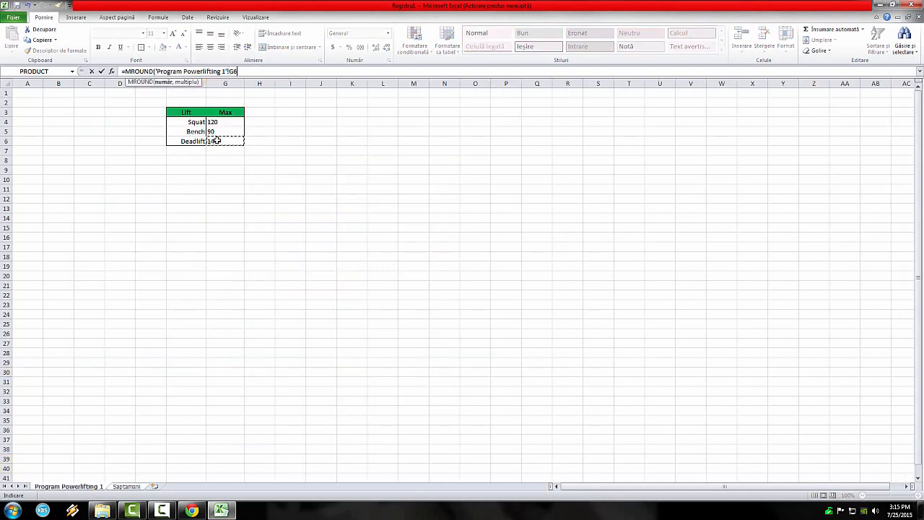
pyautogui.write('*')
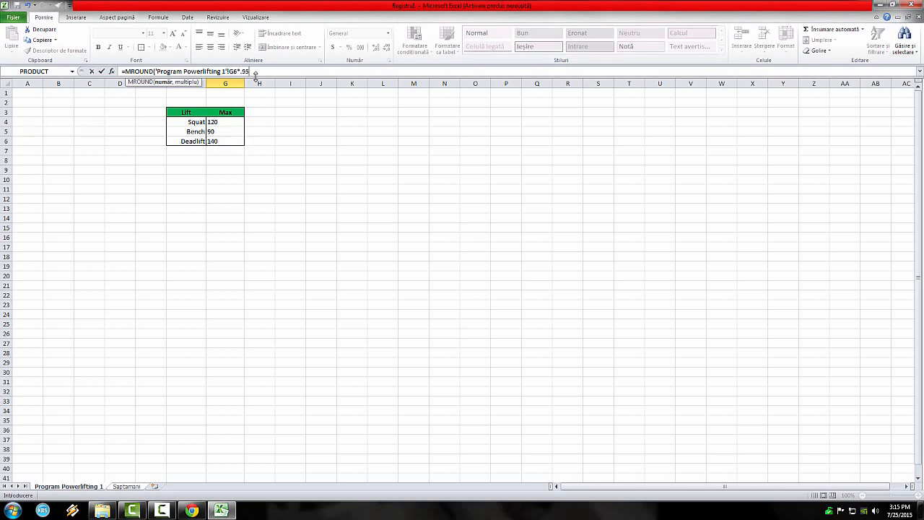
pyautogui.write('.85,2.5')
pyautogui.press('Return')
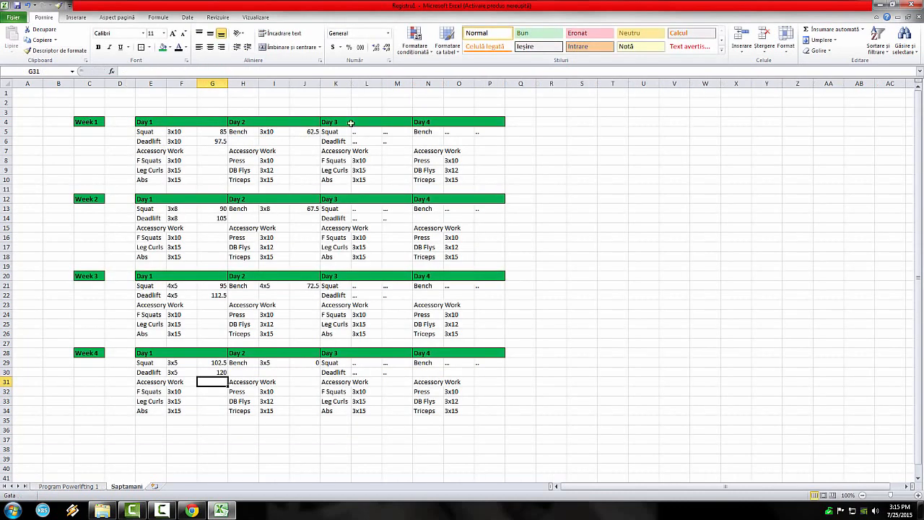
# Rewrite the bench weight formula in J29 as MROUND of the Bench max (G5 on Program Powerlifting 1) times .85, with multiple 2.5
pyautogui.click(293, 362)
pyautogui.moveTo(265, 71); pyautogui.dragTo(148, 70)
pyautogui.press('BackSpace')
pyautogui.write('D(')
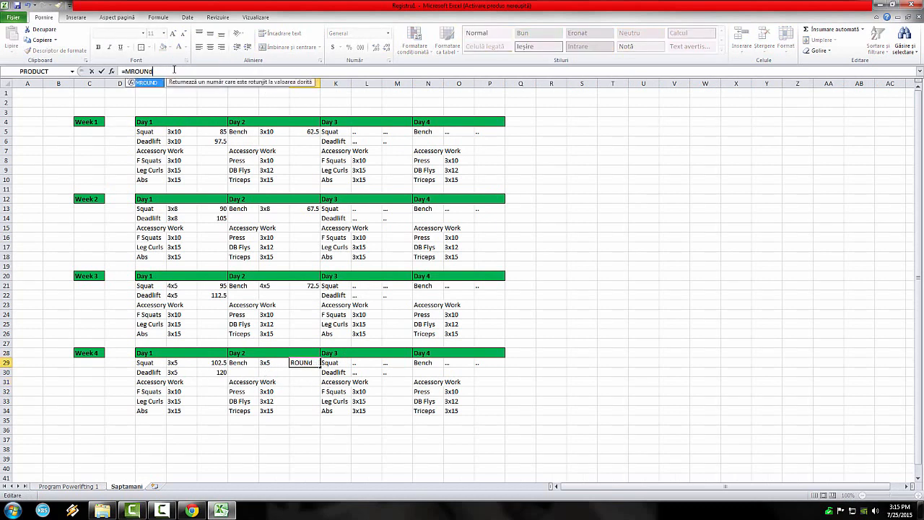
pyautogui.click(89, 487)
pyautogui.click(231, 131)
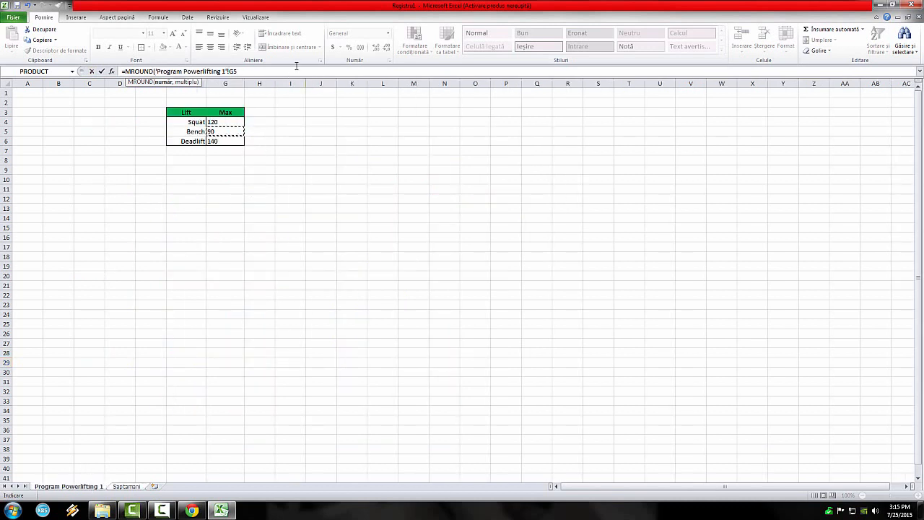
pyautogui.write('*.85,2.5')
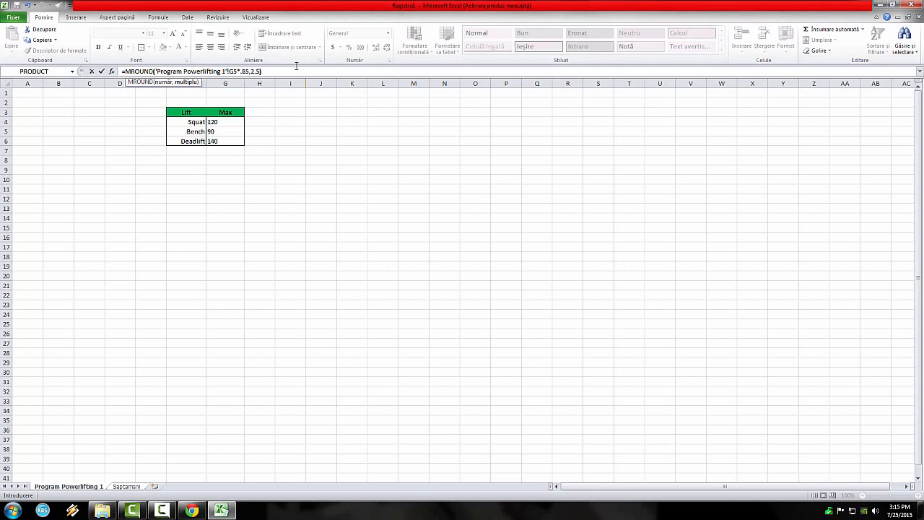
pyautogui.press('Return')
pyautogui.click(450, 439)
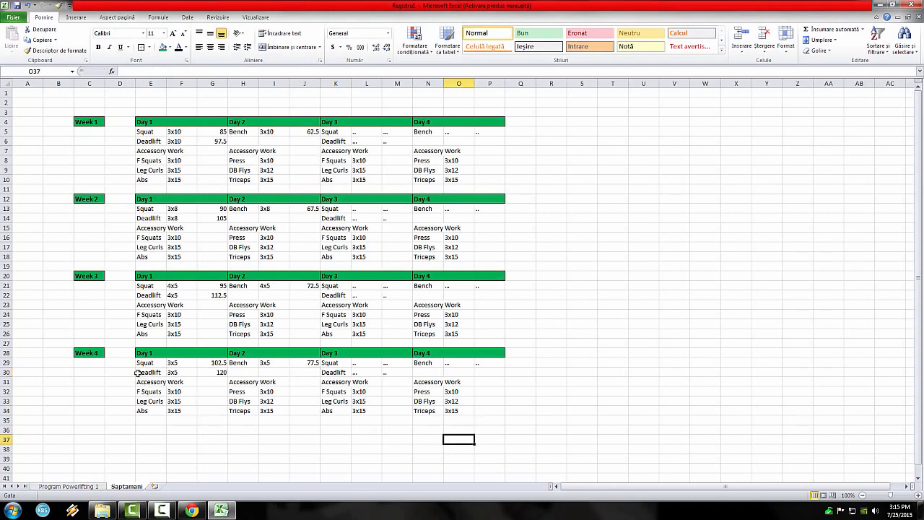
pyautogui.moveTo(147, 361); pyautogui.dragTo(469, 410)
pyautogui.click(498, 462)
pyautogui.click(561, 393)
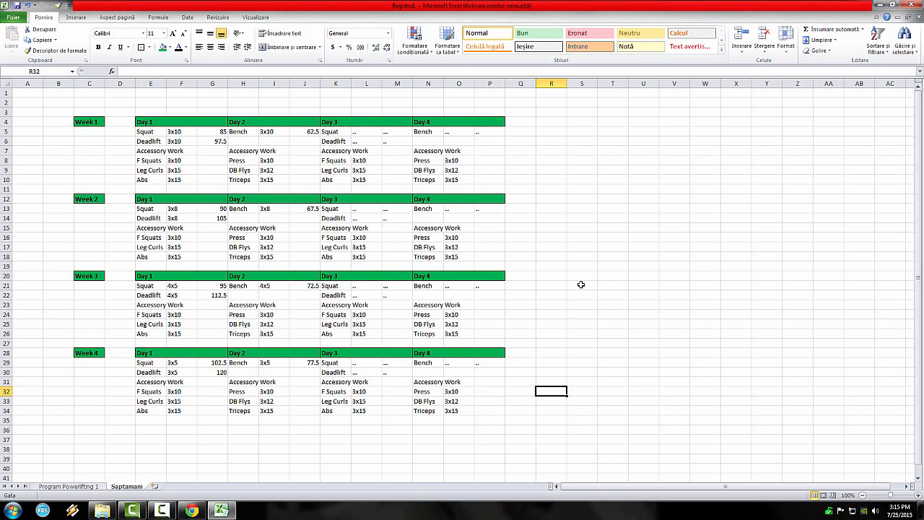
pyautogui.click(581, 247)
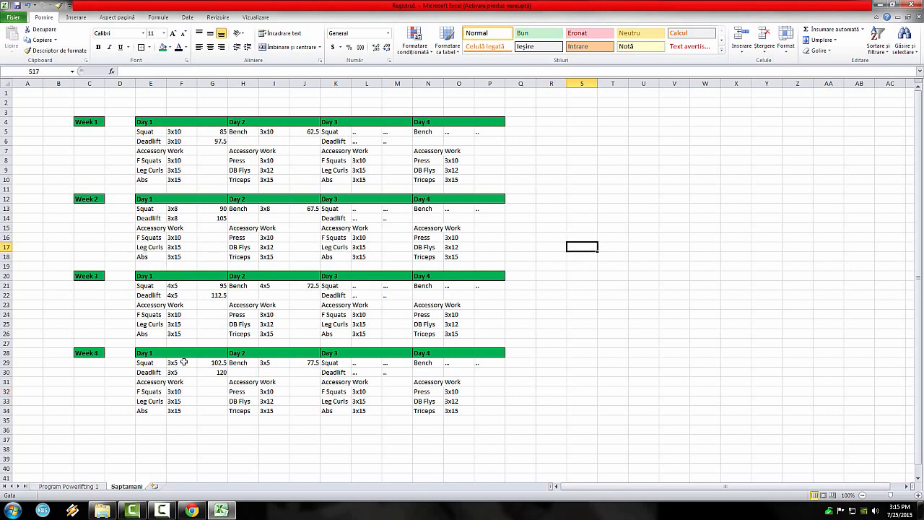
# Switch to Chrome and consult Prilepin's Chart for the rep ranges per intensity percentage
pyautogui.scroll(-2, 451, 423)
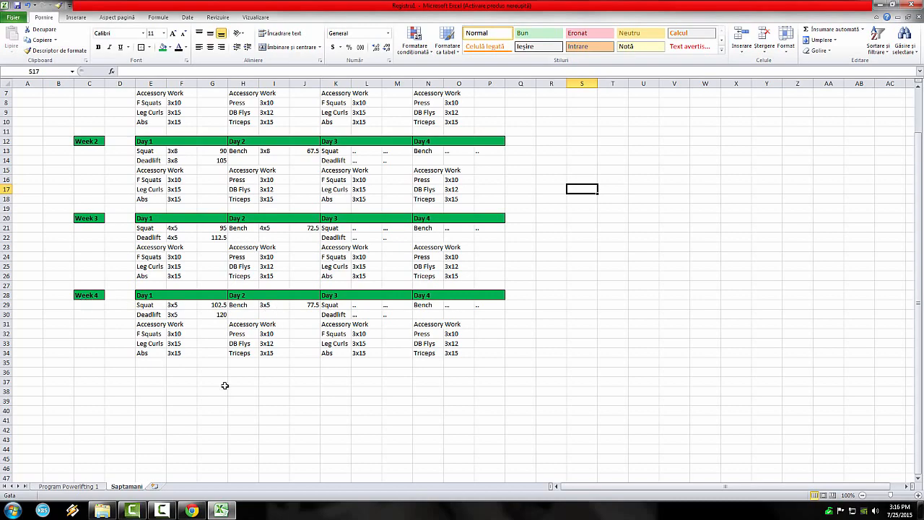
pyautogui.click(189, 511)
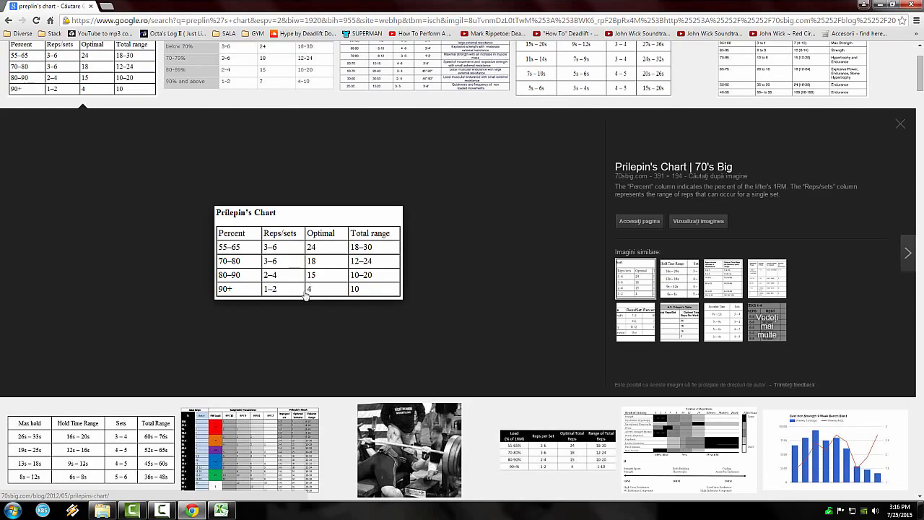
# Switch back to Excel and copy the Week 4 block (C28:P34) to C36 on the Saptamani sheet
pyautogui.click(221, 511)
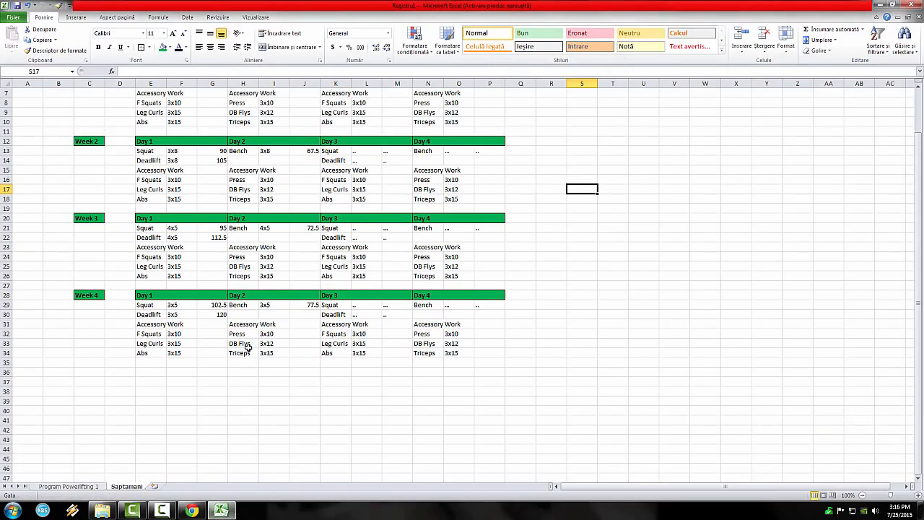
pyautogui.click(479, 382)
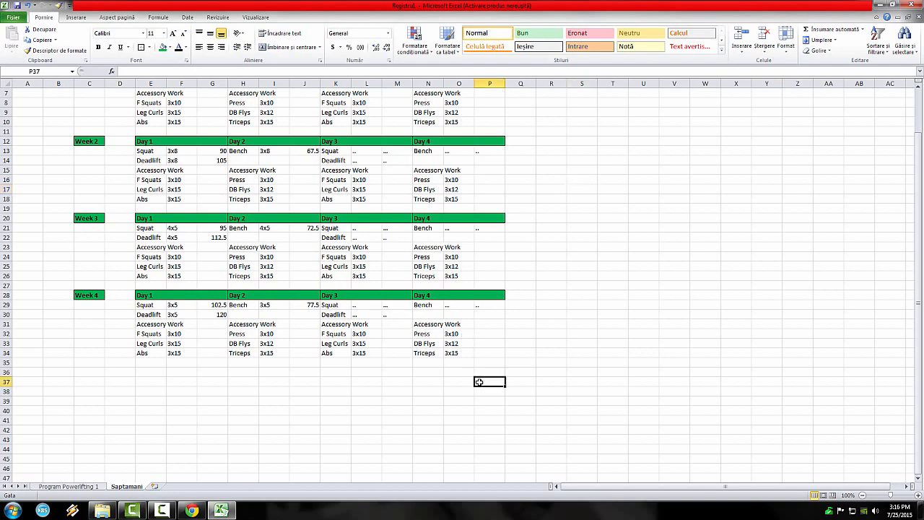
pyautogui.moveTo(86, 295); pyautogui.dragTo(501, 353)
pyautogui.hotkey('ctrl', 'c')
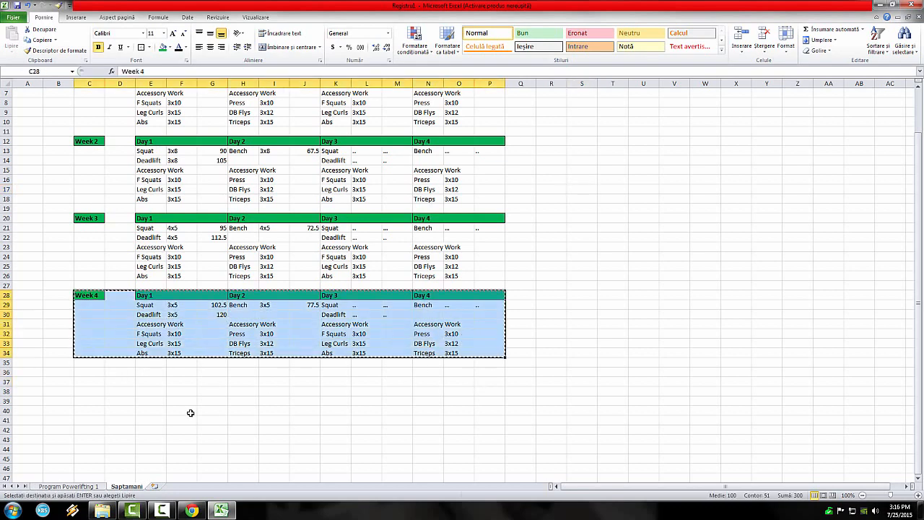
pyautogui.click(93, 376)
pyautogui.hotkey('ctrl', 'v')
pyautogui.click(582, 372)
pyautogui.scroll(-1, 97, 432)
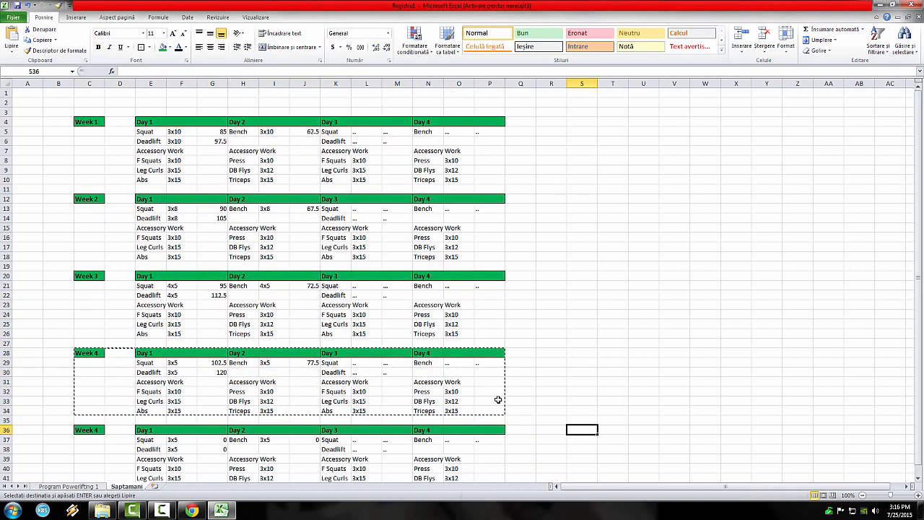
# Rename the week label of the copied block in C36 as Week 5
pyautogui.scroll(2, 97, 433)
pyautogui.doubleClick(103, 401)
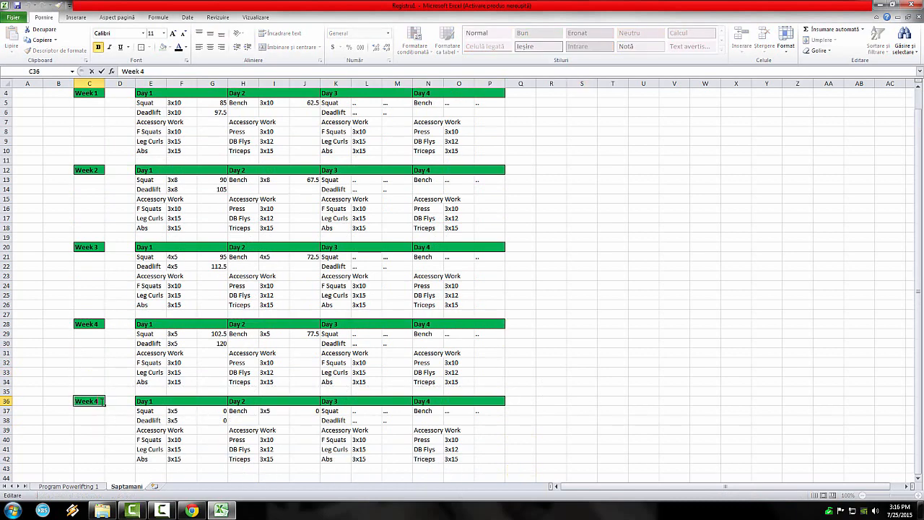
pyautogui.press('BackSpace')
pyautogui.write('5')
pyautogui.click(128, 440)
# Check Prilepin's Chart in Chrome and set the Week 5 squat, deadlift and bench schemes (F37, F38, I37) to 3x3 in Excel
pyautogui.click(181, 411)
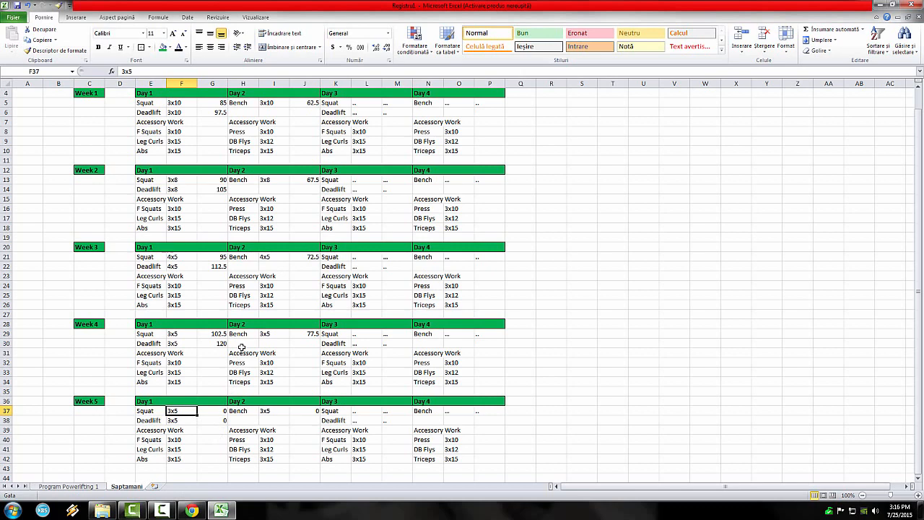
pyautogui.scroll(-3, 248, 351)
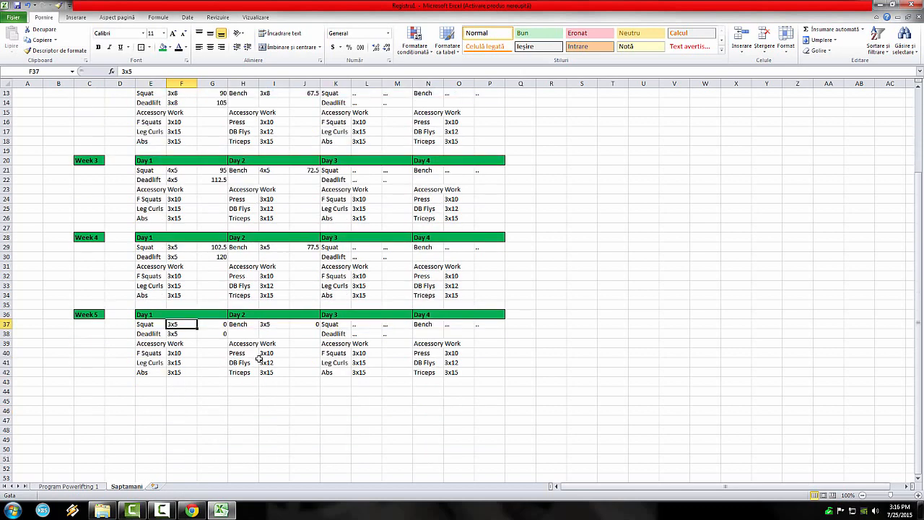
pyautogui.click(209, 324)
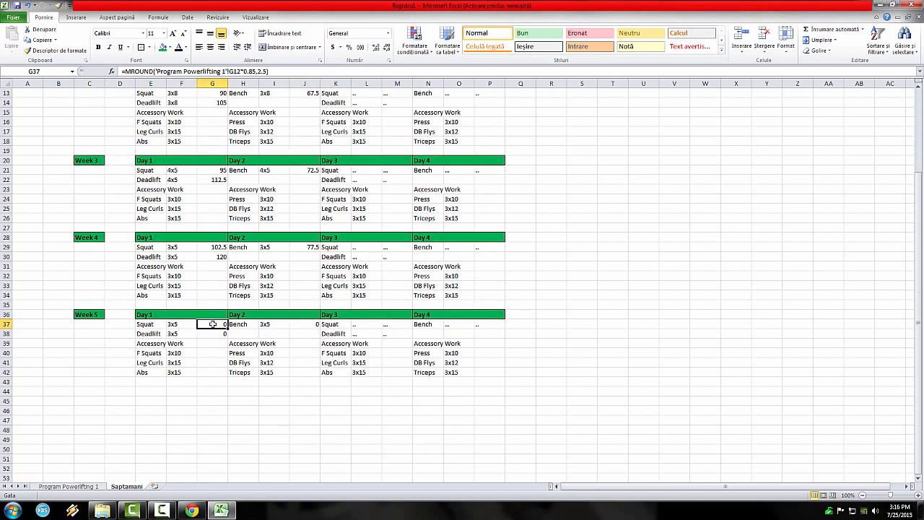
pyautogui.click(192, 510)
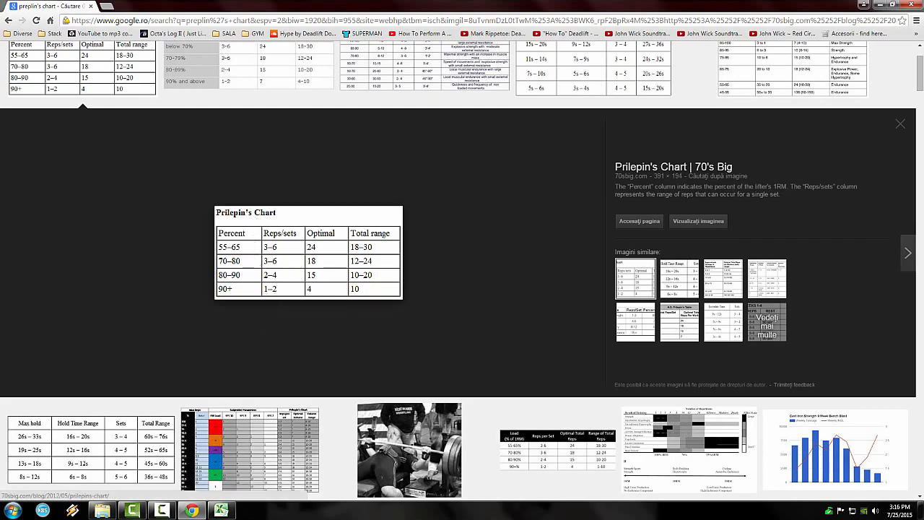
pyautogui.click(221, 510)
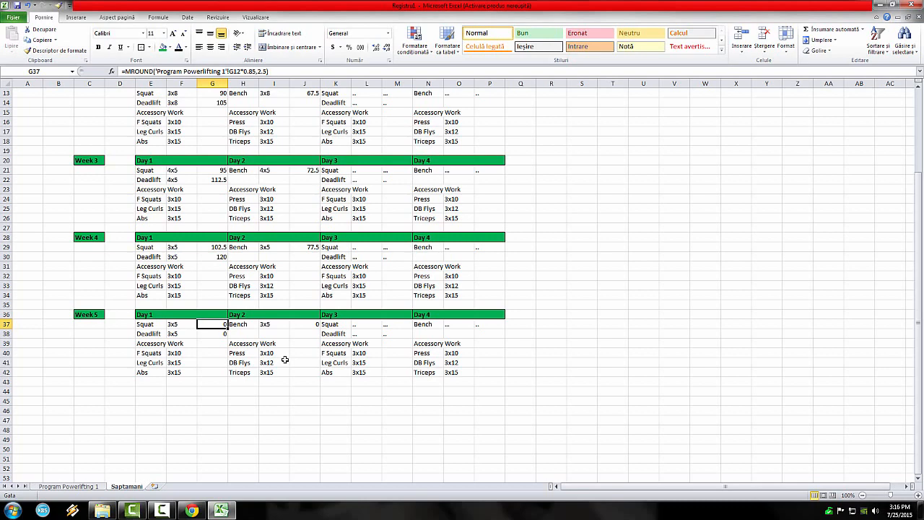
pyautogui.click(186, 324)
pyautogui.write('3x3')
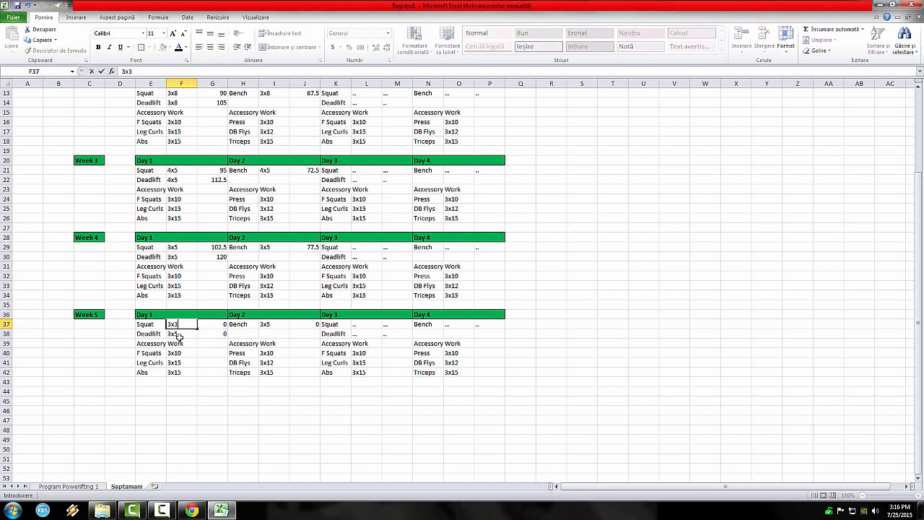
pyautogui.press('Return')
pyautogui.write('3x3')
pyautogui.click(304, 419)
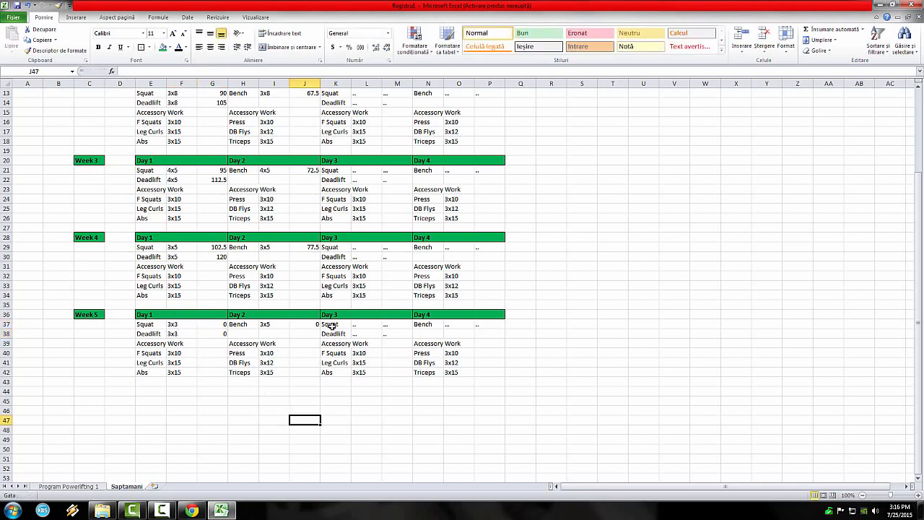
pyautogui.click(260, 326)
pyautogui.write('3x3')
pyautogui.click(318, 409)
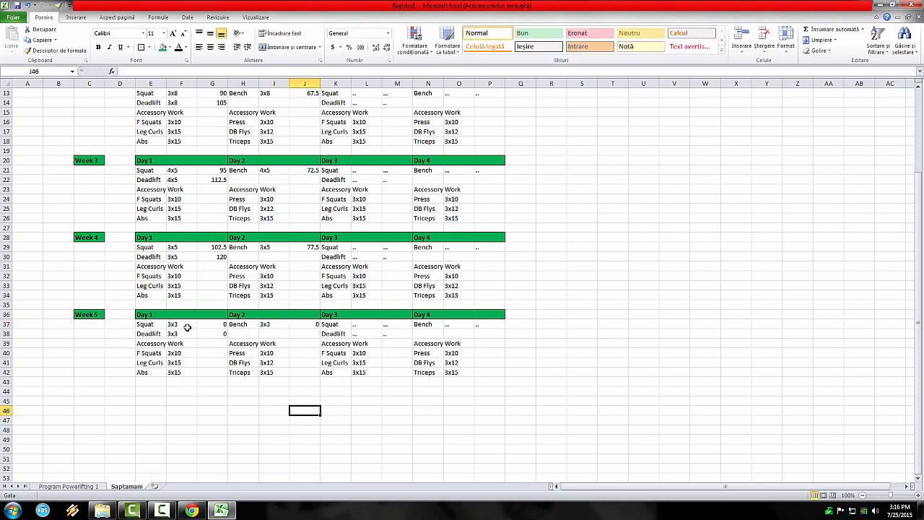
# Rewrite the squat weight formula in G37 as MROUND of the Squat max (G4 on Program Powerlifting 1) times .9, with multiple 2.5
pyautogui.click(215, 325)
pyautogui.moveTo(273, 73); pyautogui.dragTo(157, 73)
pyautogui.press('BackSpace')
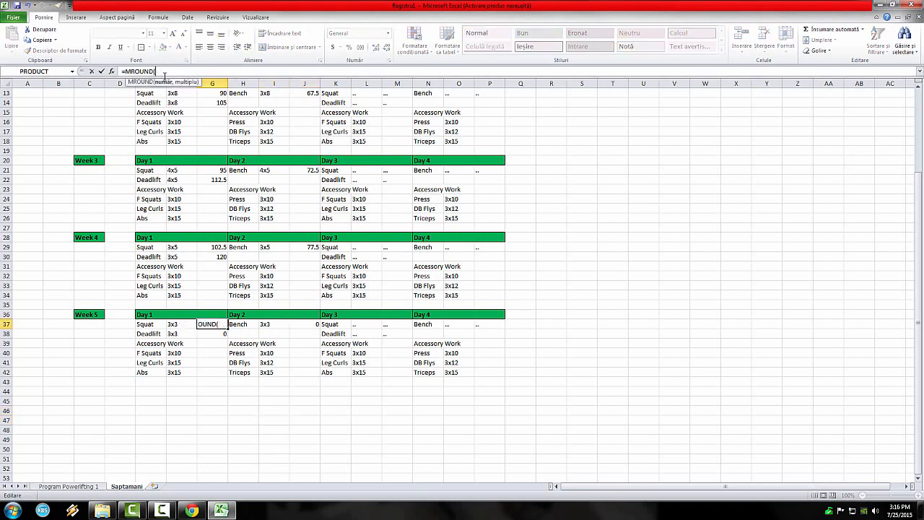
pyautogui.click(96, 487)
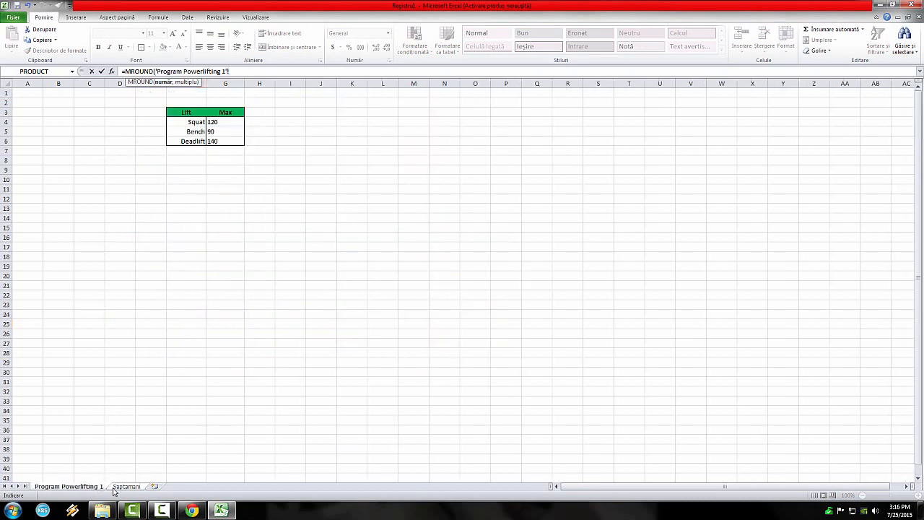
pyautogui.click(227, 124)
pyautogui.write('*.9,2.5')
pyautogui.press('Return')
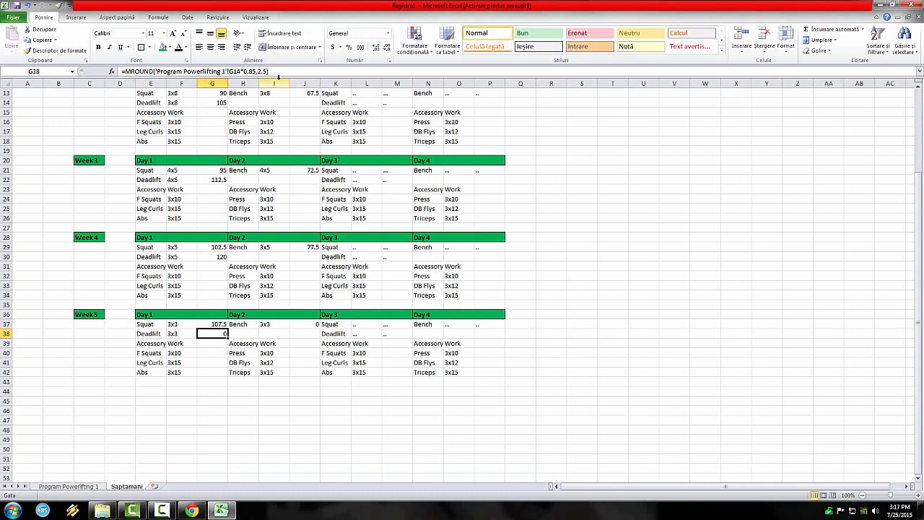
# Rewrite the deadlift weight formula in G38 as MROUND of the Deadlift max (G6 on Program Powerlifting 1) times .9, with multiple 2.5
pyautogui.write('=MROUND(')
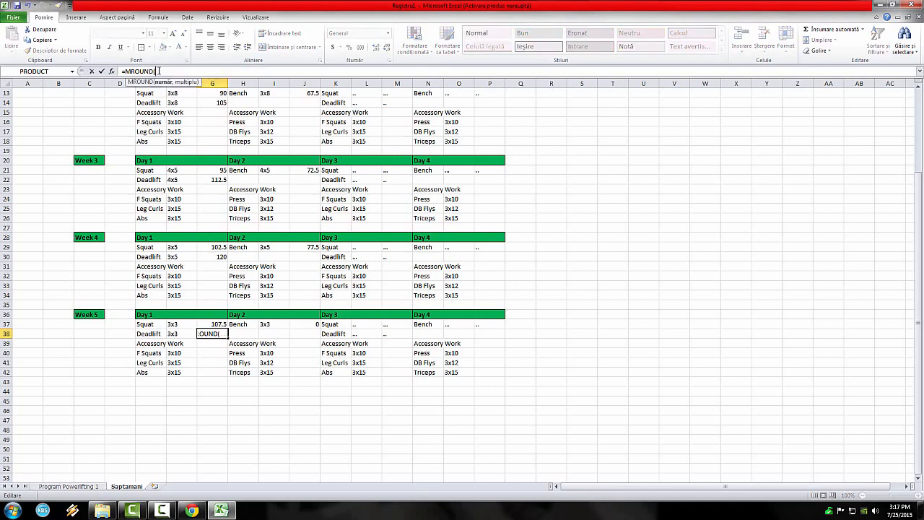
pyautogui.click(62, 486)
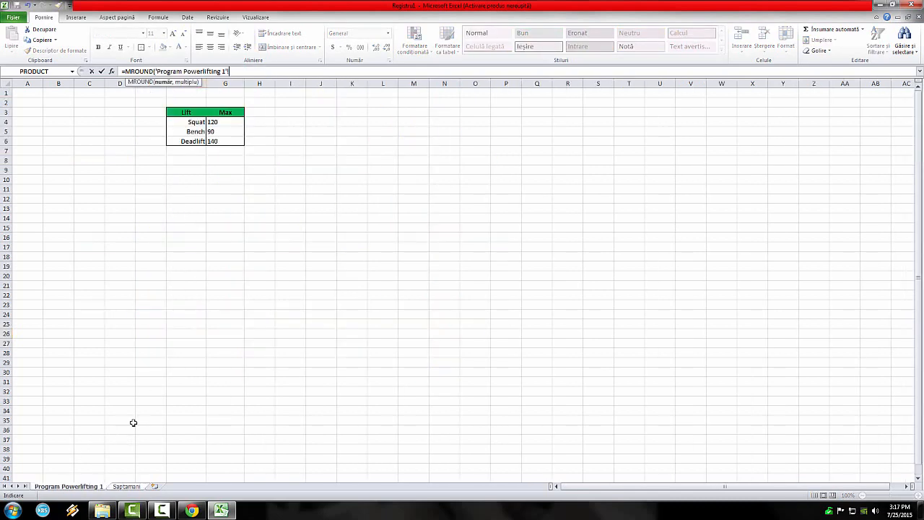
pyautogui.click(232, 141)
pyautogui.write('*.9,2.5')
pyautogui.press('Return')
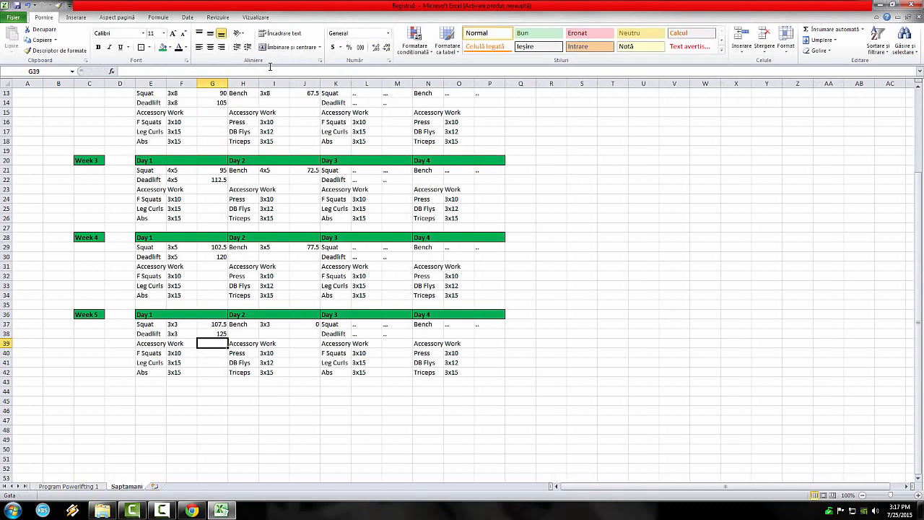
# Rewrite the bench weight formula in J37 as MROUND of the Bench max (G5 on Program Powerlifting 1) times .9, with multiple 2.5
pyautogui.click(303, 324)
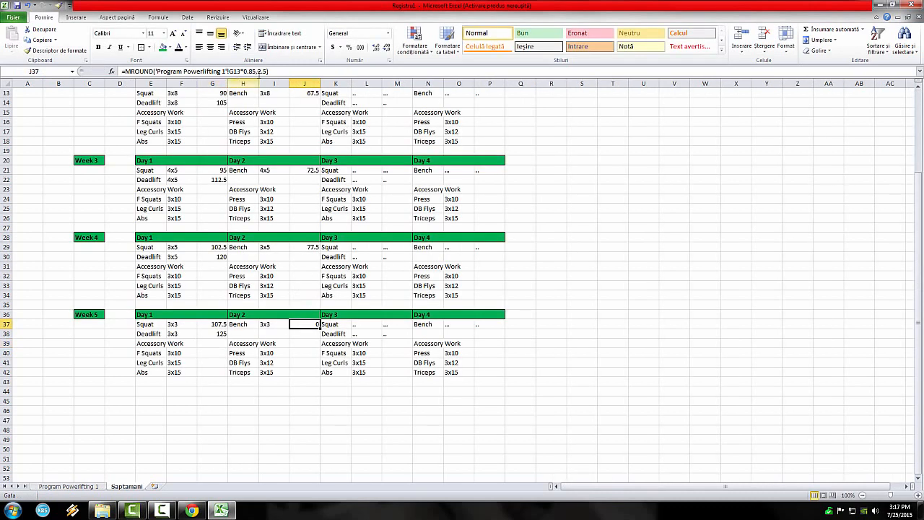
pyautogui.moveTo(275, 71); pyautogui.dragTo(156, 71)
pyautogui.press('BackSpace')
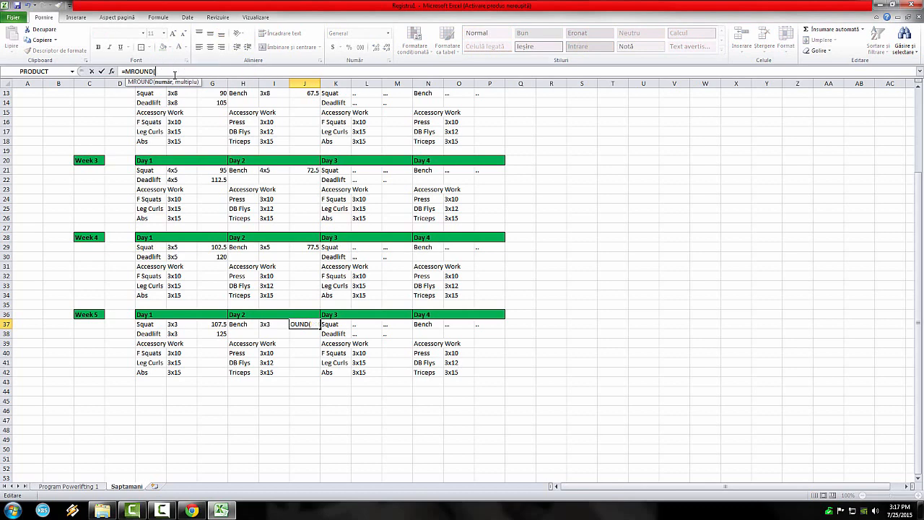
pyautogui.click(68, 486)
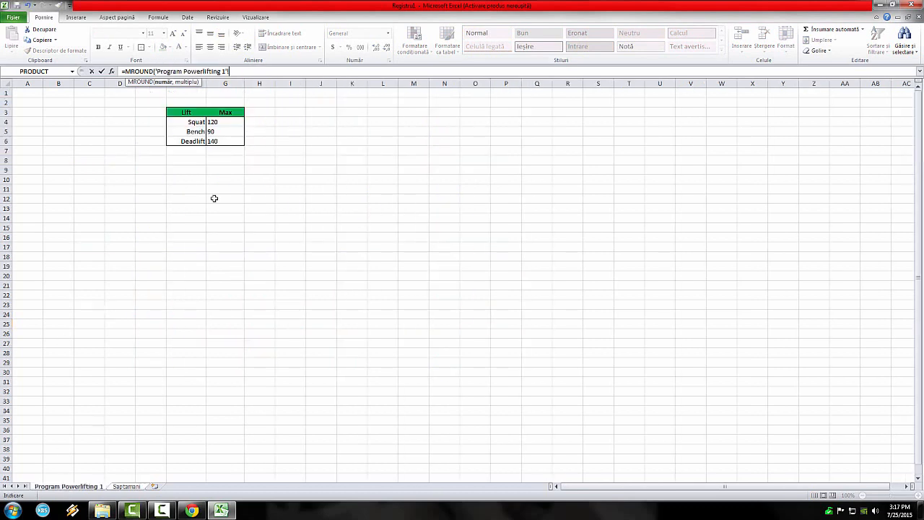
pyautogui.click(227, 131)
pyautogui.write('*.9,2.')
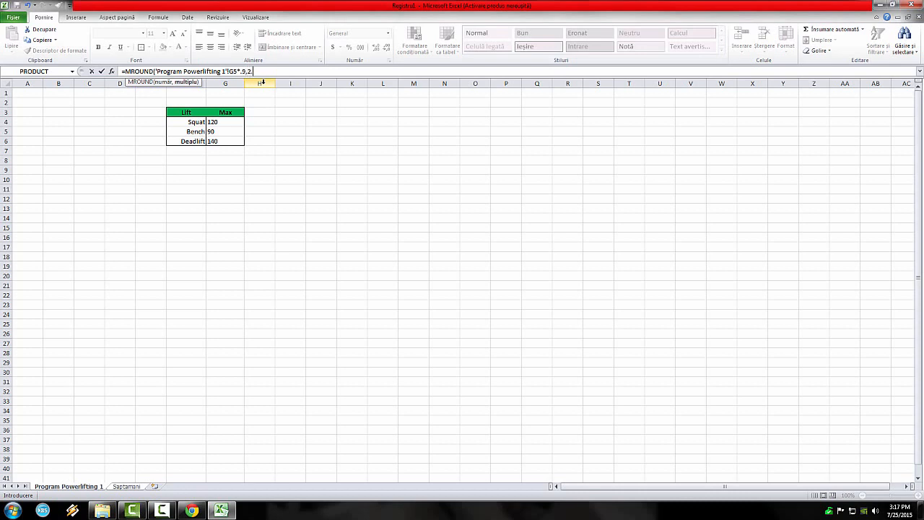
pyautogui.write('5)')
pyautogui.press('Return')
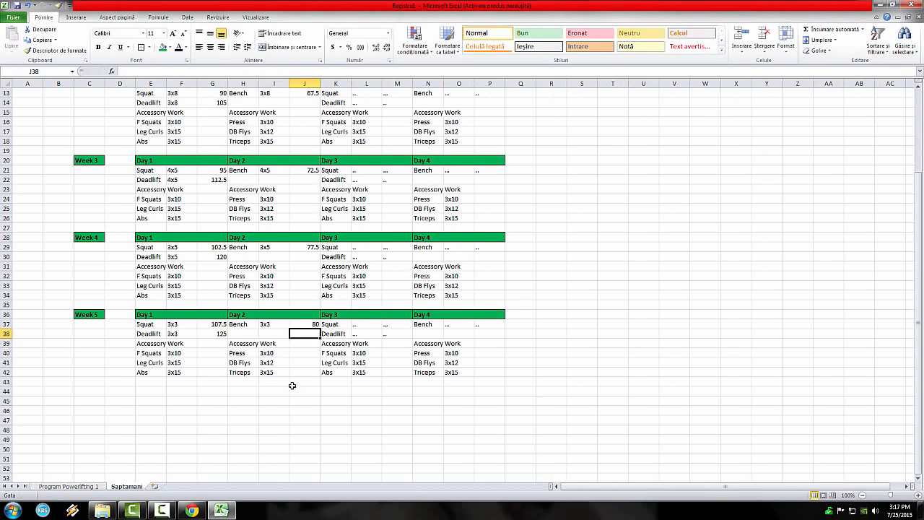
pyautogui.click(305, 420)
pyautogui.click(265, 323)
pyautogui.click(367, 373)
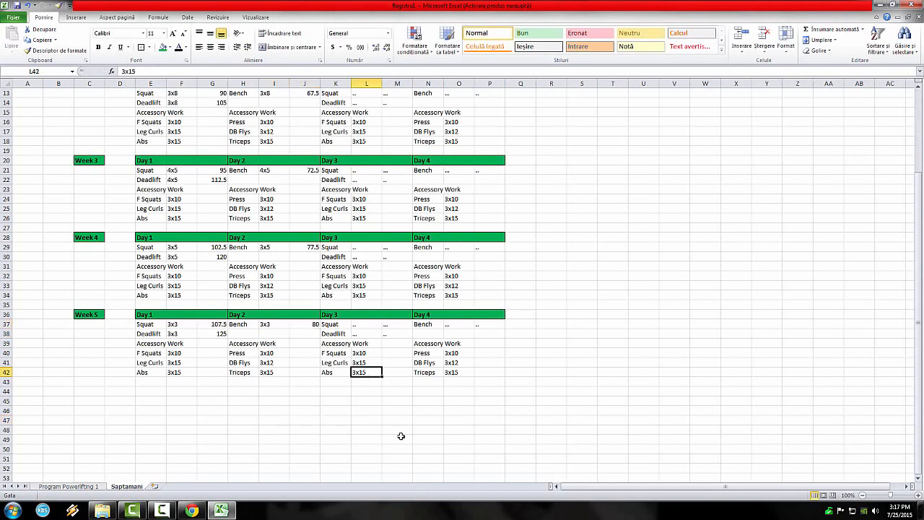
# Copy the Week 5 block (C36:P42) to C44
pyautogui.moveTo(89, 315); pyautogui.dragTo(499, 373)
pyautogui.hotkey('ctrl', 'c')
pyautogui.click(85, 394)
pyautogui.hotkey('ctrl', 'v')
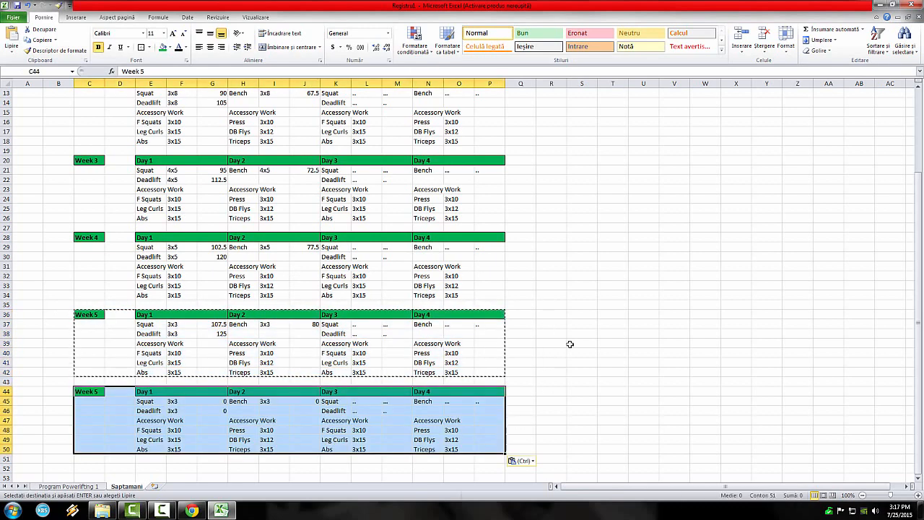
pyautogui.click(574, 343)
# Rename the week label of the copied block in C44 as Week 6
pyautogui.click(96, 392)
pyautogui.doubleClick(95, 392)
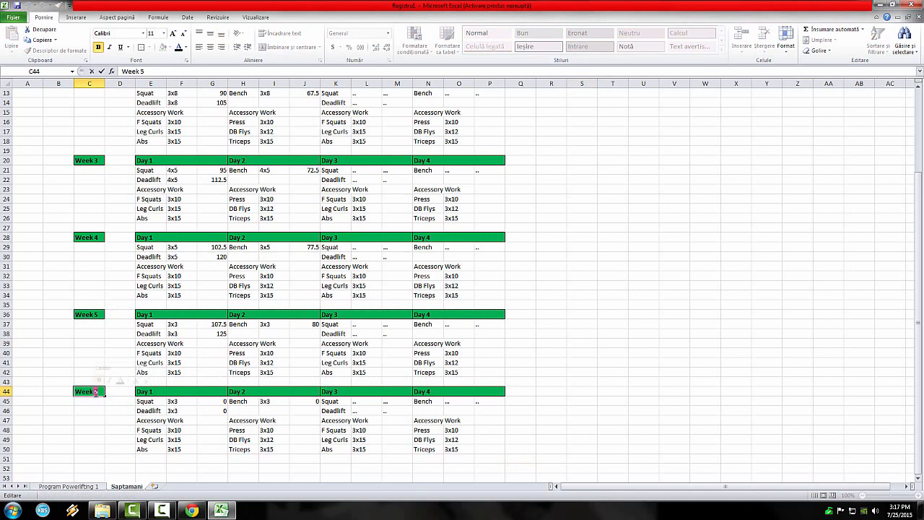
pyautogui.press('BackSpace')
pyautogui.write('6')
pyautogui.click(551, 352)
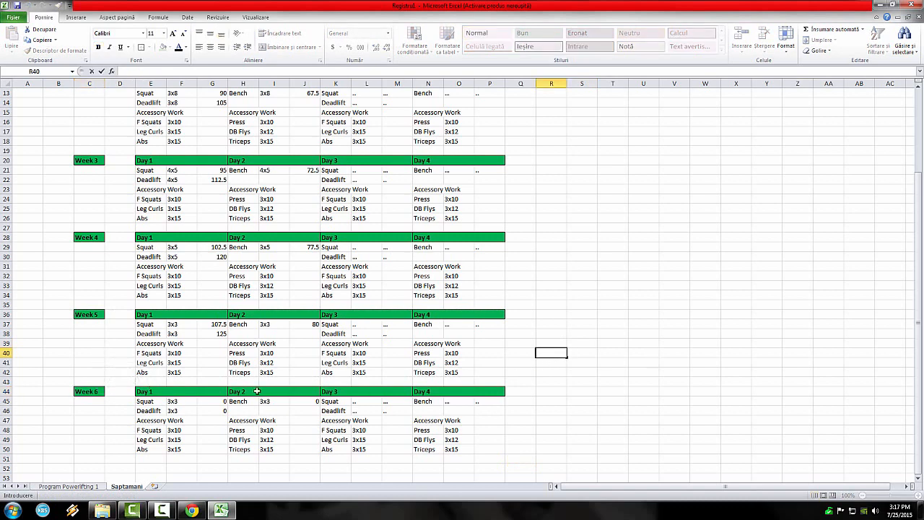
# Examine the Week 6 squat scheme and weight formula and the accessory work listed under Day 1 and Day 3
pyautogui.click(182, 402)
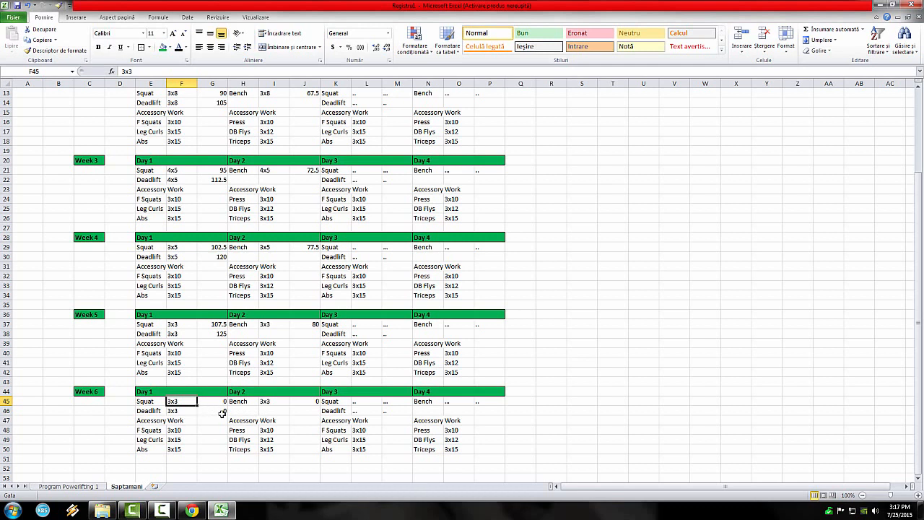
pyautogui.click(494, 324)
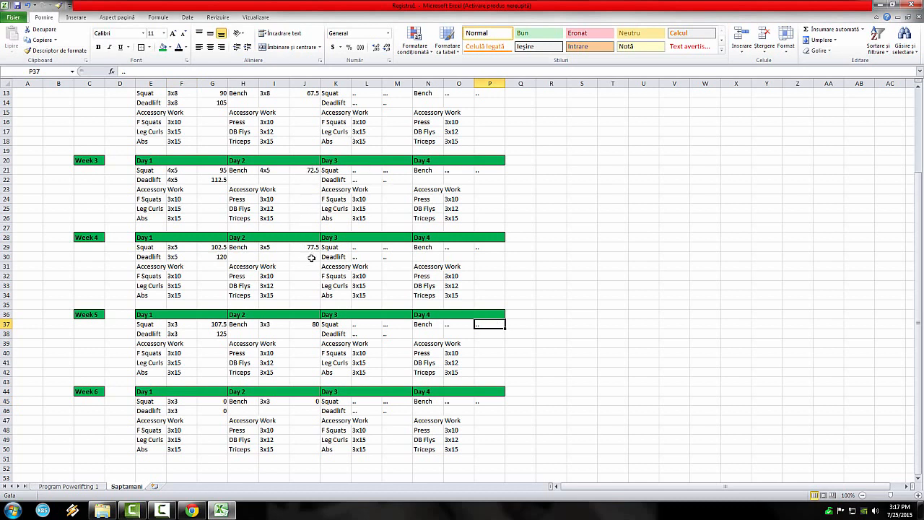
pyautogui.click(185, 401)
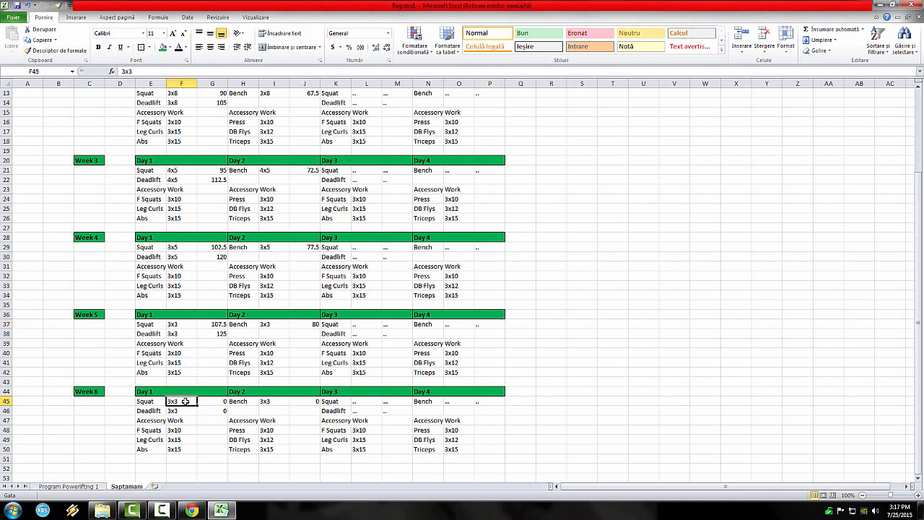
pyautogui.click(225, 397)
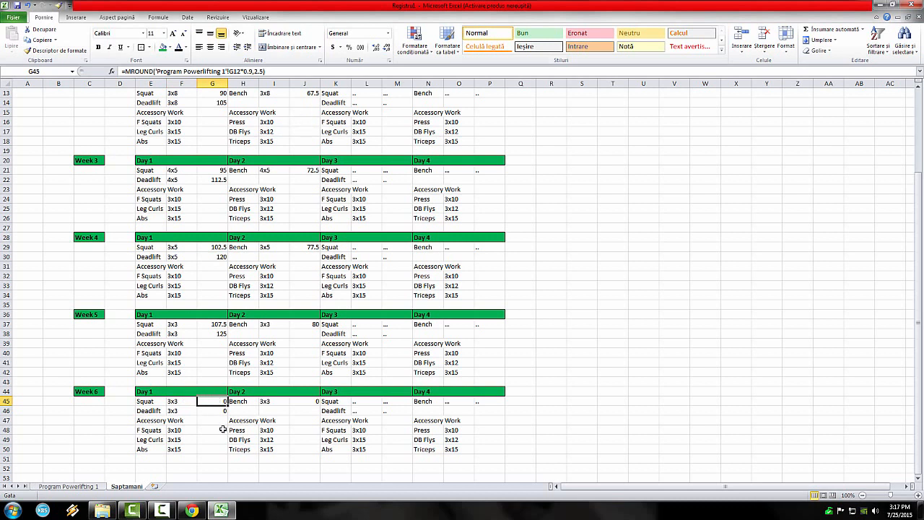
pyautogui.moveTo(147, 421); pyautogui.dragTo(211, 453)
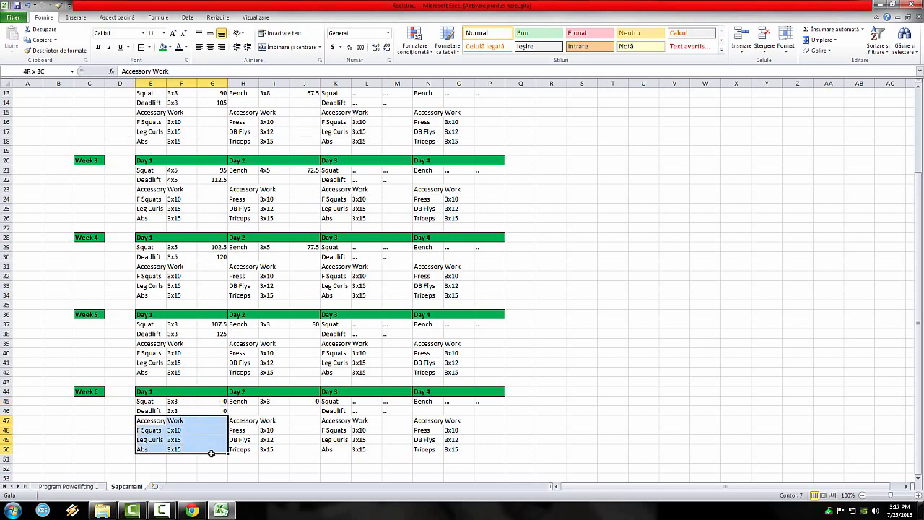
pyautogui.click(208, 467)
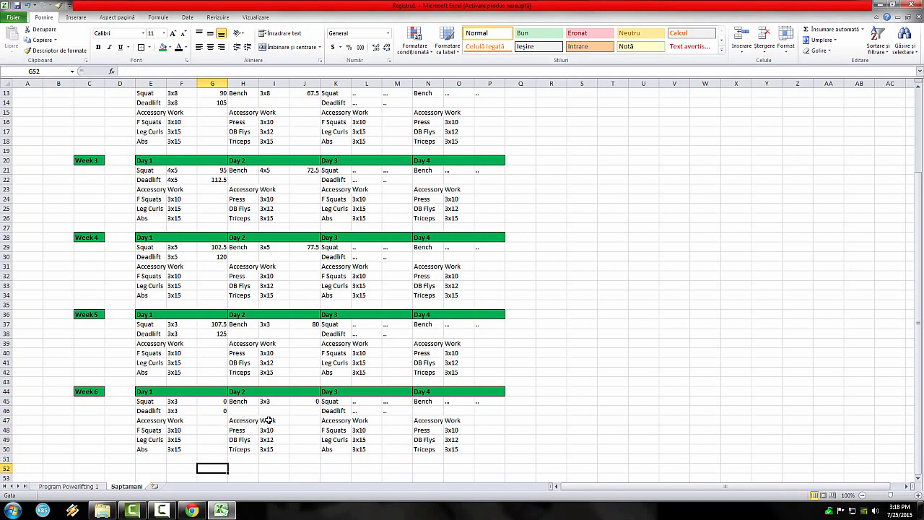
pyautogui.click(334, 422)
pyautogui.moveTo(338, 427); pyautogui.dragTo(374, 446)
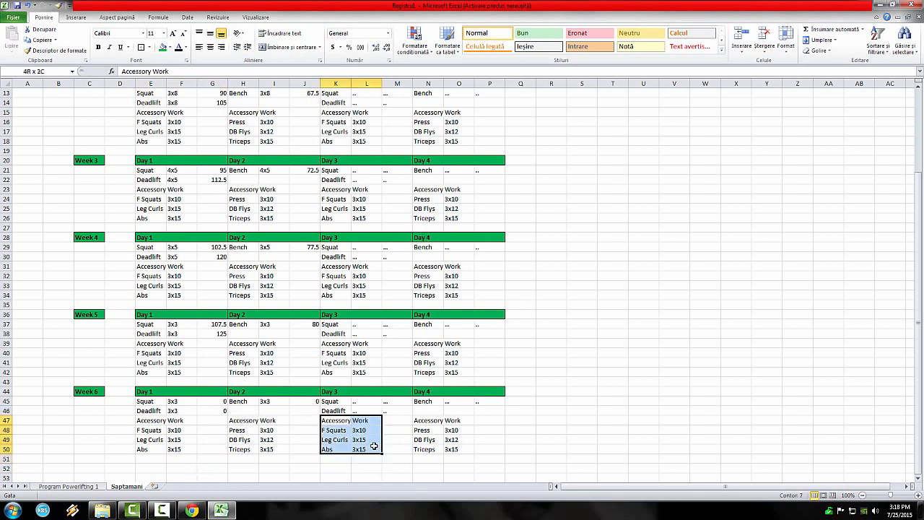
# Clear the accessory work under Day 3 and Day 4 of Week 6 (K47:L50 and N47:O50)
pyautogui.press('Delete')
pyautogui.moveTo(417, 421); pyautogui.dragTo(473, 449)
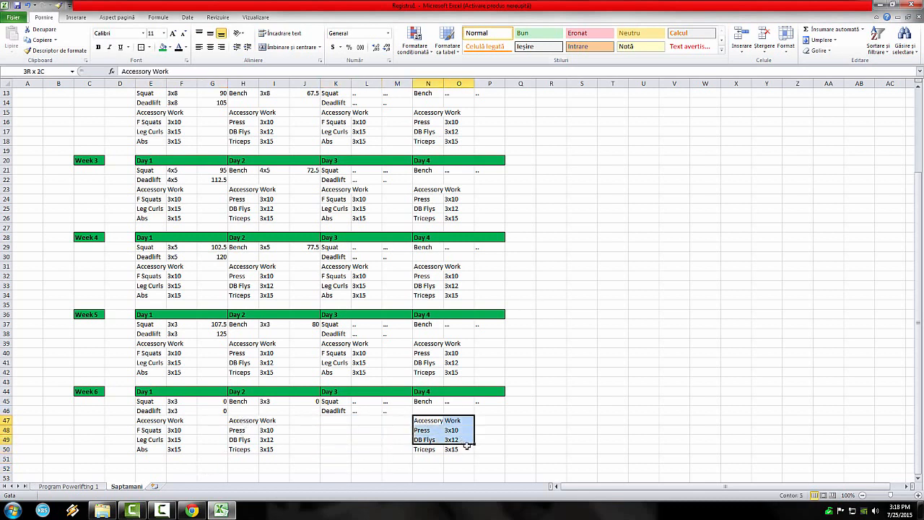
pyautogui.press('Delete')
pyautogui.click(529, 457)
pyautogui.click(303, 409)
# Rewrite the Week 6 squat weight in G45 as MROUND of the Squat max (G4 on Program Powerlifting 1) times .6, with multiple 2.5
pyautogui.click(217, 402)
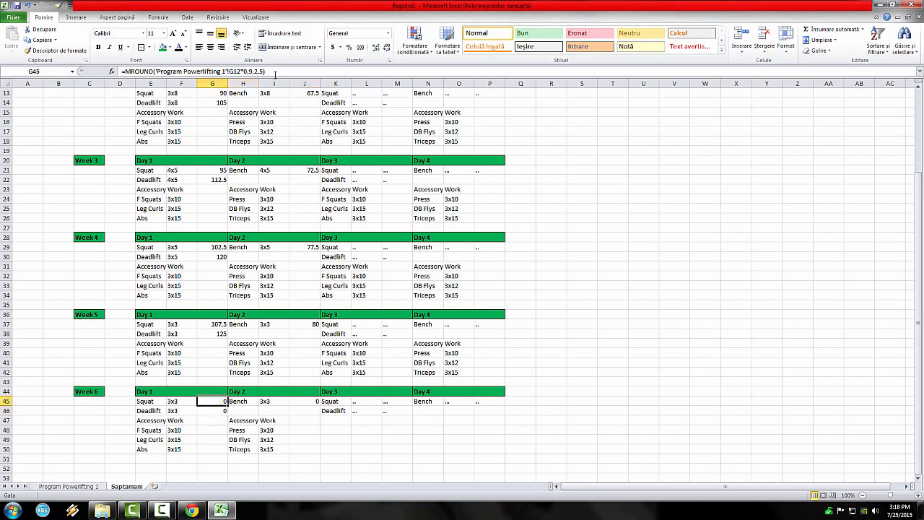
pyautogui.moveTo(266, 71); pyautogui.dragTo(157, 71)
pyautogui.press('BackSpace')
pyautogui.press('BackSpace')
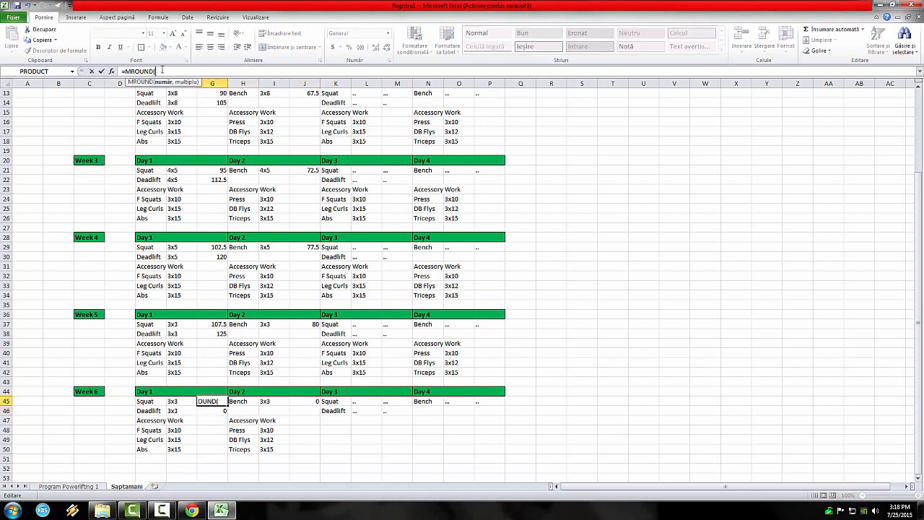
pyautogui.click(92, 488)
pyautogui.click(225, 122)
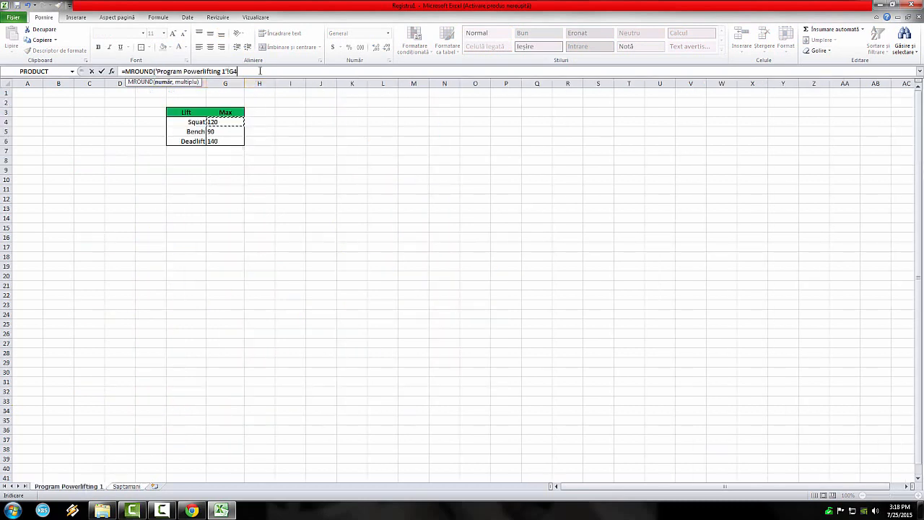
pyautogui.write('&')
pyautogui.write('.6,12.5')
pyautogui.press('Return')
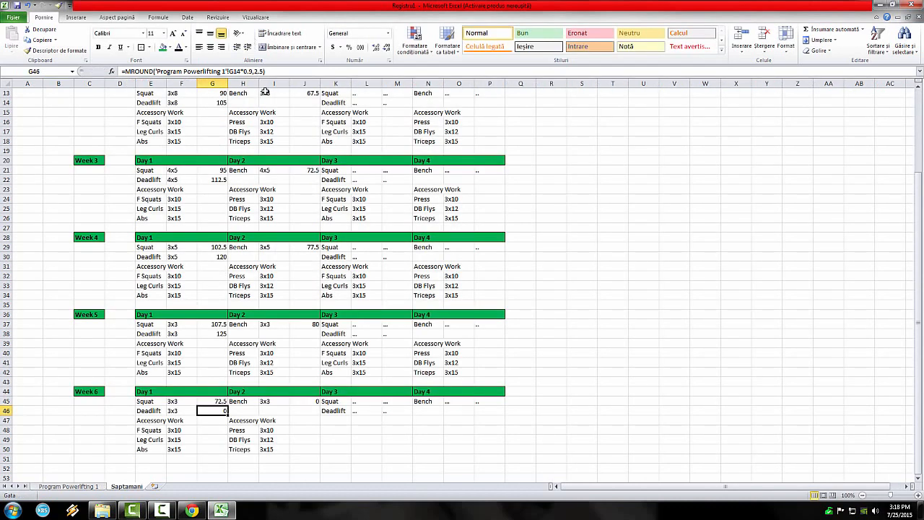
# Rewrite the Week 6 deadlift weight in G46 as MROUND of the Deadlift max (G6 on Program Powerlifting 1) times .6, with multiple 2.5
pyautogui.moveTo(265, 71); pyautogui.dragTo(158, 71)
pyautogui.press('BackSpace')
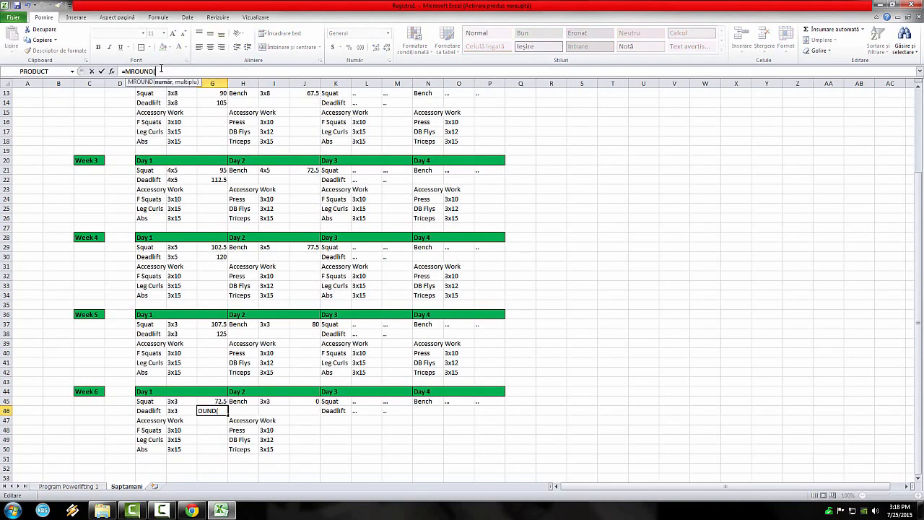
pyautogui.click(73, 487)
pyautogui.click(229, 141)
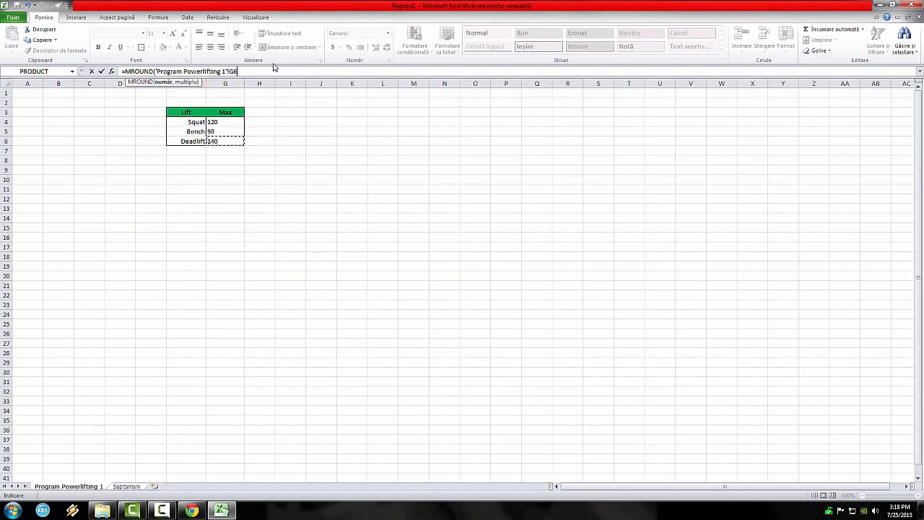
pyautogui.write('*.6,')
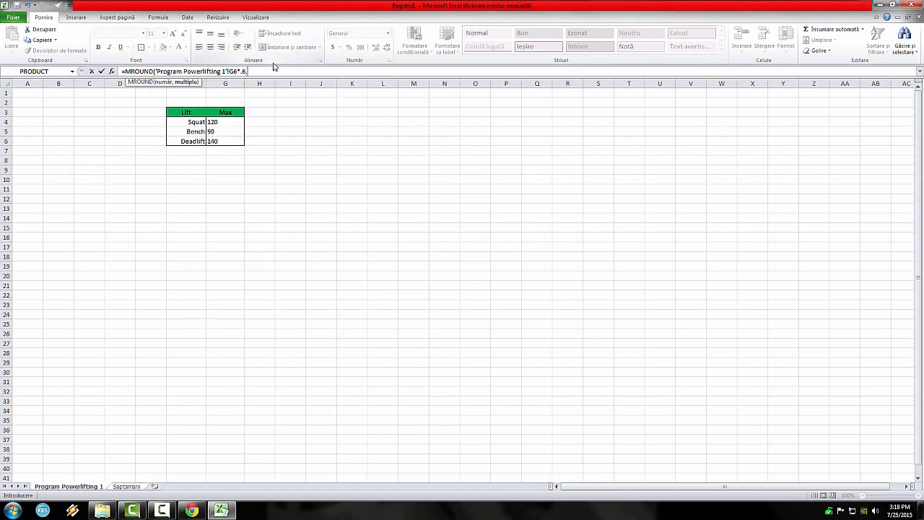
pyautogui.write('2.5')
pyautogui.press('Return')
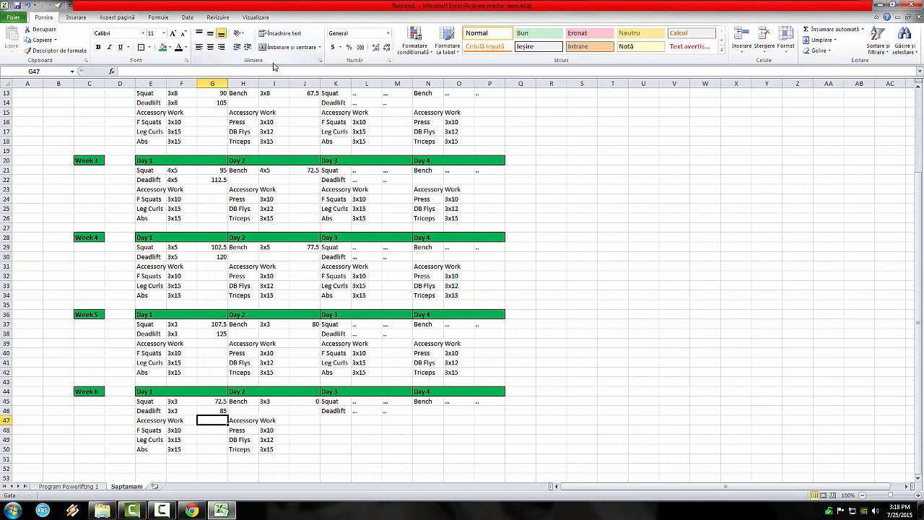
# Rewrite the Week 6 bench weight in J45 as MROUND of the Bench max (G5 on Program Powerlifting 1) times .6, with multiple 2.5
pyautogui.click(304, 402)
pyautogui.moveTo(265, 71); pyautogui.dragTo(155, 70)
pyautogui.press('BackSpace')
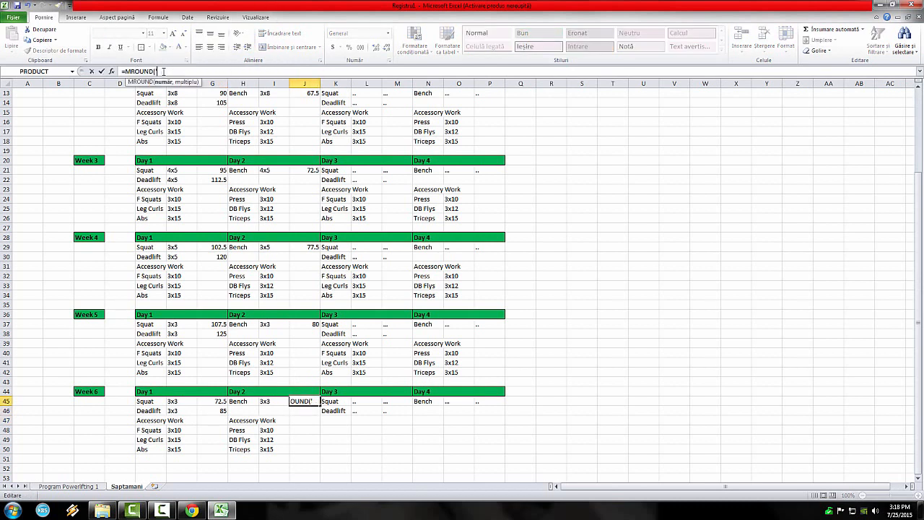
pyautogui.click(81, 488)
pyautogui.click(235, 130)
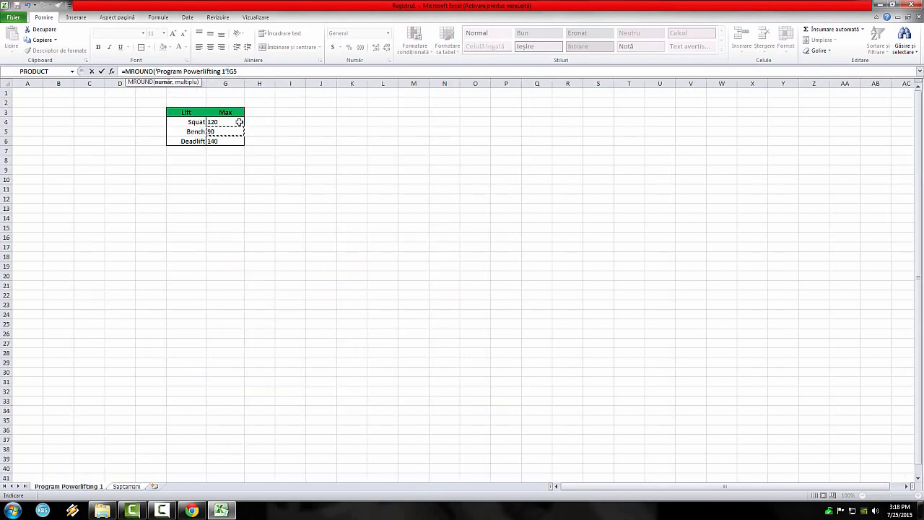
pyautogui.write('*.6,2.5)')
pyautogui.press('Return')
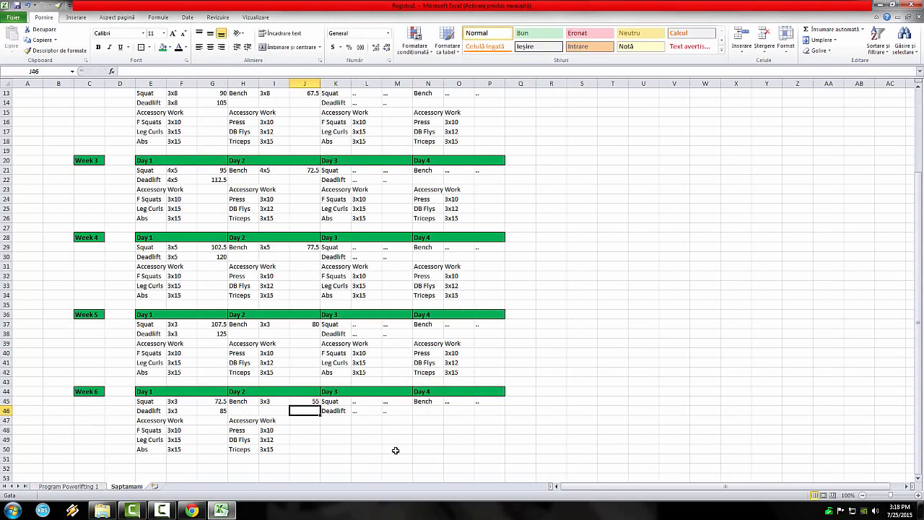
# Clear the dotted placeholders beside the Week 6 Day 3 squat and deadlift and the Day 4 bench
pyautogui.click(365, 401)
pyautogui.press('Delete')
pyautogui.click(373, 417)
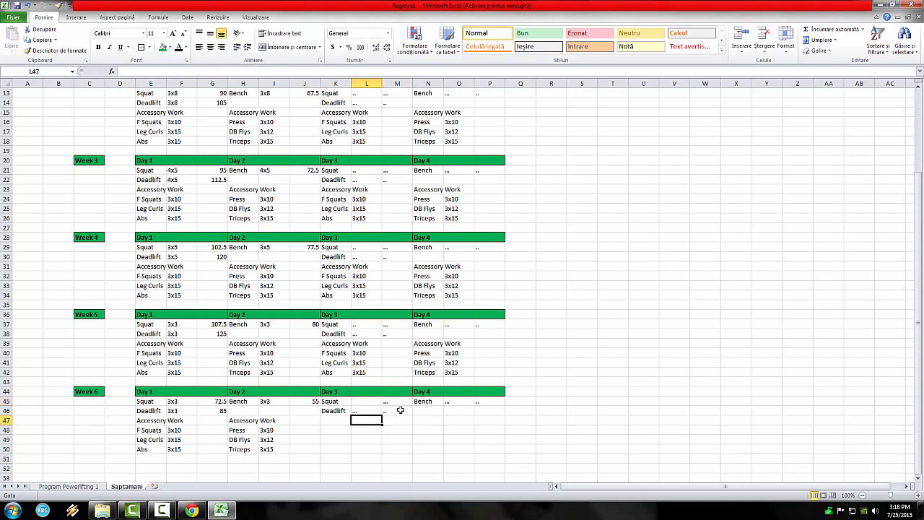
pyautogui.click(400, 410)
pyautogui.press('Delete')
pyautogui.click(389, 403)
pyautogui.press('Delete')
pyautogui.click(373, 409)
pyautogui.press('Delete')
pyautogui.moveTo(445, 403); pyautogui.dragTo(495, 404)
pyautogui.press('Delete')
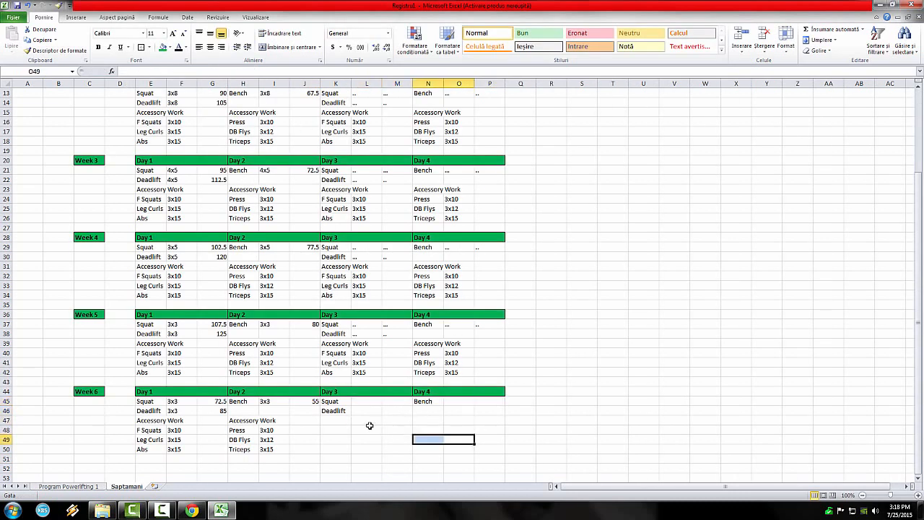
# Enter 1x3+ as the Week 6 Day 3 scheme for squat in L45 and deadlift in L46
pyautogui.click(364, 402)
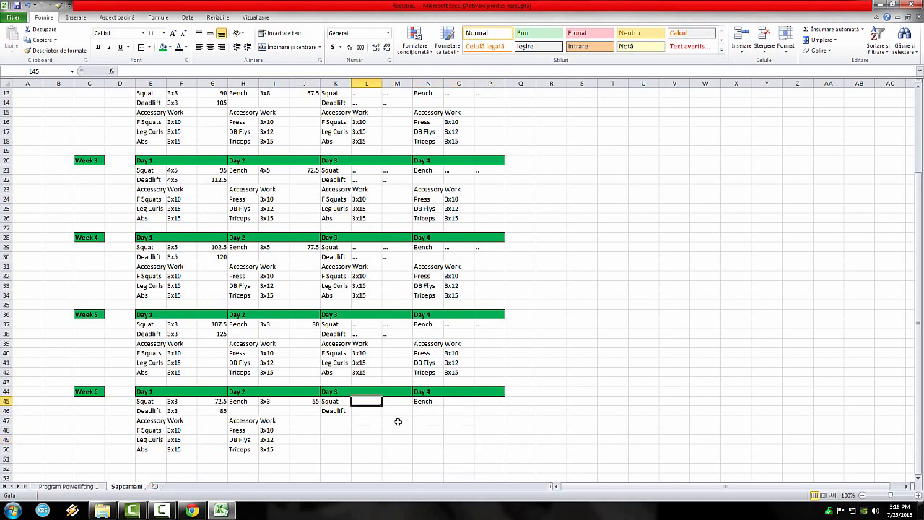
pyautogui.click(390, 405)
pyautogui.click(364, 404)
pyautogui.write('1x3')
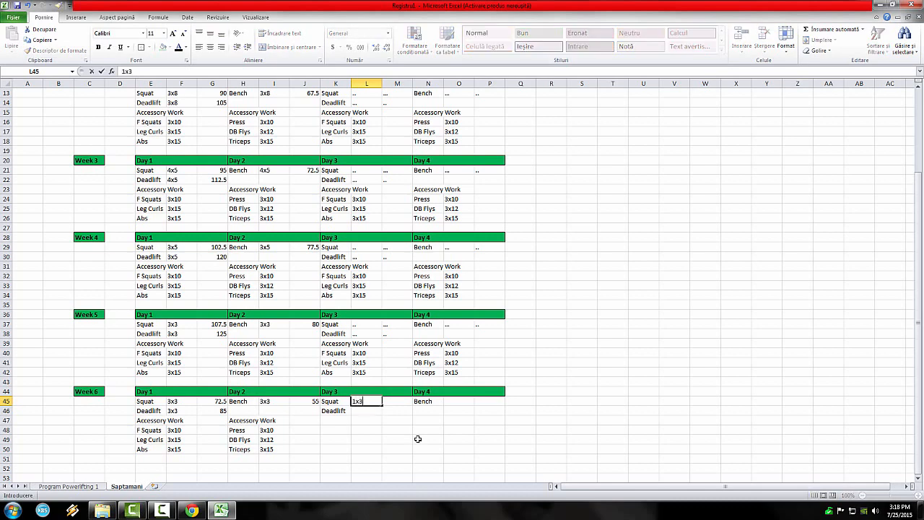
pyautogui.write('+')
pyautogui.press('Return')
pyautogui.write('1x34')
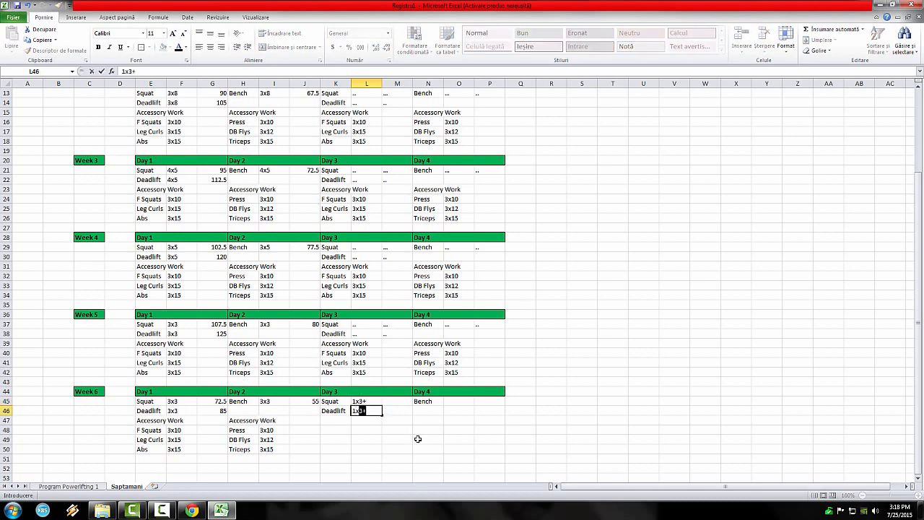
pyautogui.write('+')
# Enter 1x3+ as the Week 6 Day 4 bench scheme in O45
pyautogui.press('Up')
pyautogui.press('Right')
pyautogui.press('Right')
pyautogui.press('Right')
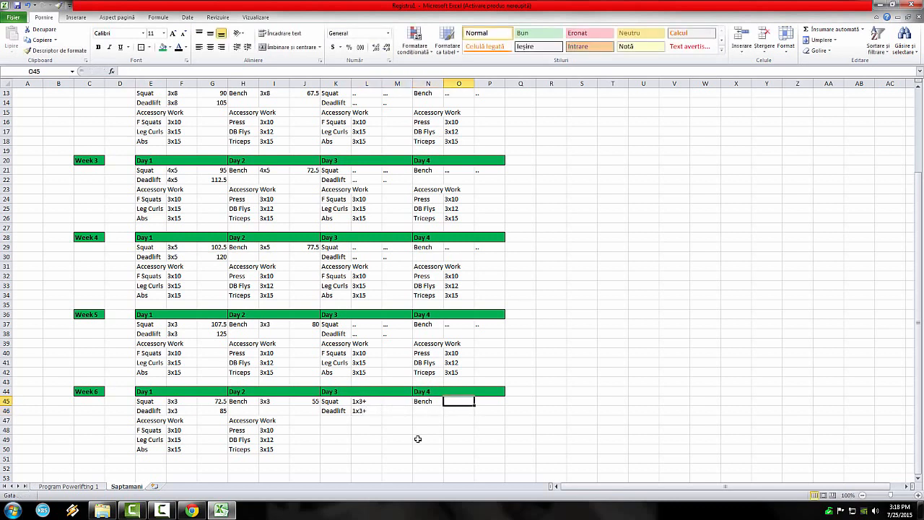
pyautogui.write('1x')
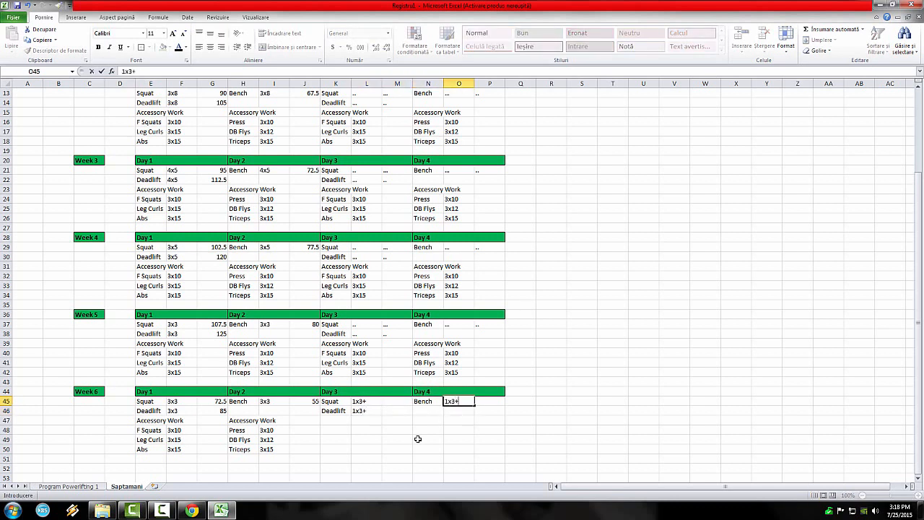
pyautogui.write('3+')
pyautogui.press('Left')
pyautogui.press('Left')
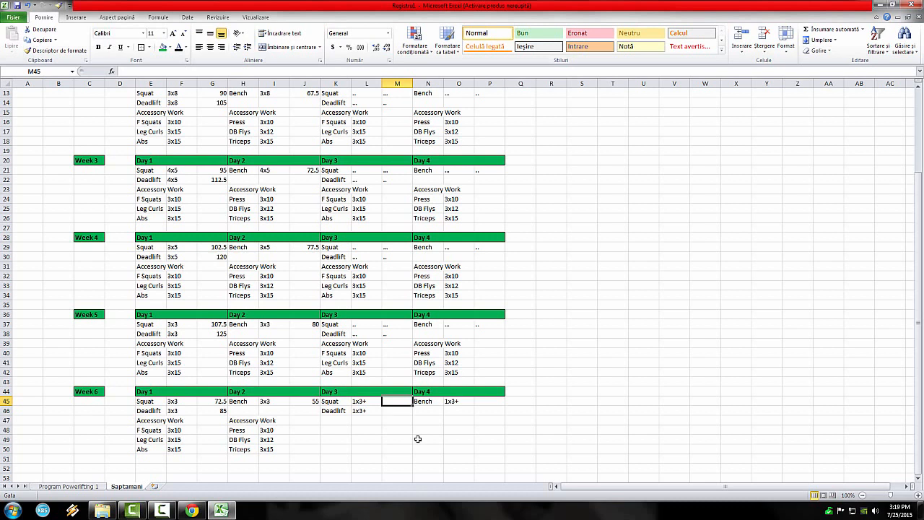
pyautogui.press('Left')
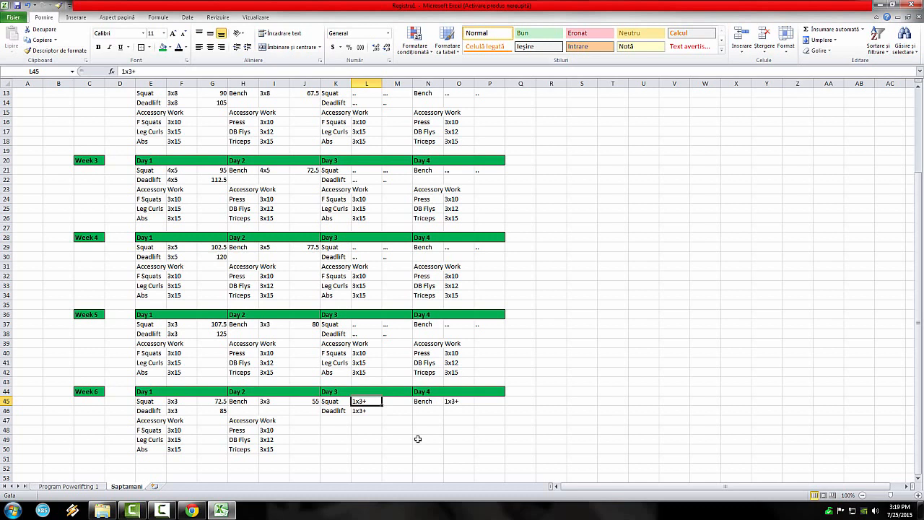
pyautogui.press('Right')
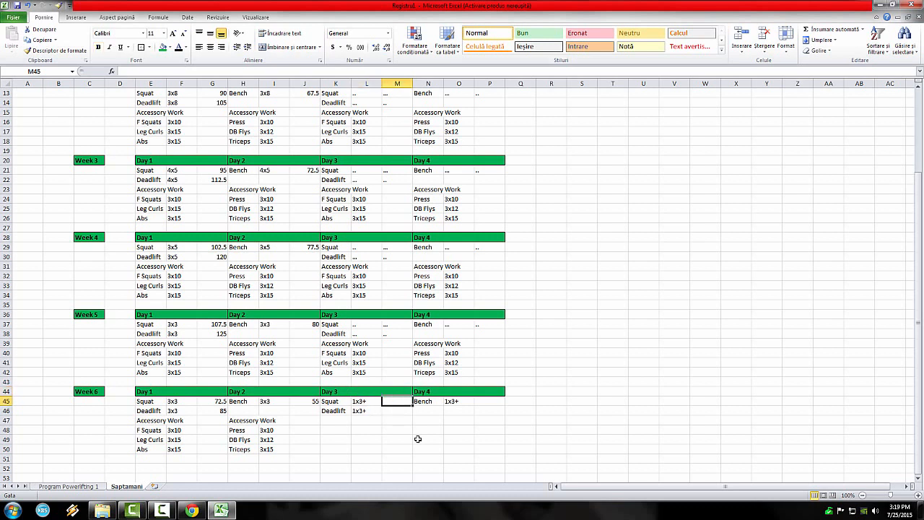
pyautogui.press('Left')
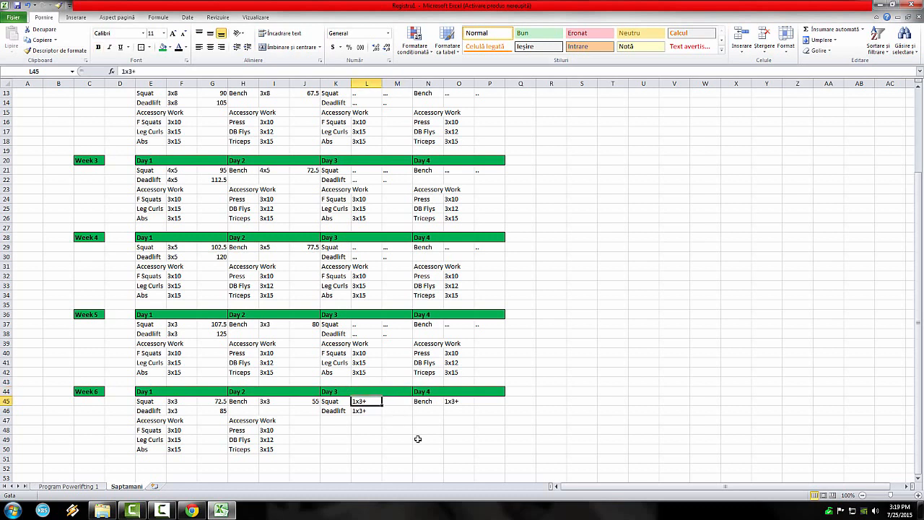
pyautogui.press('Up')
pyautogui.press('Right')
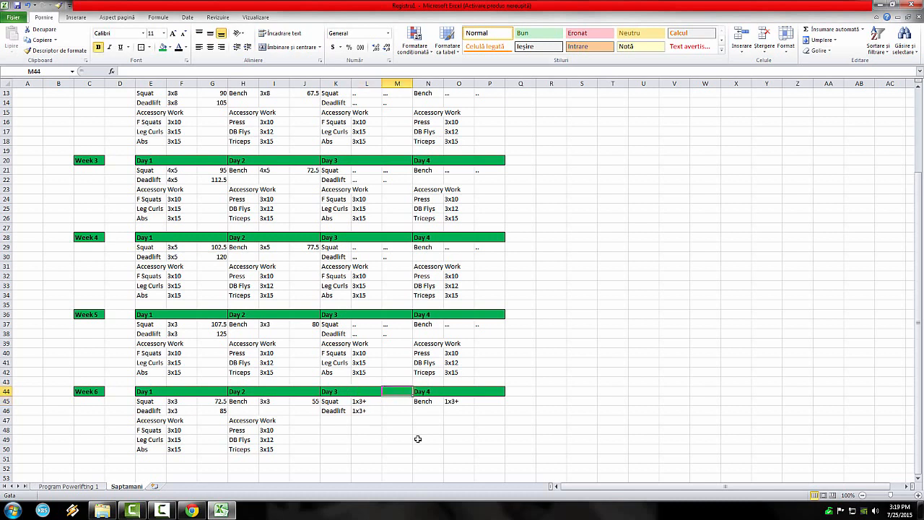
pyautogui.press('Down')
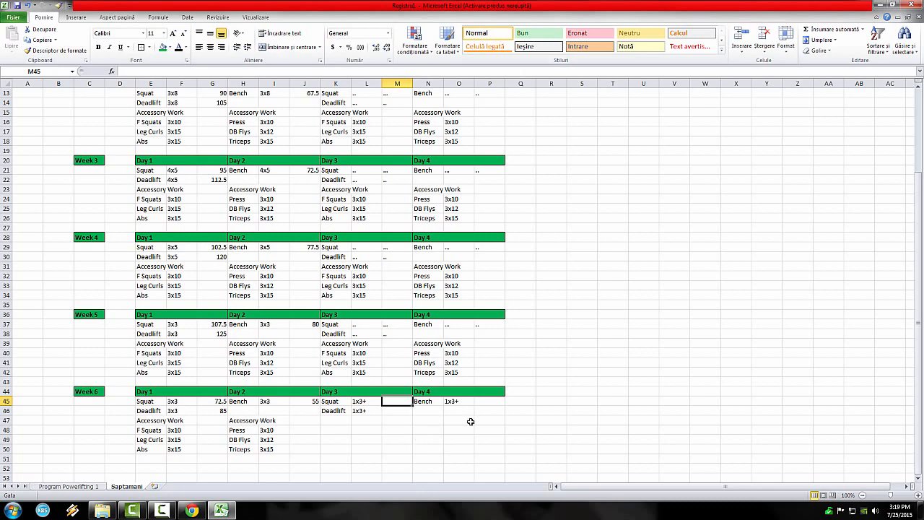
# Calculate the Week 6 Day 3 squat weight in M45 as MROUND of the Squat max (G4 on Program Powerlifting 1) times .95, with multiple 2.5
pyautogui.click(100, 488)
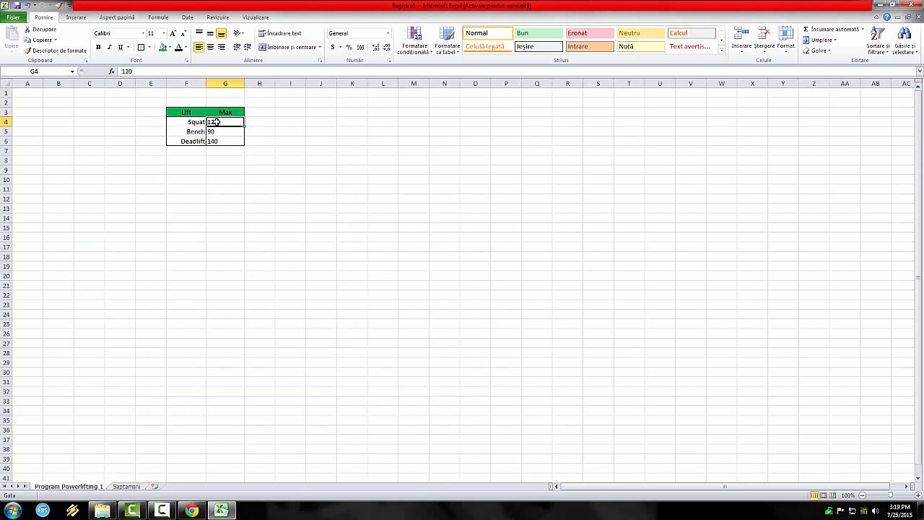
pyautogui.click(124, 486)
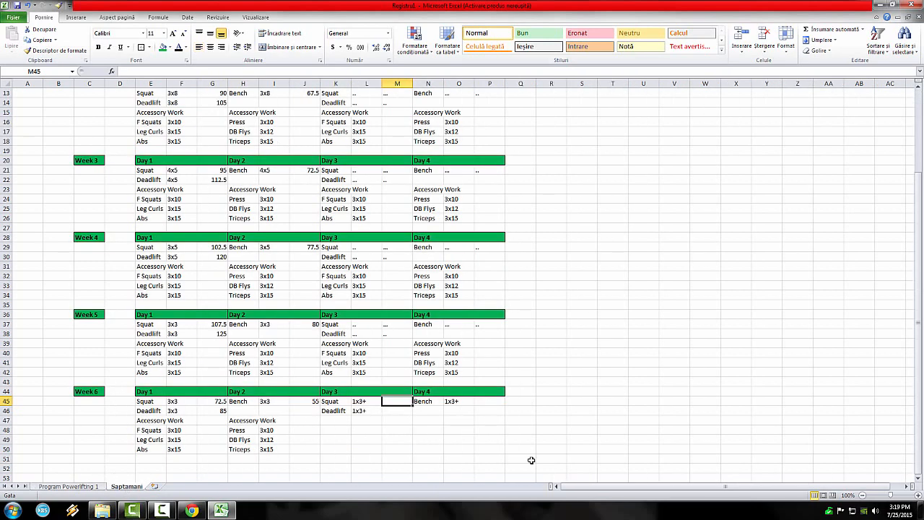
pyautogui.click(400, 421)
pyautogui.click(388, 403)
pyautogui.write('=MROUND(')
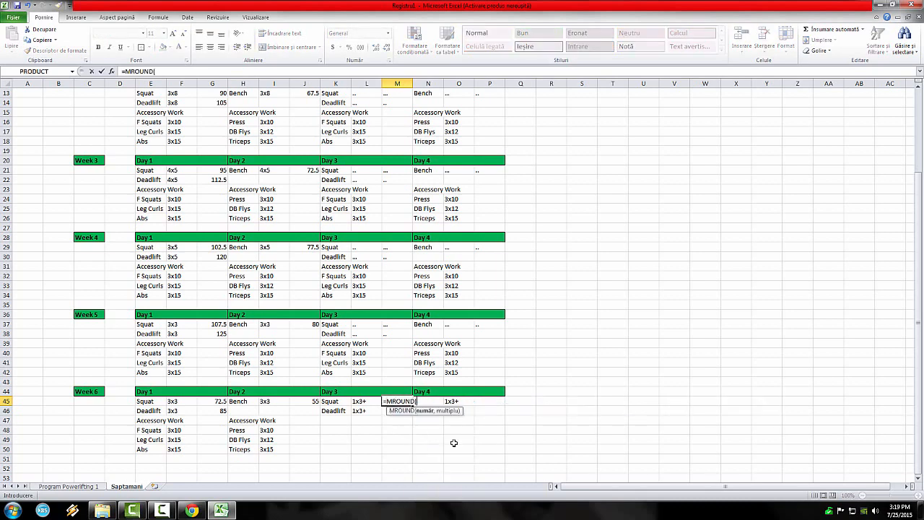
pyautogui.click(88, 488)
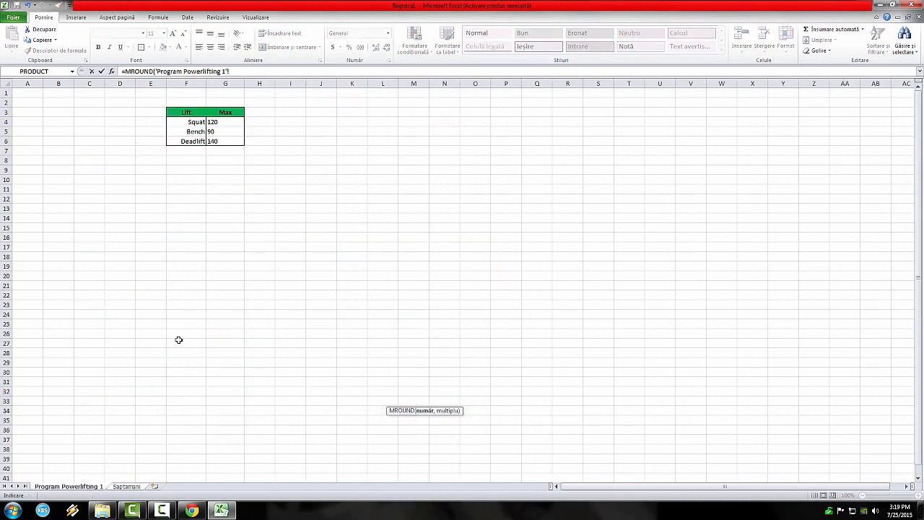
pyautogui.click(235, 126)
pyautogui.write('*.95,2.5')
pyautogui.press('Return')
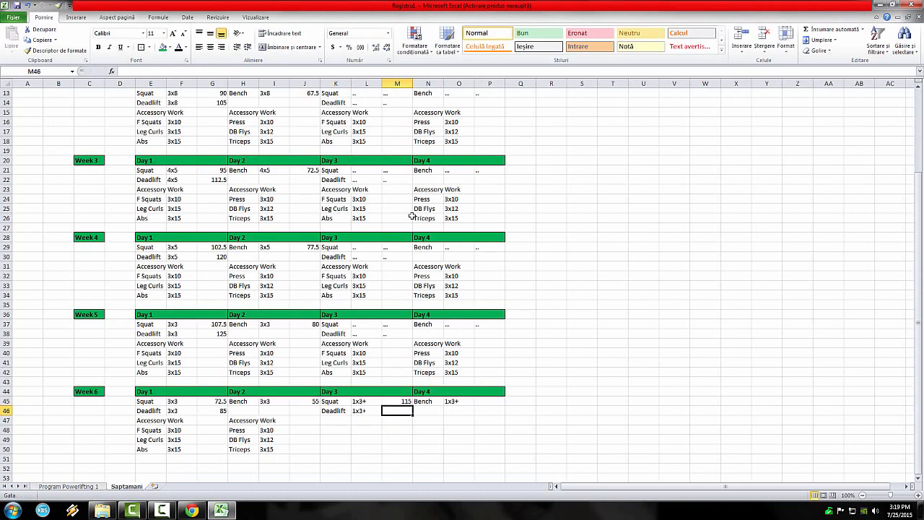
# Calculate the Week 6 Day 3 deadlift weight in M46 as MROUND of the Deadlift max (G6 on Program Powerlifting 1) times .95, with multiple 2.5
pyautogui.click(406, 449)
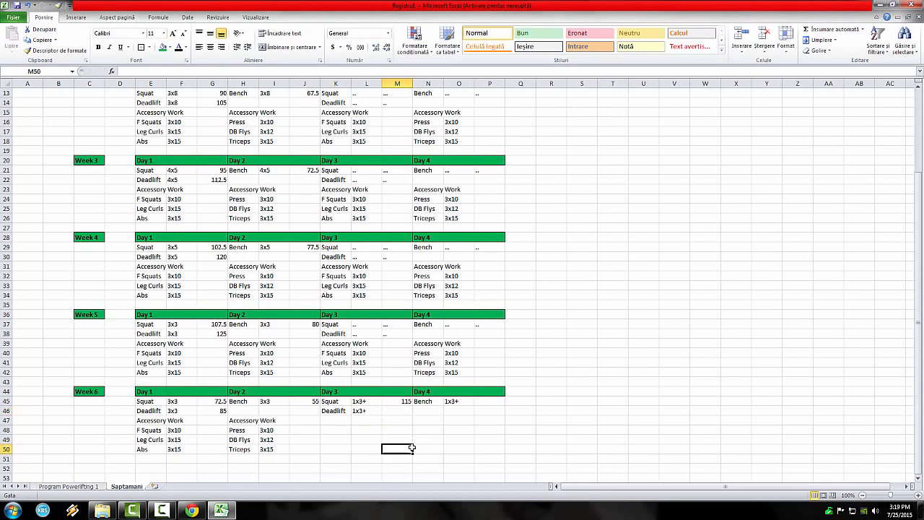
pyautogui.click(404, 413)
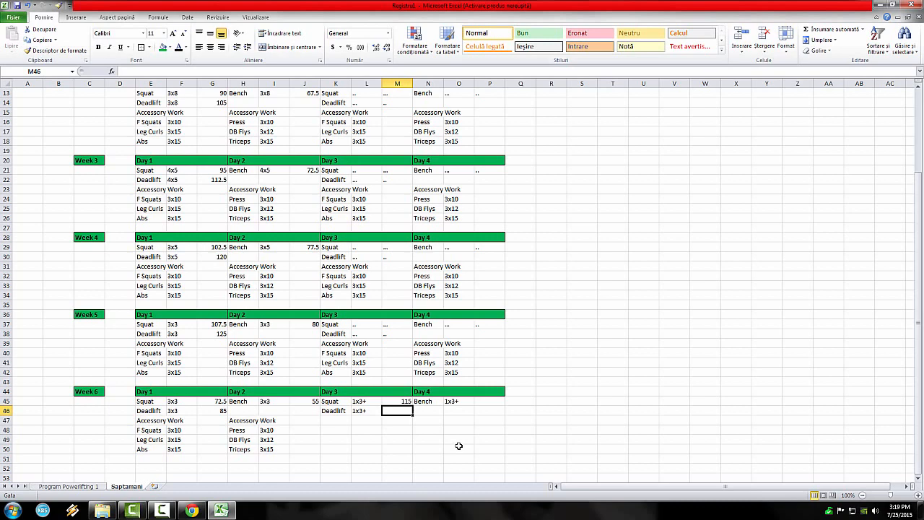
pyautogui.write('=')
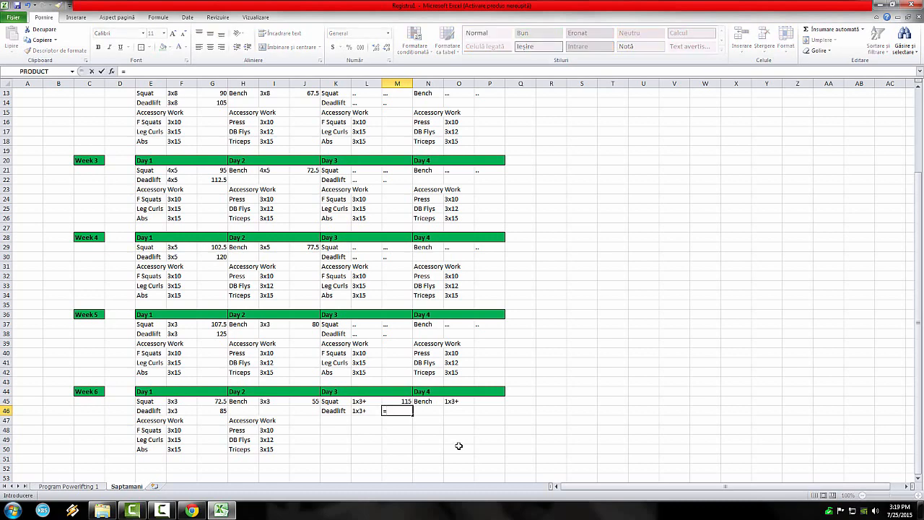
pyautogui.write('MATCH')
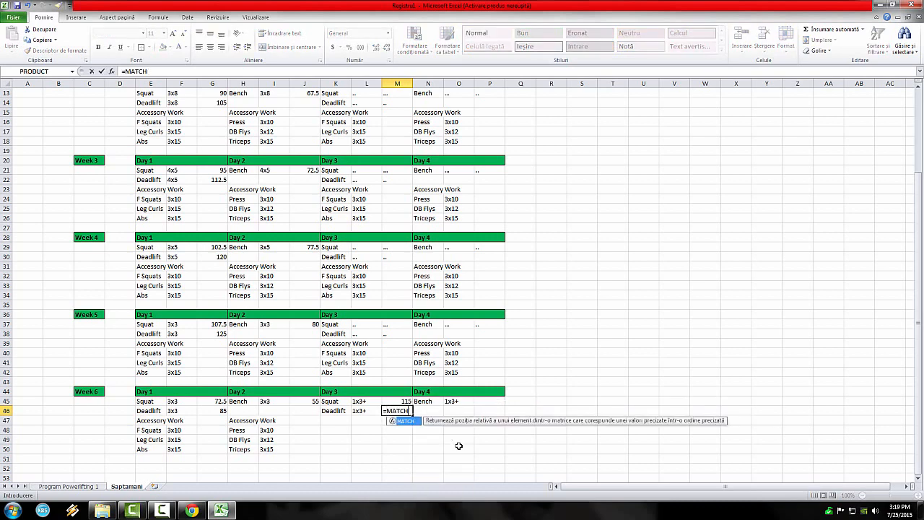
pyautogui.press('BackSpace')
pyautogui.press('BackSpace')
pyautogui.press('BackSpace')
pyautogui.press('BackSpace')
pyautogui.write('ROUND(')
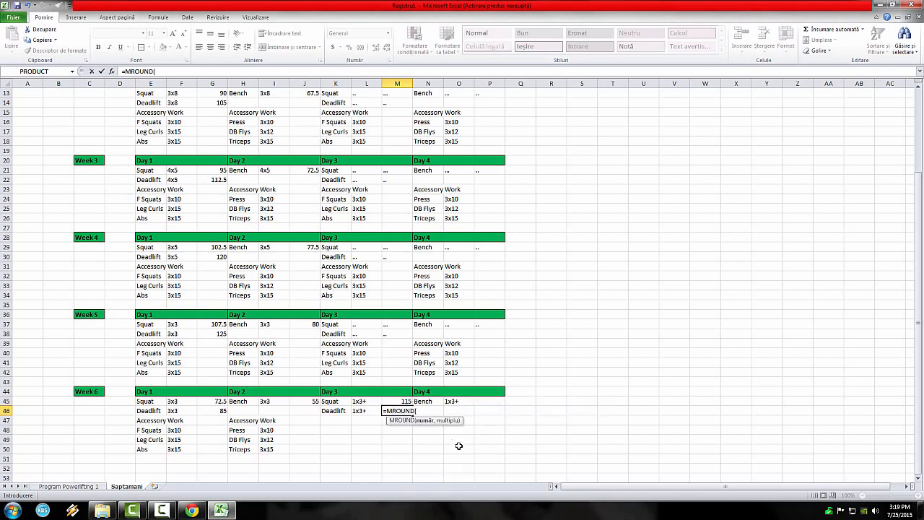
pyautogui.click(68, 486)
pyautogui.click(215, 140)
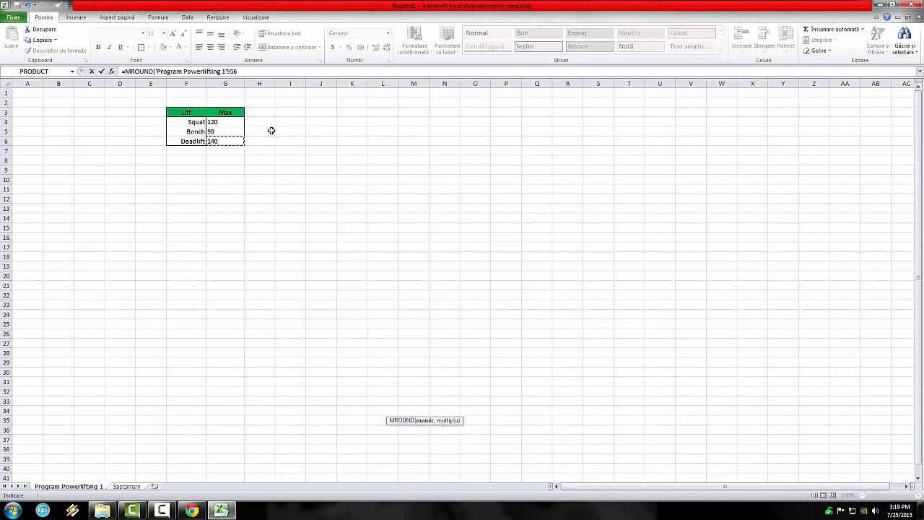
pyautogui.write('*.95,2.5')
pyautogui.press('Return')
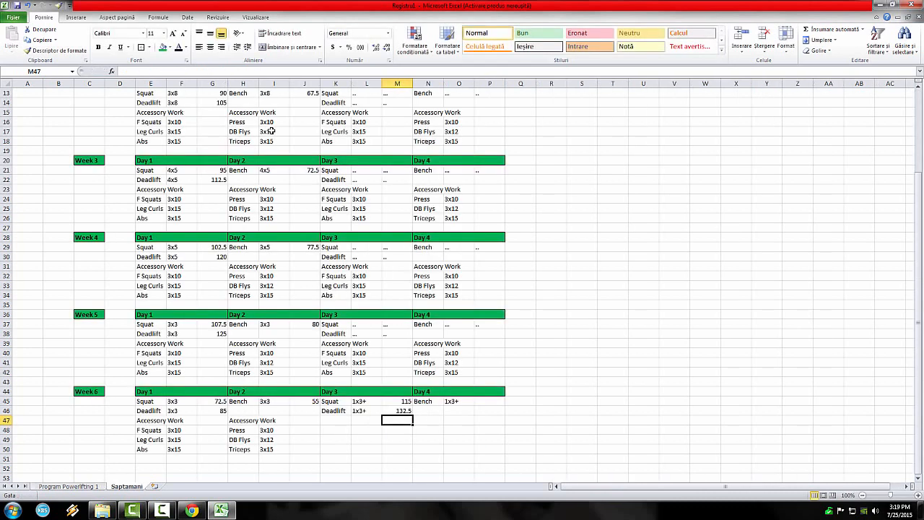
# Calculate the Week 6 Day 4 bench weight in P45 as MROUND of the Bench max (G5 on Program Powerlifting 1) times .95, with multiple 2.5
pyautogui.click(482, 402)
pyautogui.write('=mroa')
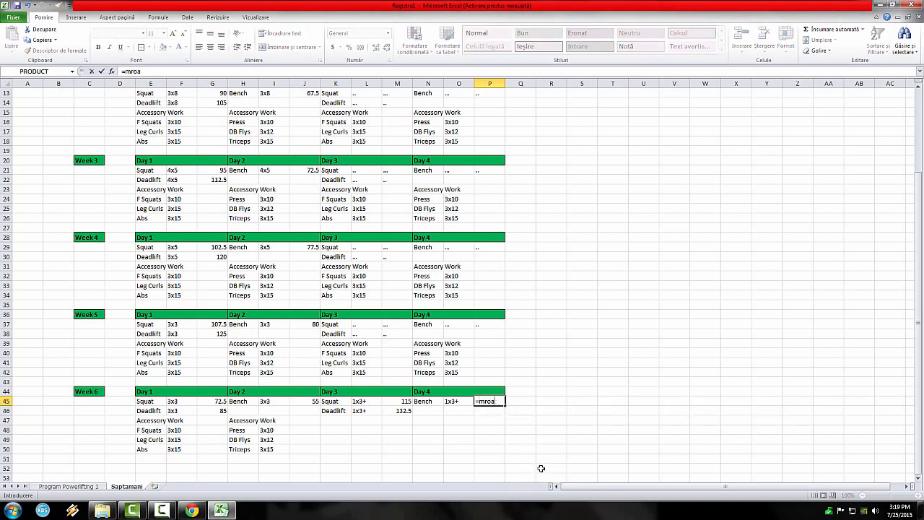
pyautogui.press('BackSpace')
pyautogui.write('u')
pyautogui.press('Tab')
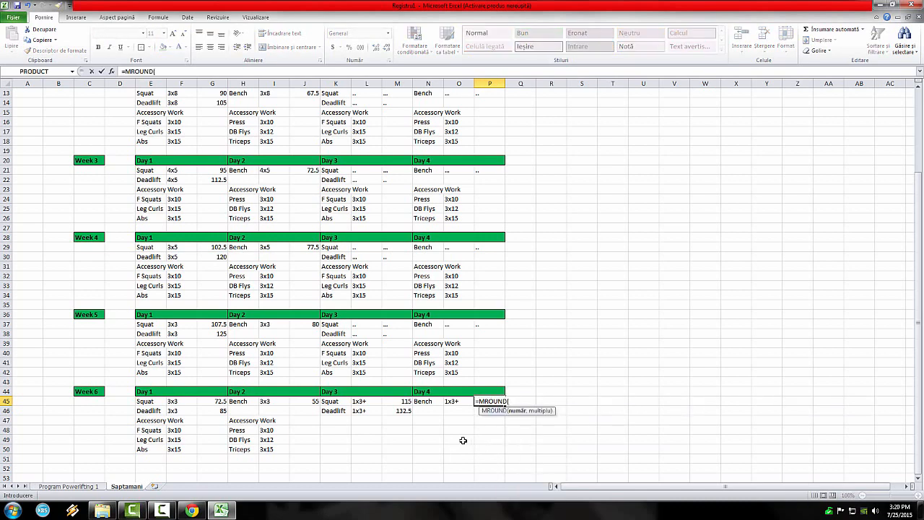
pyautogui.click(90, 486)
pyautogui.click(220, 132)
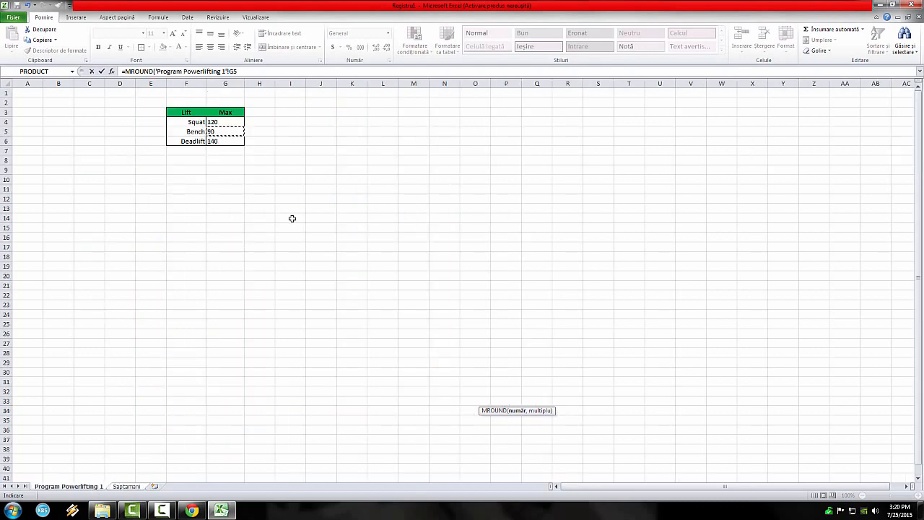
pyautogui.write('*')
pyautogui.press('Return')
pyautogui.click(553, 350)
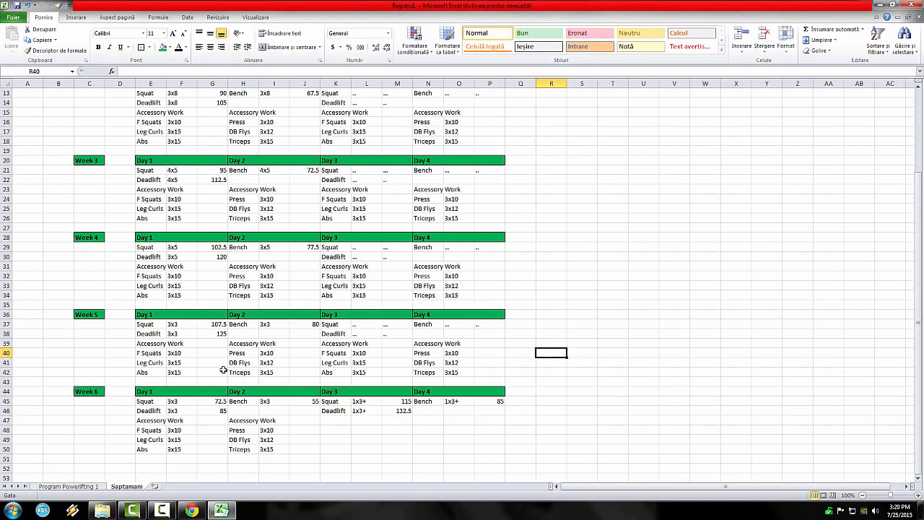
# Compare the Bench max on Program Powerlifting 1 with the Week 6 Day 4 bench weight formula on Saptamani
pyautogui.scroll(1, 223, 370)
pyautogui.click(86, 487)
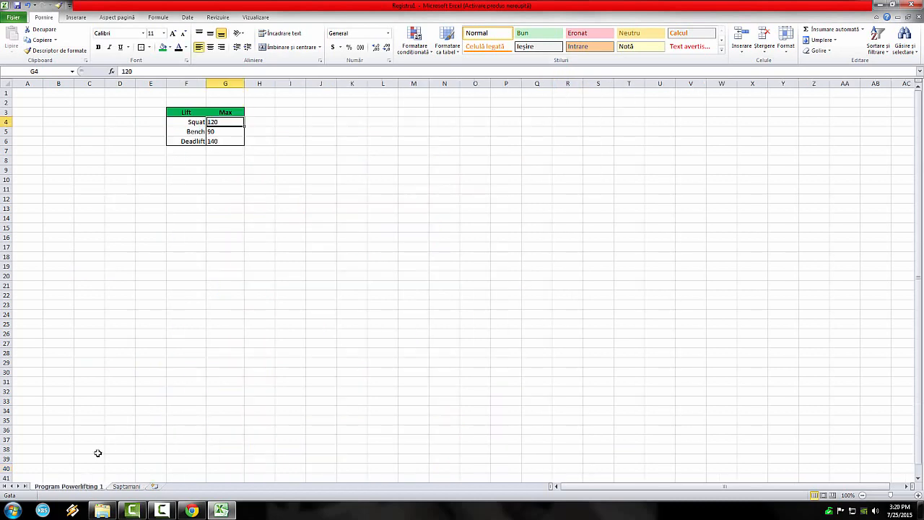
pyautogui.click(232, 133)
pyautogui.click(134, 485)
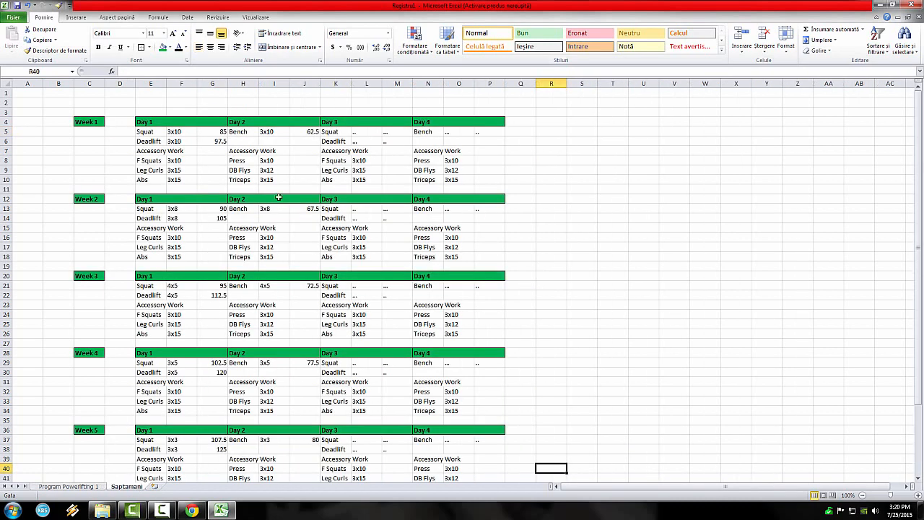
pyautogui.scroll(-6, 264, 211)
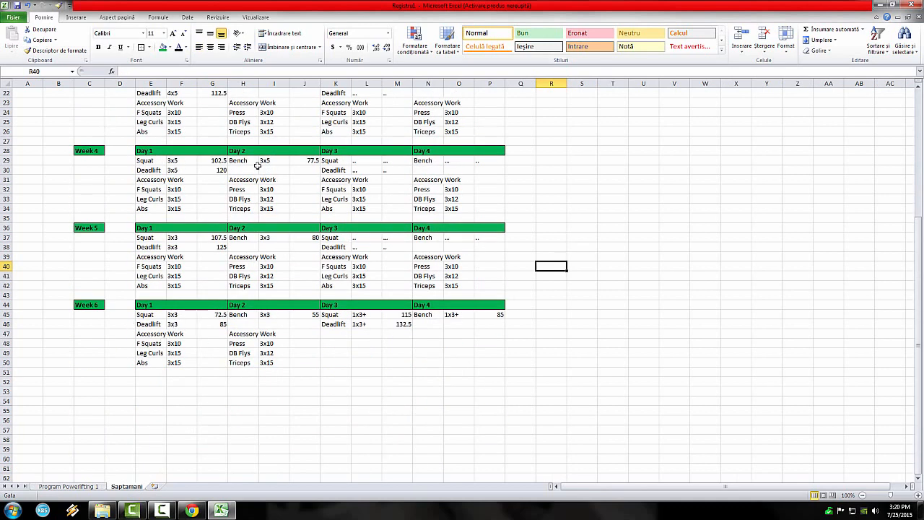
pyautogui.click(484, 315)
pyautogui.scroll(1, 480, 315)
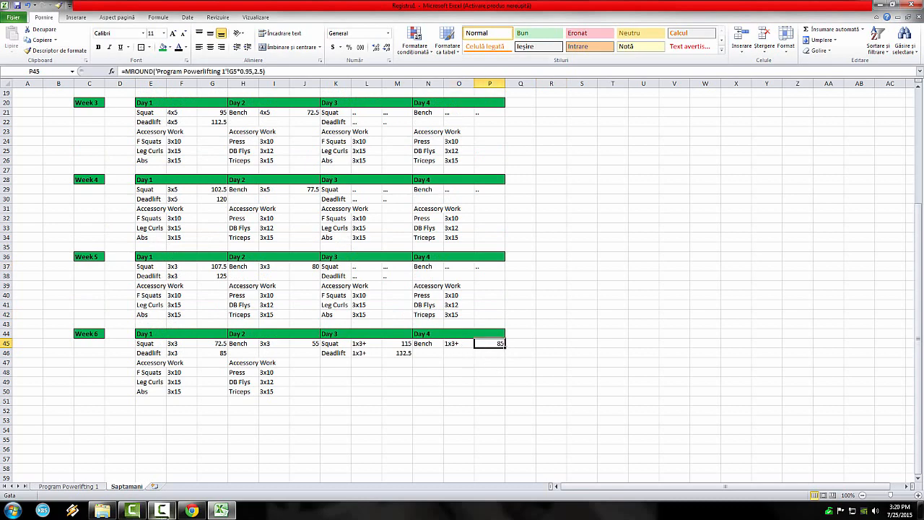
# Switch to Chrome, search Google for "one rep max calculator" in the new tab and open the ExRx.net result
pyautogui.click(191, 510)
pyautogui.click(106, 8)
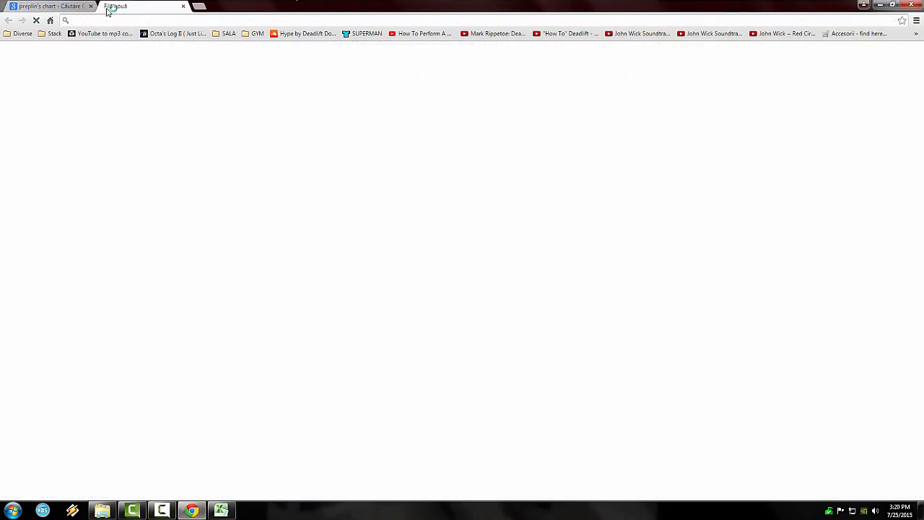
pyautogui.write('one rep max c')
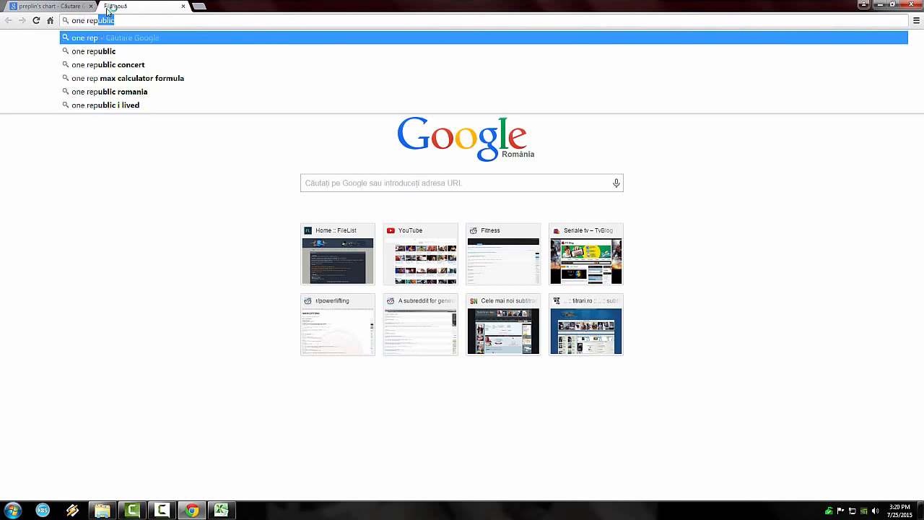
pyautogui.press('Down')
pyautogui.press('Down')
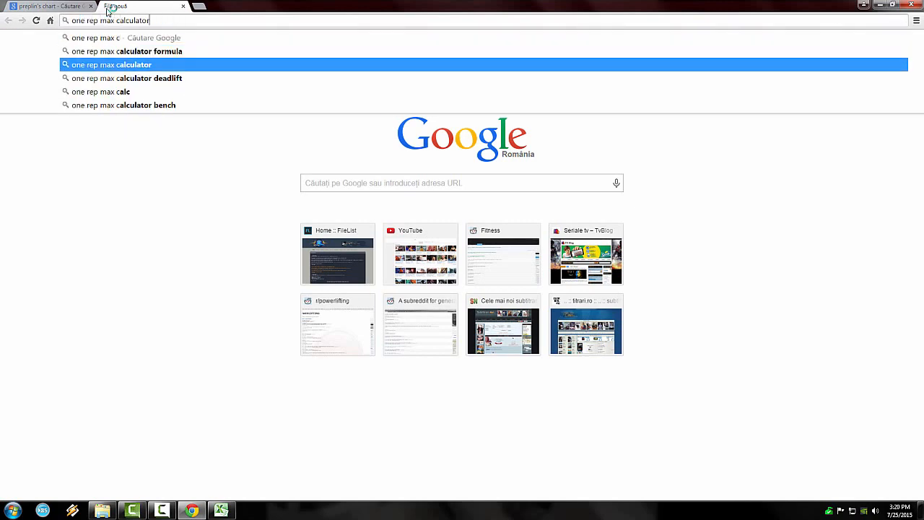
pyautogui.press('Return')
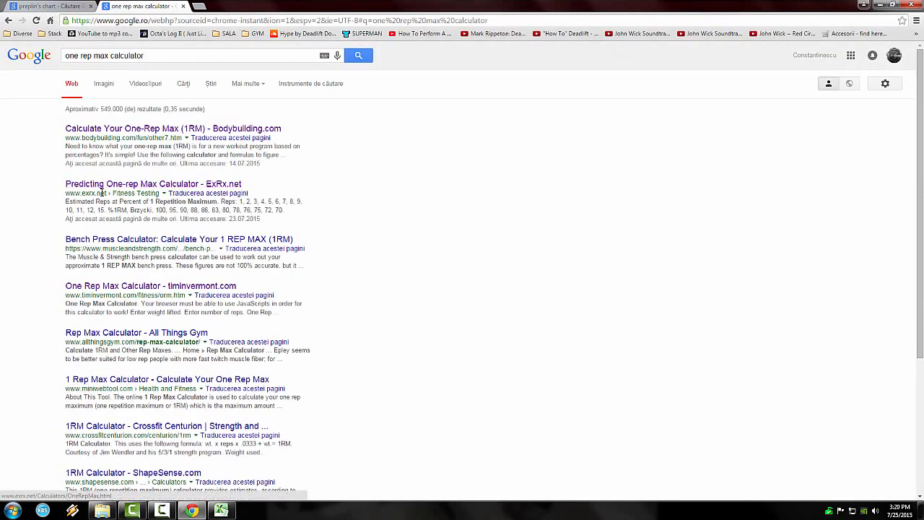
pyautogui.moveTo(95, 193)
pyautogui.mouseDown()
pyautogui.moveTo(83, 193)
pyautogui.moveTo(92, 193)
pyautogui.mouseUp()
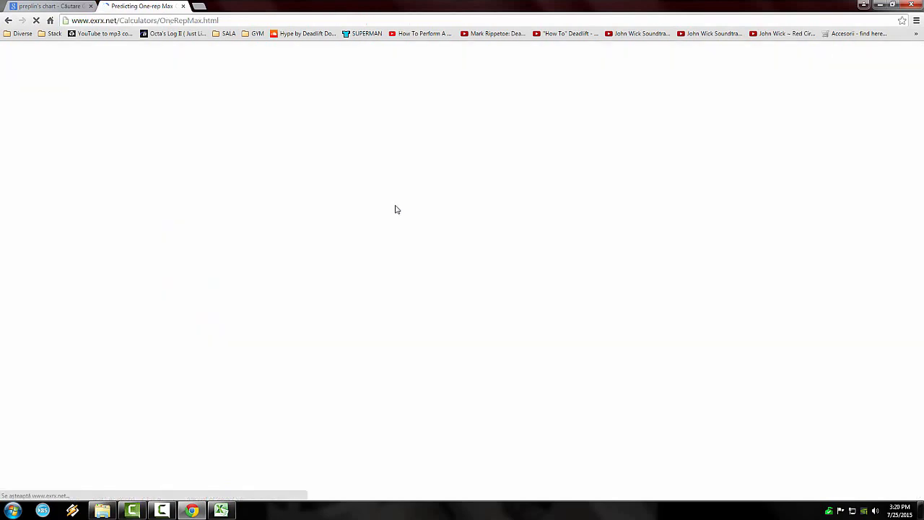
# Calculate the one-rep max for a weight lifted of 85 and 3 reps performed
pyautogui.click(245, 187)
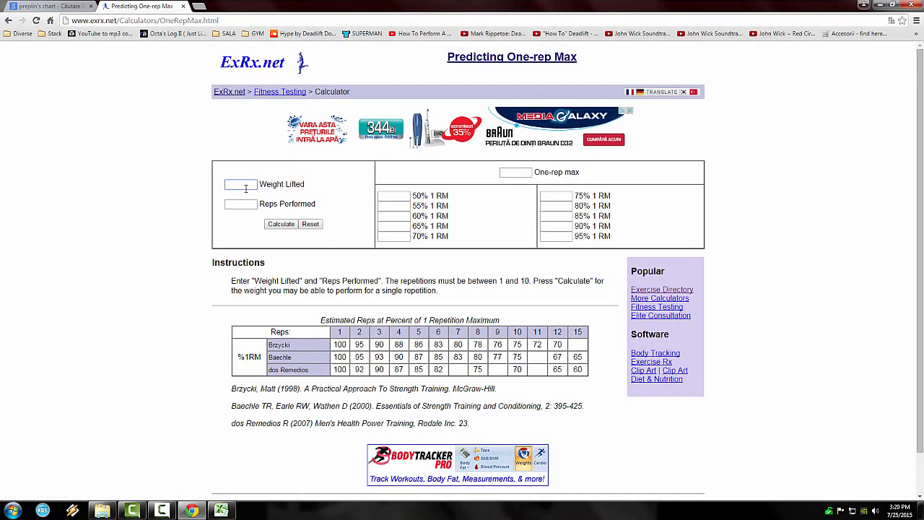
pyautogui.click(242, 205)
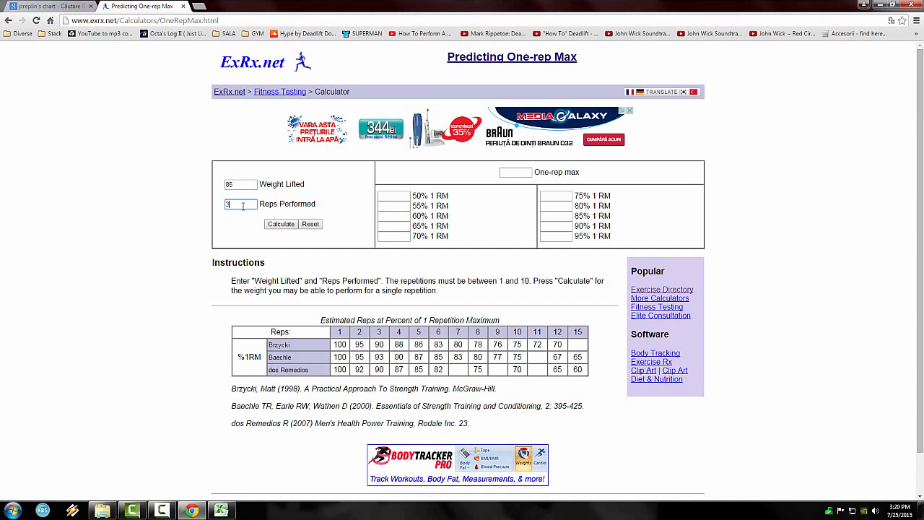
pyautogui.click(281, 224)
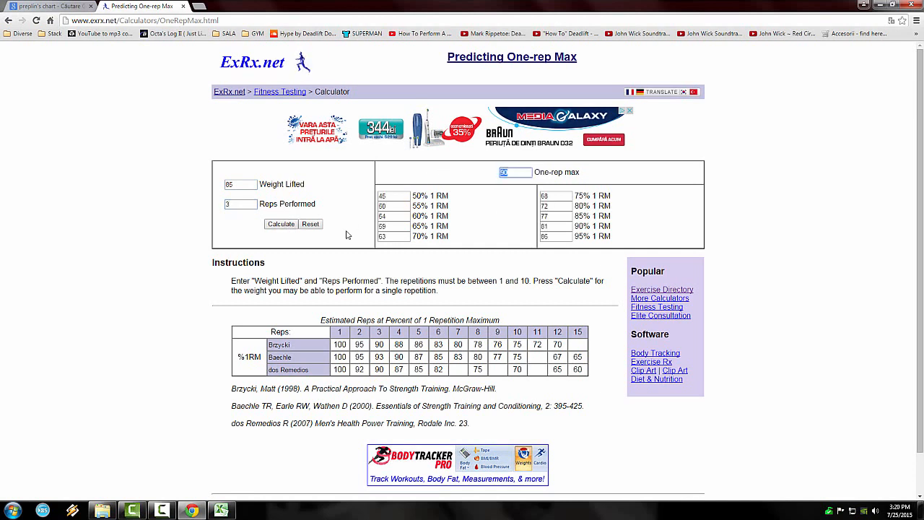
# Check the Bench max on Program Powerlifting 1 in Excel, and recalculate the one-rep max in Chrome with 4 reps performed
pyautogui.click(210, 512)
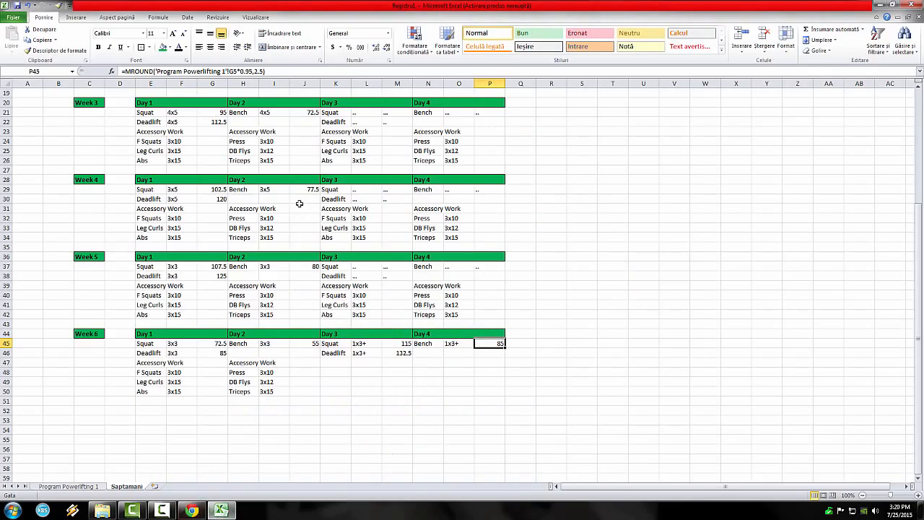
pyautogui.click(70, 487)
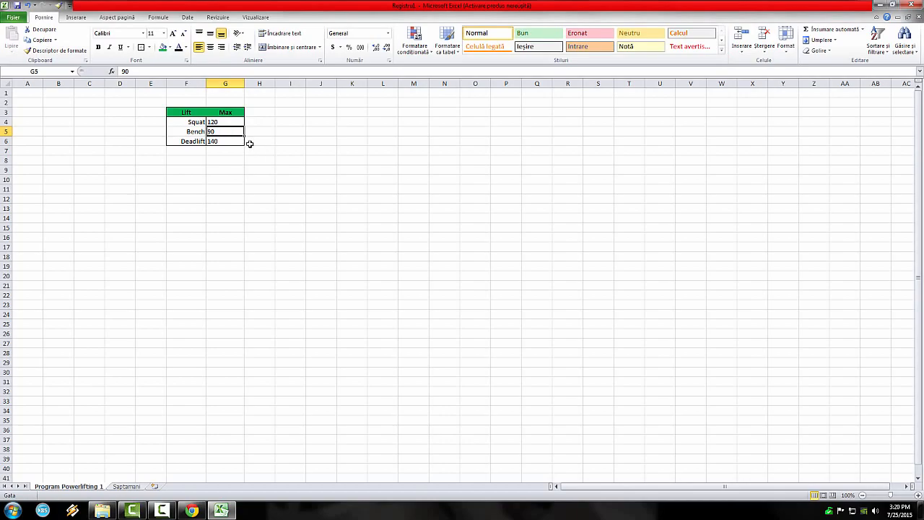
pyautogui.click(191, 511)
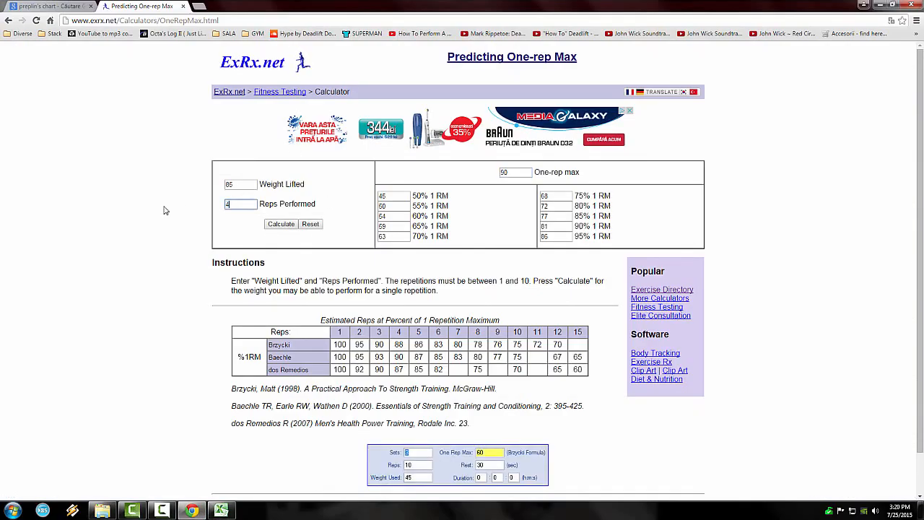
pyautogui.click(273, 224)
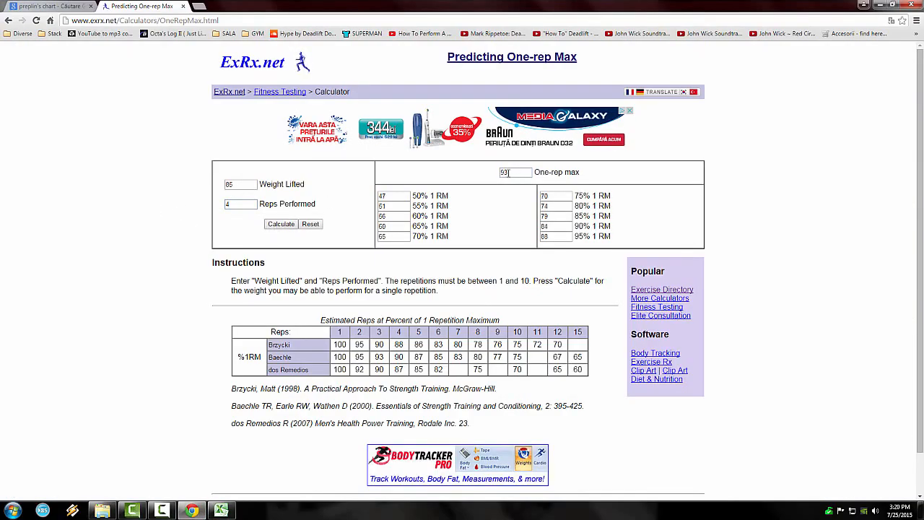
pyautogui.moveTo(508, 173); pyautogui.dragTo(490, 172)
# Recalculate the one-rep max for the same weight with 5 reps and again with 8 reps performed
pyautogui.moveTo(244, 204); pyautogui.dragTo(150, 207)
pyautogui.write('5')
pyautogui.click(281, 225)
pyautogui.moveTo(260, 203); pyautogui.dragTo(165, 214)
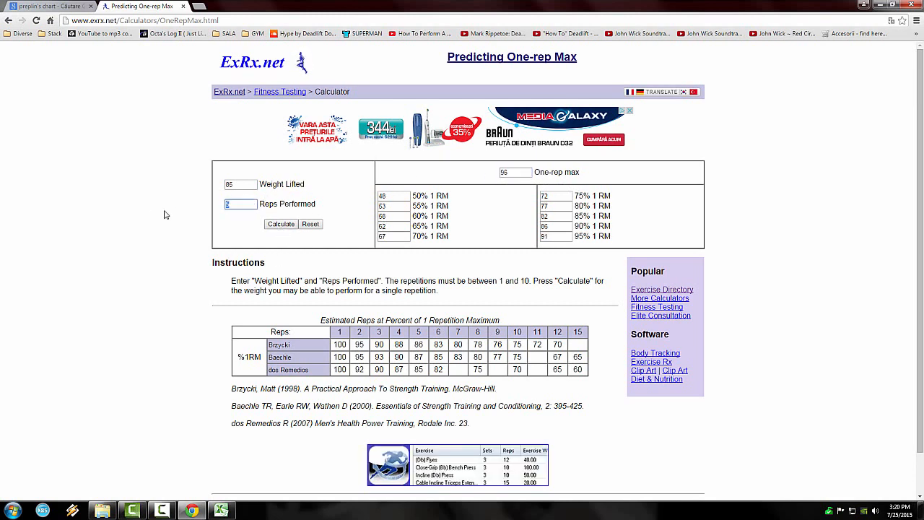
pyautogui.click(274, 225)
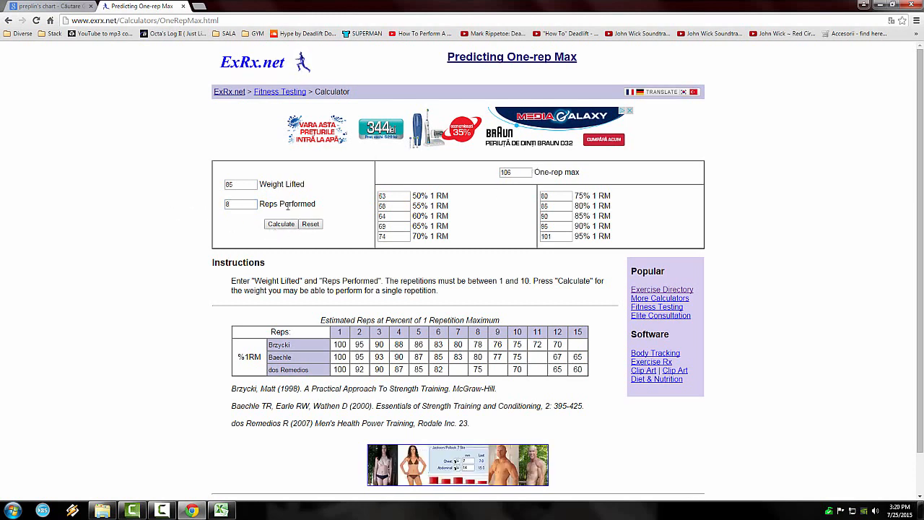
# Recalculate the one-rep max for the same weight with 7 reps performed
pyautogui.moveTo(254, 204); pyautogui.dragTo(128, 207)
pyautogui.write('7')
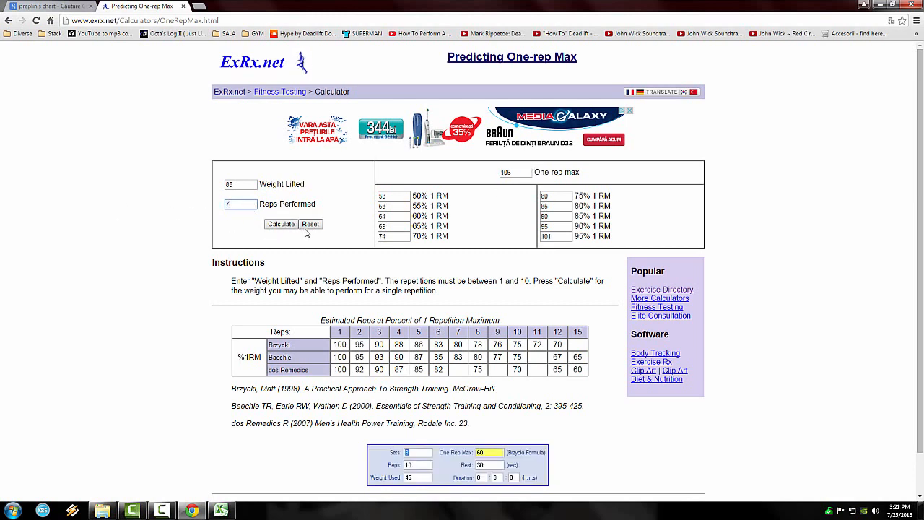
pyautogui.click(280, 223)
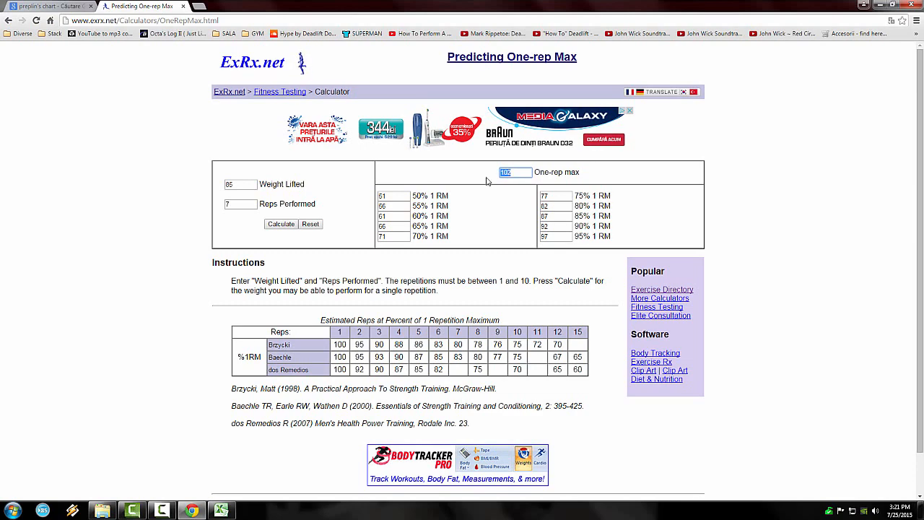
# Switch back to Excel, review the Week 6 Day 4 bench set on Saptamani, and select the Bench max in G5 on Program Powerlifting 1
pyautogui.click(221, 511)
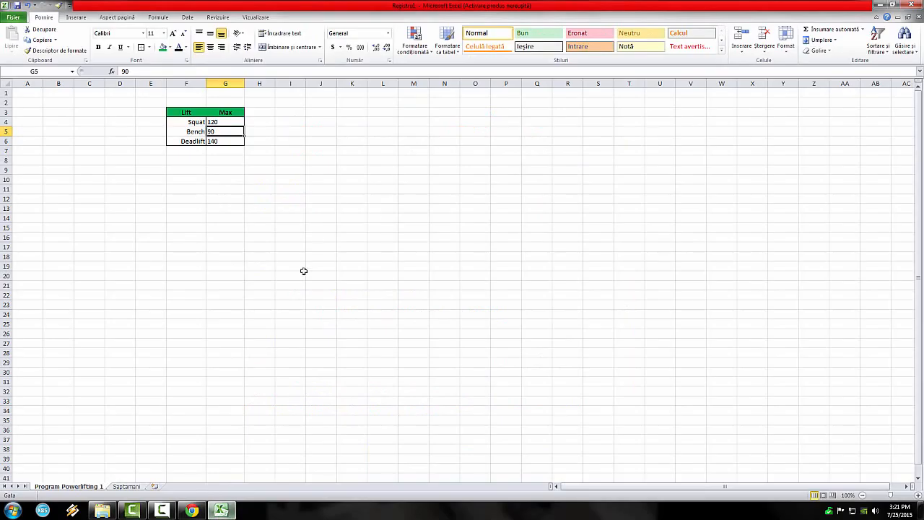
pyautogui.click(200, 361)
pyautogui.click(127, 486)
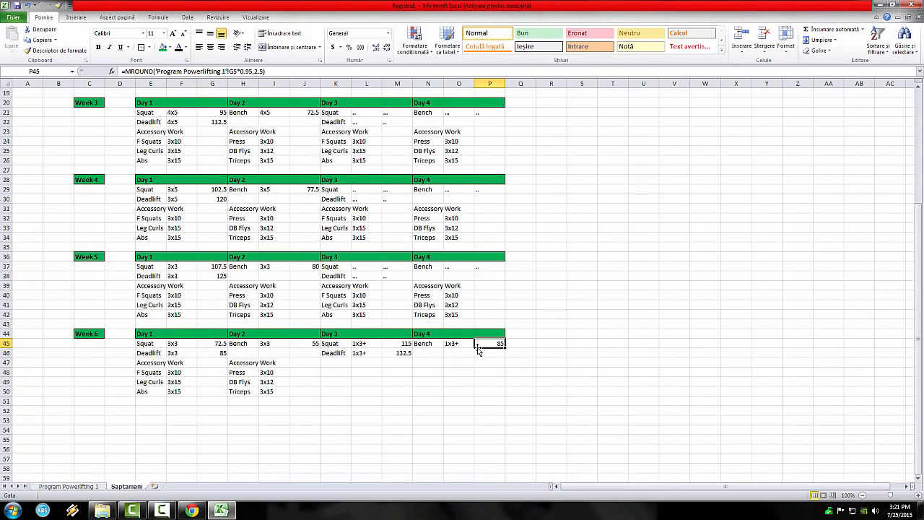
pyautogui.click(456, 364)
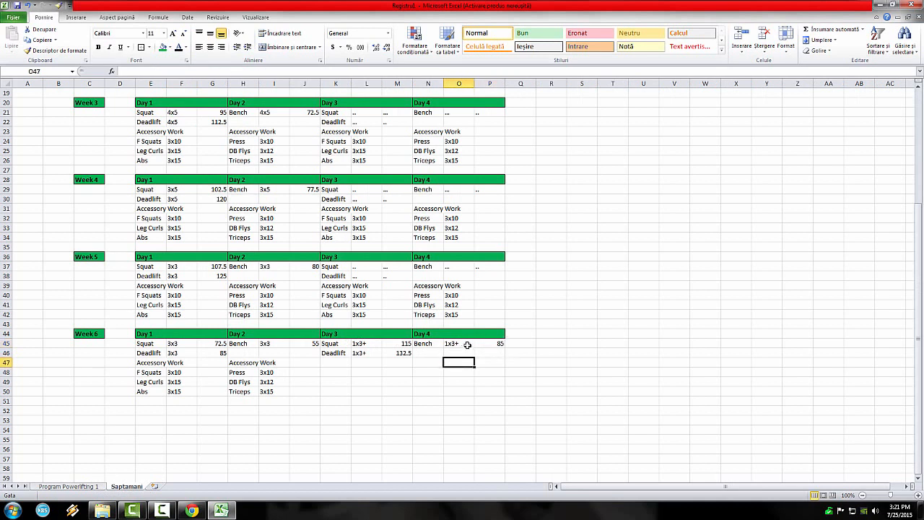
pyautogui.click(493, 342)
pyautogui.click(69, 487)
pyautogui.click(227, 132)
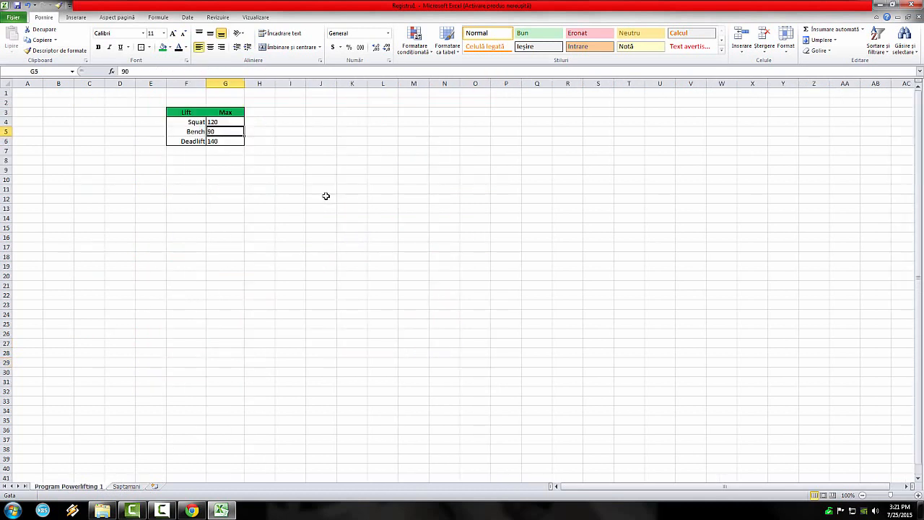
# Set the Bench max in G5 to 95 and check the Week 1 weights on the Saptamani sheet
pyautogui.write('9')
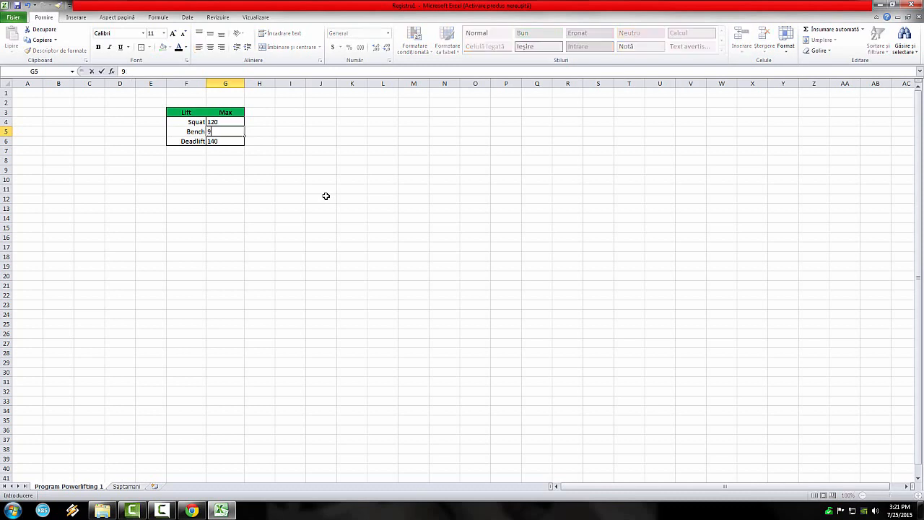
pyautogui.press('Return')
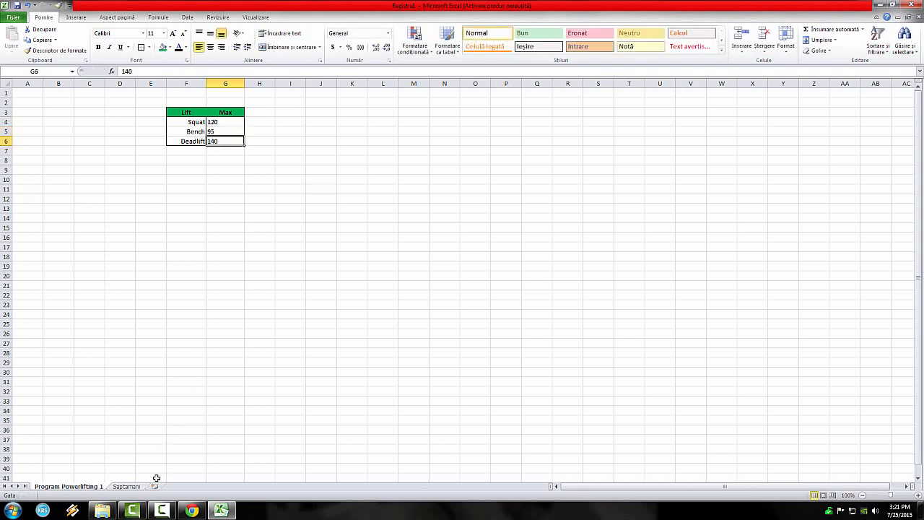
pyautogui.click(126, 486)
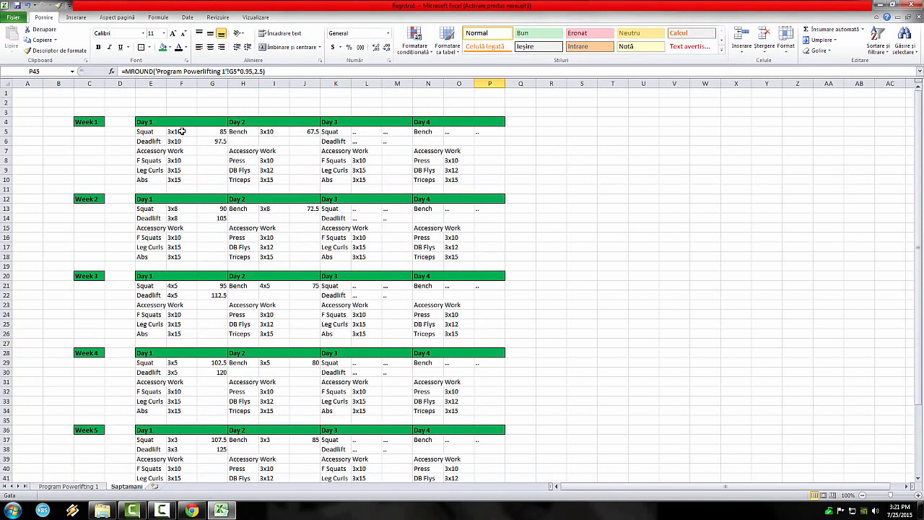
pyautogui.click(217, 132)
pyautogui.click(661, 373)
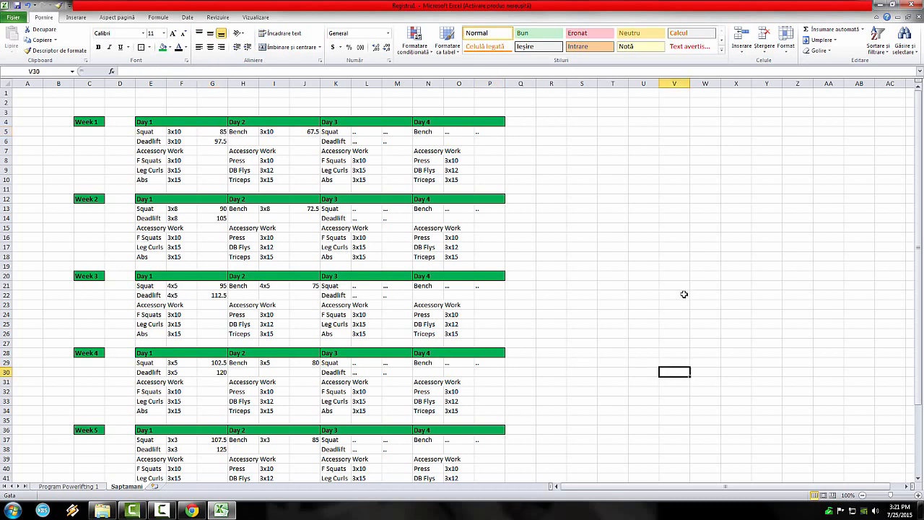
# Apply outside borders separately to the four Week 1 day blocks: E5:G10, H5:J10, K5:M10 and N5:P10
pyautogui.moveTo(143, 131); pyautogui.dragTo(217, 179)
pyautogui.click(142, 48)
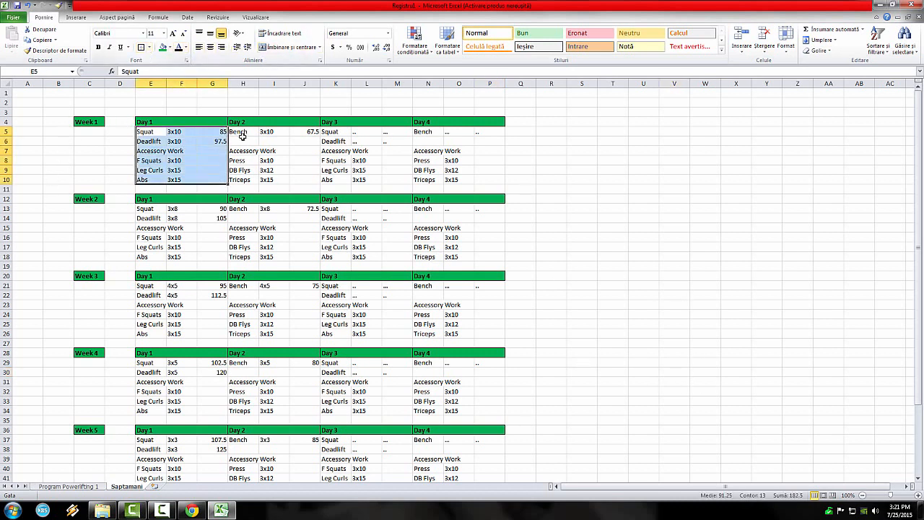
pyautogui.moveTo(238, 132); pyautogui.dragTo(311, 180)
pyautogui.click(141, 48)
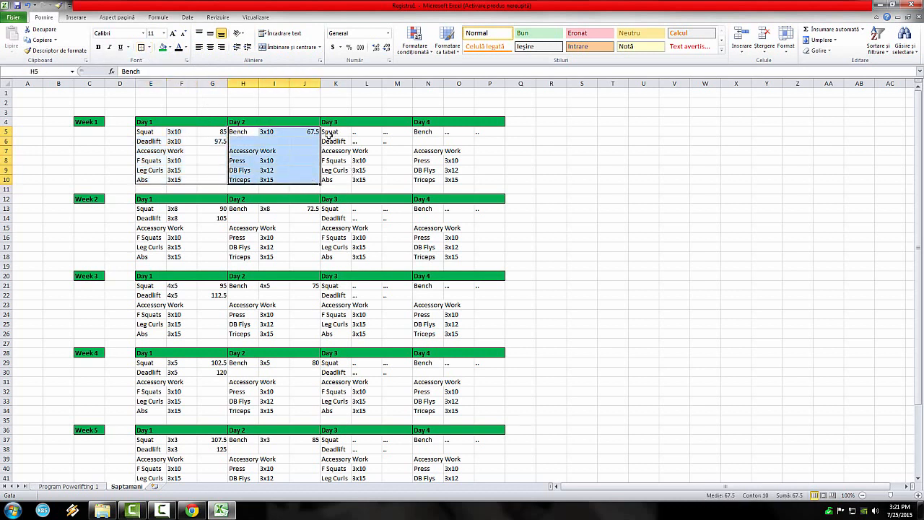
pyautogui.moveTo(327, 132); pyautogui.dragTo(402, 180)
pyautogui.click(142, 48)
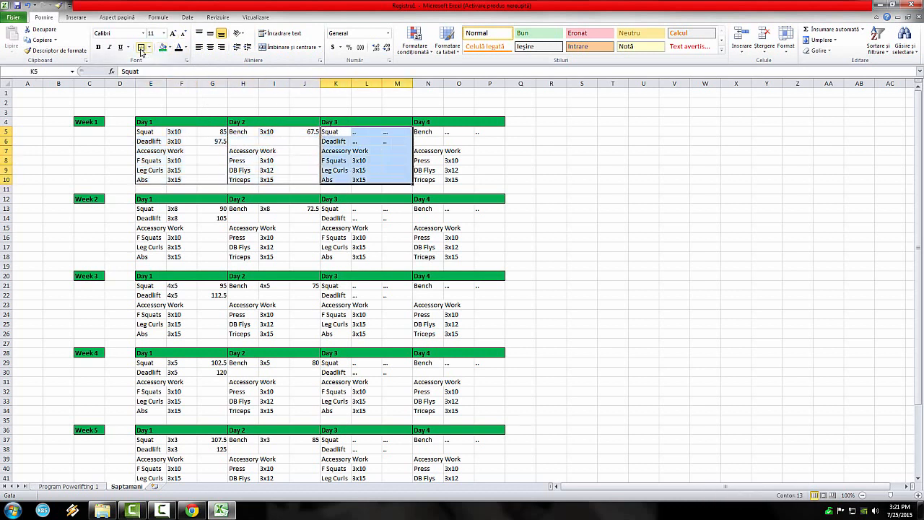
pyautogui.moveTo(422, 132); pyautogui.dragTo(493, 180)
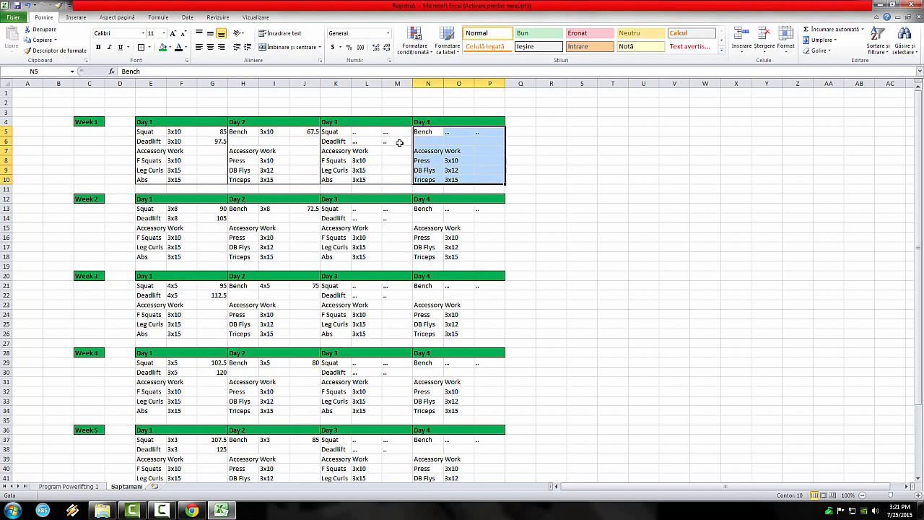
pyautogui.click(141, 47)
pyautogui.click(611, 236)
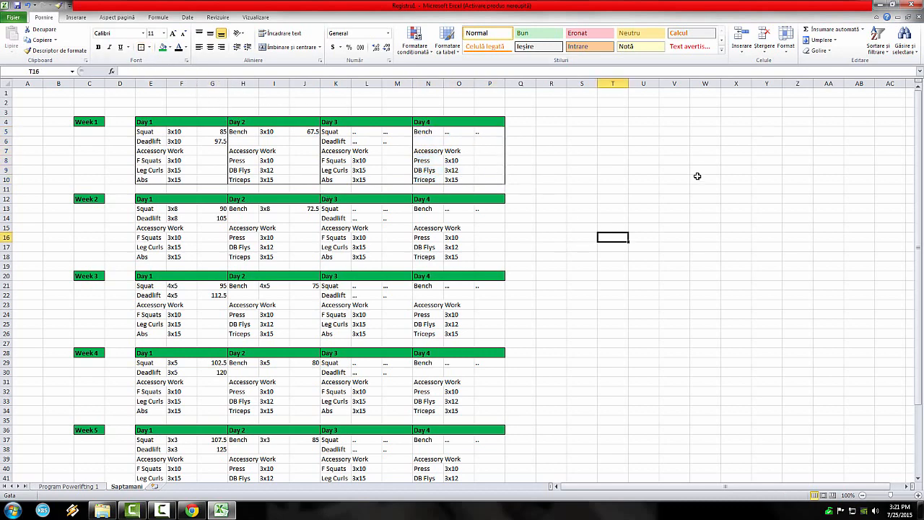
pyautogui.click(247, 80)
pyautogui.rightClick(246, 79)
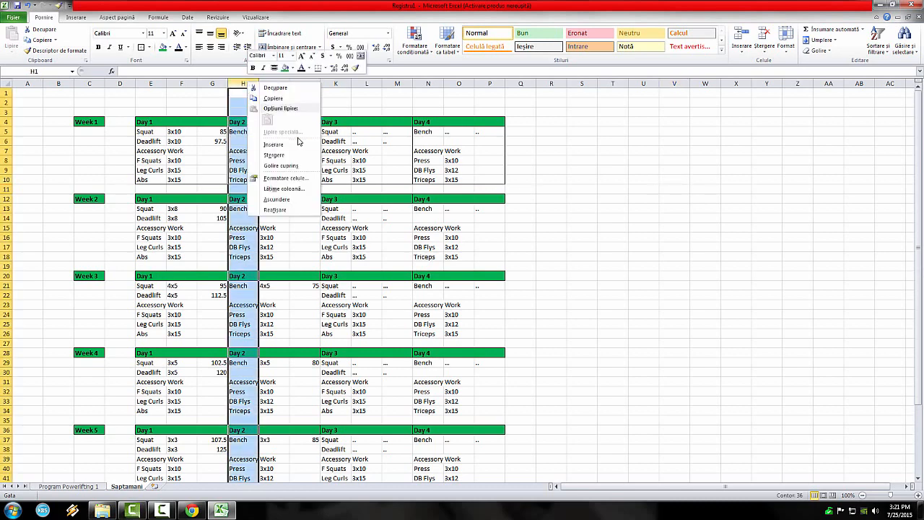
pyautogui.press('Escape')
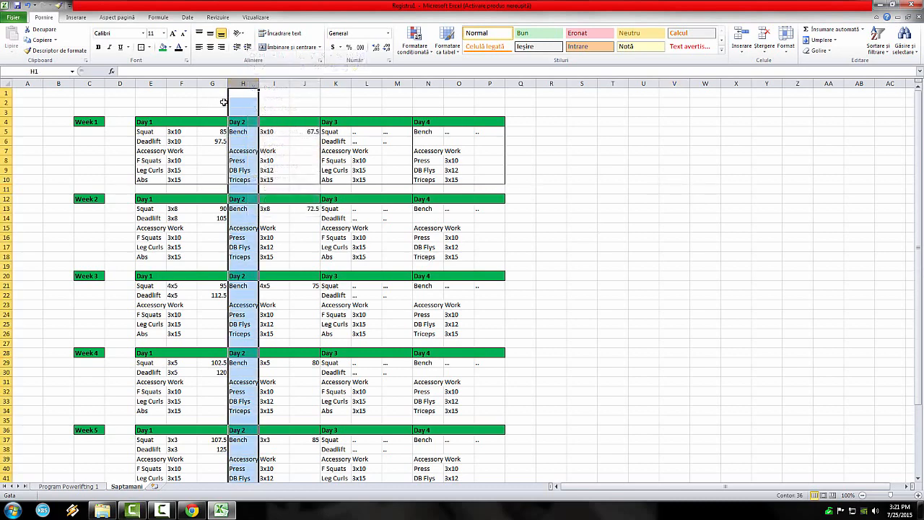
pyautogui.click(498, 178)
pyautogui.click(537, 180)
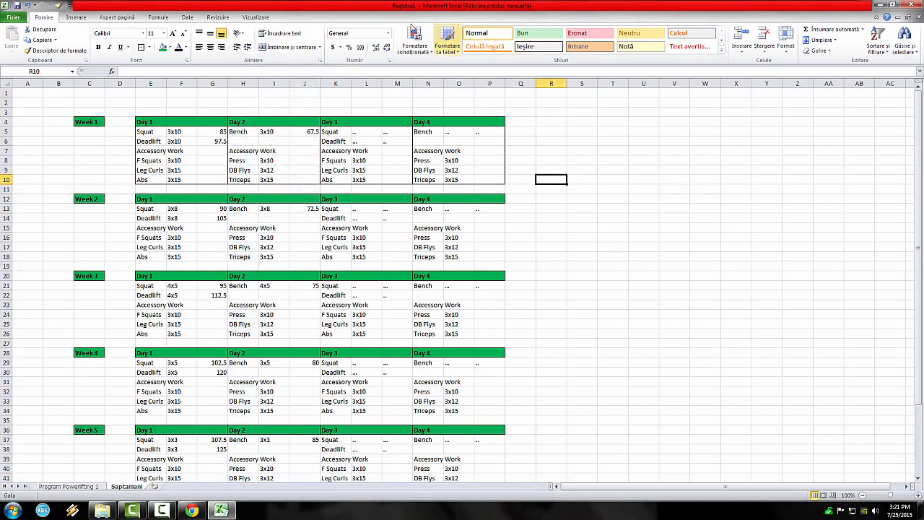
# Hide the gridlines on both the Saptamani and Program Powerlifting 1 sheets
pyautogui.click(260, 18)
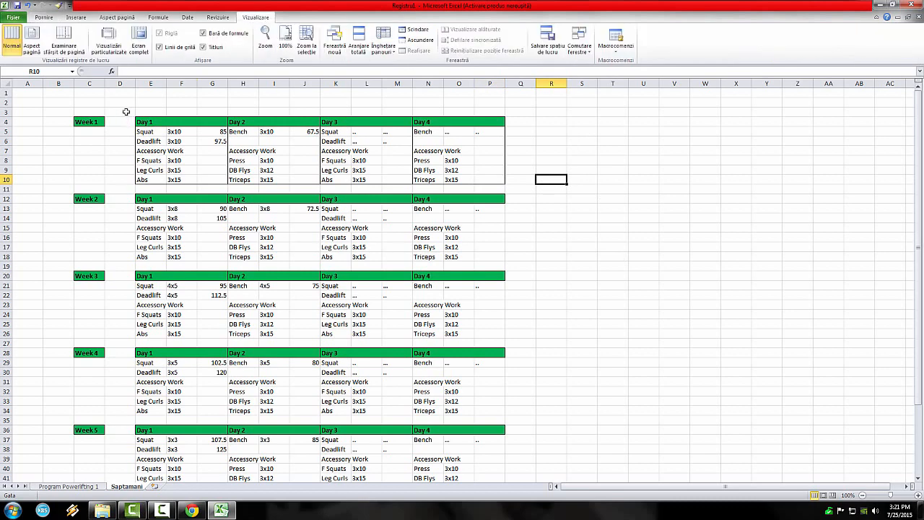
pyautogui.click(173, 48)
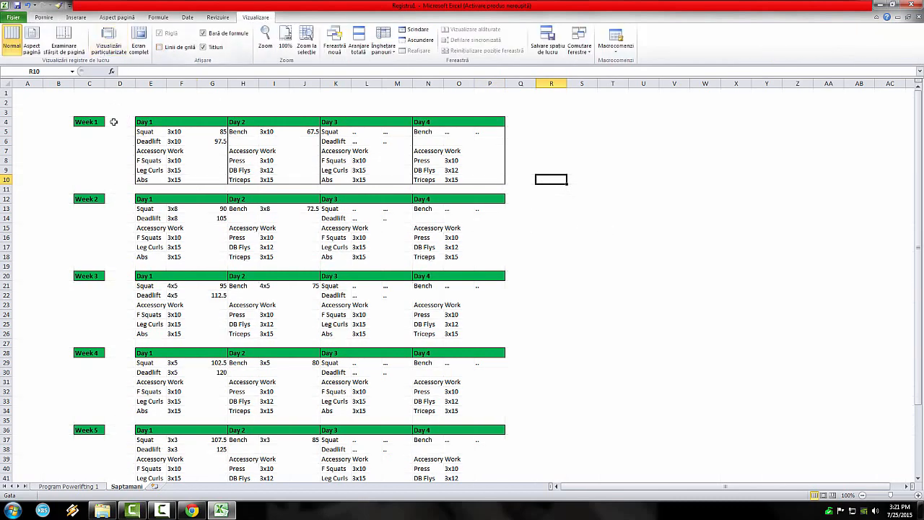
pyautogui.click(71, 487)
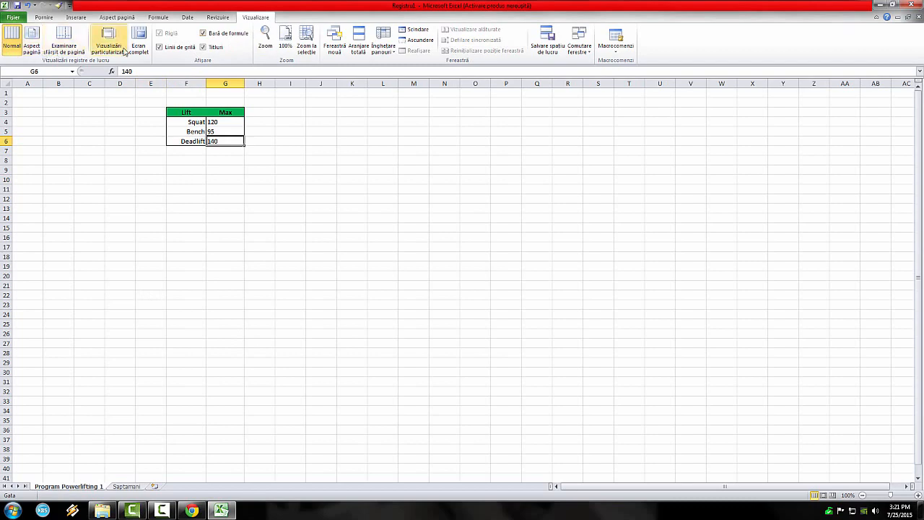
pyautogui.click(159, 46)
pyautogui.click(259, 228)
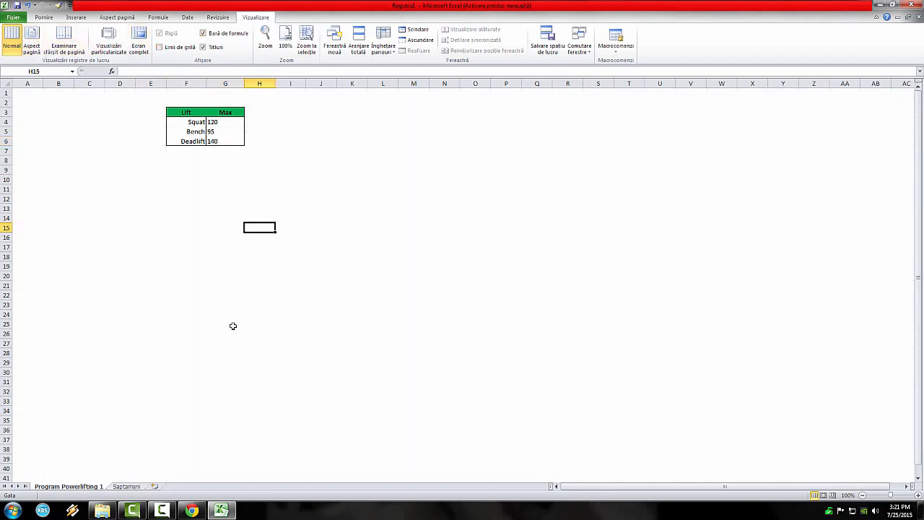
# On Saptamani, apply outside borders separately to the four Week 2 day blocks: E13:G18, H13:J18, K13:M18 and N13:P18
pyautogui.click(127, 485)
pyautogui.click(612, 237)
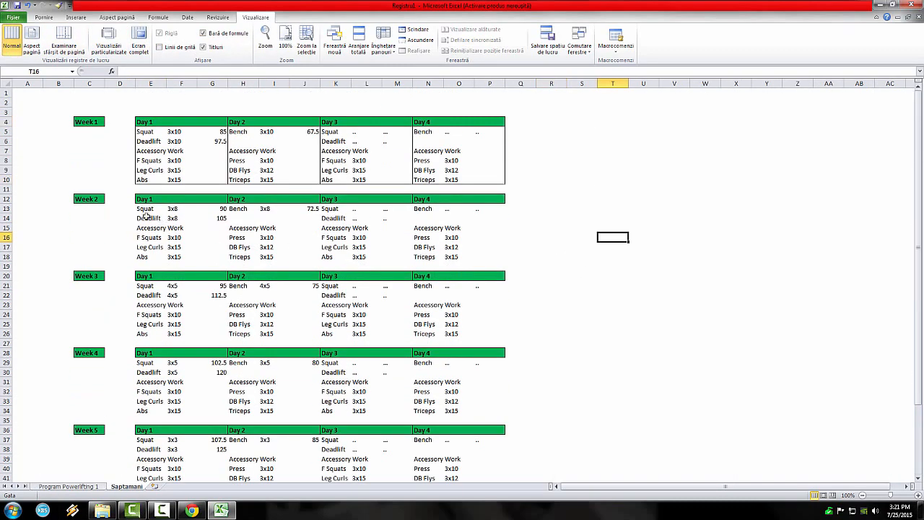
pyautogui.moveTo(145, 210); pyautogui.dragTo(217, 255)
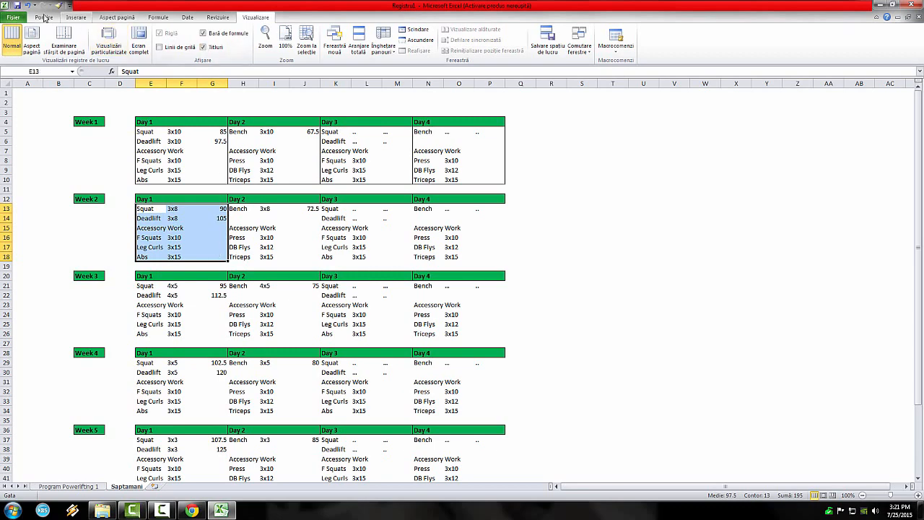
pyautogui.click(44, 16)
pyautogui.click(76, 16)
pyautogui.click(44, 17)
pyautogui.click(49, 51)
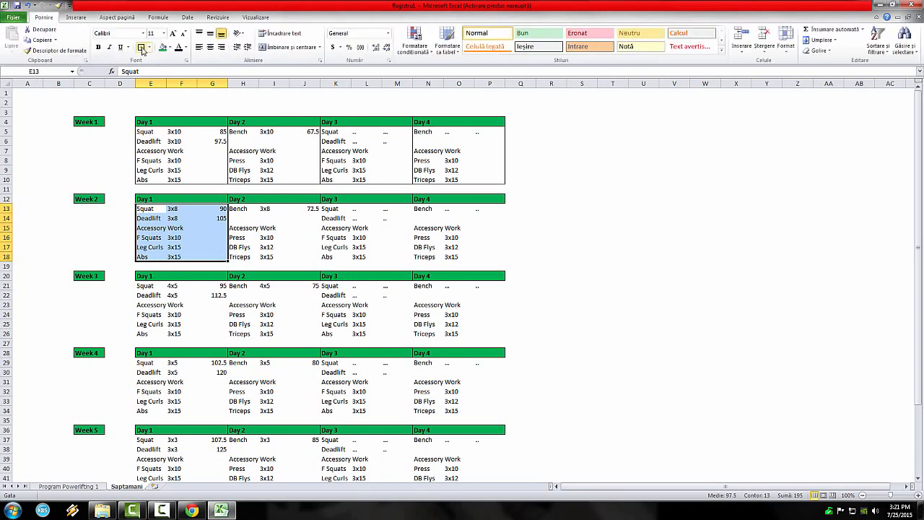
pyautogui.moveTo(241, 210); pyautogui.dragTo(313, 257)
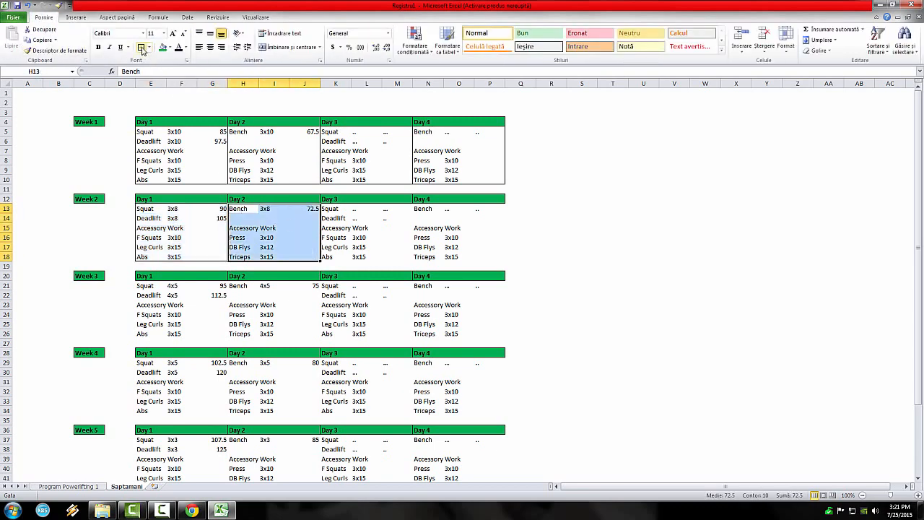
pyautogui.moveTo(332, 209); pyautogui.dragTo(395, 257)
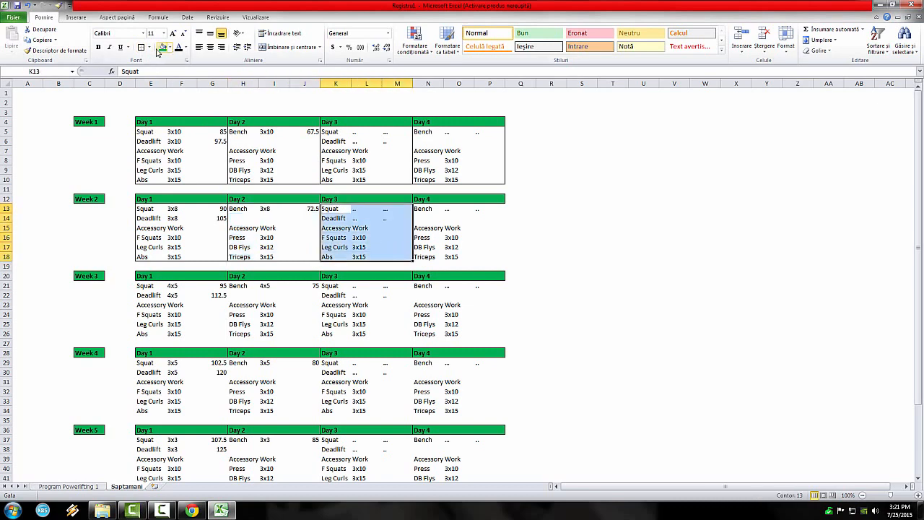
pyautogui.moveTo(426, 208); pyautogui.dragTo(470, 247)
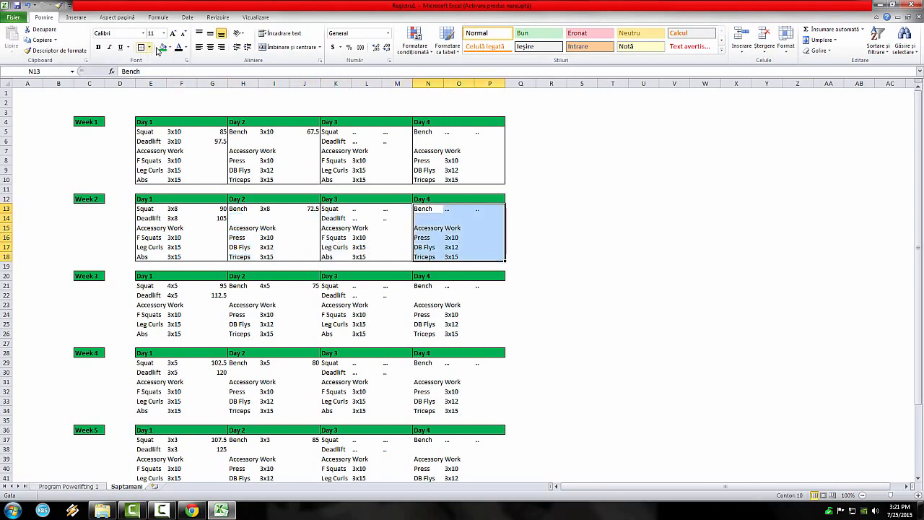
pyautogui.click(614, 266)
# Review the layout and borders of the Week 1 to Week 6 blocks on Saptamani
pyautogui.scroll(-4, 614, 227)
pyautogui.scroll(3, 615, 228)
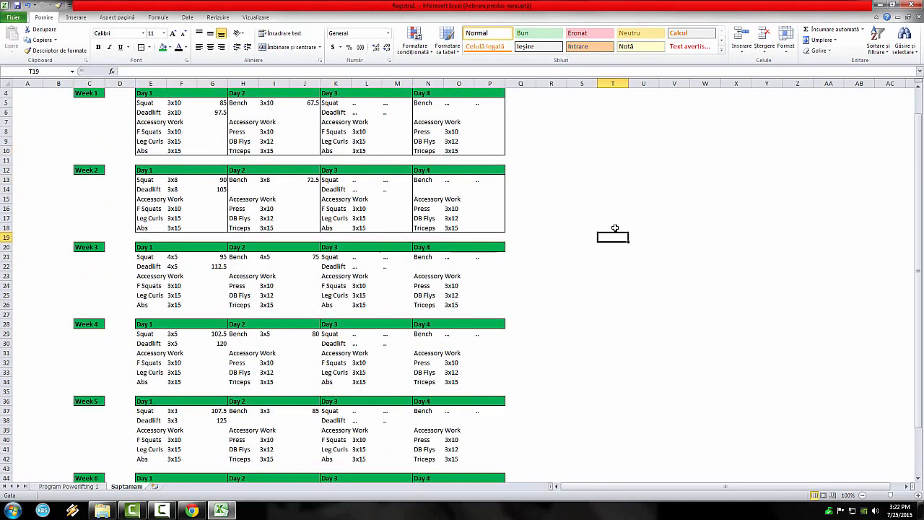
pyautogui.scroll(-5, 615, 232)
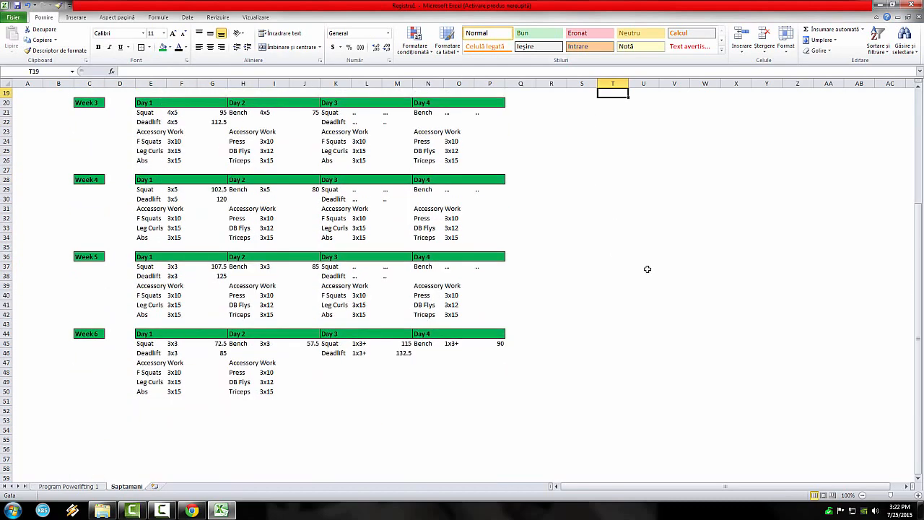
pyautogui.scroll(6, 647, 269)
pyautogui.click(554, 207)
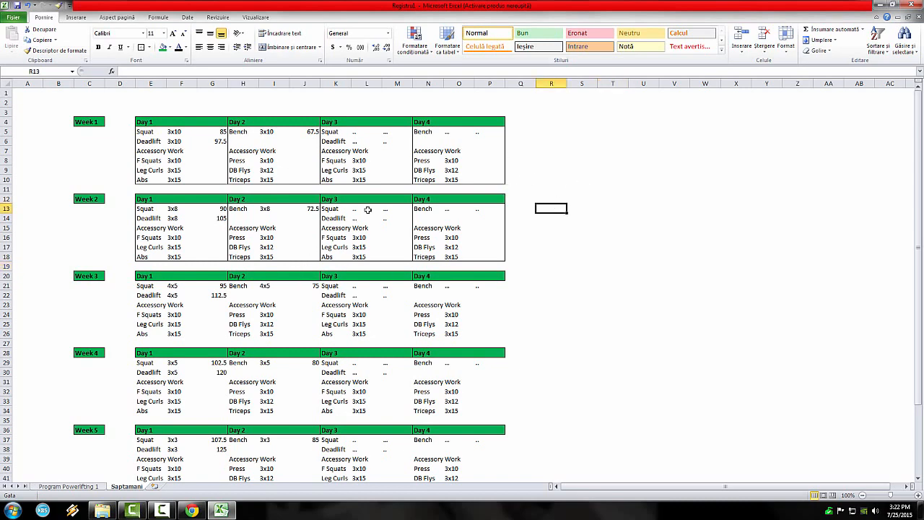
pyautogui.click(605, 302)
pyautogui.scroll(-5, 588, 302)
pyautogui.click(432, 325)
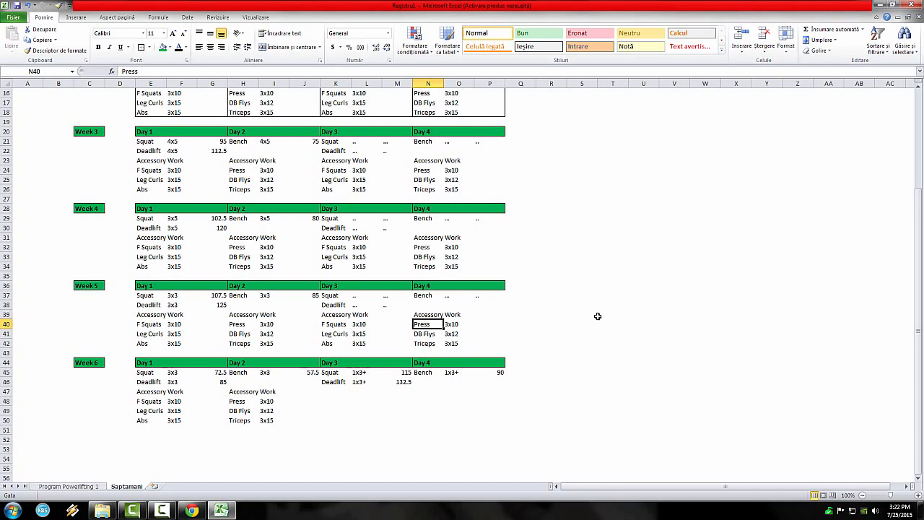
pyautogui.scroll(5, 594, 317)
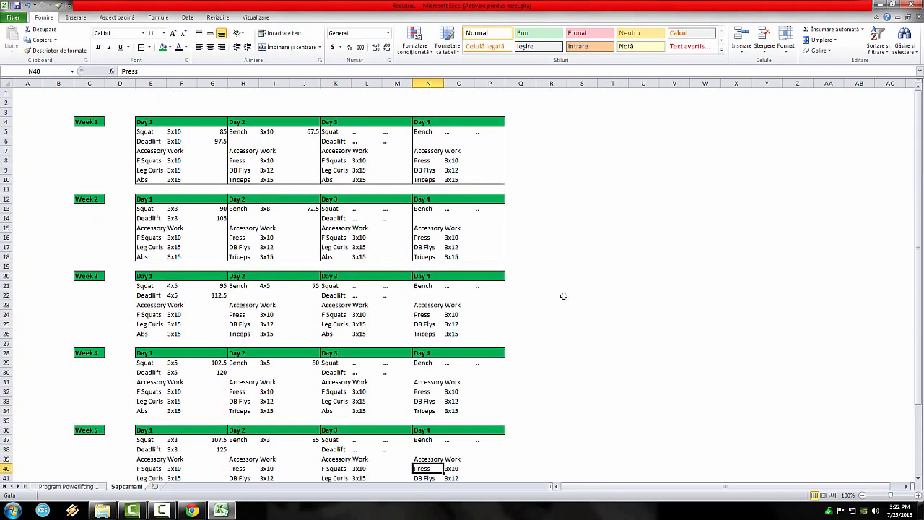
pyautogui.click(449, 123)
pyautogui.click(557, 149)
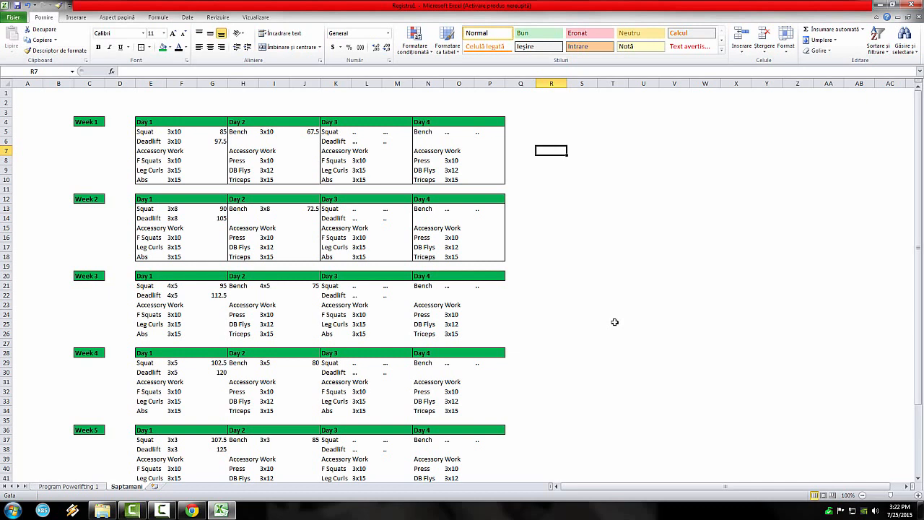
pyautogui.press('super')
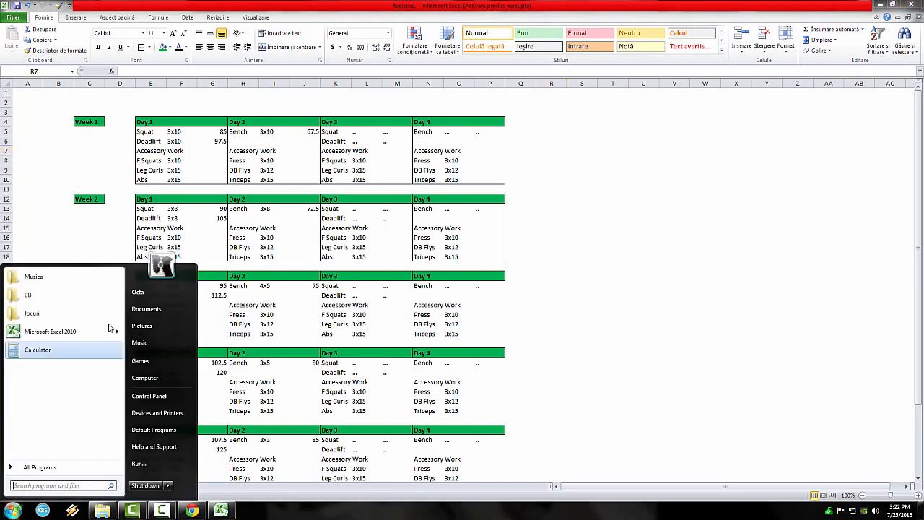
pyautogui.click(646, 281)
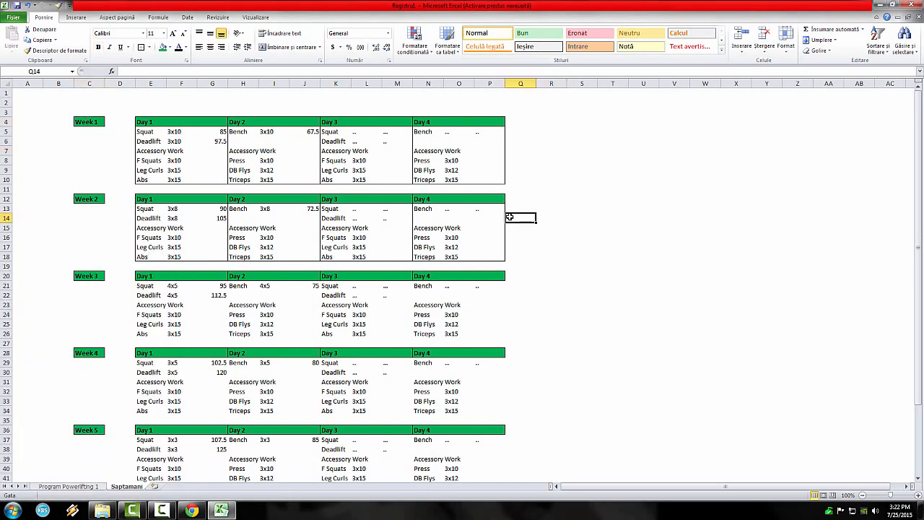
pyautogui.moveTo(491, 181); pyautogui.dragTo(148, 132)
pyautogui.click(612, 246)
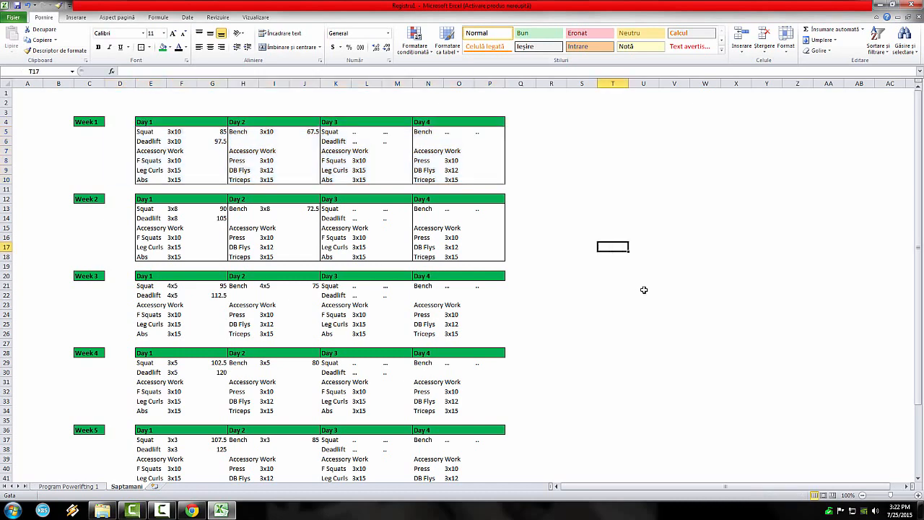
pyautogui.scroll(-7, 550, 266)
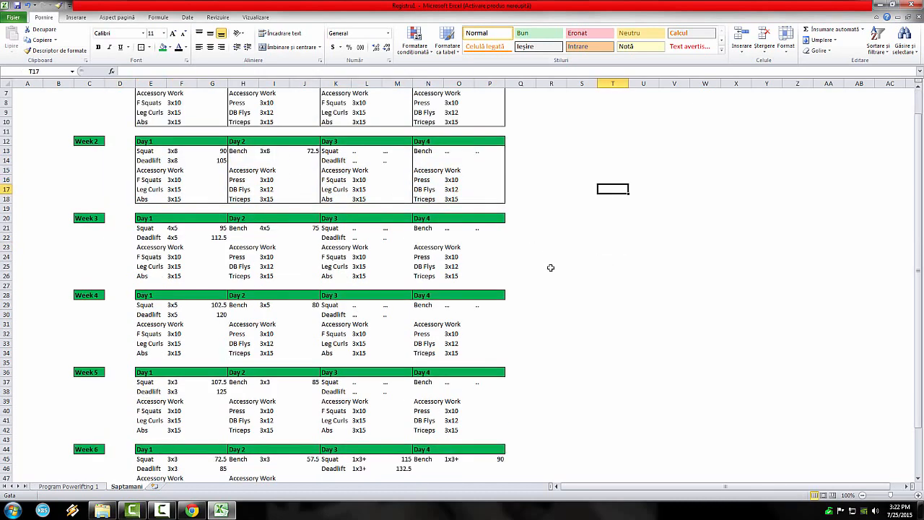
pyautogui.click(377, 343)
# On Program Powerlifting 1, set the Squat max to 130 and the Deadlift max to 150
pyautogui.click(42, 488)
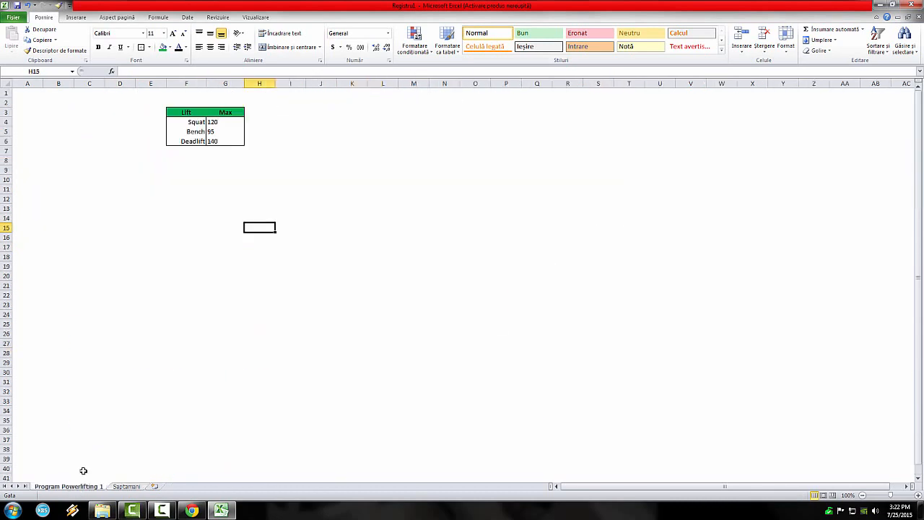
pyautogui.click(222, 123)
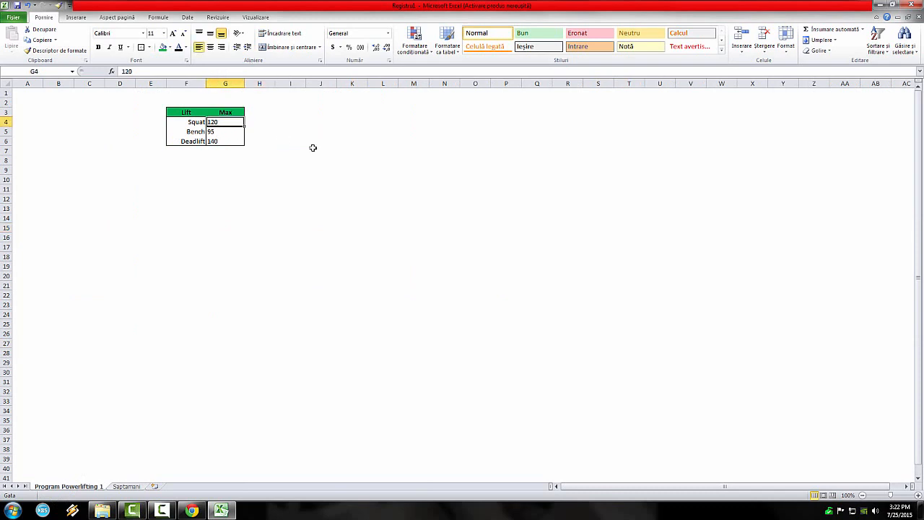
pyautogui.write('1')
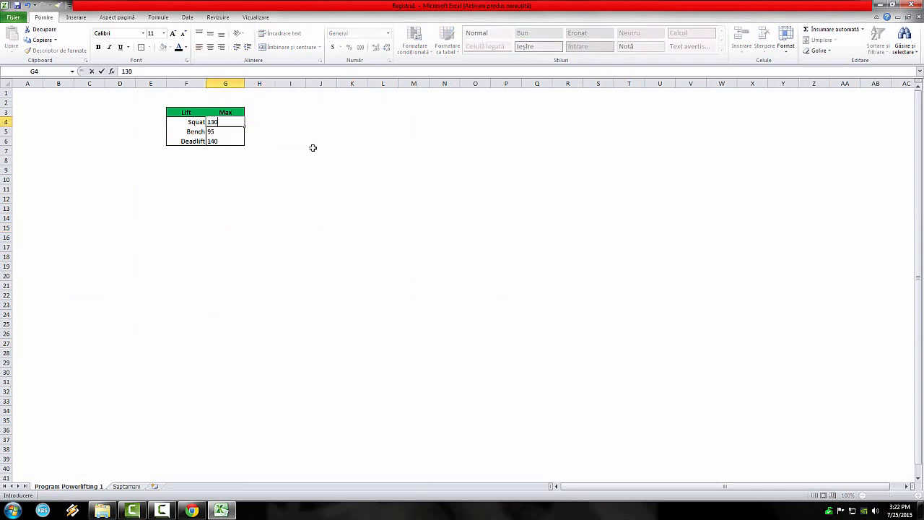
pyautogui.press('Return')
pyautogui.press('Return')
pyautogui.write('1')
pyautogui.press('Up')
pyautogui.press('Right')
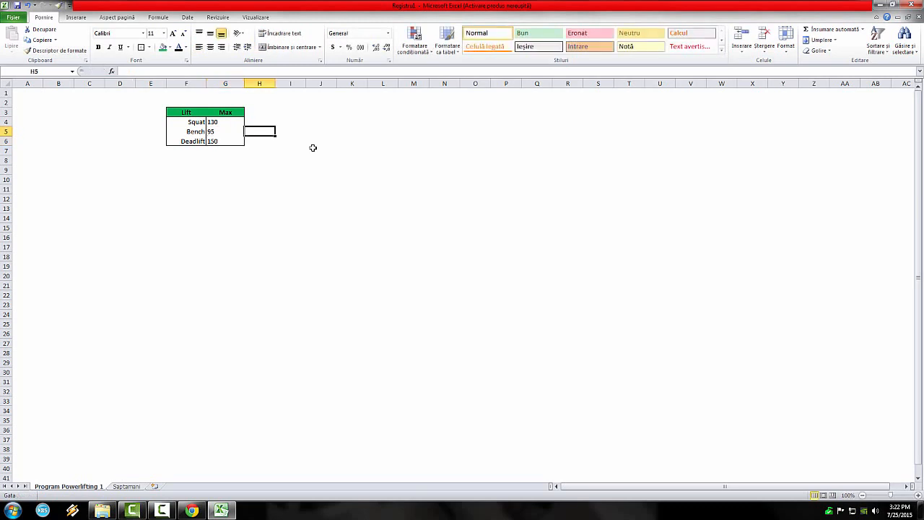
# Check the recalculated training weights on Saptamani and examine the Week 1 accessory work for Day 1 and Day 2
pyautogui.click(126, 485)
pyautogui.scroll(9, 192, 360)
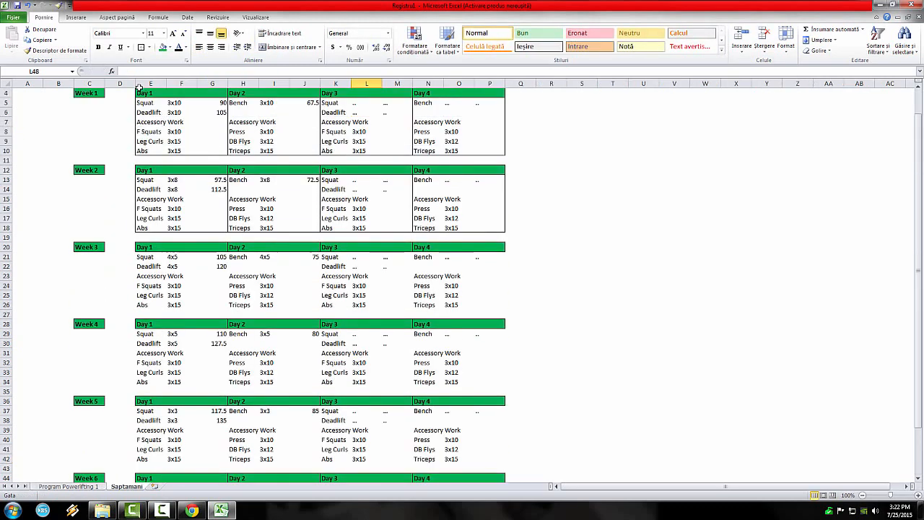
pyautogui.moveTo(147, 159); pyautogui.dragTo(211, 180)
pyautogui.moveTo(58, 168); pyautogui.dragTo(60, 162)
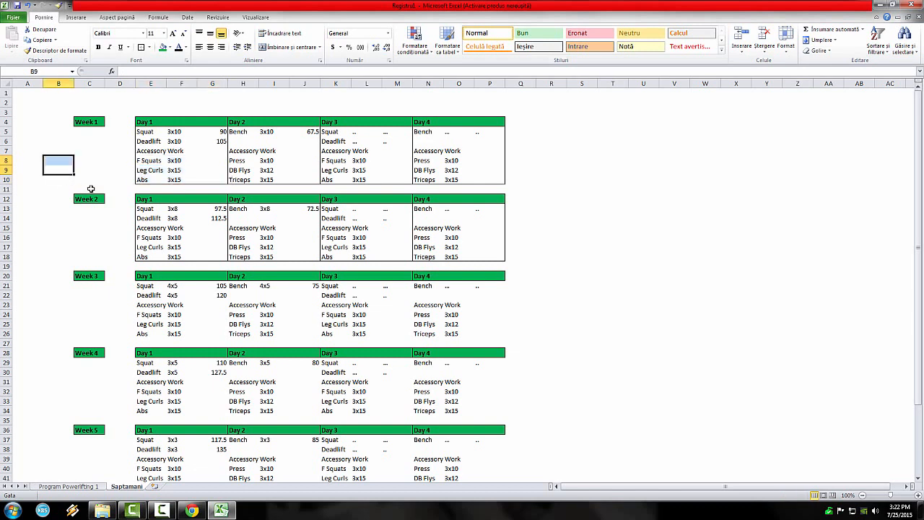
pyautogui.click(147, 160)
pyautogui.moveTo(158, 163); pyautogui.dragTo(307, 180)
pyautogui.click(120, 170)
pyautogui.click(90, 151)
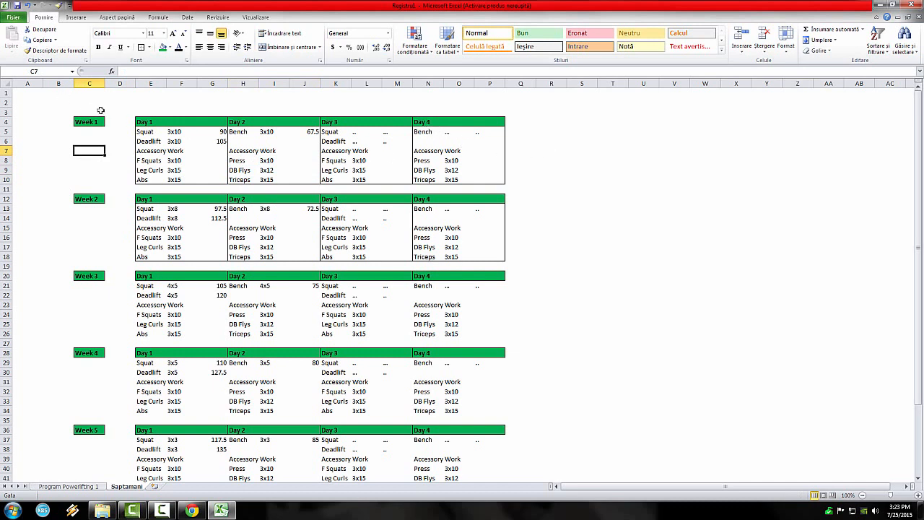
# Examine the Week 1 Day 1 squat, deadlift and accessory sets, and compare them with the Day 3 block
pyautogui.click(158, 130)
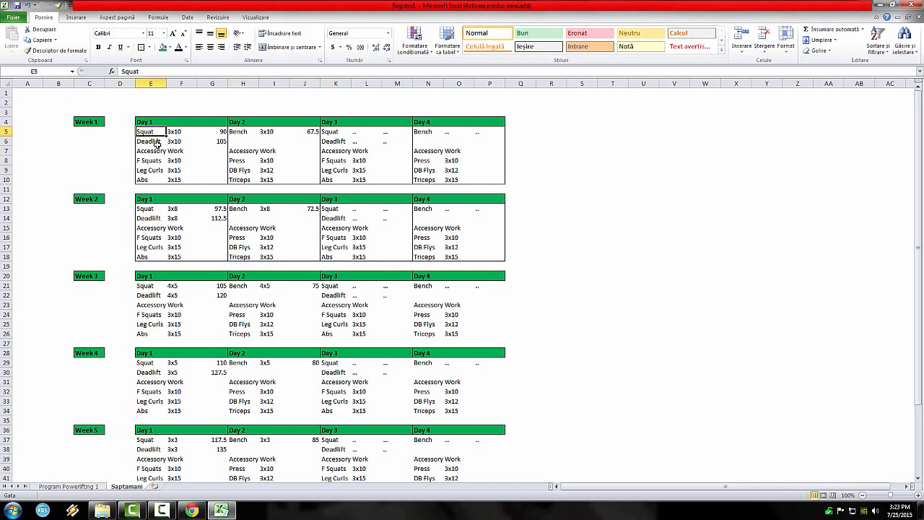
pyautogui.click(158, 143)
pyautogui.click(178, 132)
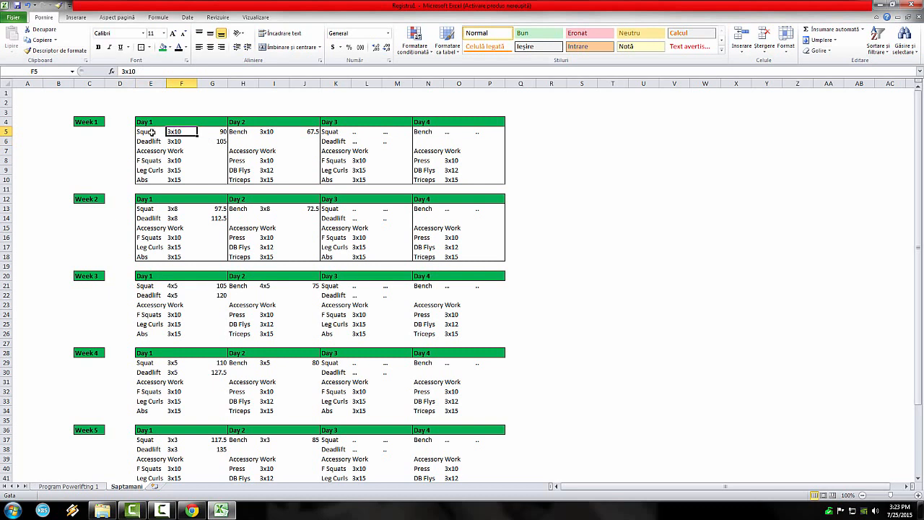
pyautogui.click(151, 133)
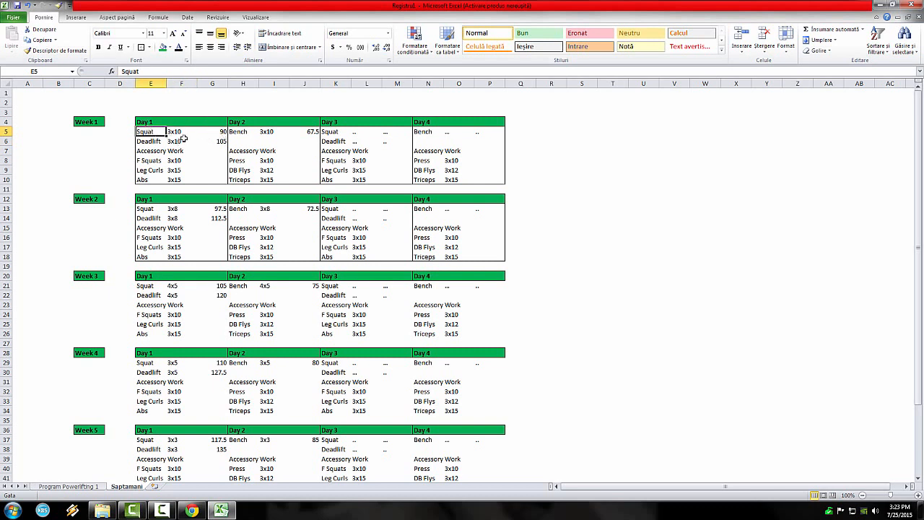
pyautogui.click(139, 162)
pyautogui.click(98, 160)
pyautogui.moveTo(145, 160); pyautogui.dragTo(191, 171)
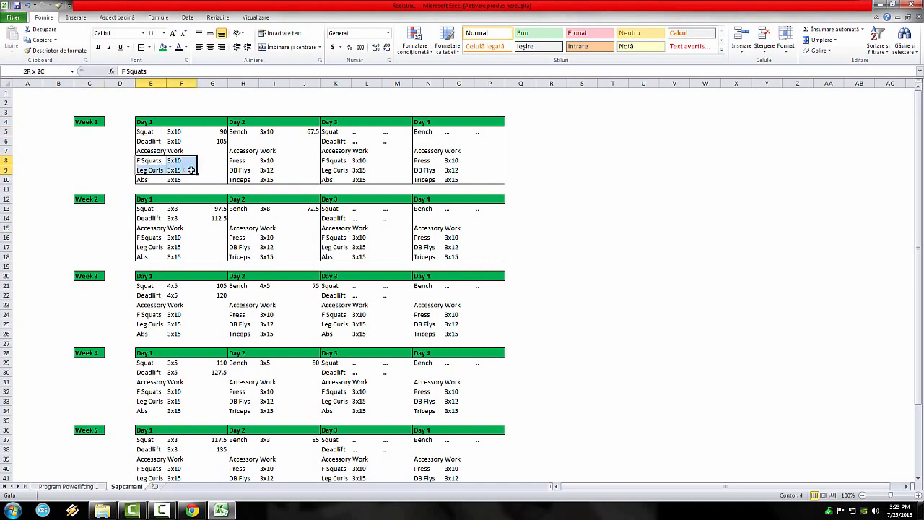
pyautogui.click(111, 168)
pyautogui.moveTo(150, 133); pyautogui.dragTo(209, 181)
pyautogui.click(64, 171)
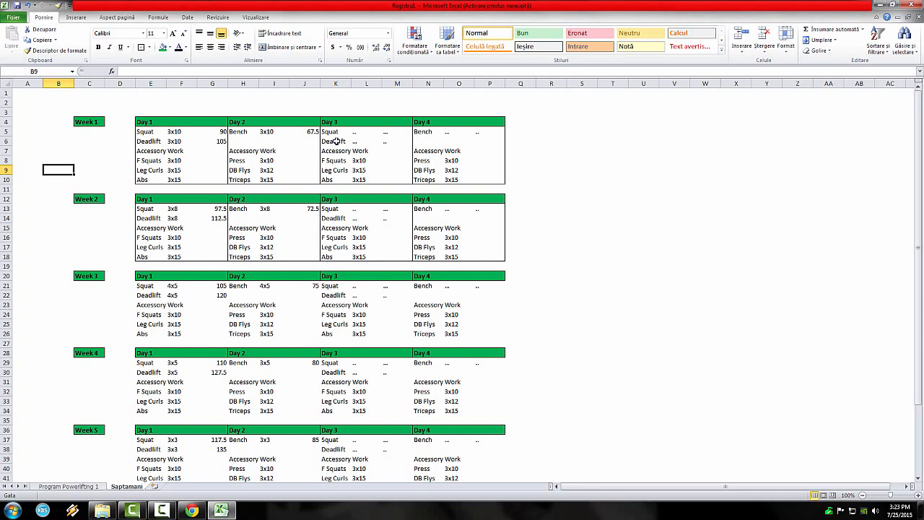
pyautogui.moveTo(332, 131); pyautogui.dragTo(390, 178)
pyautogui.click(132, 144)
pyautogui.moveTo(148, 130); pyautogui.dragTo(218, 179)
pyautogui.click(114, 150)
# Examine the Week 1 to Week 3 blocks as one phase and the Week 4 to Week 6 blocks as another
pyautogui.moveTo(90, 122); pyautogui.dragTo(483, 331)
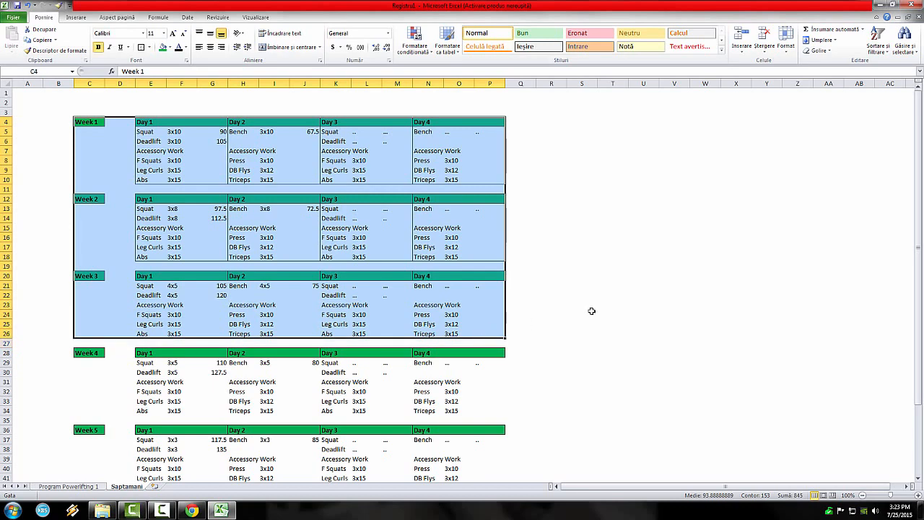
pyautogui.scroll(-3, 591, 310)
pyautogui.scroll(-4, 591, 310)
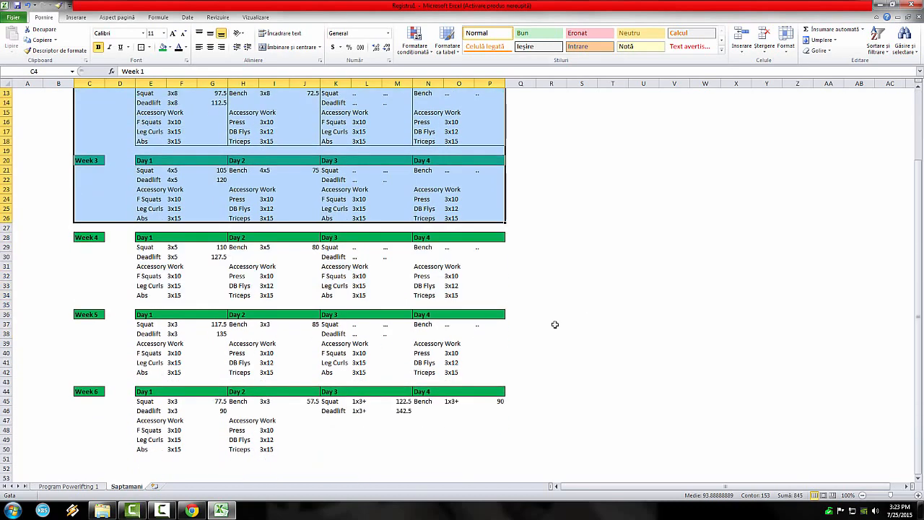
pyautogui.moveTo(85, 240); pyautogui.dragTo(503, 451)
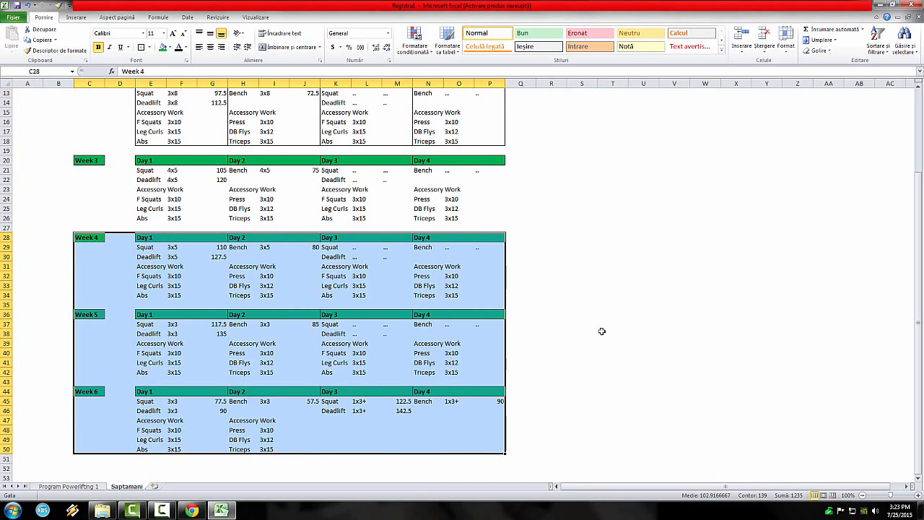
pyautogui.click(601, 330)
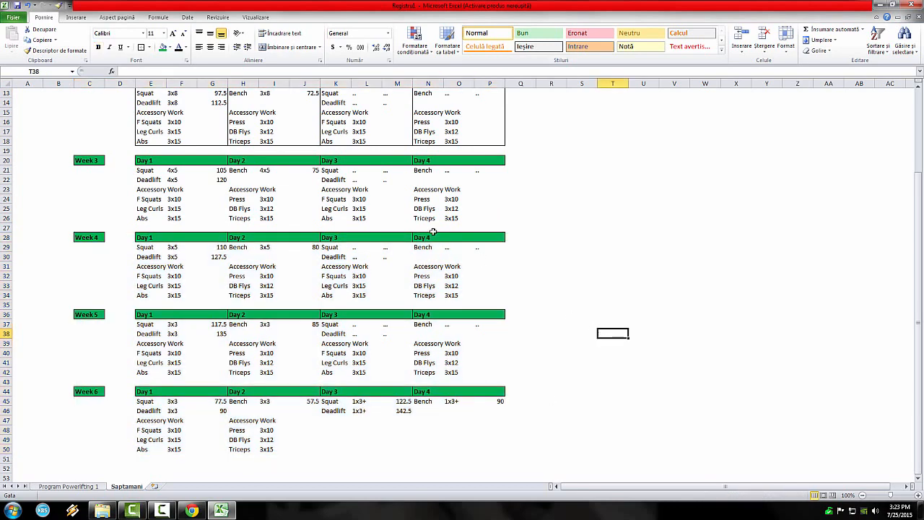
pyautogui.click(59, 274)
pyautogui.moveTo(78, 235); pyautogui.dragTo(389, 395)
pyautogui.click(551, 314)
pyautogui.scroll(4, 550, 314)
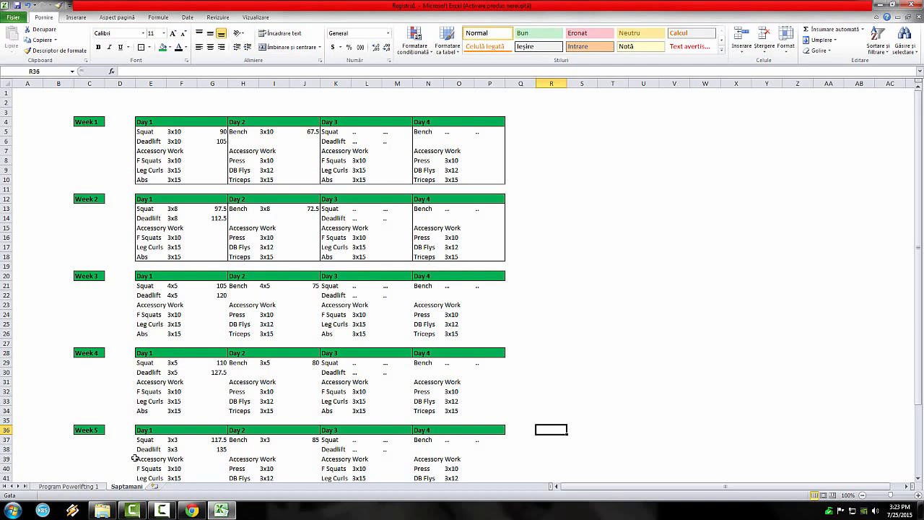
# Look over both program sheets, then switch to Chrome and examine the one-rep max calculator and Prilepin's Chart
pyautogui.click(79, 486)
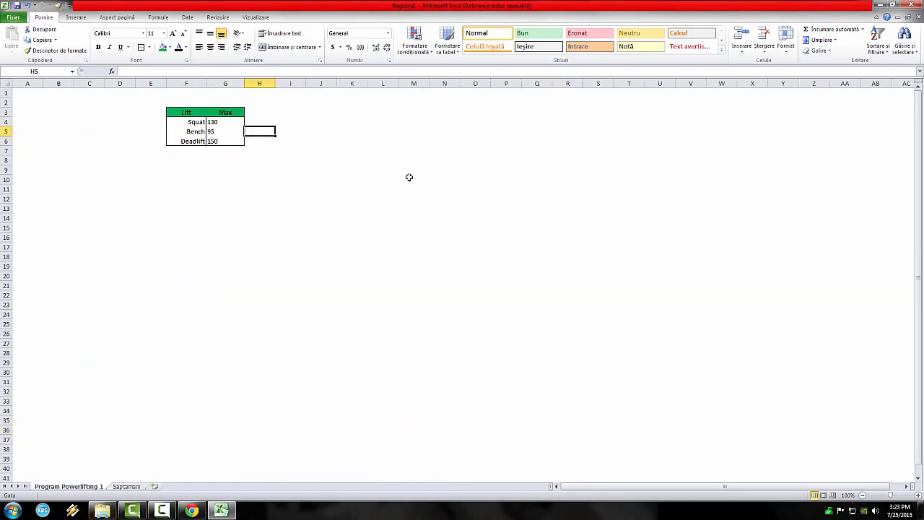
pyautogui.click(129, 487)
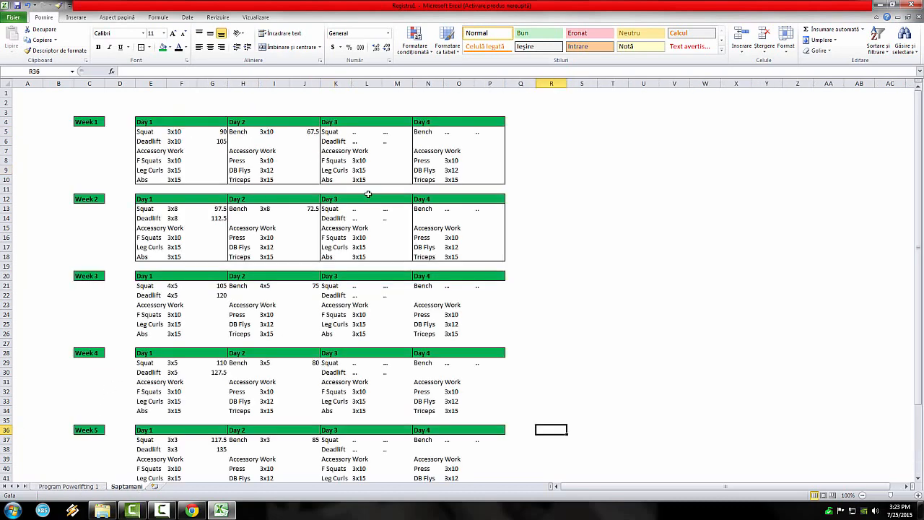
pyautogui.click(82, 487)
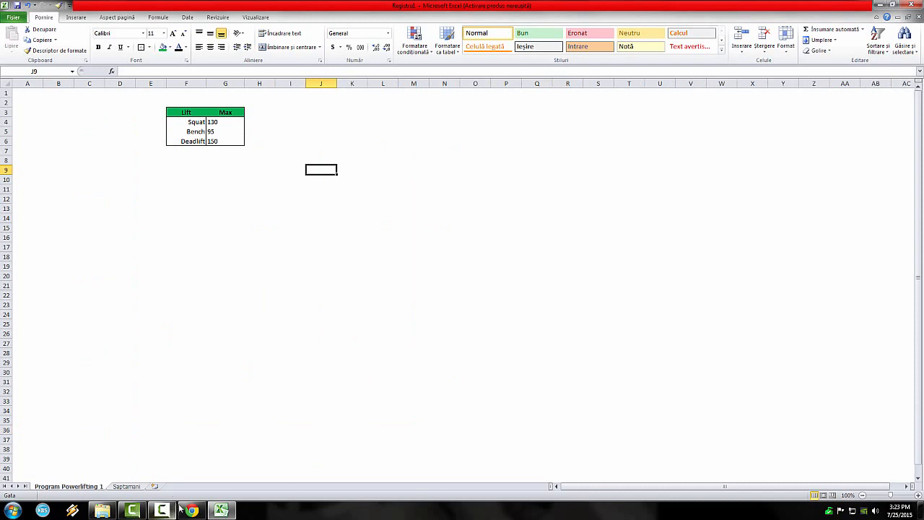
pyautogui.click(204, 513)
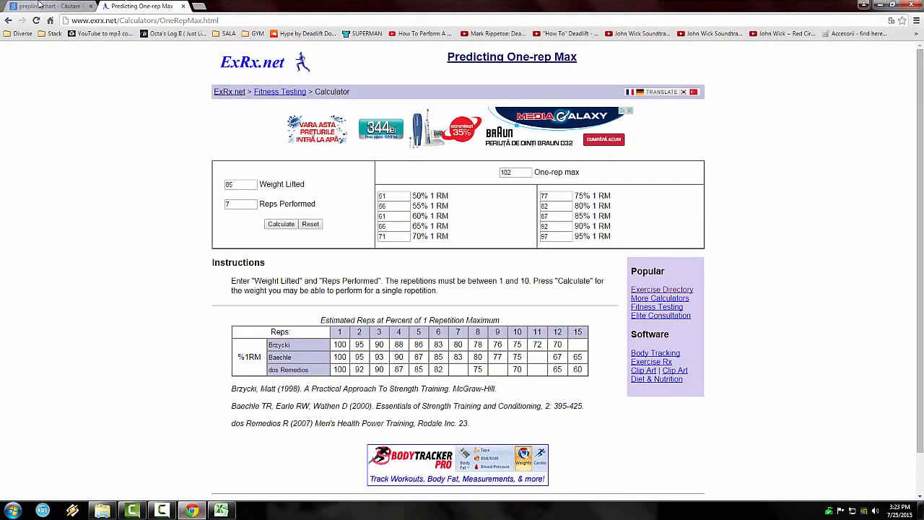
pyautogui.hotkey('ctrl', 'shift', 'Tab')
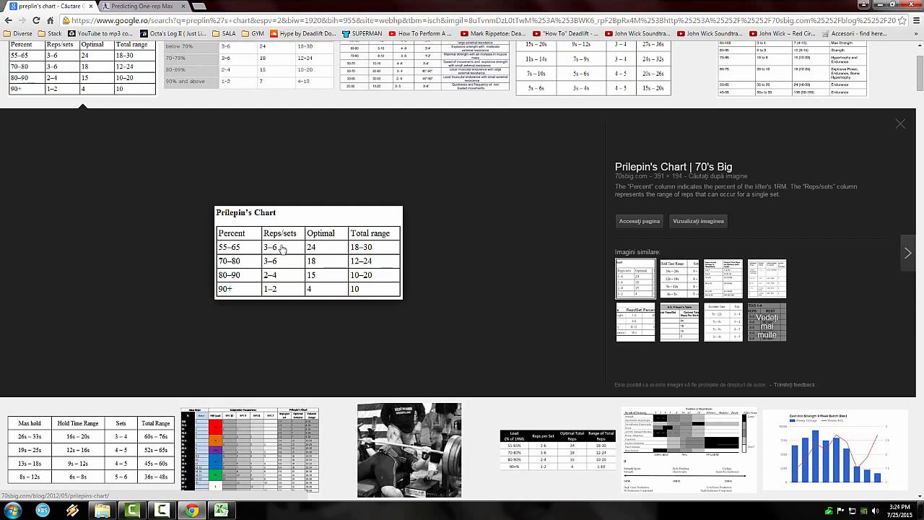
# Switch back to Excel and review the Saptamani weekly blocks, including the Week 1 Day 1 squat sets
pyautogui.click(221, 511)
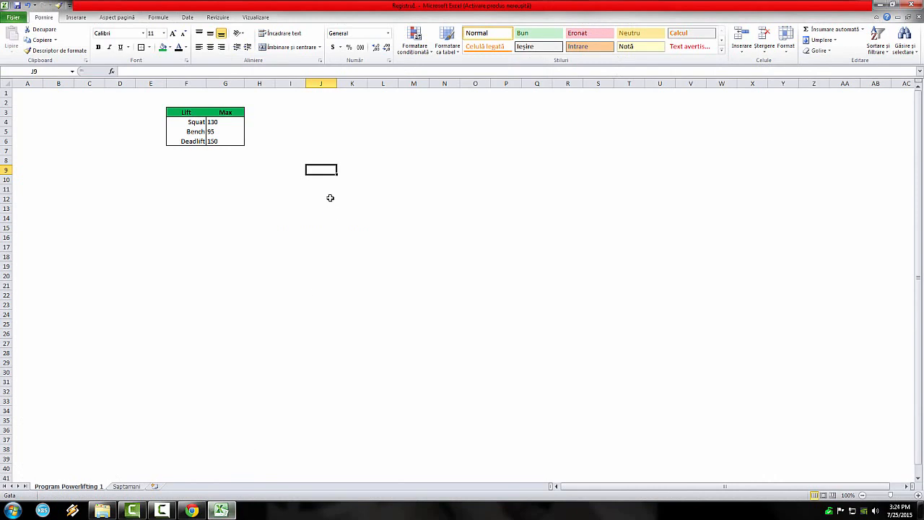
pyautogui.click(131, 488)
pyautogui.click(515, 139)
pyautogui.click(529, 124)
pyautogui.click(523, 131)
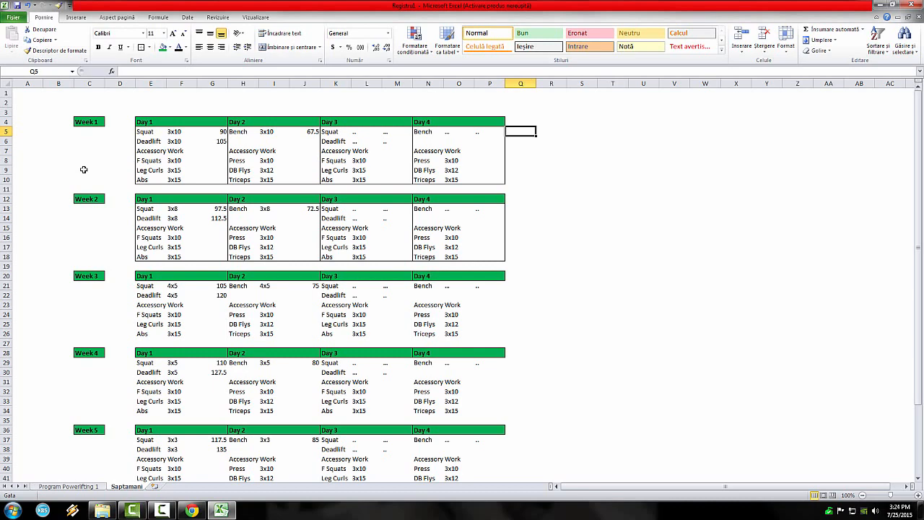
pyautogui.moveTo(77, 121); pyautogui.dragTo(445, 377)
pyautogui.click(585, 326)
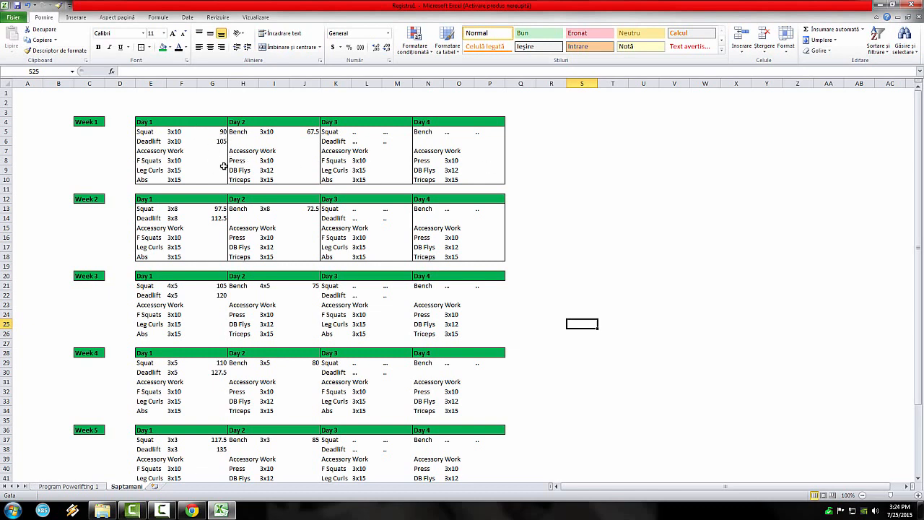
pyautogui.click(175, 135)
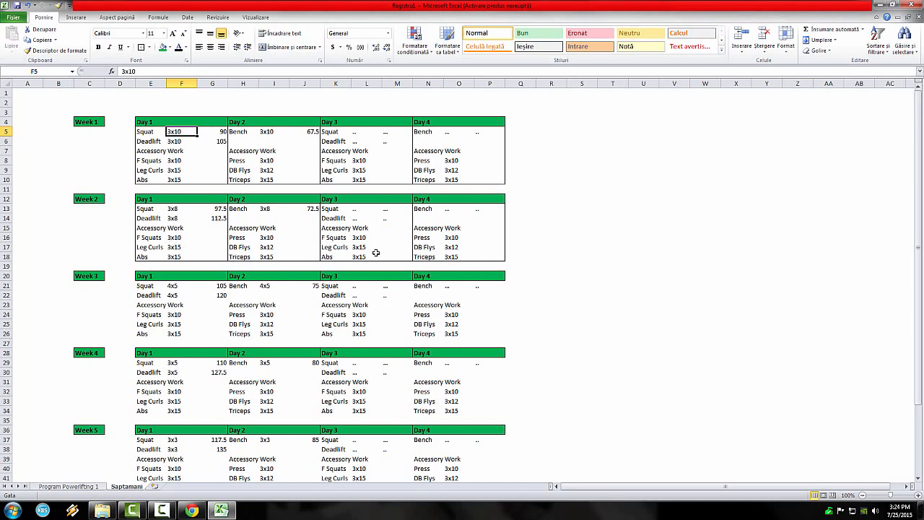
# Examine the Lift and Max table on Program Powerlifting 1 and look through the full weekly plan on Saptamani
pyautogui.hotkey('ctrl', 'pageup')
pyautogui.click(301, 276)
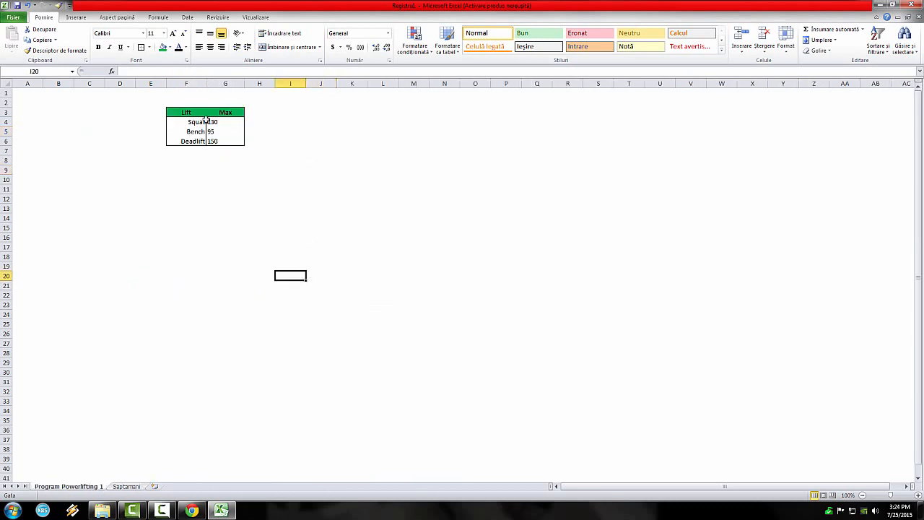
pyautogui.moveTo(177, 112); pyautogui.dragTo(234, 130)
pyautogui.click(259, 207)
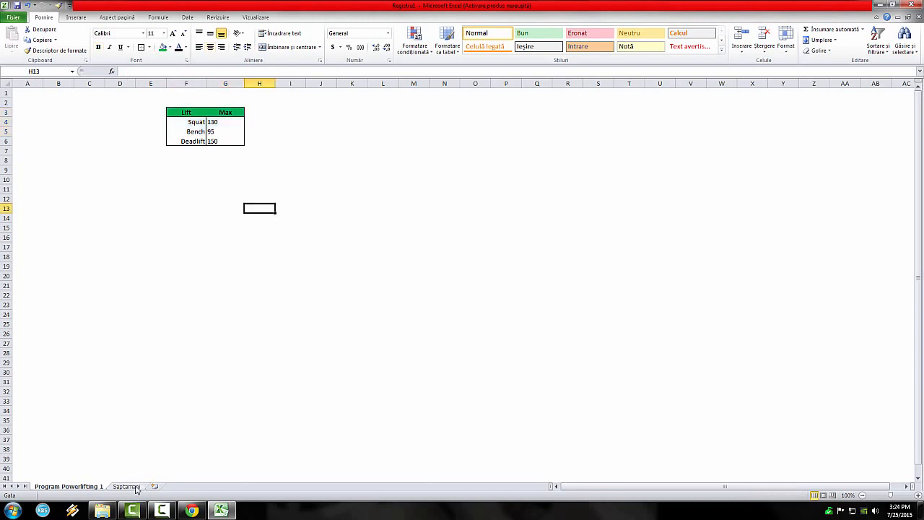
pyautogui.click(129, 486)
pyautogui.scroll(-10, 392, 308)
pyautogui.scroll(10, 396, 353)
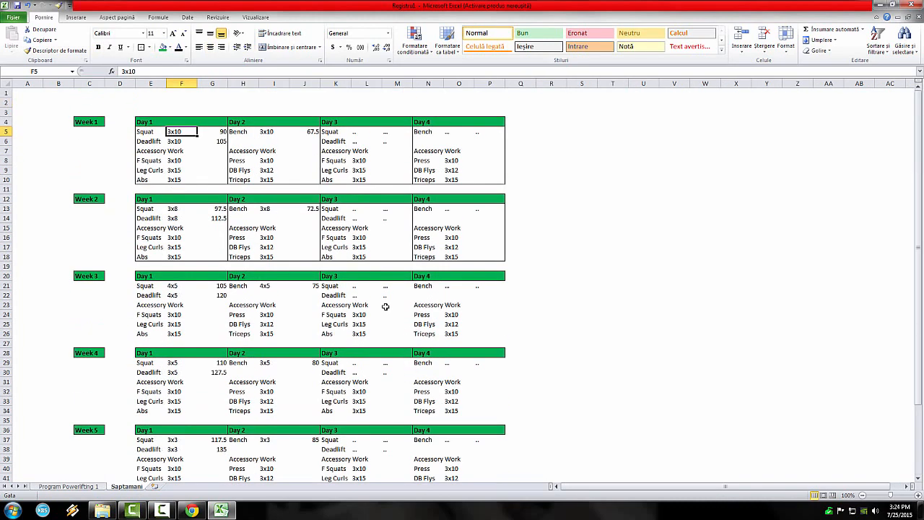